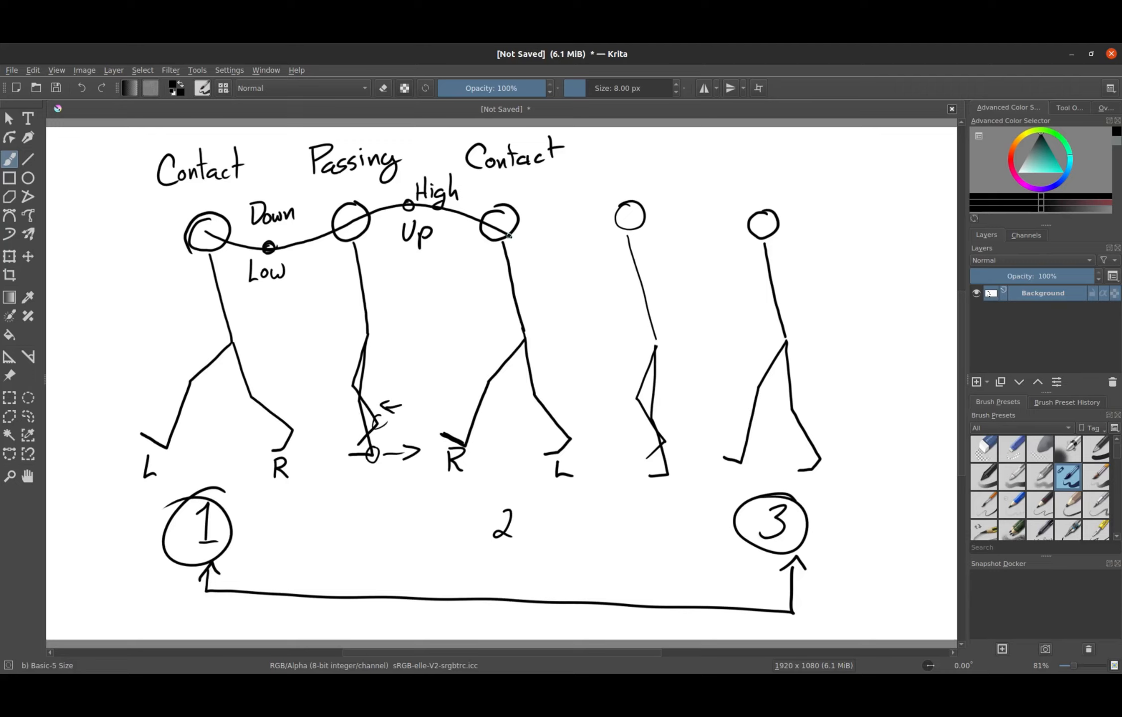
- Extend the head's motion path from the middle contact pose's head to the last contact pose's head
mouse_move(508, 235)
mouse_down()
mouse_move(557, 247)
mouse_move(705, 204)
mouse_move(769, 226)
mouse_up()
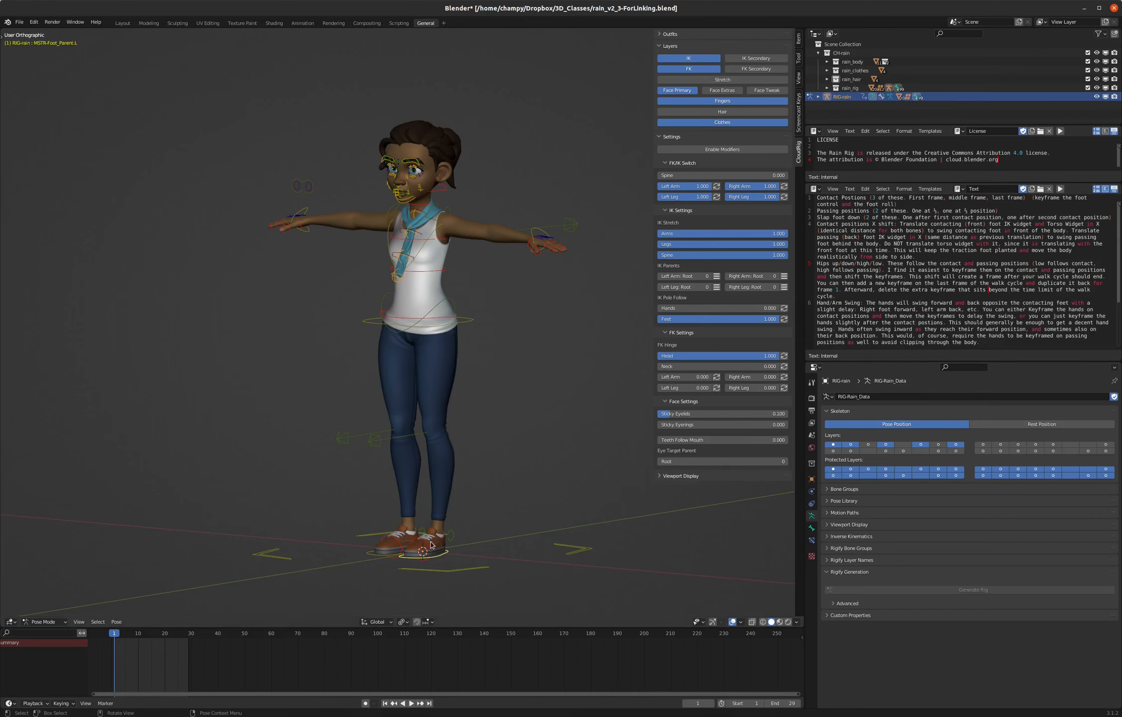
middle_drag(433, 532, 440, 563)
key(g)
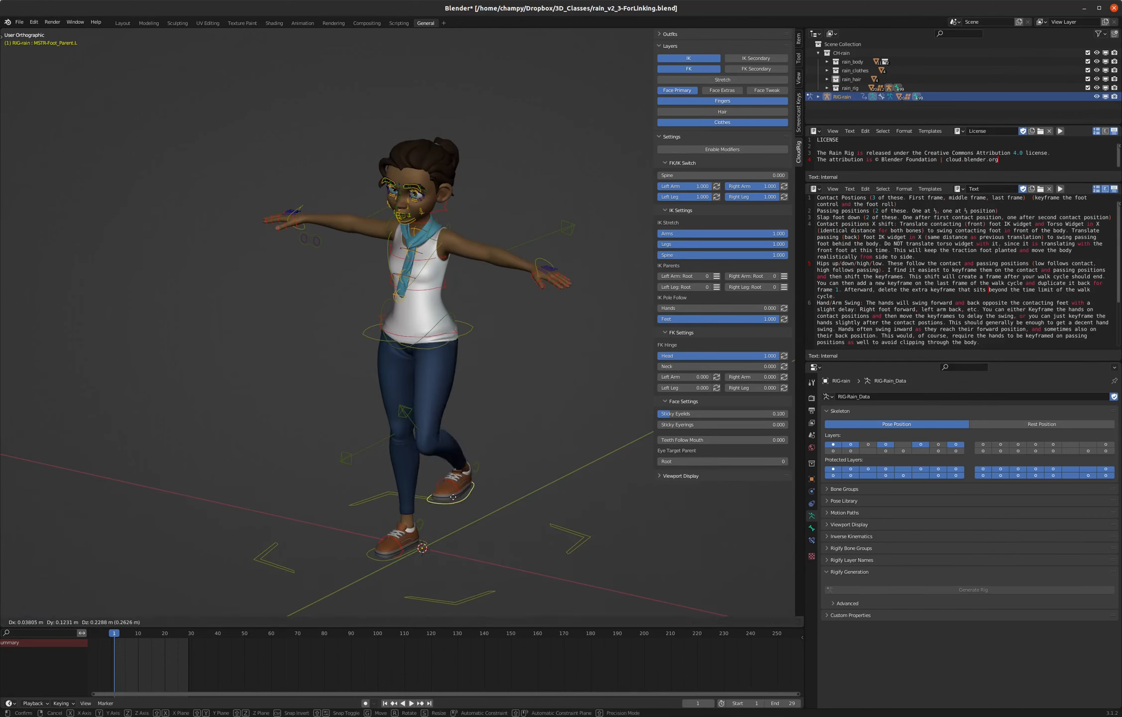
right_click(466, 506)
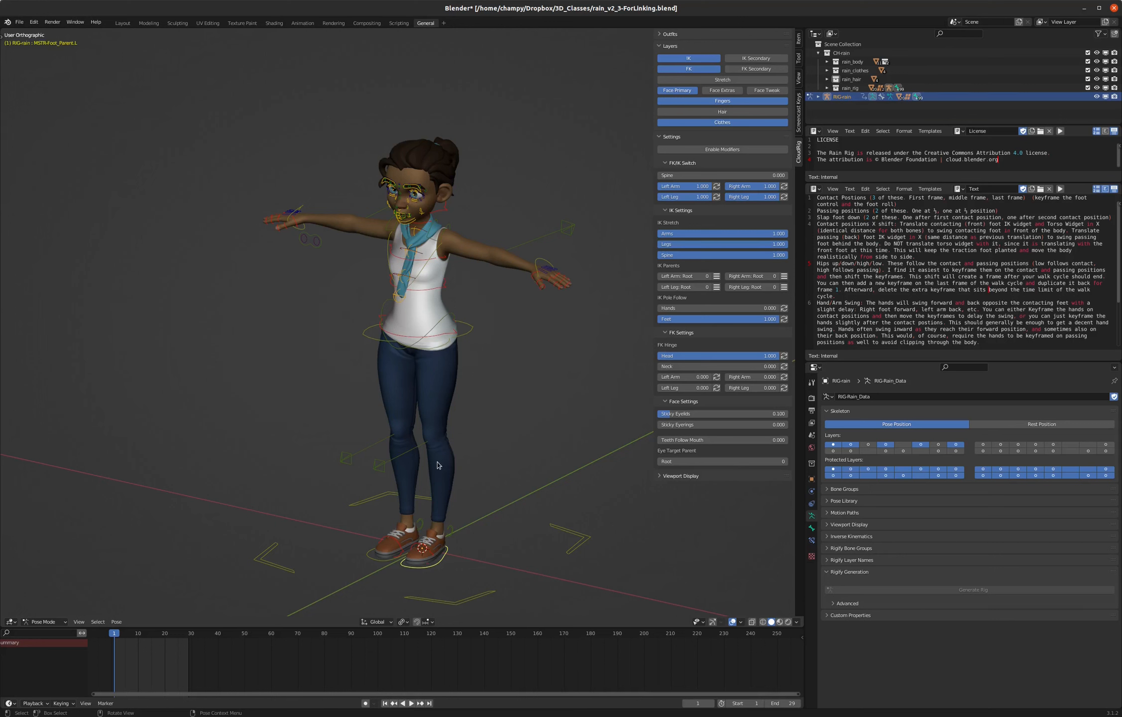
- In the right side view, move the left foot control forward and rotate it about 26 degrees to raise the toe
key(KP_3)
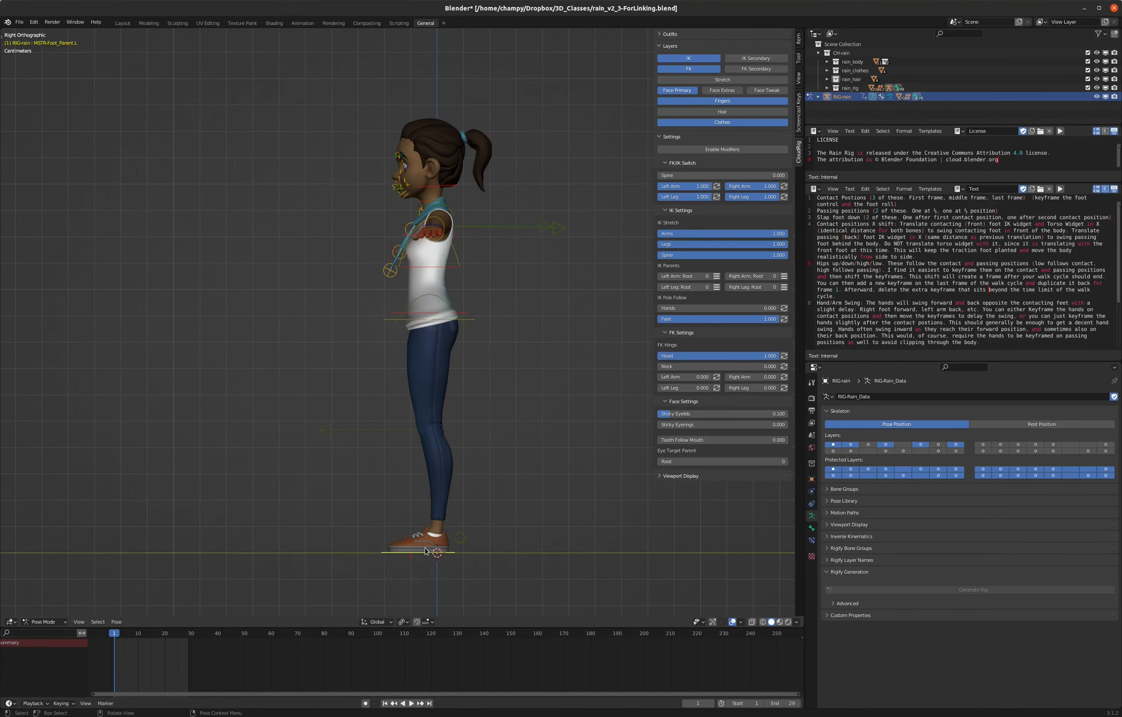
middle_drag(411, 528, 411, 534)
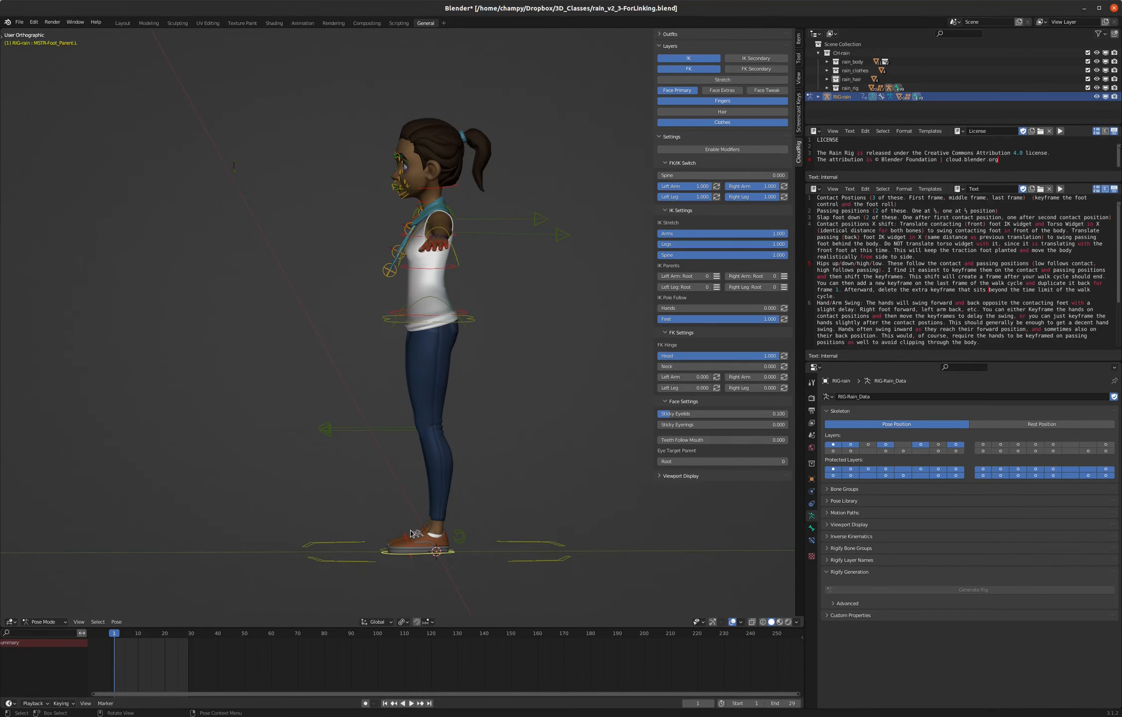
key(KP_3)
key(g)
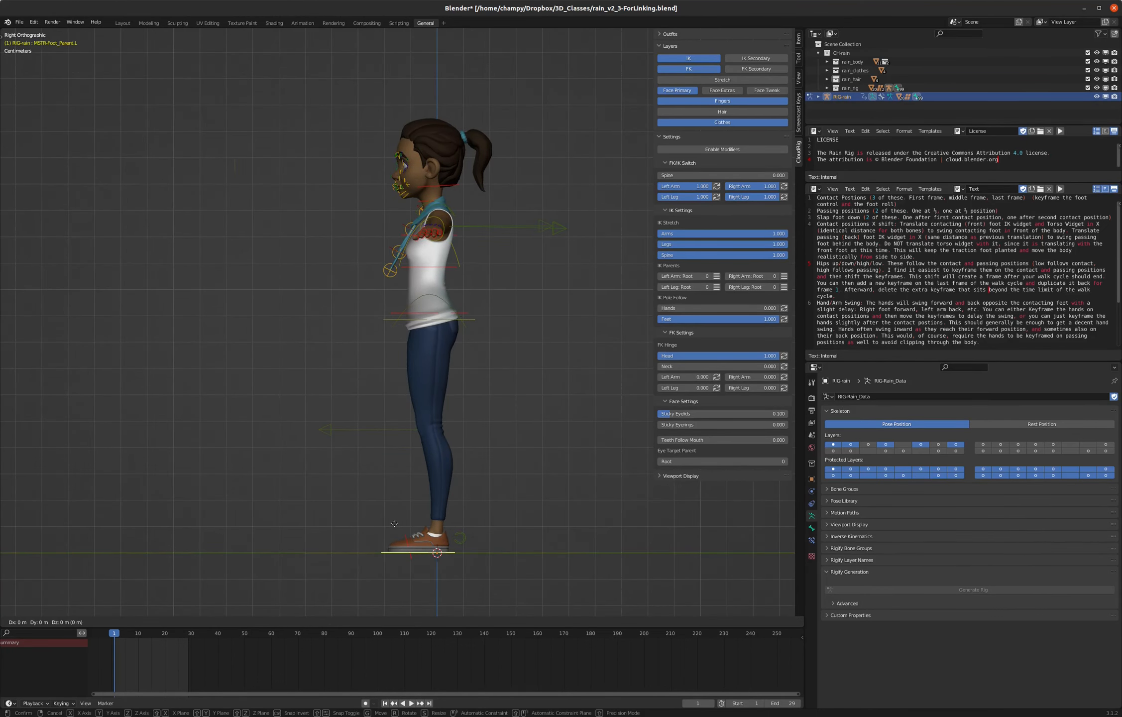
click(332, 522)
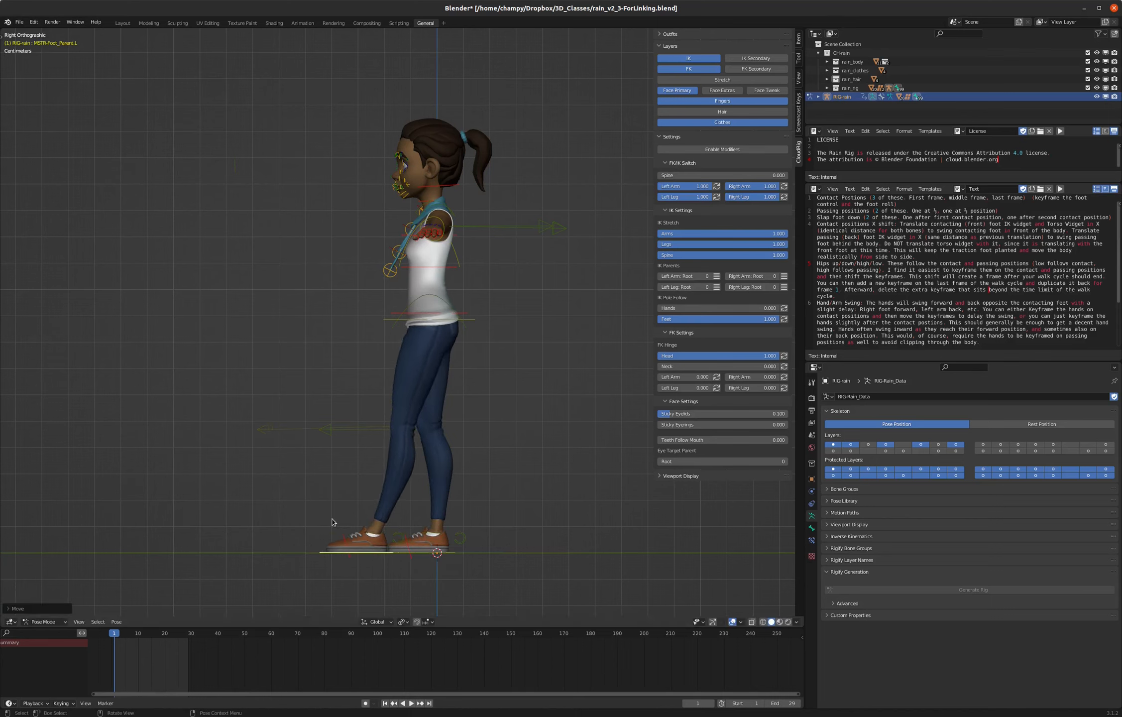
key(r)
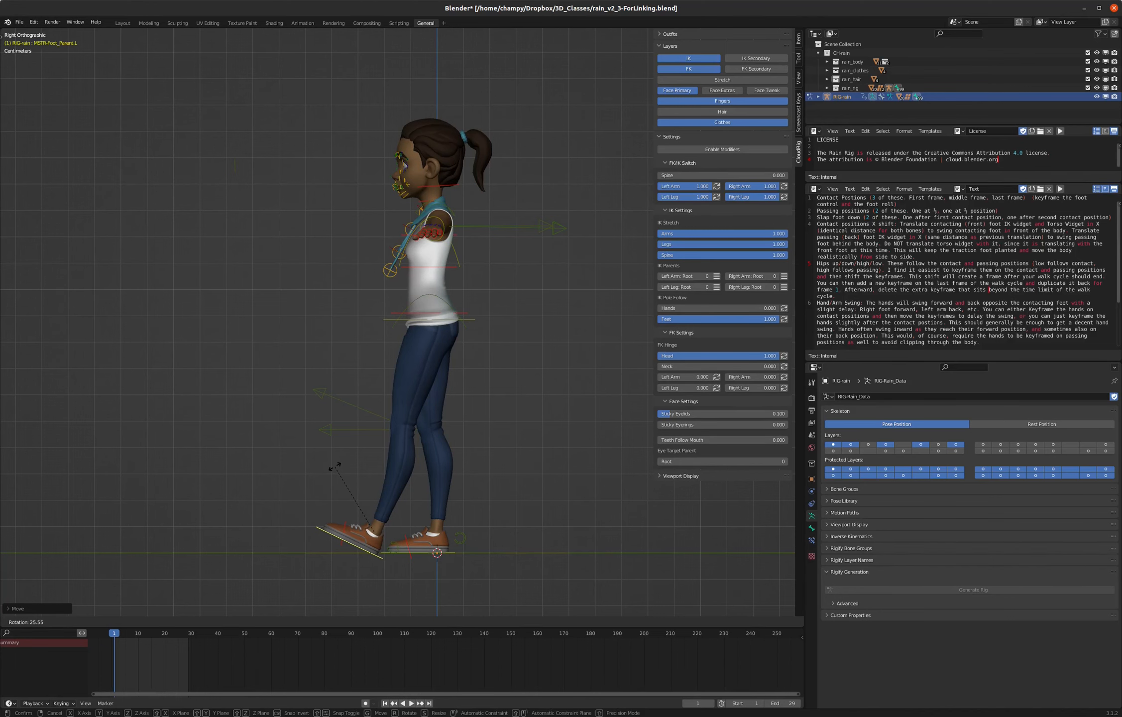
click(334, 466)
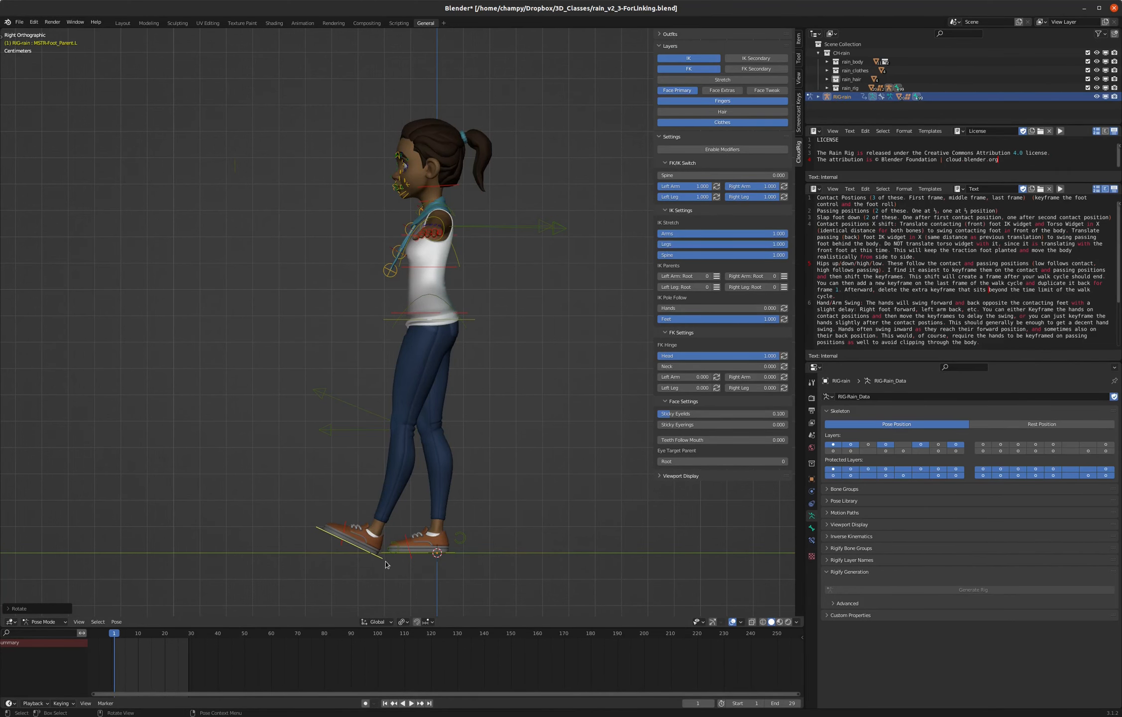
- Move the right foot control back about 0.246 m along the global Y axis
scroll(413, 579, up, 3)
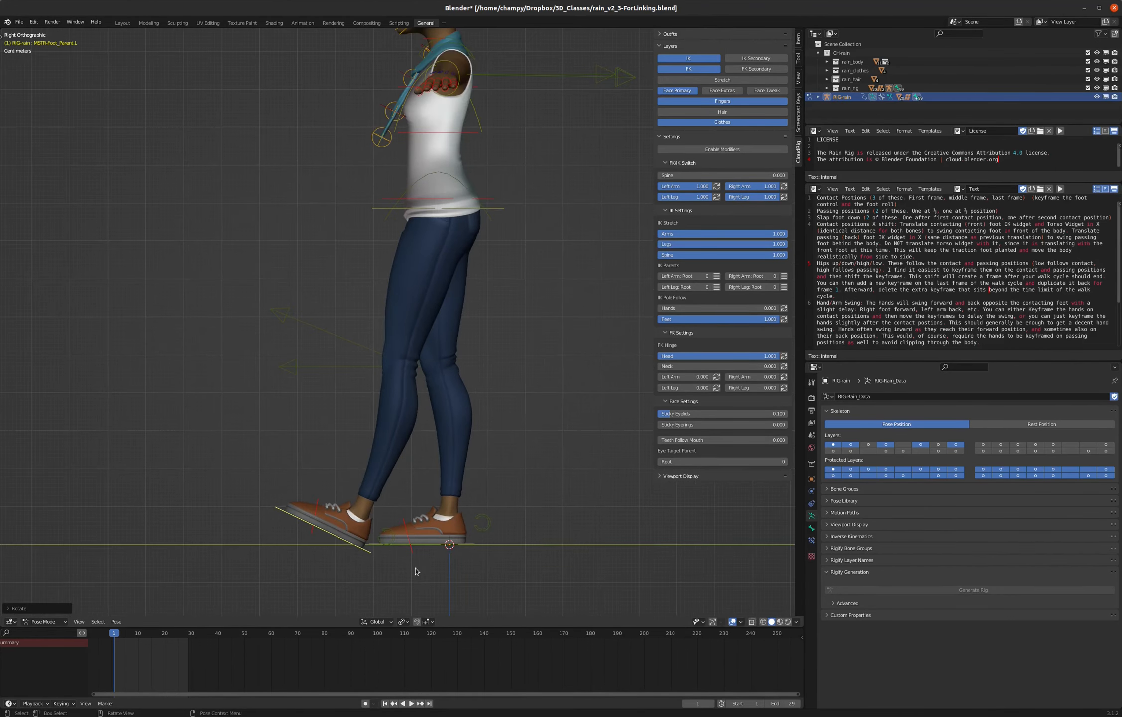
click(429, 546)
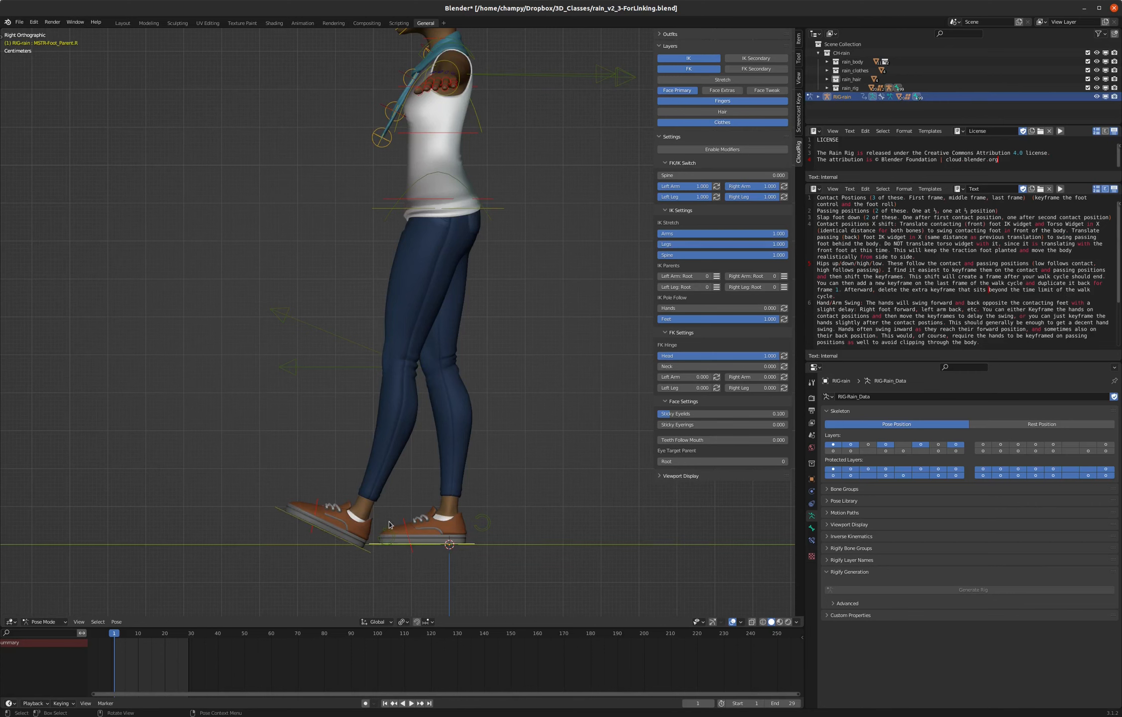
key(g)
key(y)
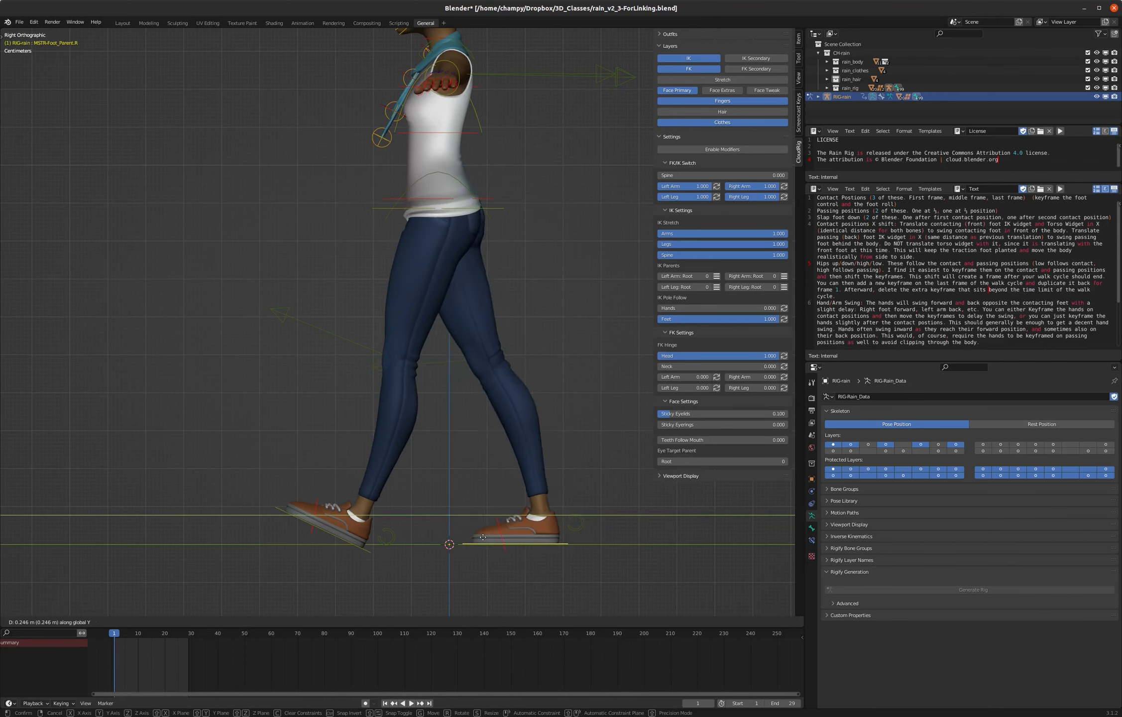
click(482, 538)
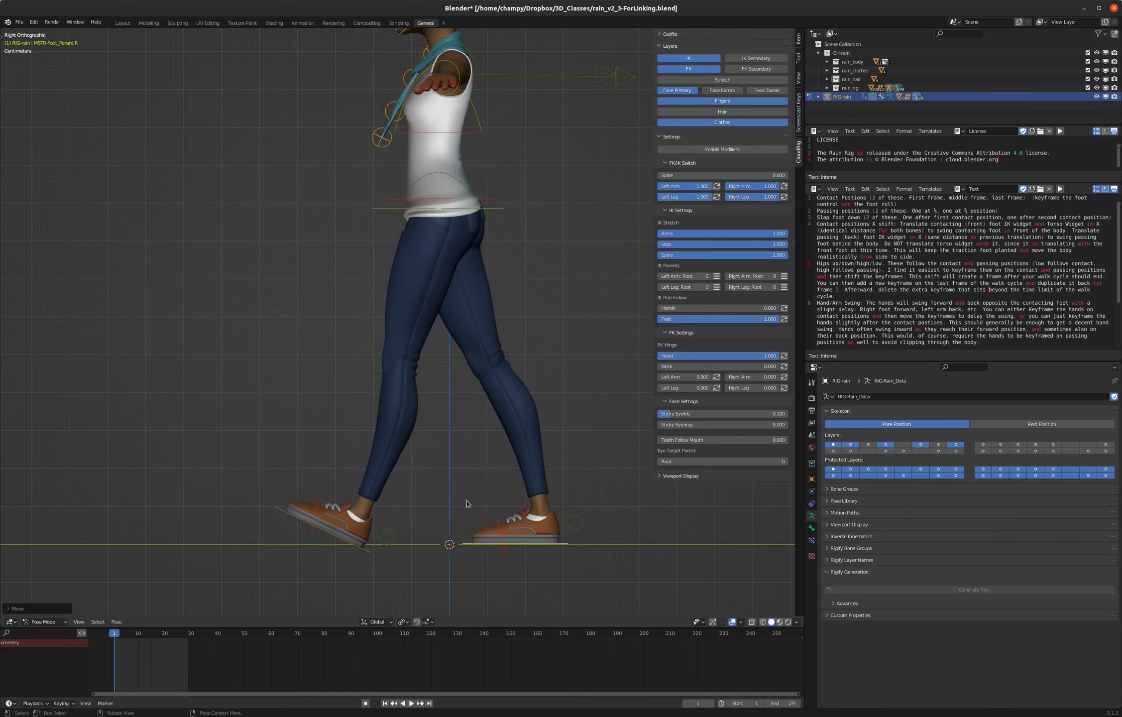
- Enable auto keying and keyframe the left foot control's location and rotation at frame 1
click(365, 702)
click(367, 553)
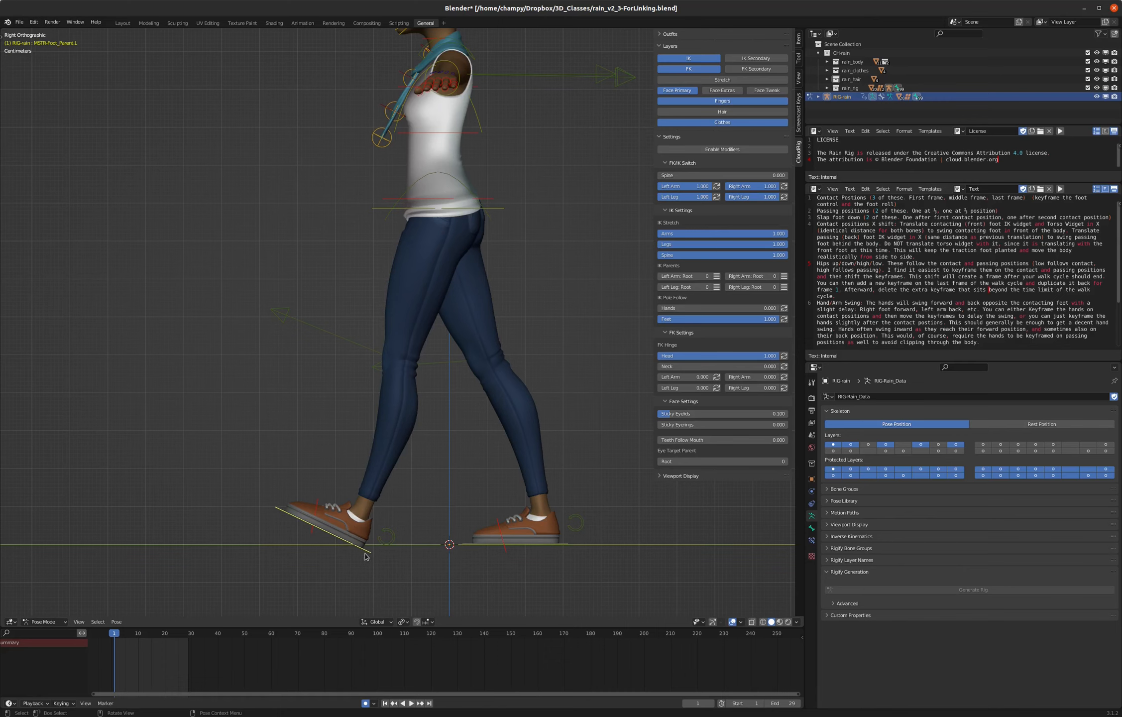
key(i)
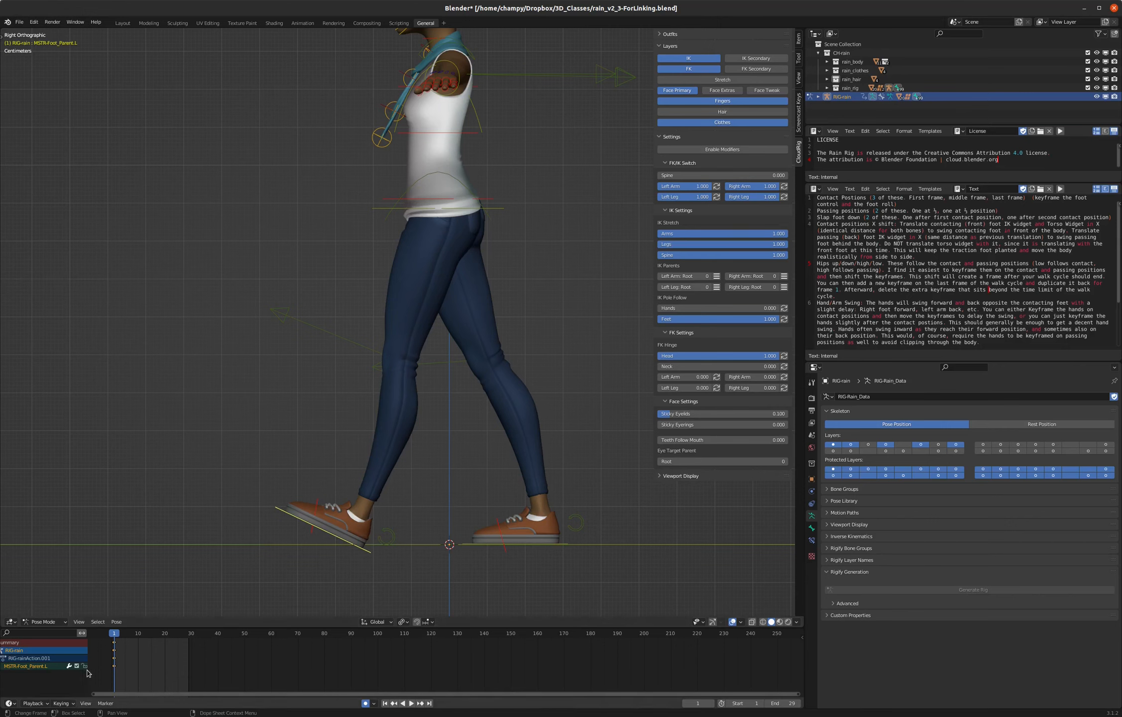
click(62, 703)
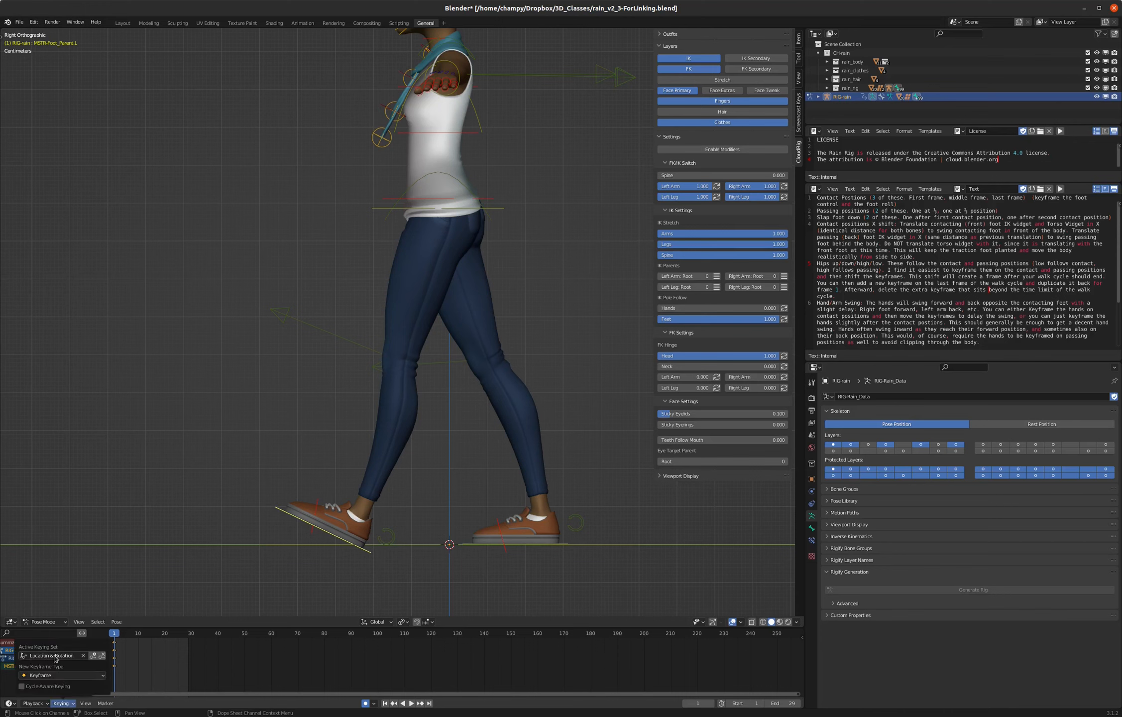
click(72, 704)
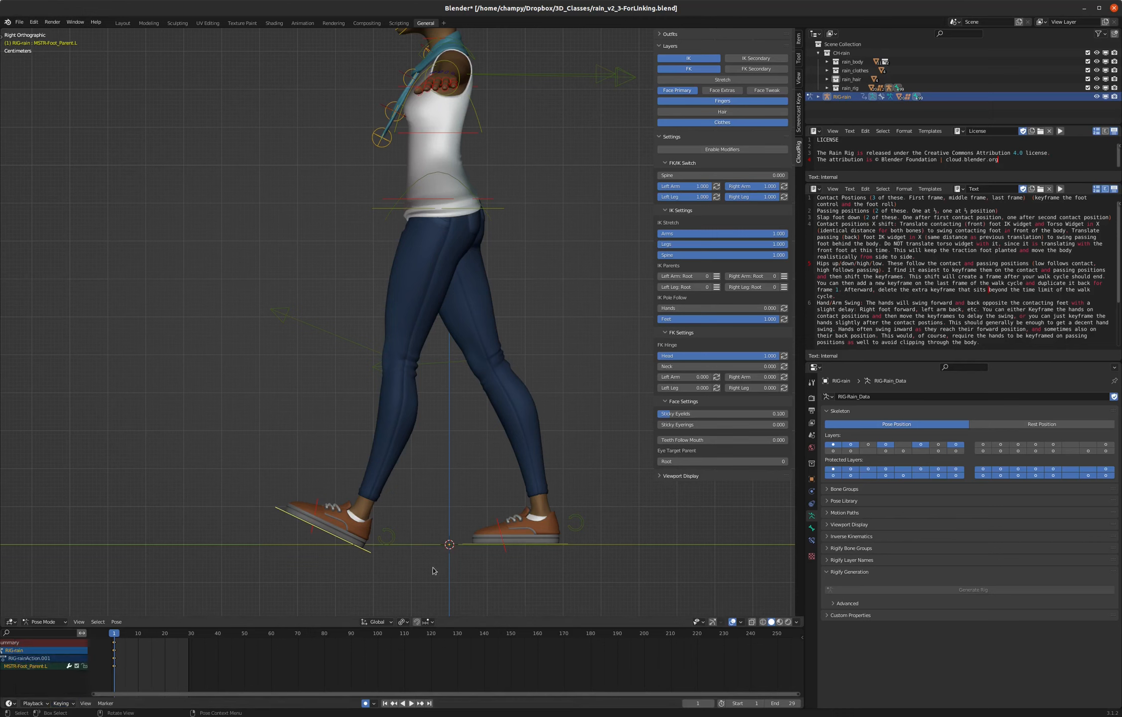
- Keyframe the right foot control and the left foot roll control at frame 1
click(563, 546)
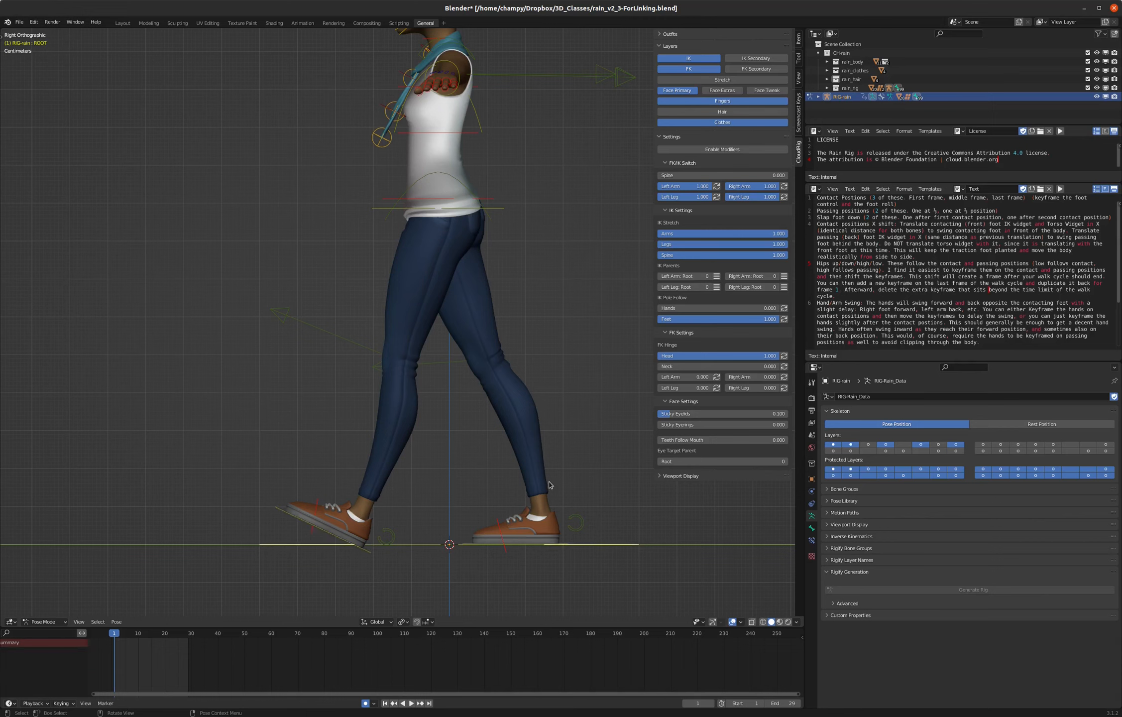
click(541, 544)
key(i)
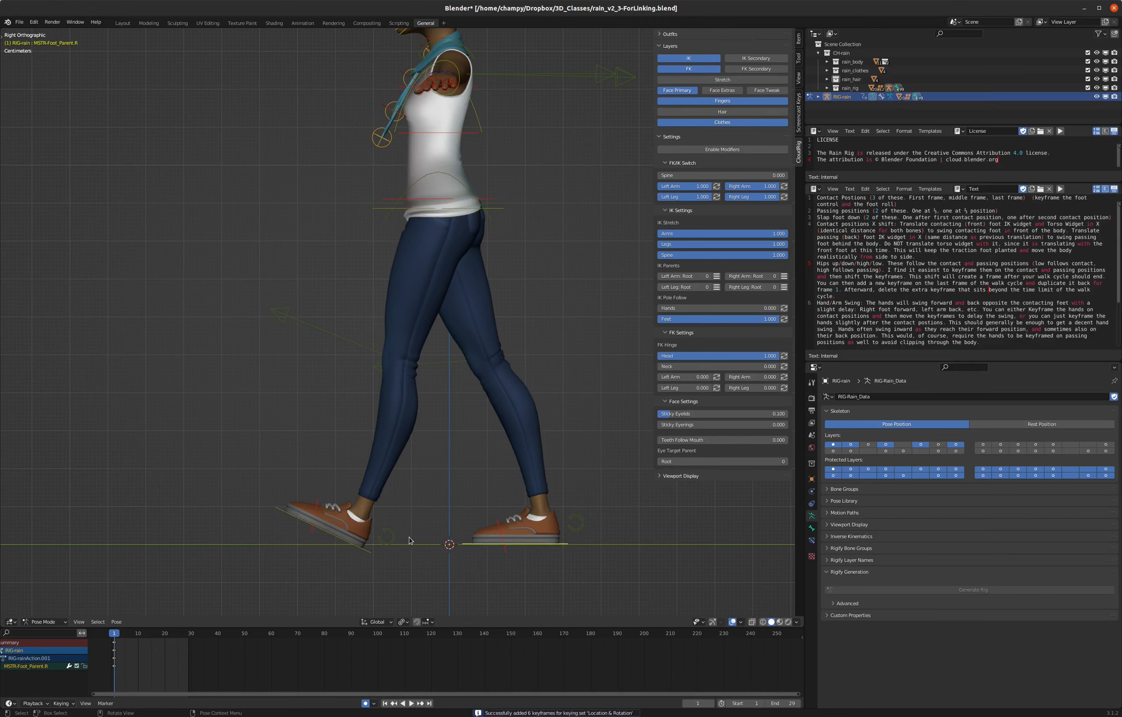
click(393, 536)
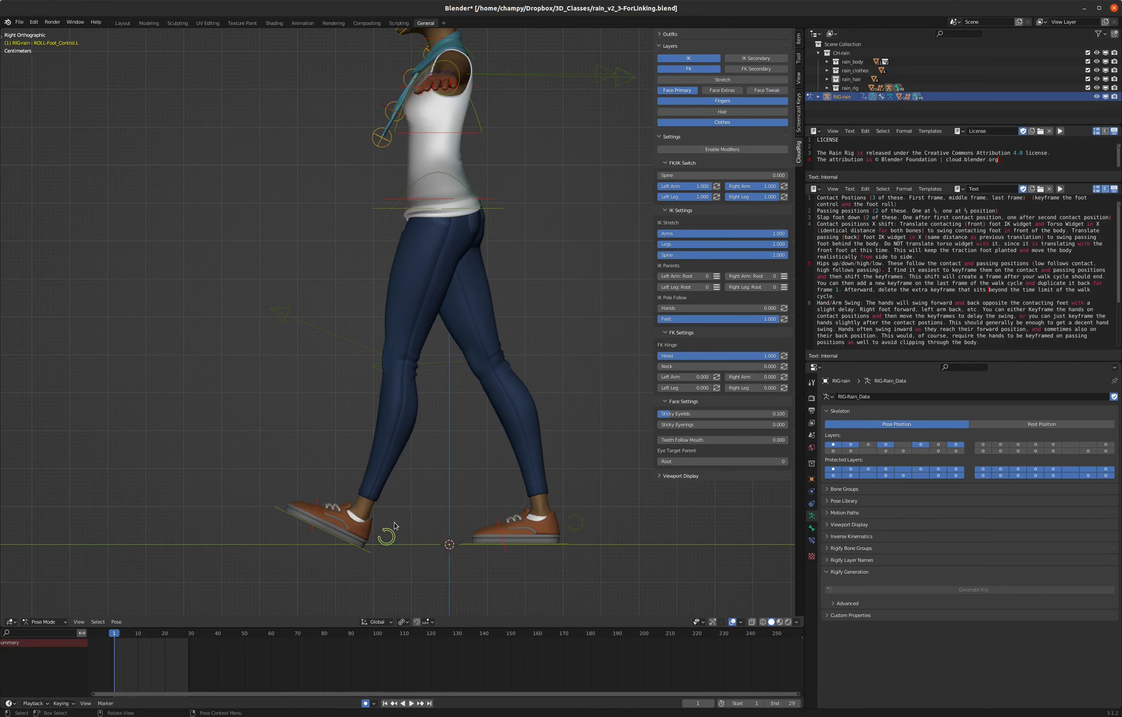
key(i)
- Rotate the right foot roll control about -34 degrees to lift the rear heel
click(582, 518)
key(r)
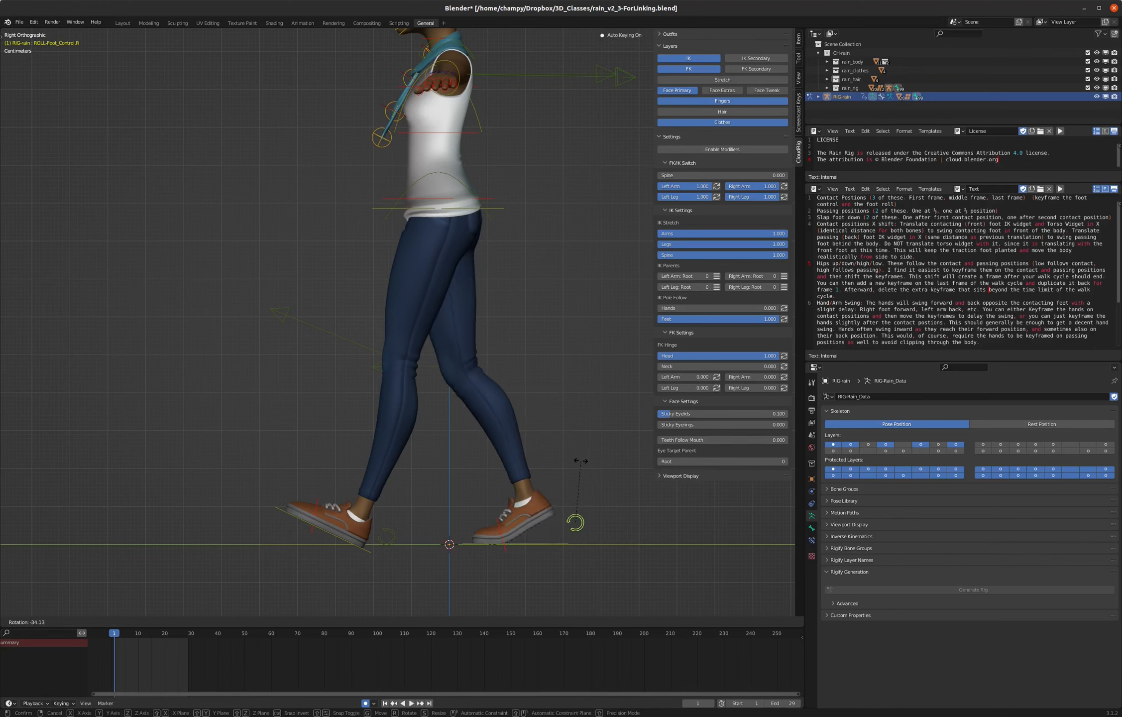
click(581, 462)
- Select both foot controls and both foot roll controls together and copy their pose from frame 1
middle_drag(567, 472, 380, 519)
click(382, 521)
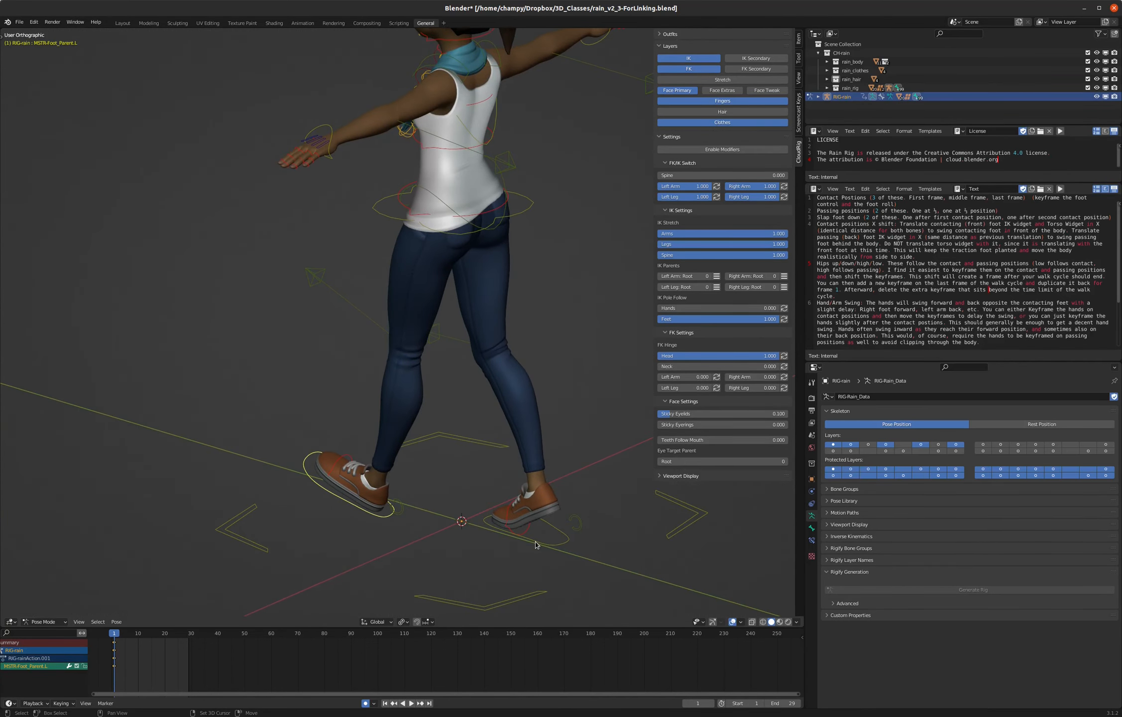
shift+click(537, 542)
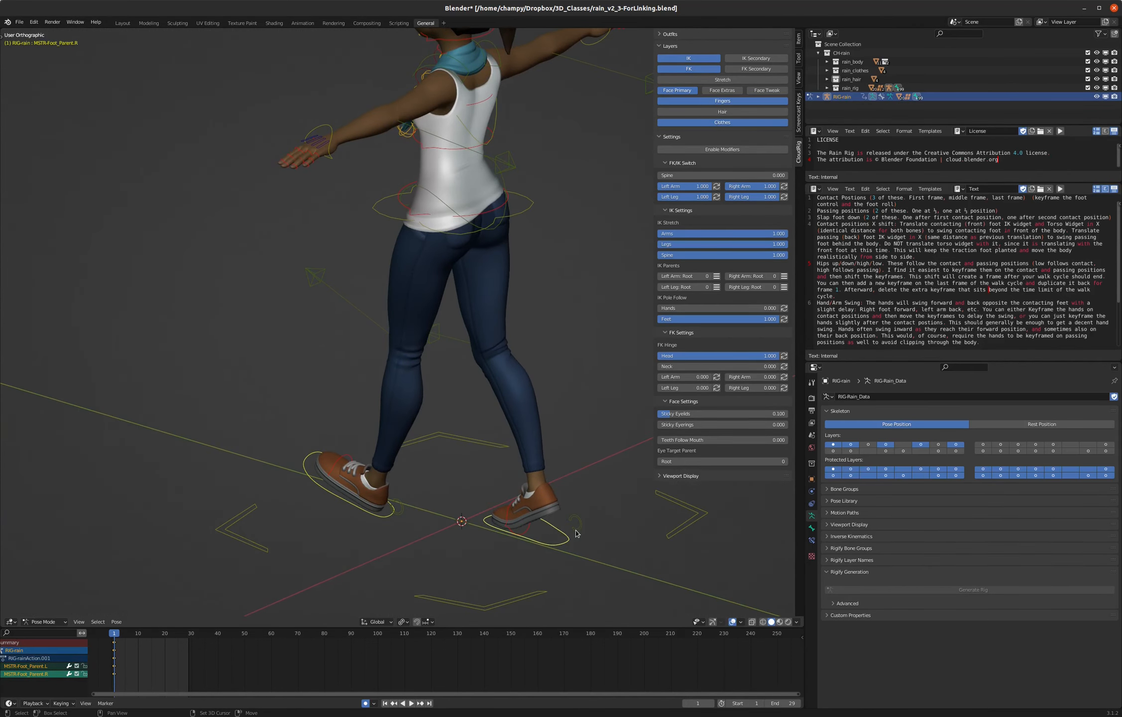
shift+click(578, 531)
shift+click(401, 510)
middle_drag(403, 513, 417, 510)
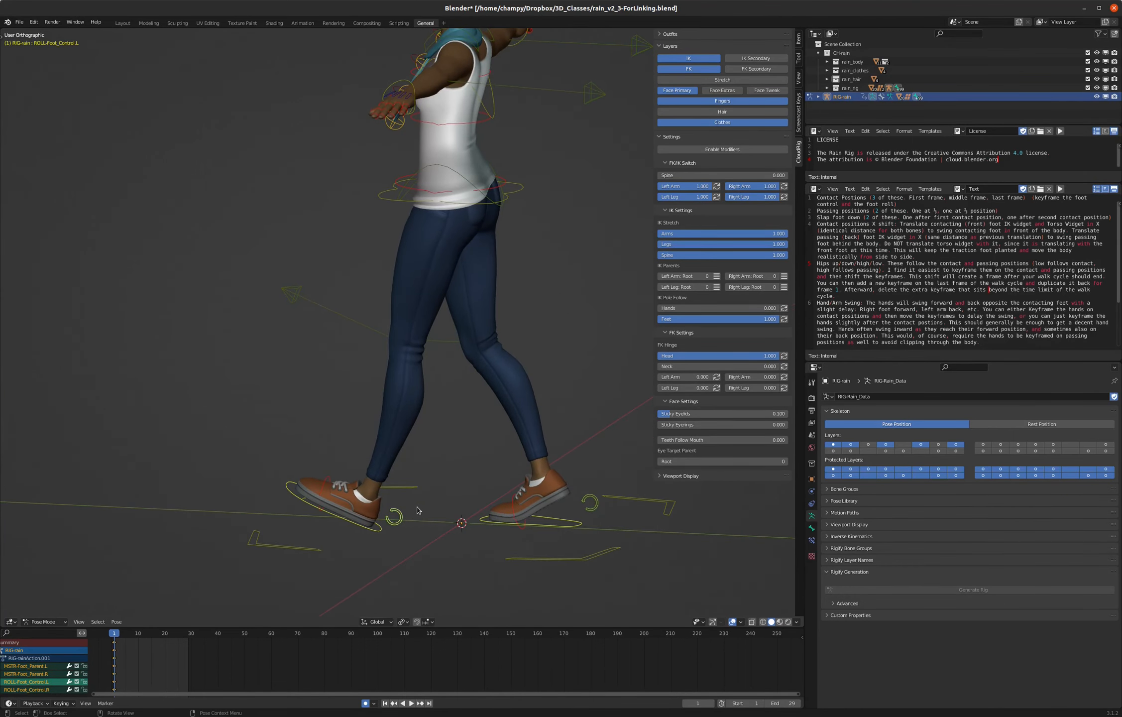
key(KP_3)
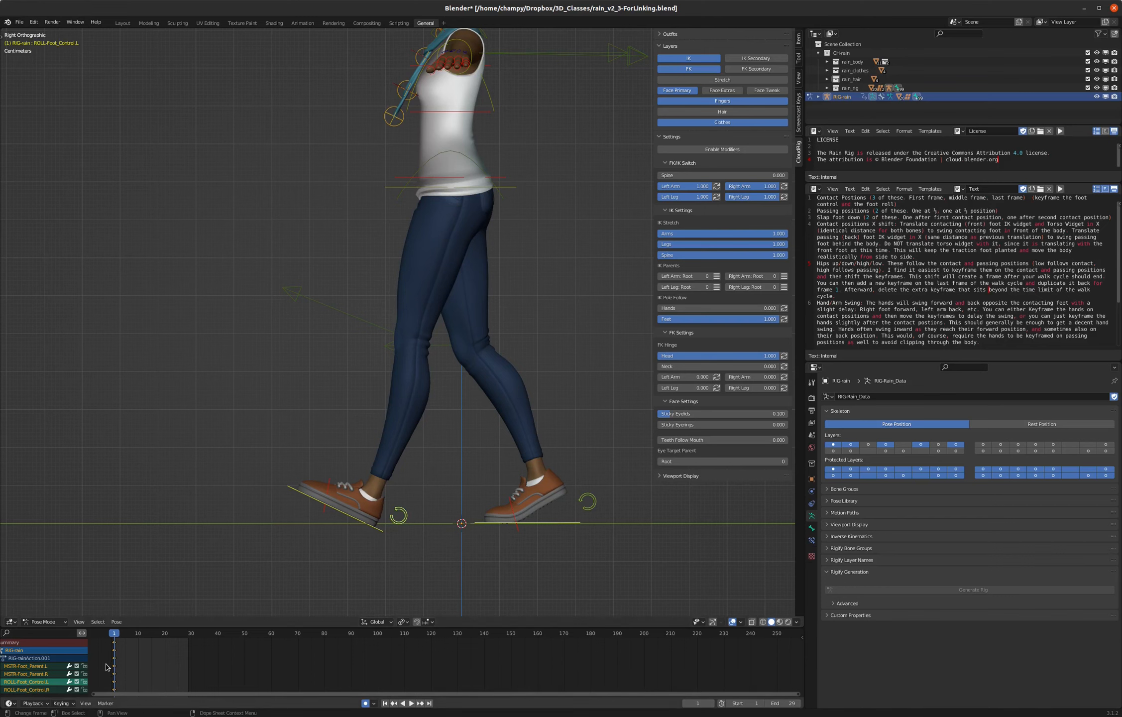
scroll(106, 664, up, 3)
scroll(112, 667, up, 3)
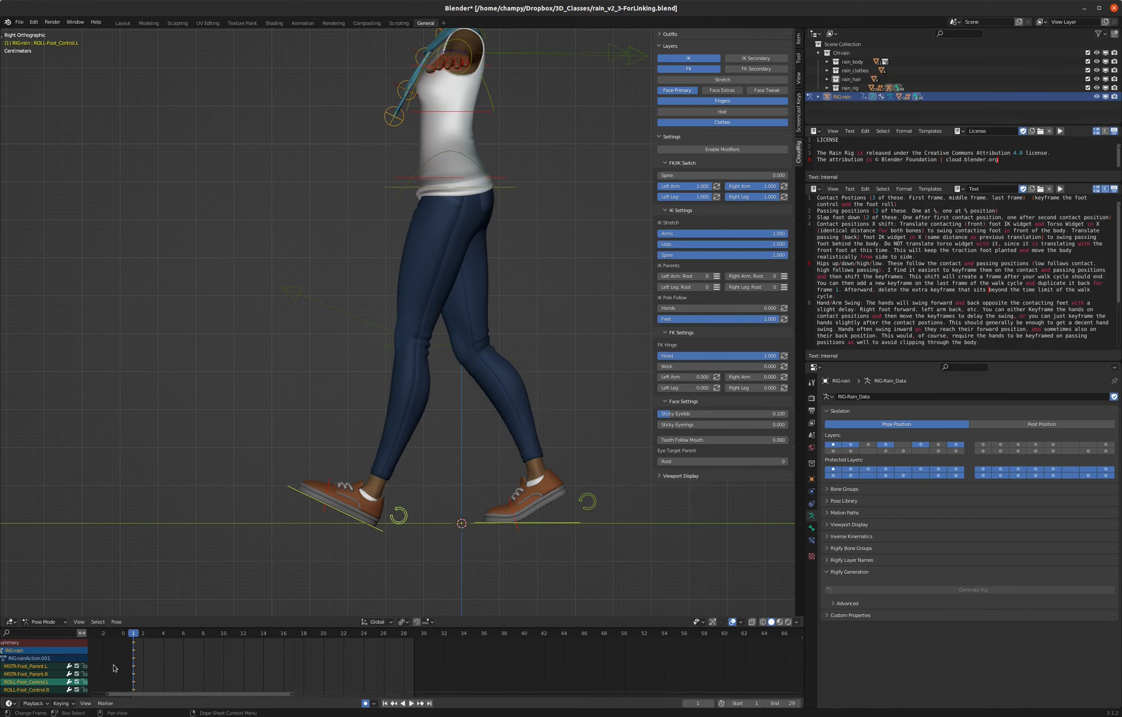
scroll(113, 667, up, 3)
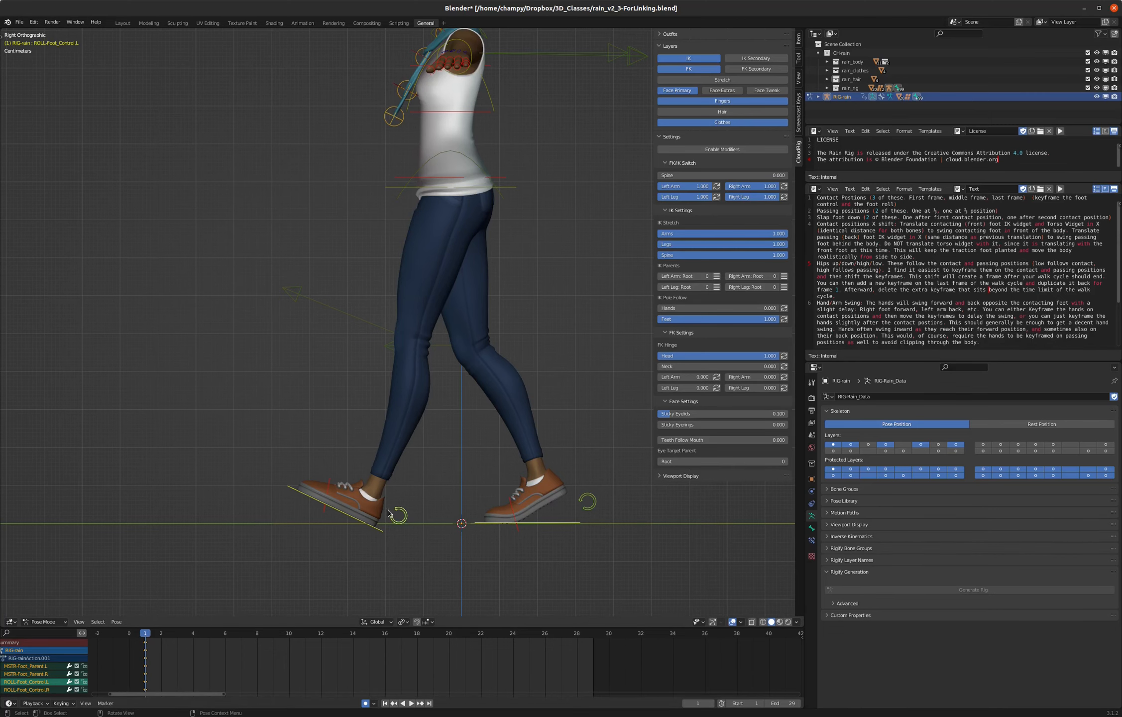
middle_drag(461, 496, 421, 516)
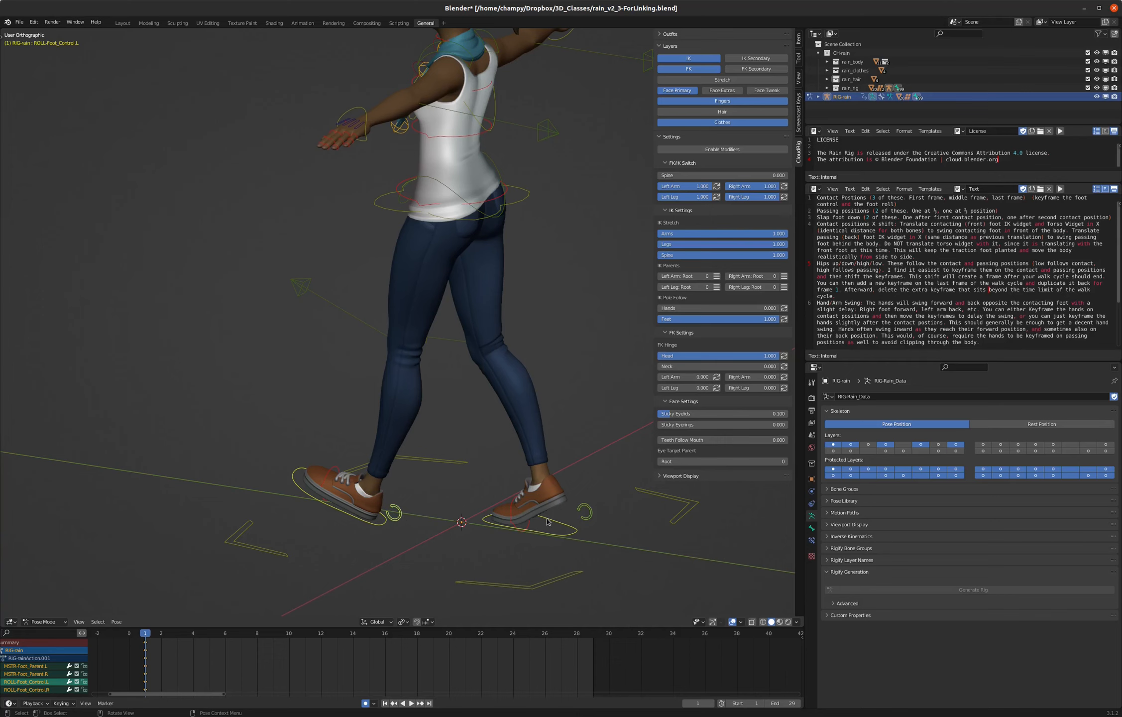
key(ctrl+c)
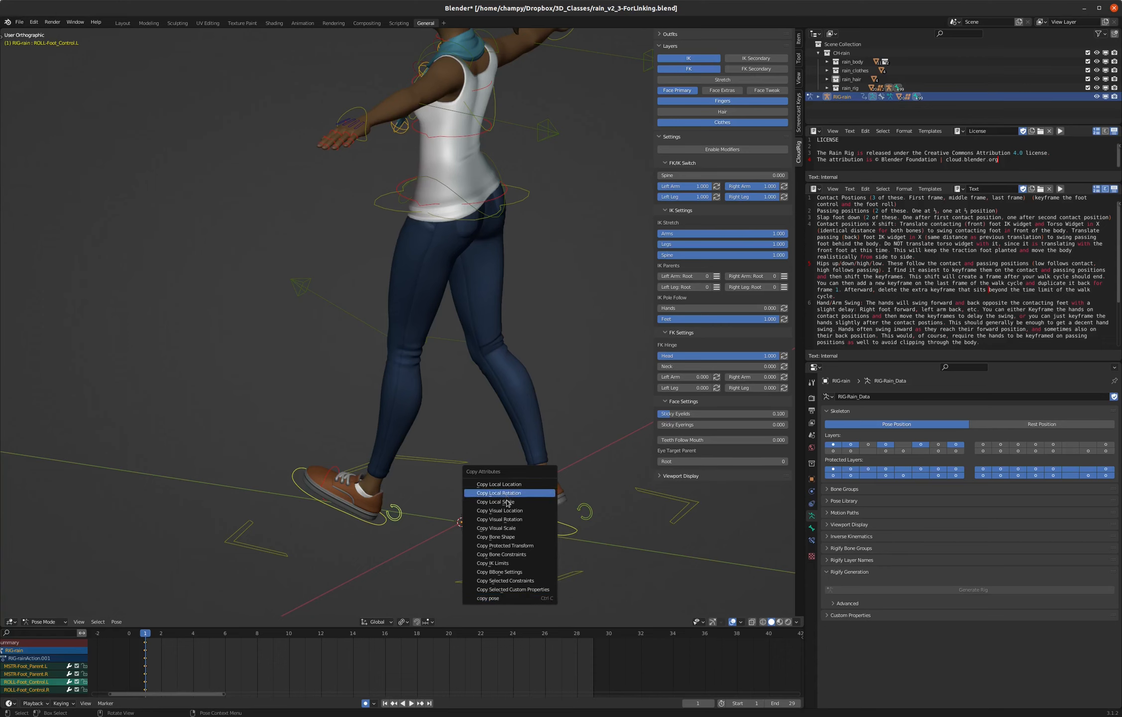
click(498, 599)
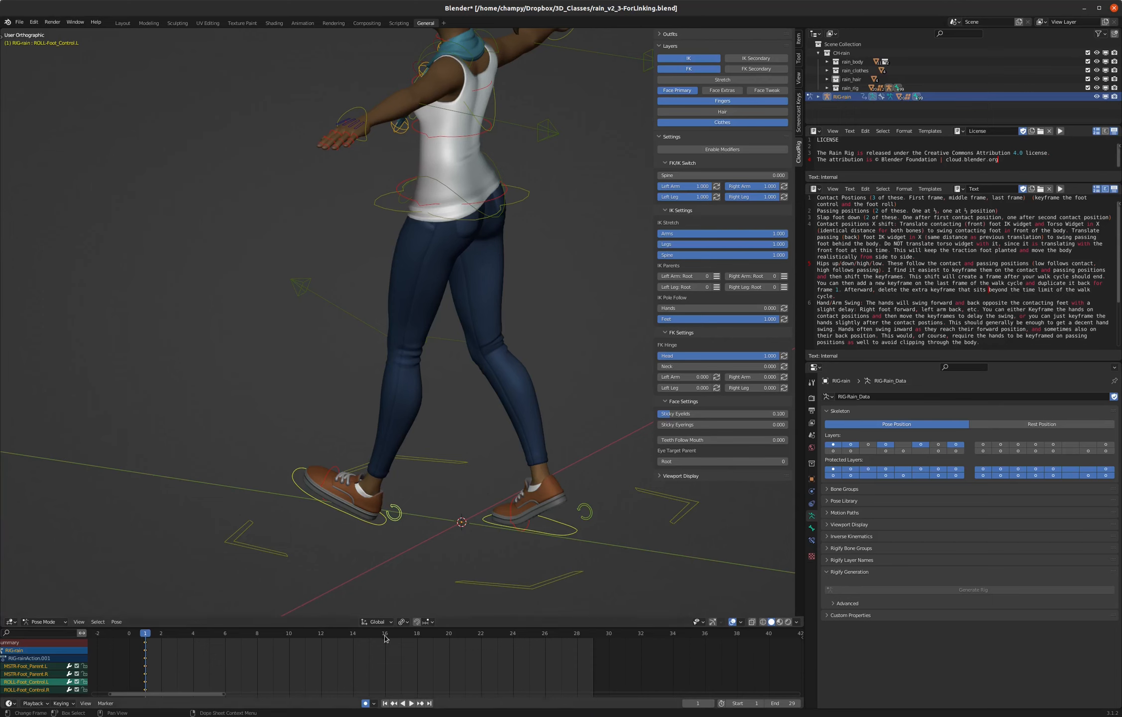
- Paste the copied foot pose flipped at frame 15
click(367, 636)
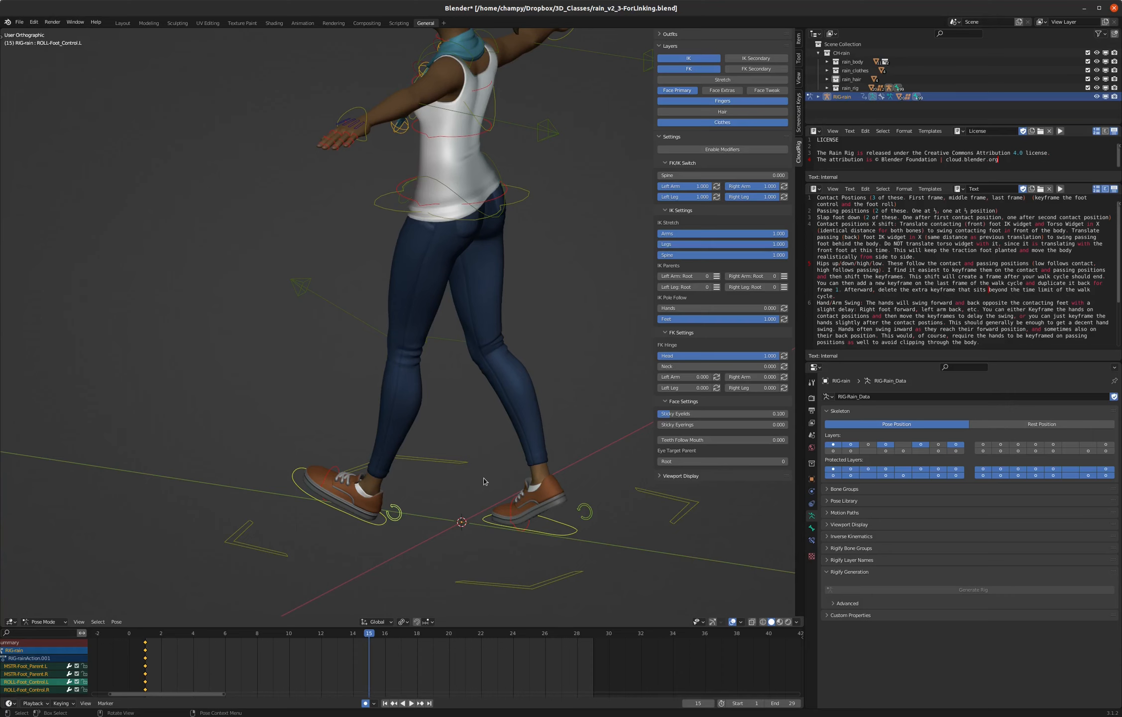
click(116, 621)
key(ctrl+shift+v)
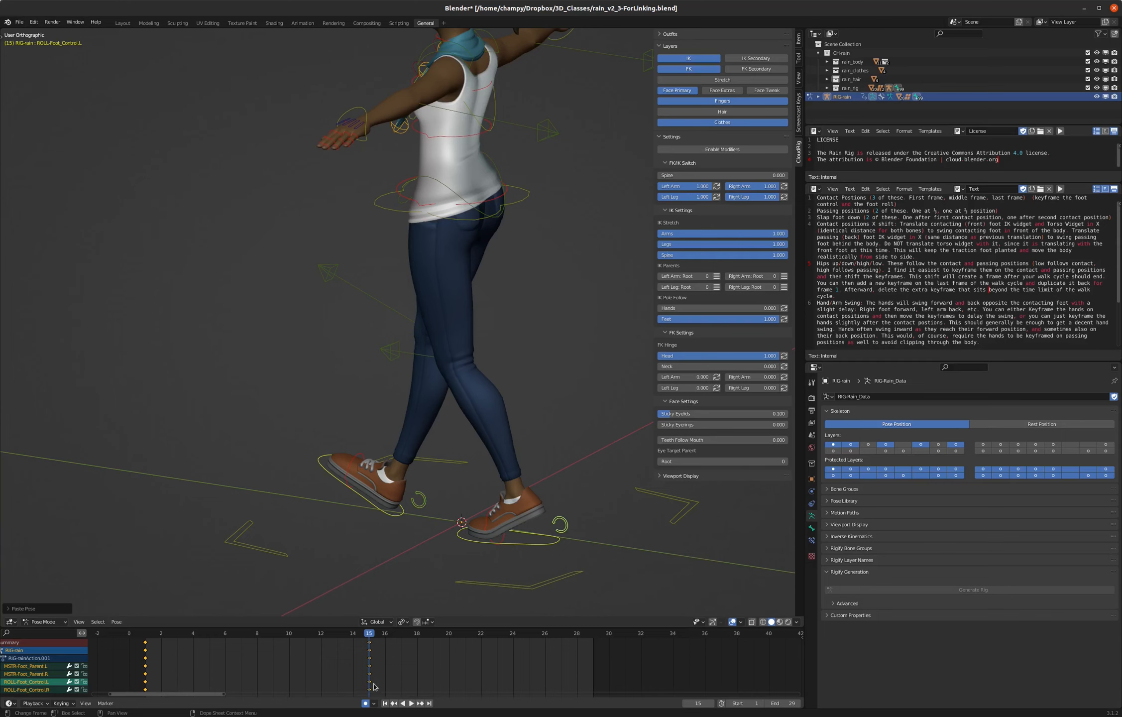
- Paste the copied foot pose unflipped at frame 30 and play back the animation
click(610, 636)
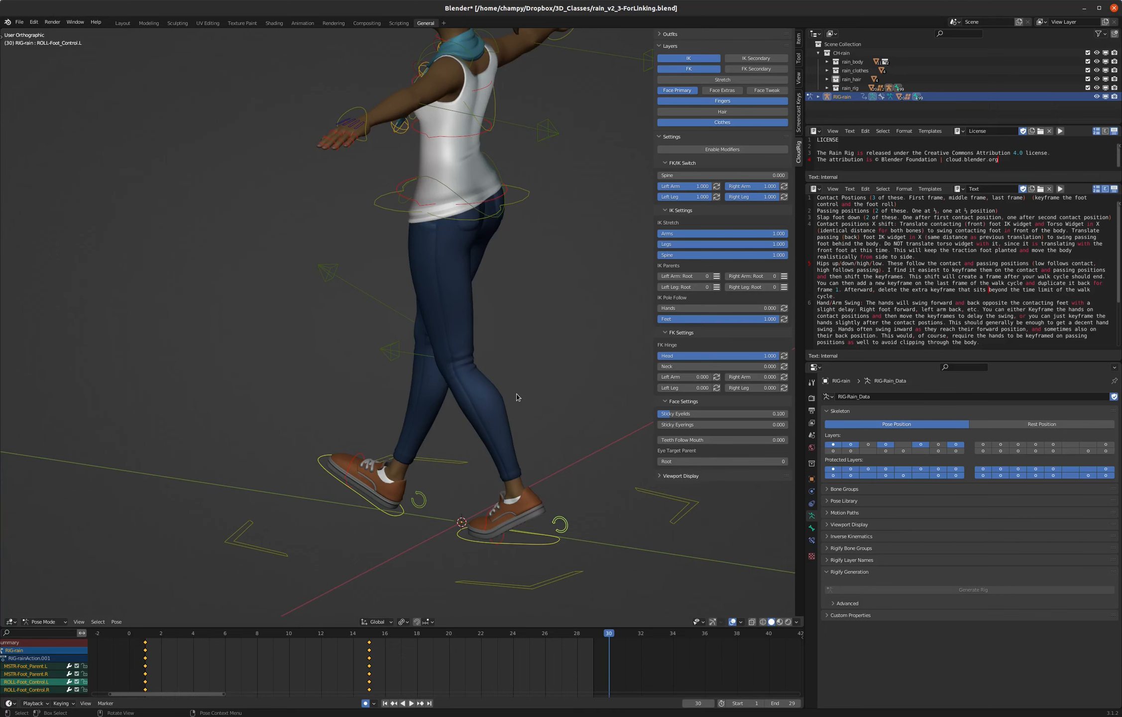
key(ctrl+v)
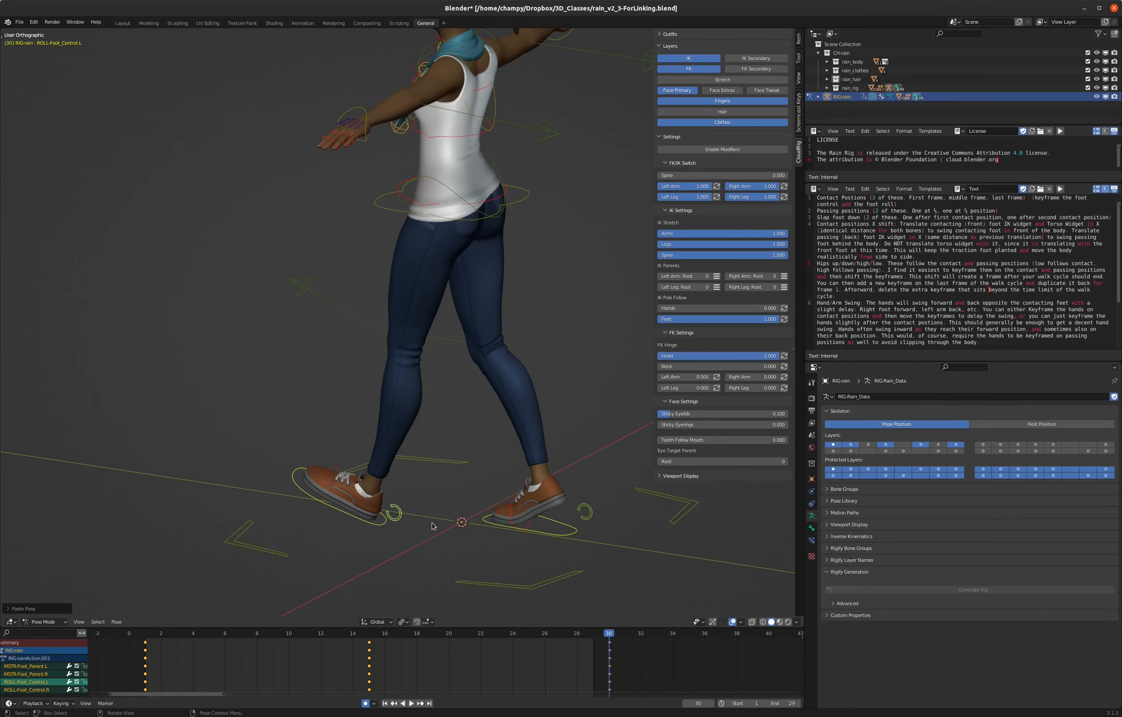
key(space)
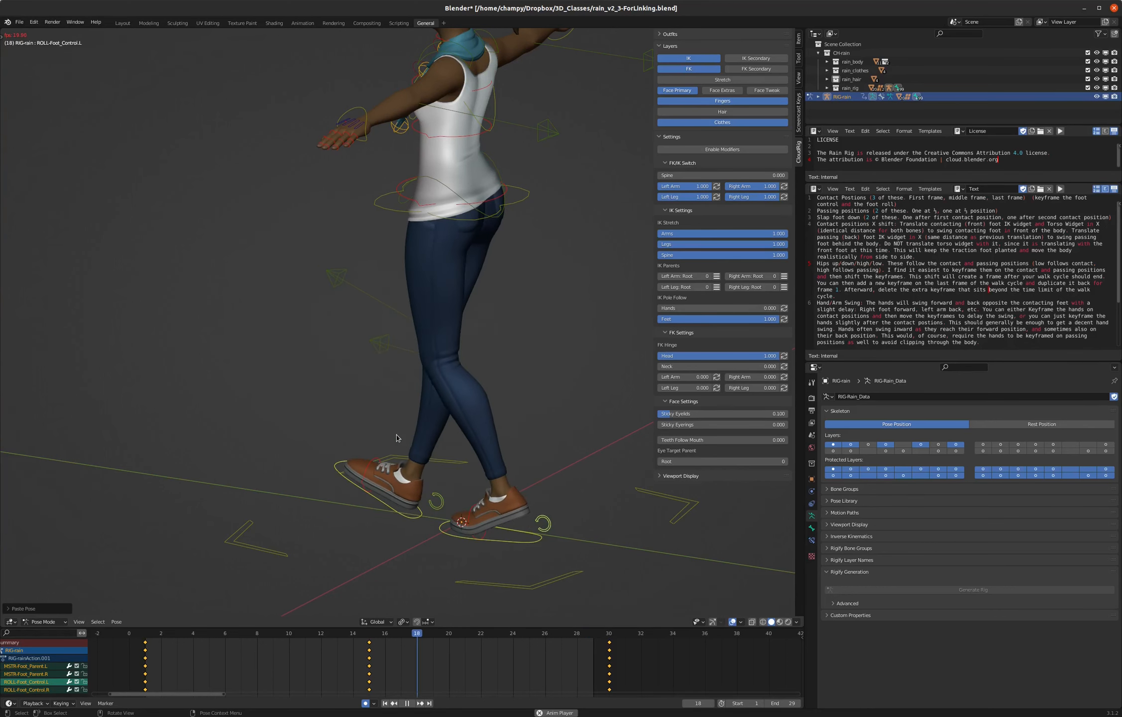
- Return the animation to frame 1, then enlarge the keyframe editor and widen its channel list
key(KP_3)
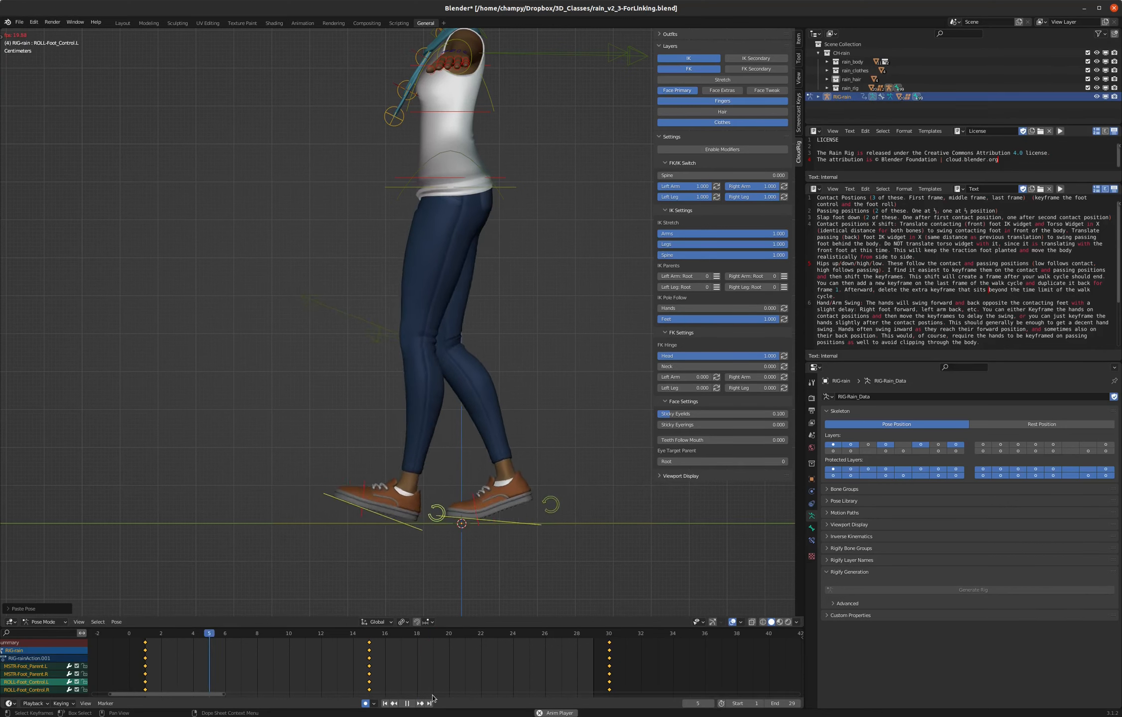
click(385, 703)
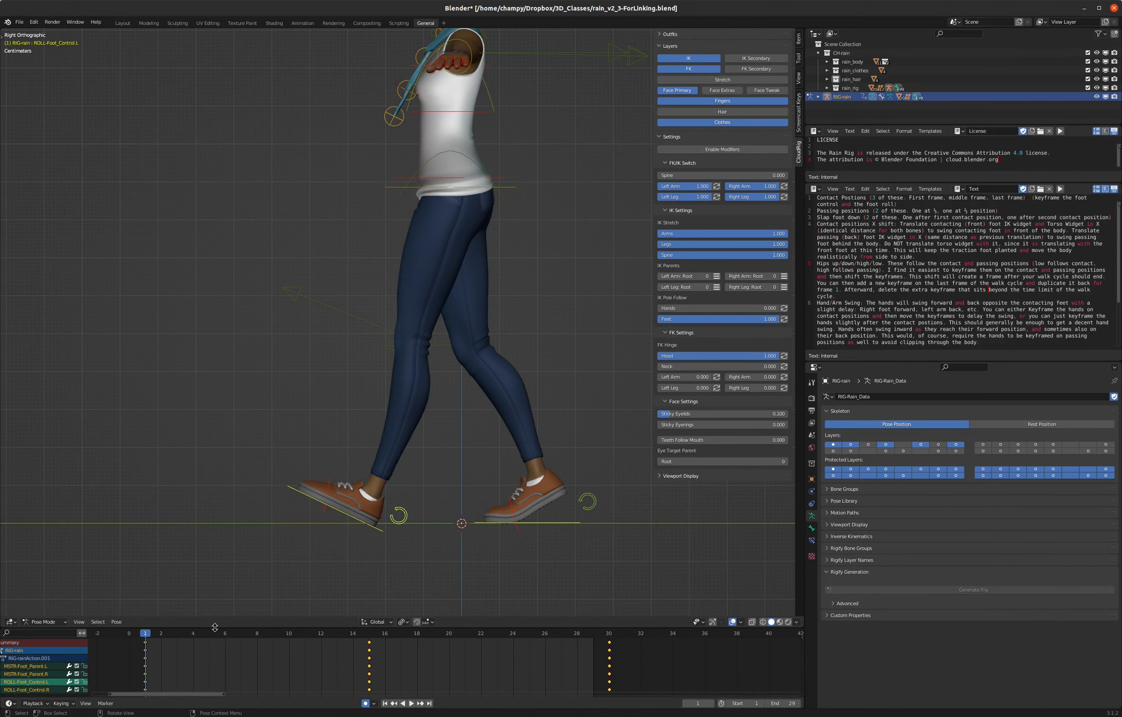
drag(214, 626, 214, 585)
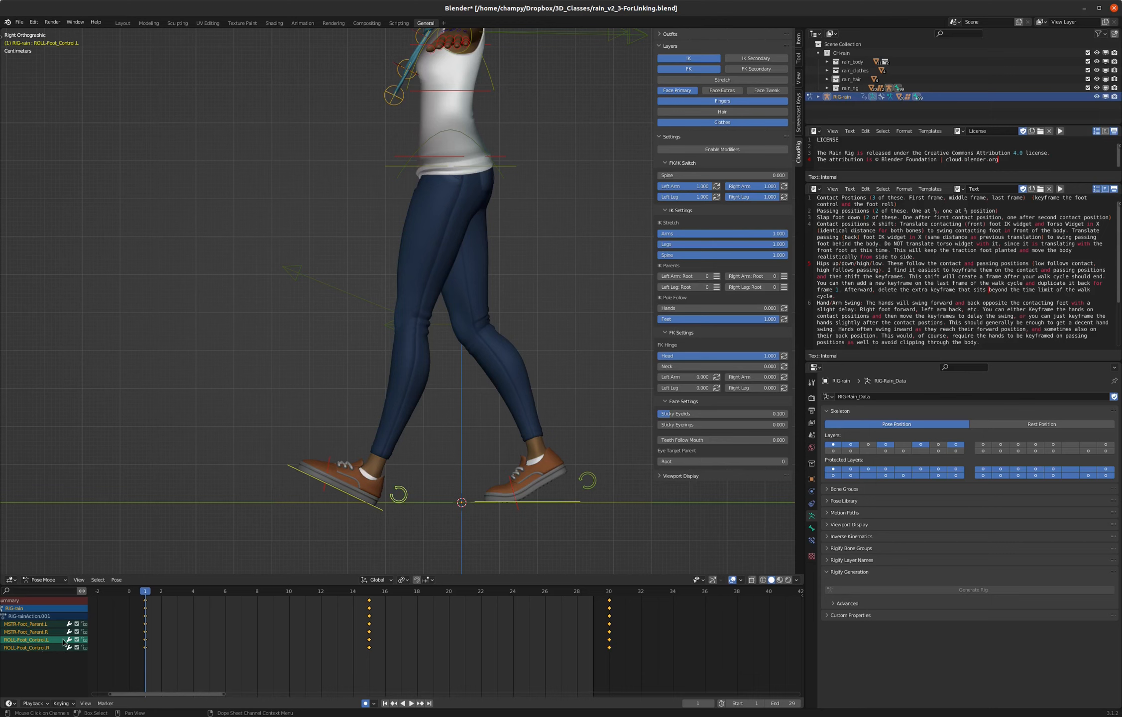
mouse_move(87, 669)
mouse_down()
mouse_move(111, 671)
mouse_move(91, 670)
mouse_up()
click(10, 624)
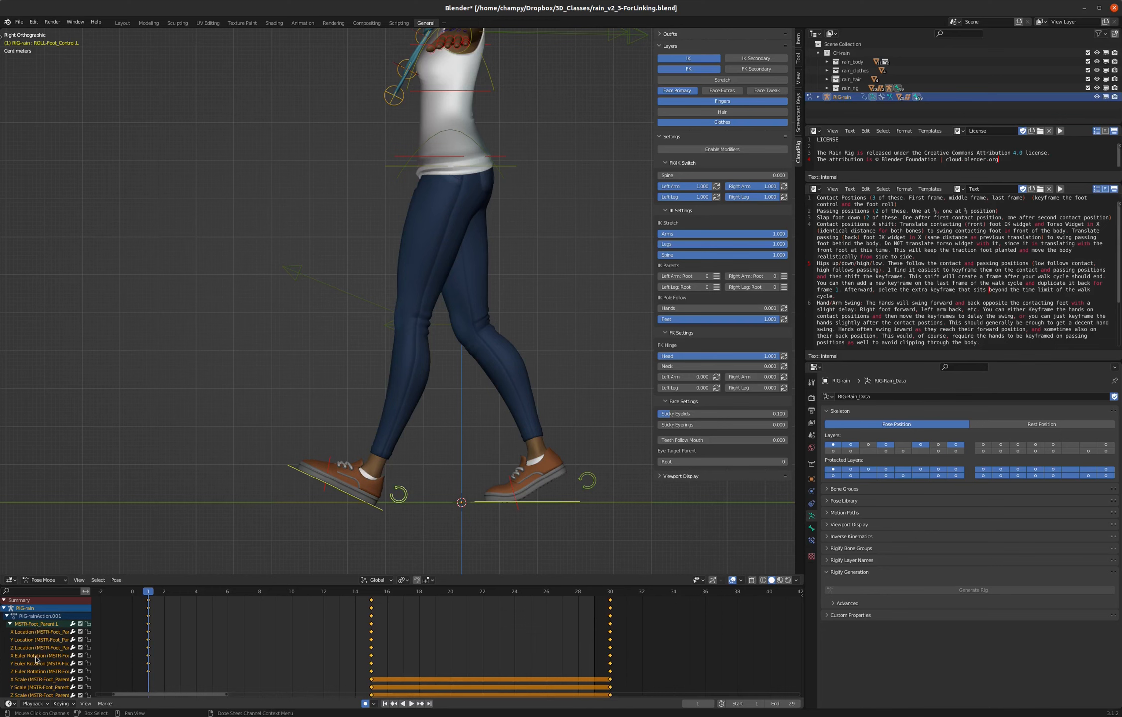
click(10, 623)
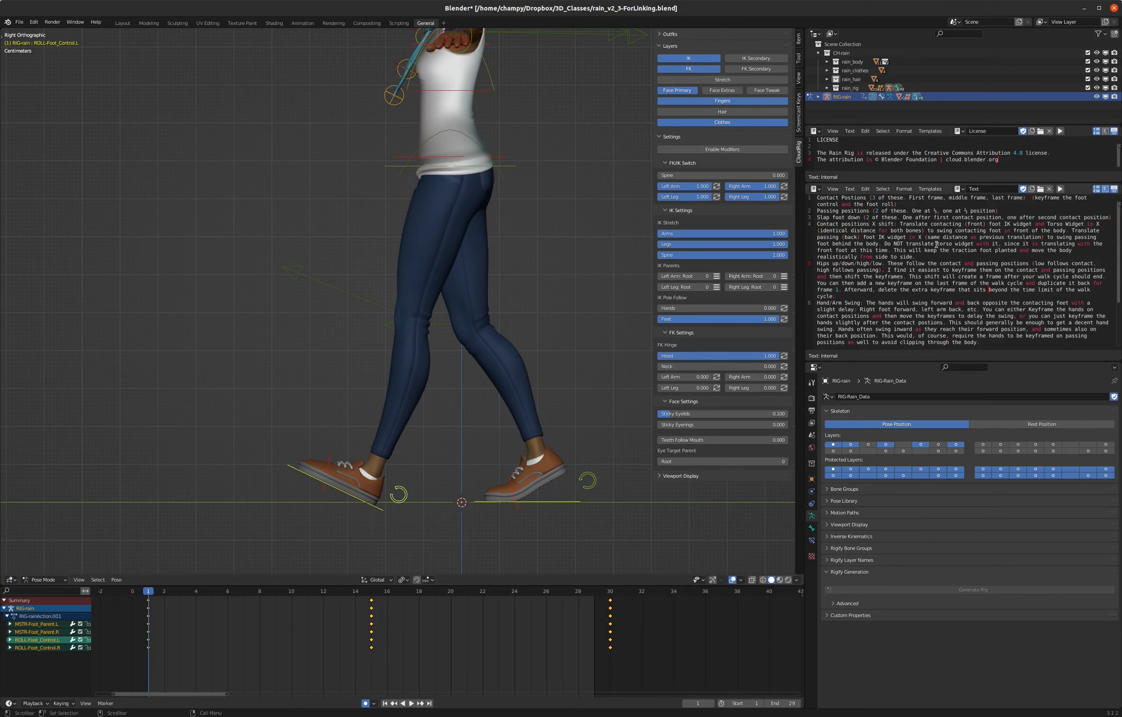
- Examine how the legs and feet sit at frame 1 and at frame 8, viewing them from several angles
click(259, 593)
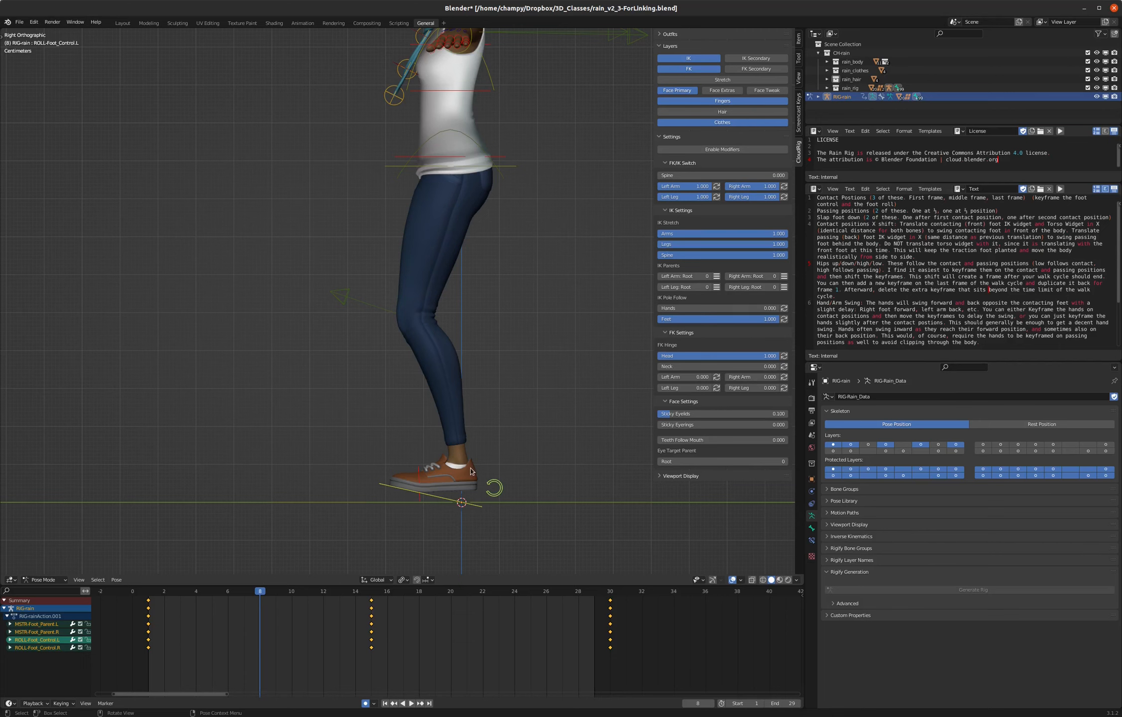
drag(259, 594, 149, 589)
middle_drag(311, 484, 342, 447)
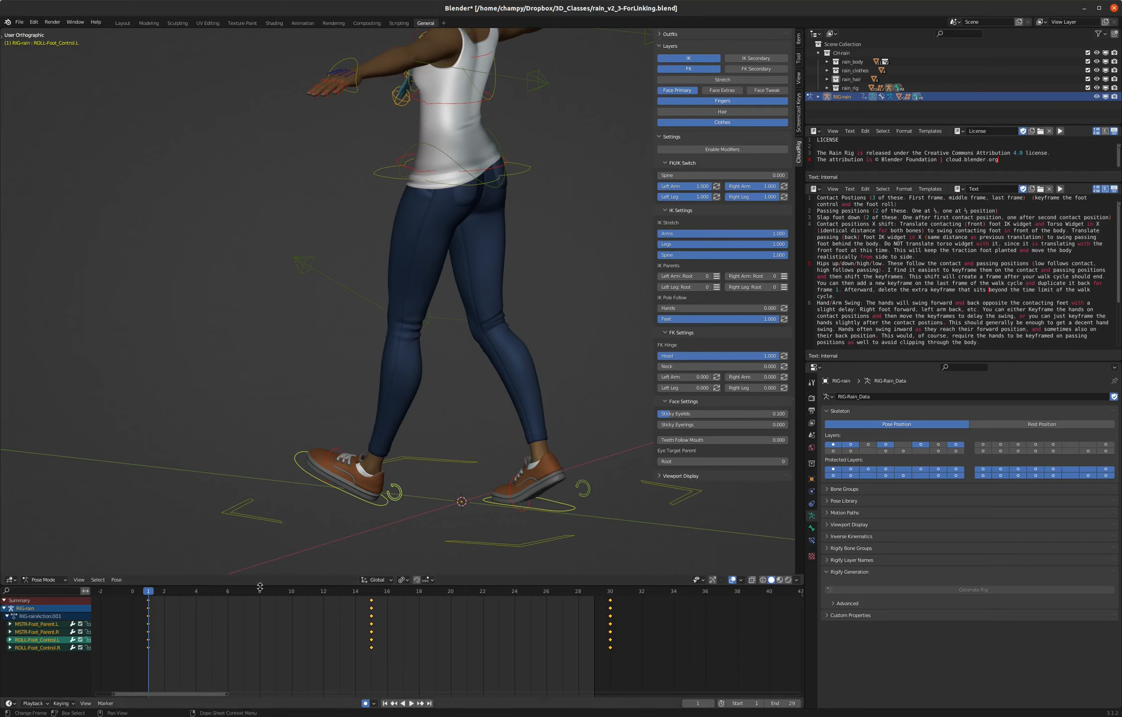
middle_drag(347, 477, 309, 512)
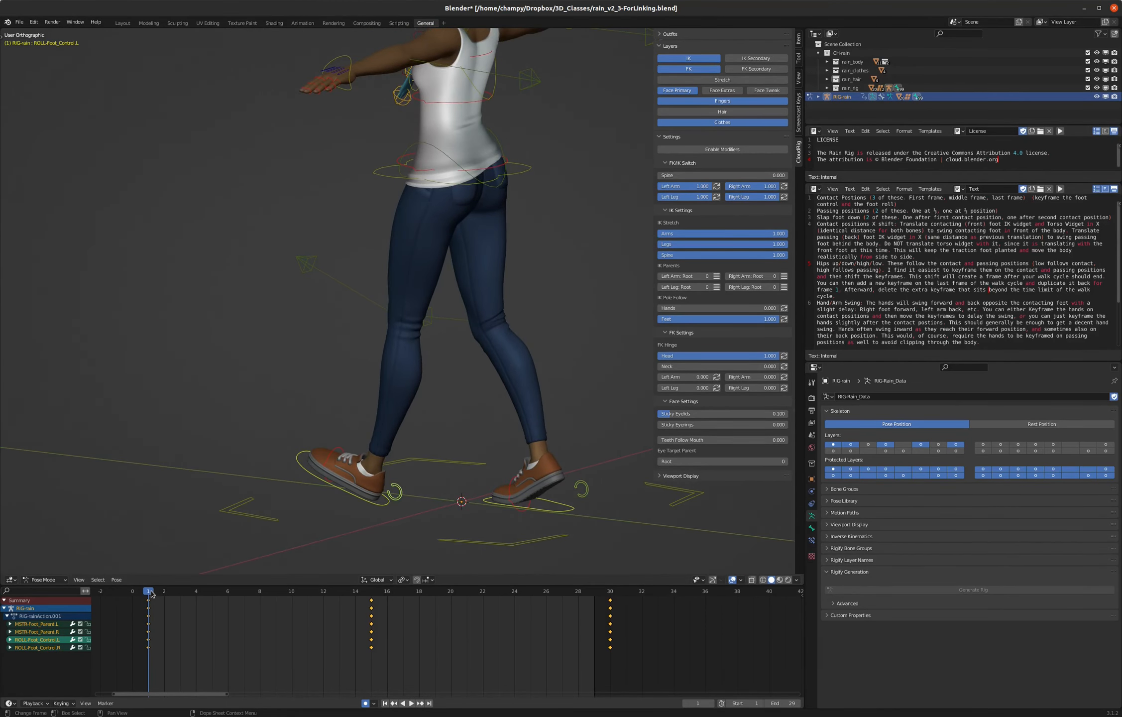
key(space)
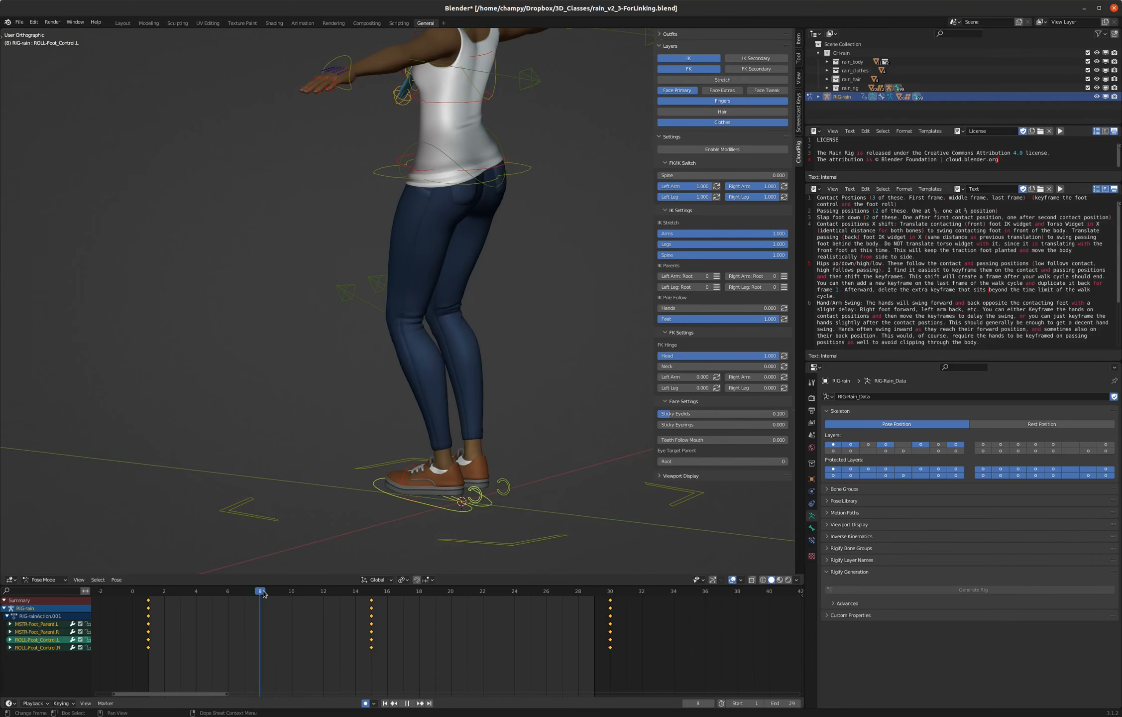
key(space)
middle_drag(454, 480, 475, 456)
key(KP_3)
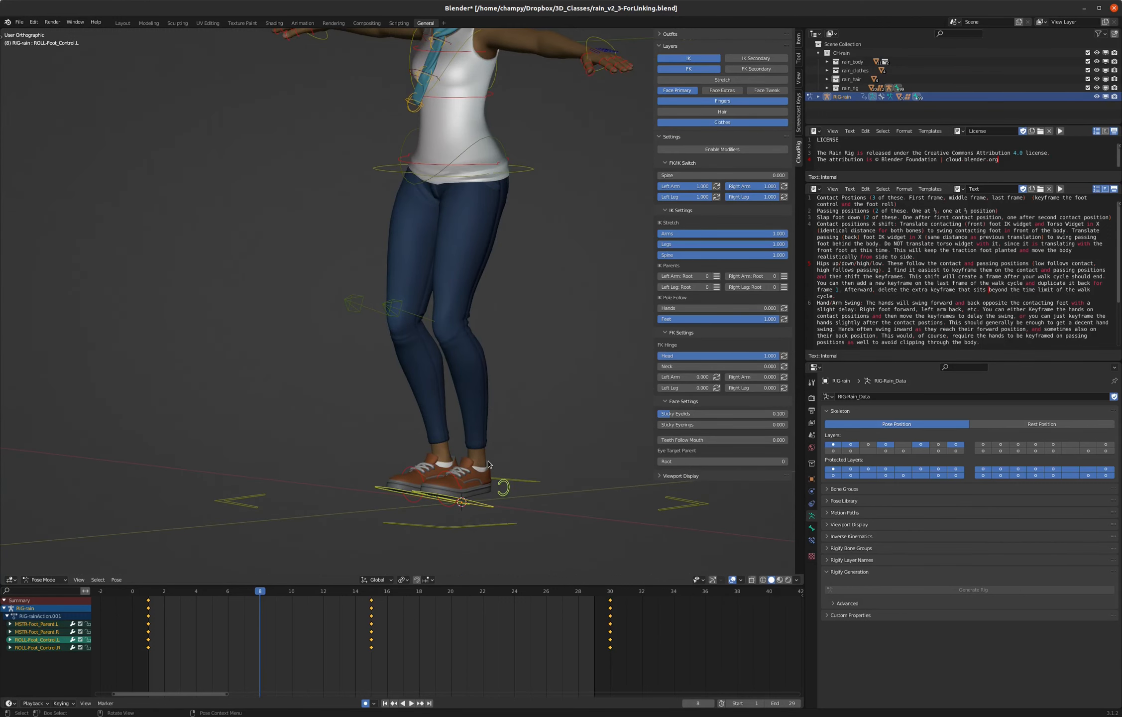
key(KP_3)
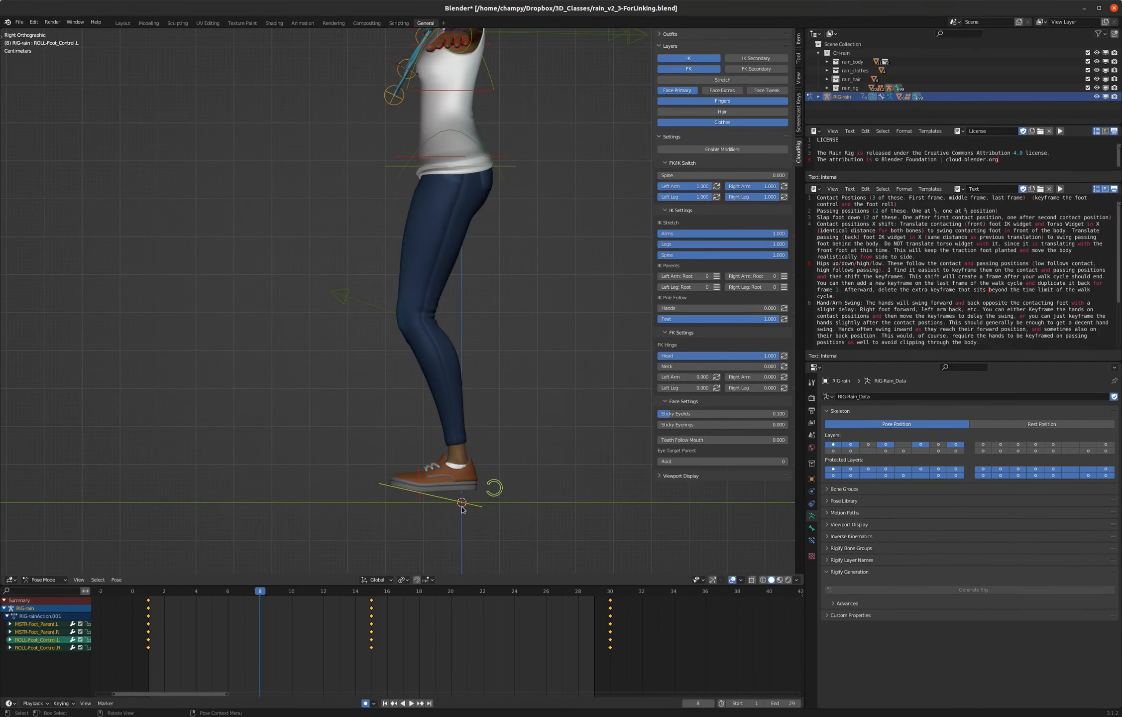
- Clear and key the rotation of the left foot control and the left foot roll control at frame 8, laying the foot flat
scroll(454, 523, up, 2)
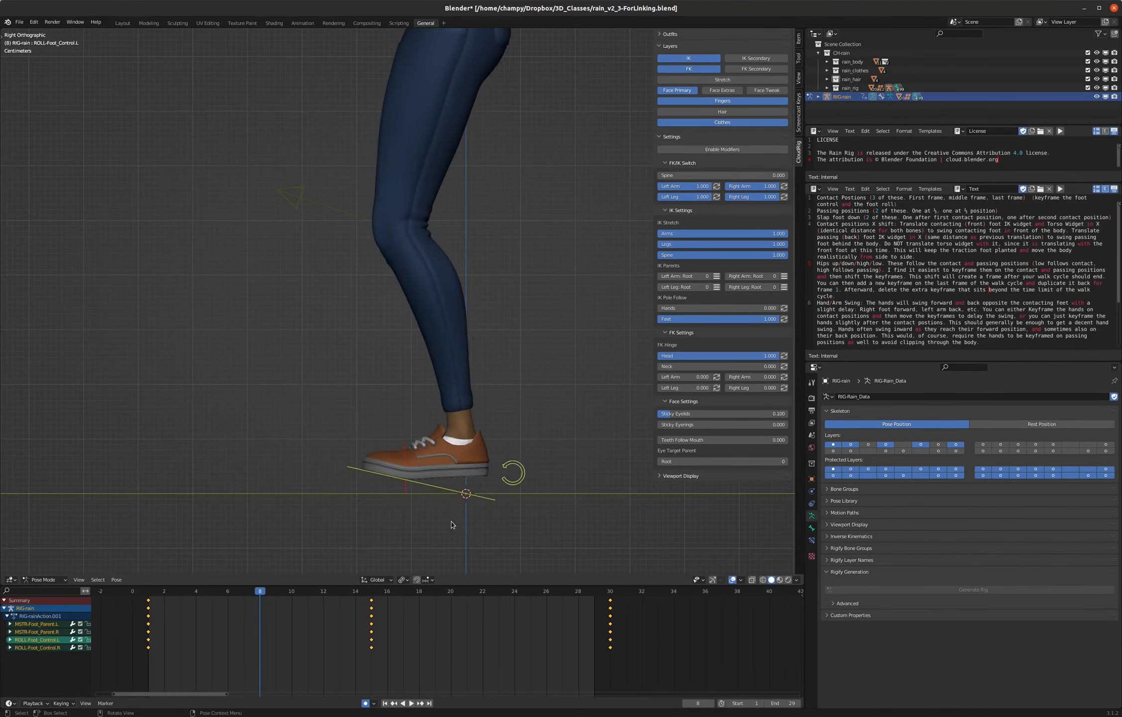
click(438, 491)
middle_drag(461, 481, 461, 489)
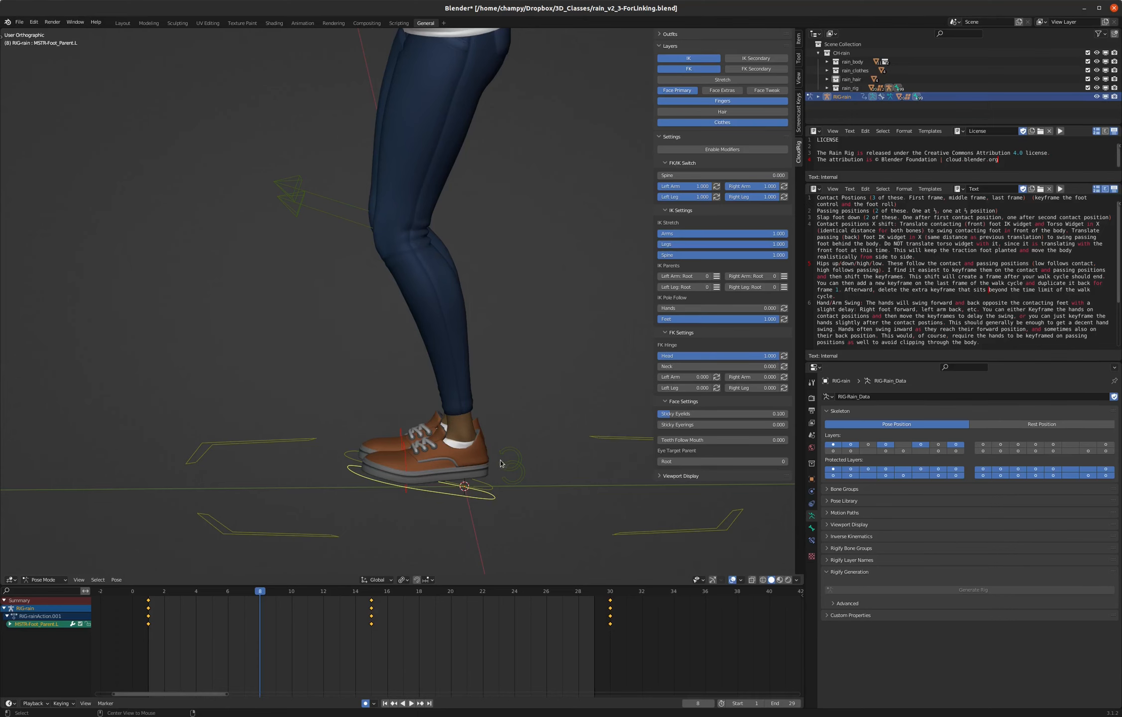
key(alt+r)
click(525, 472)
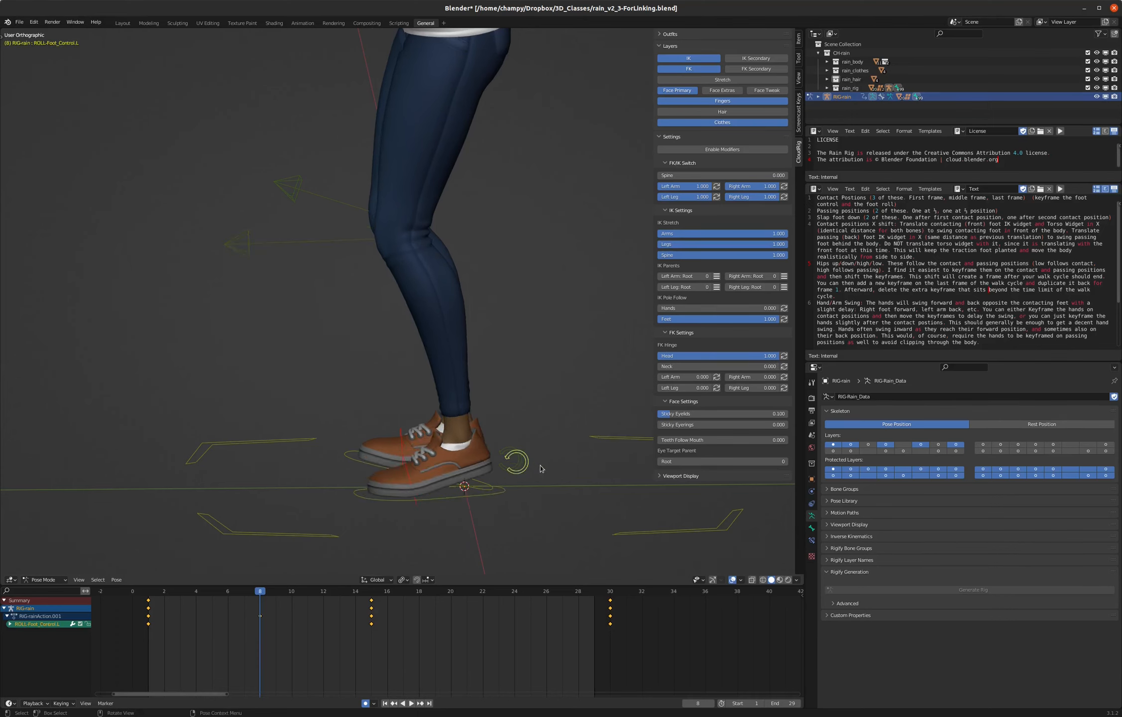
middle_drag(552, 452, 544, 443)
key(i)
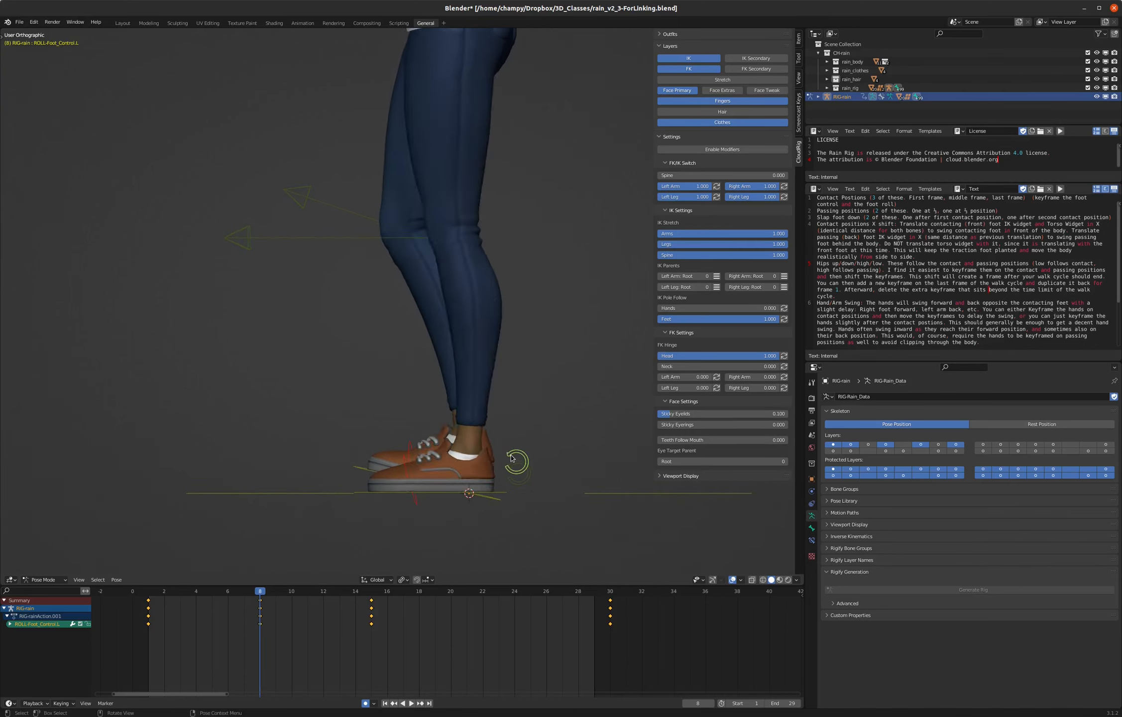
- Rotate the right foot control about -29 degrees in the right side view at frame 8
click(365, 470)
key(KP_3)
key(r)
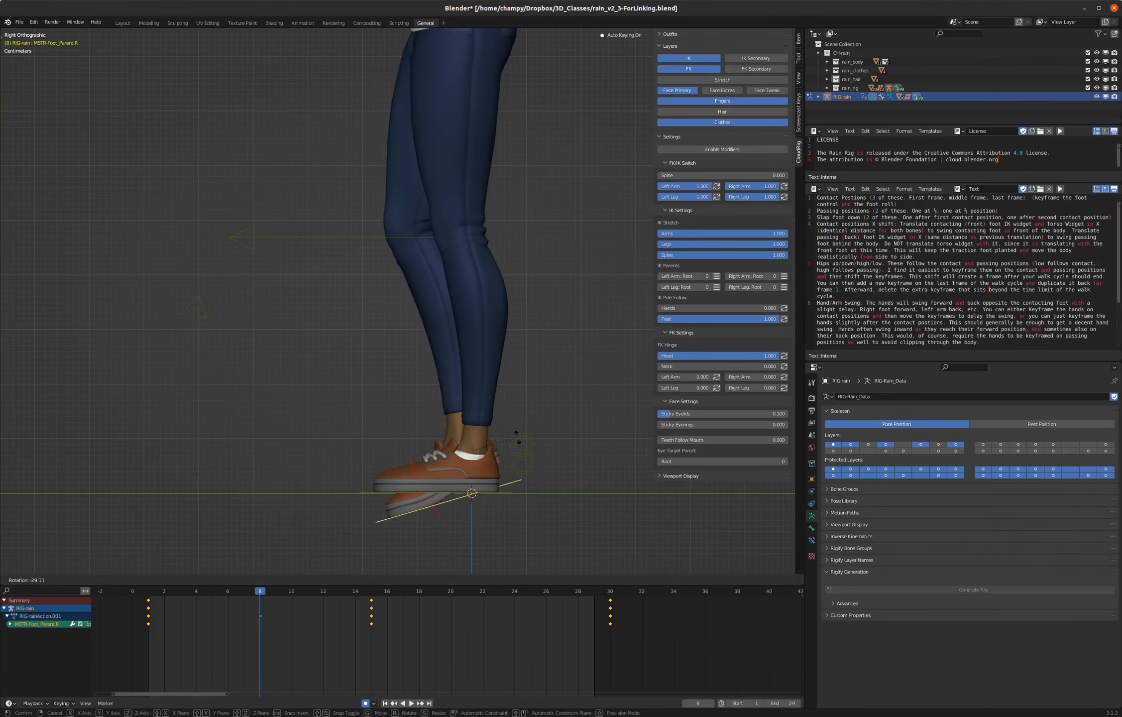
click(517, 440)
- Raise the right foot control about 0.063 m along global Z, then lower it about 0.01 m
key(g)
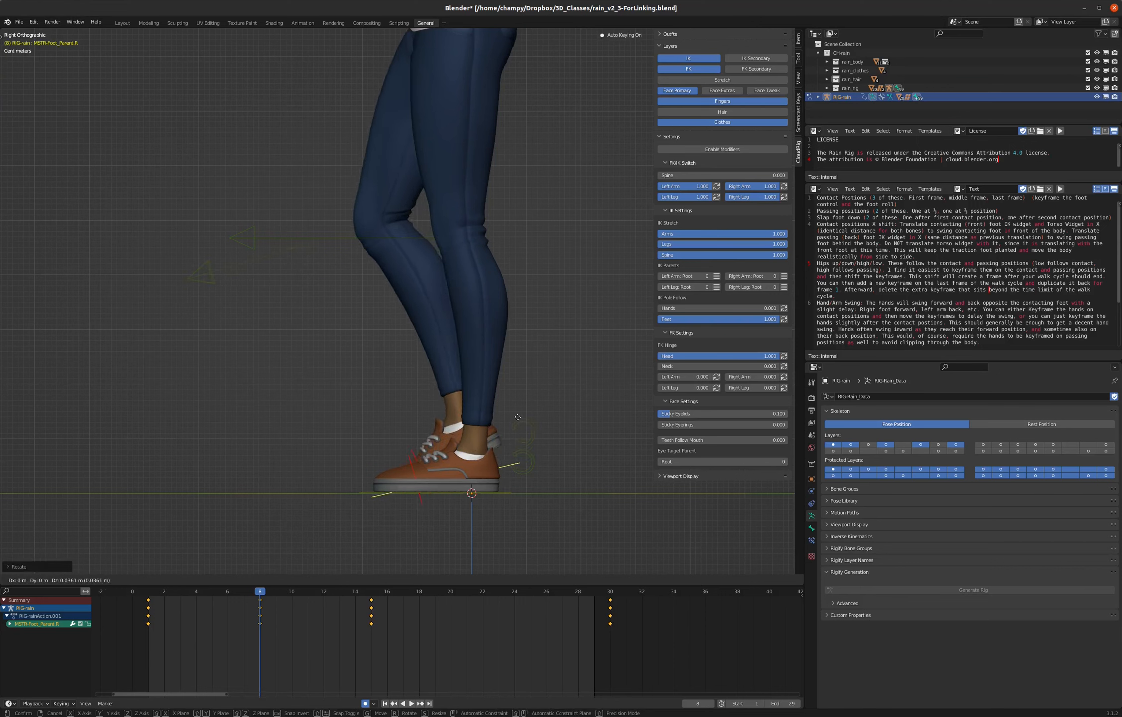
key(z)
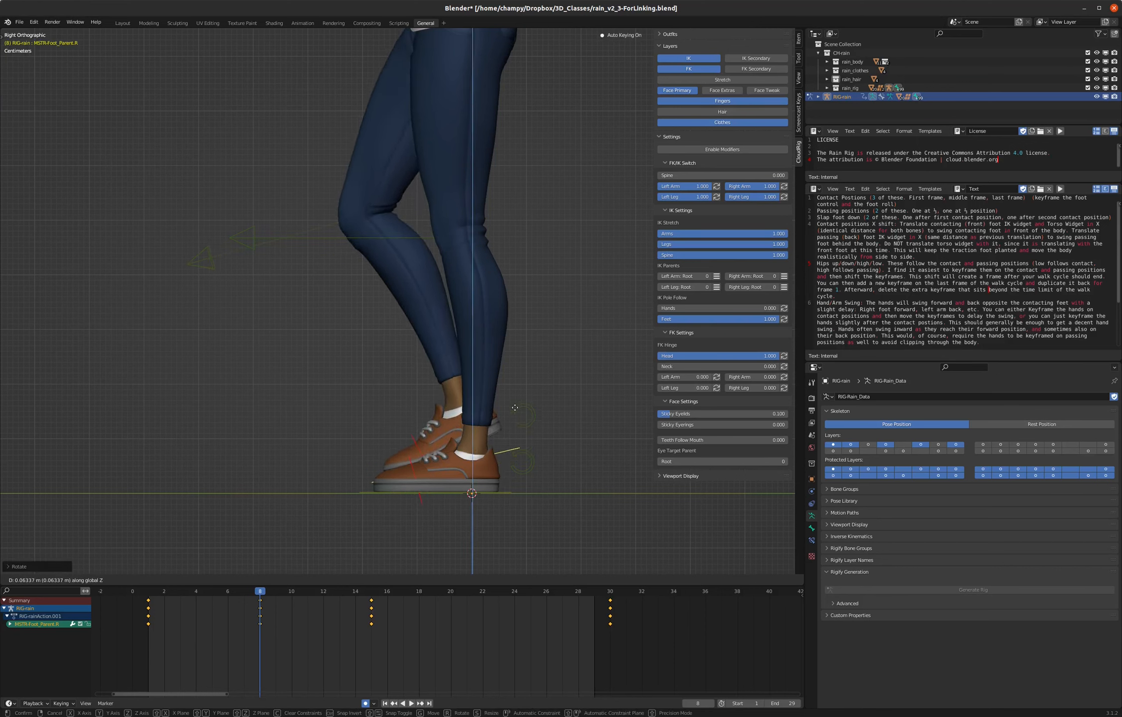
click(515, 407)
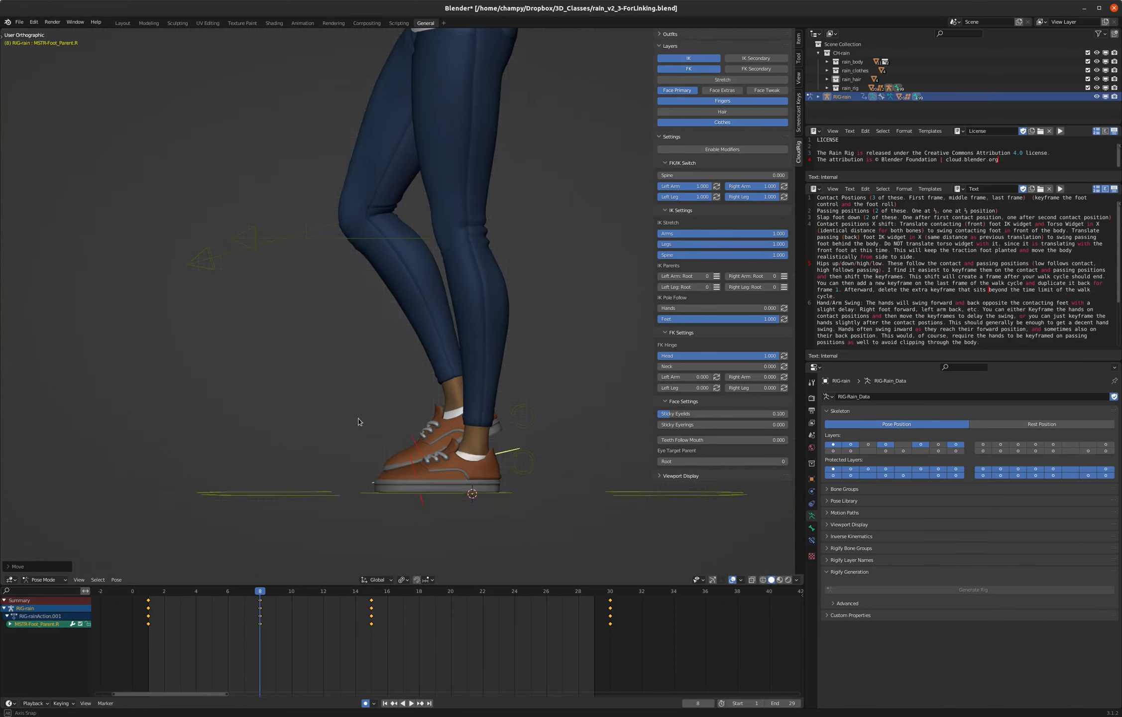
key(KP_1)
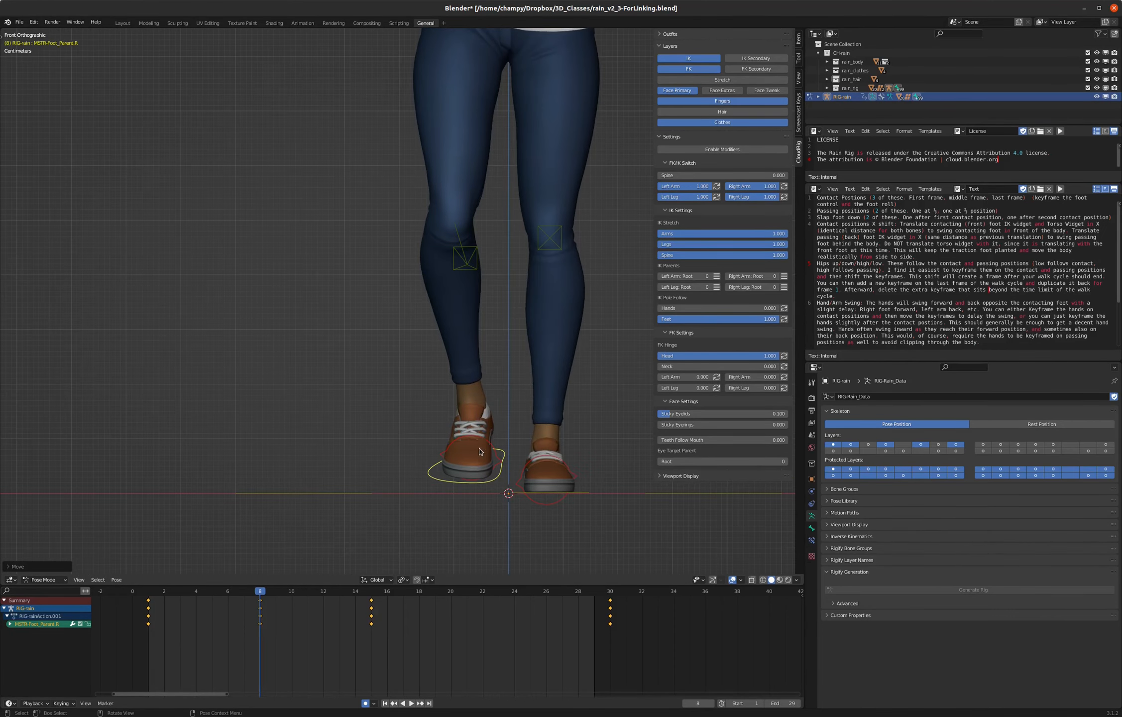
key(g)
key(z)
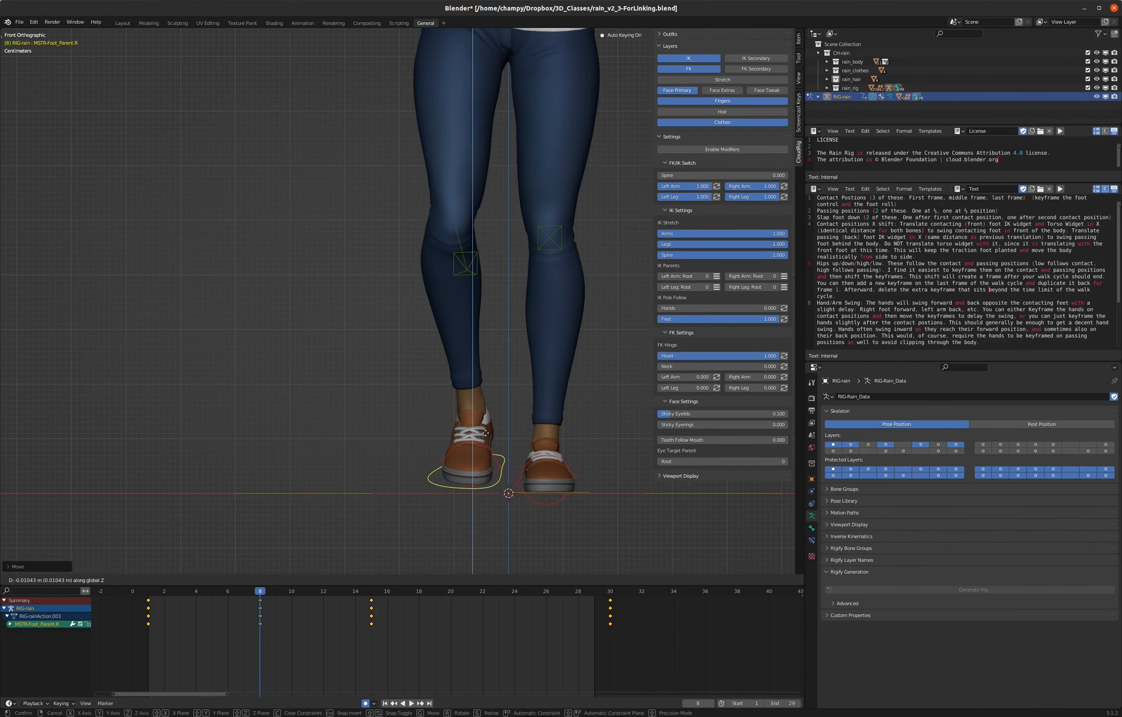
click(486, 434)
- Clear the rotation of the right foot roll control at frame 8
key(KP_3)
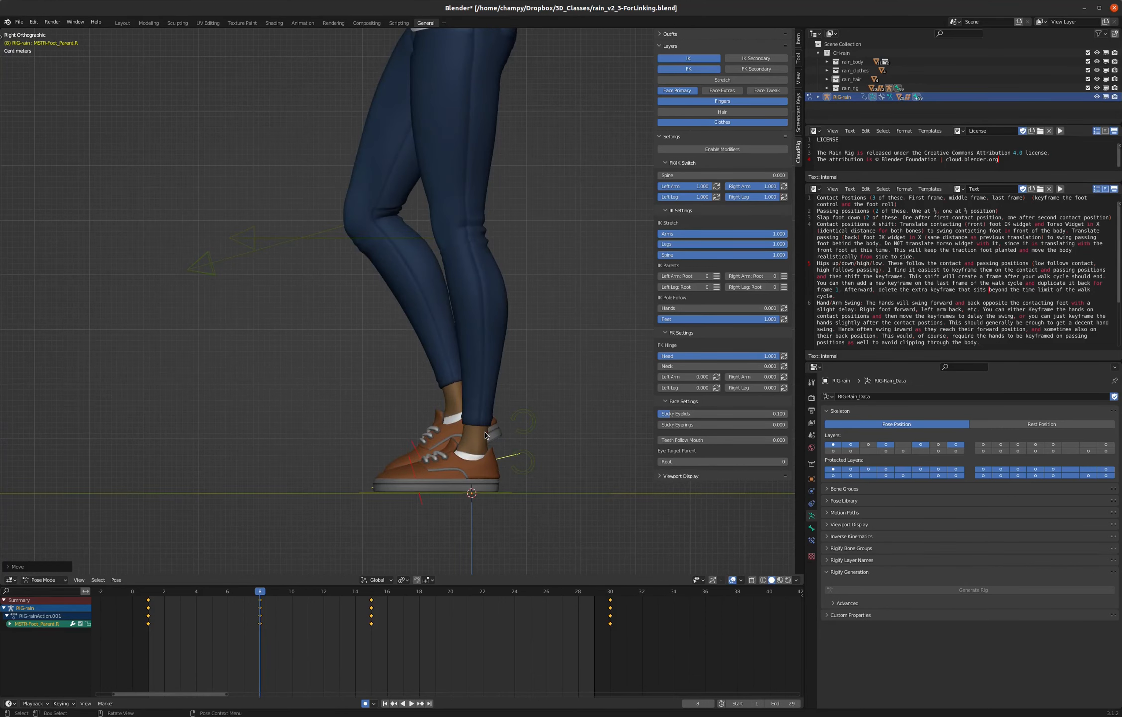
click(531, 422)
middle_drag(570, 367, 538, 381)
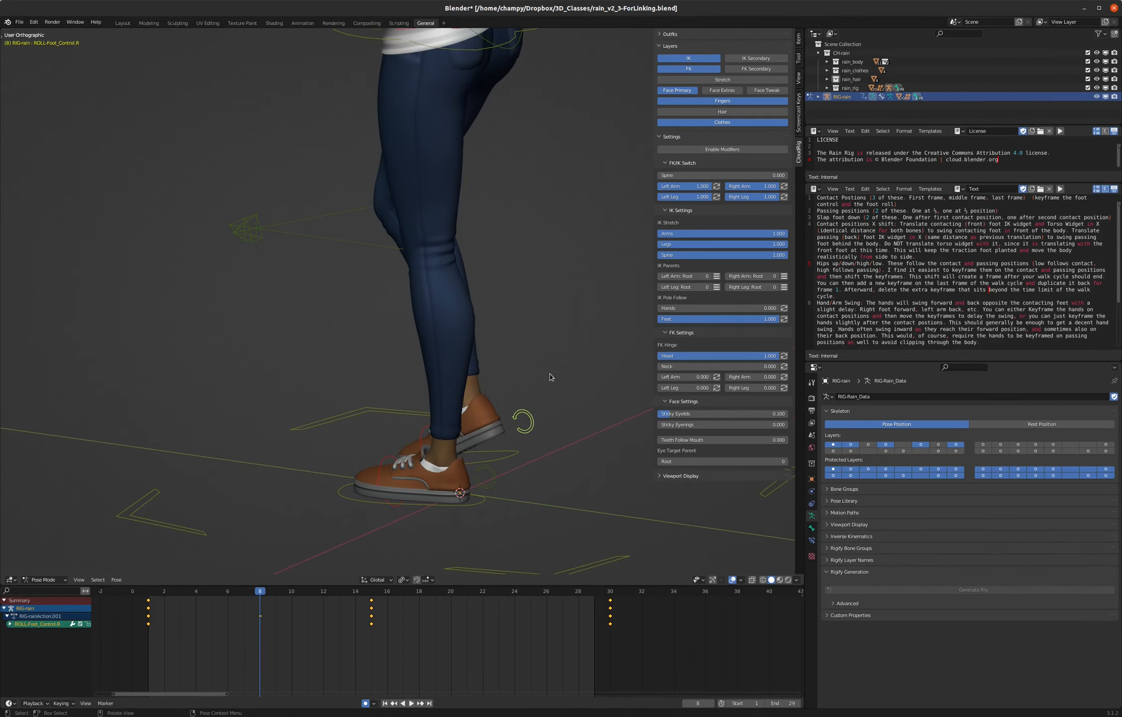
key(alt+r)
key(KP_3)
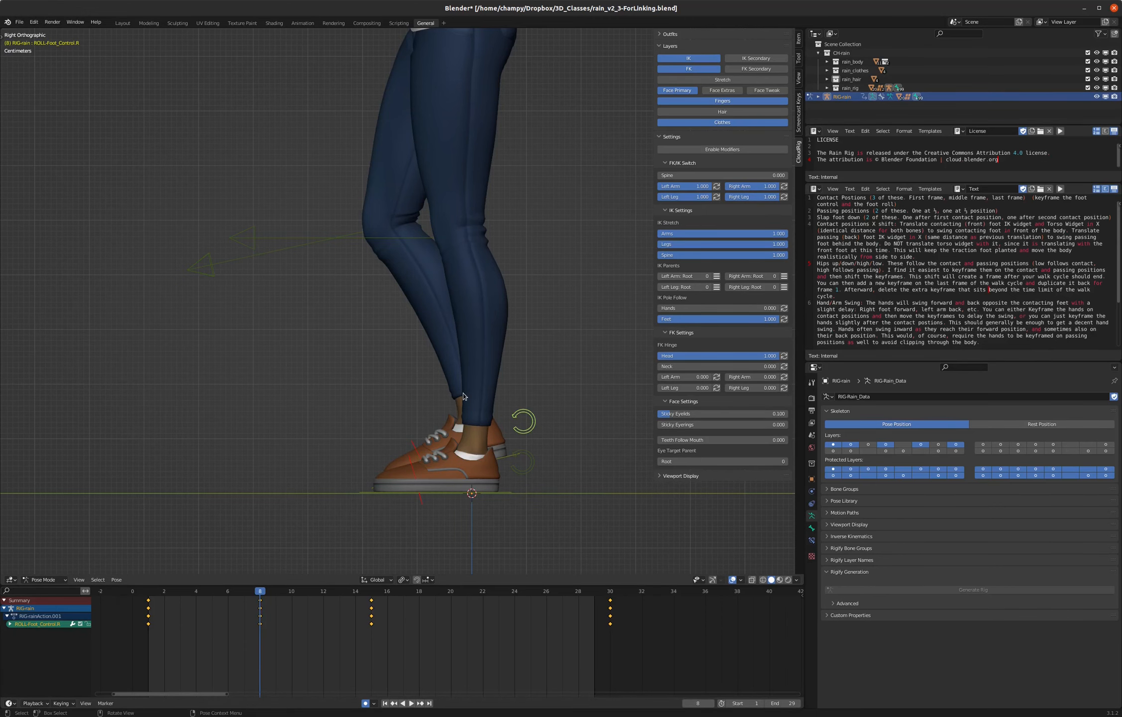
- Select both foot controls and both foot roll controls together and copy their passing pose from frame 8
middle_drag(530, 479, 479, 493)
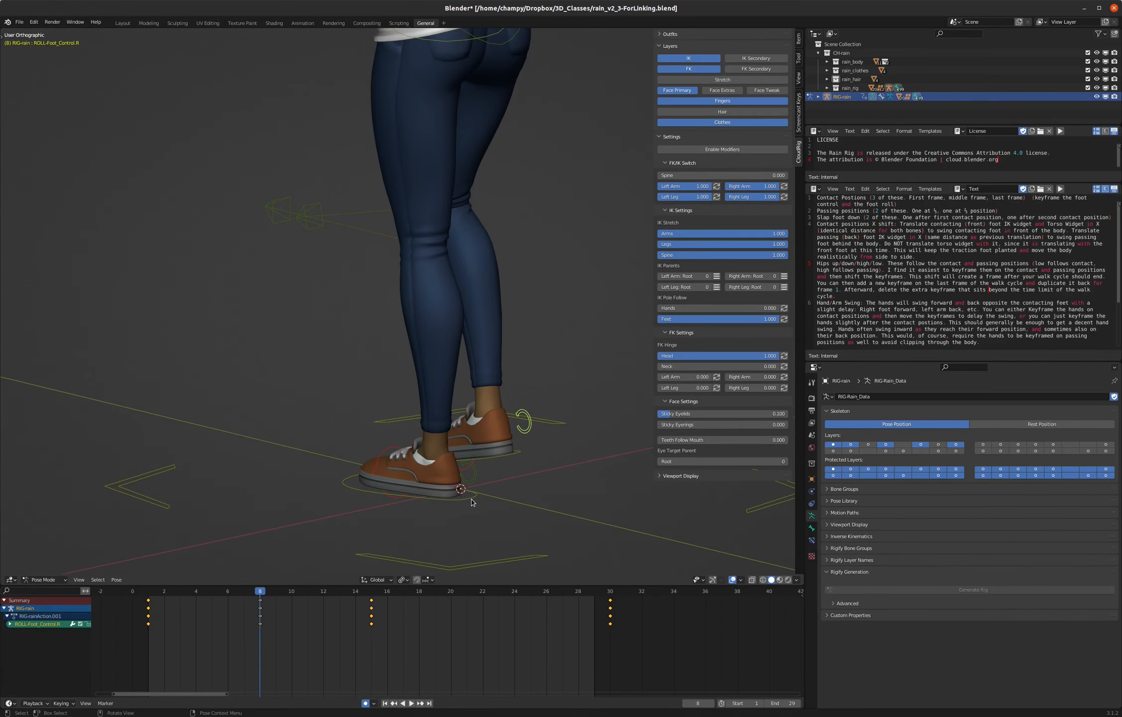
click(475, 493)
shift+click(477, 477)
shift+click(529, 430)
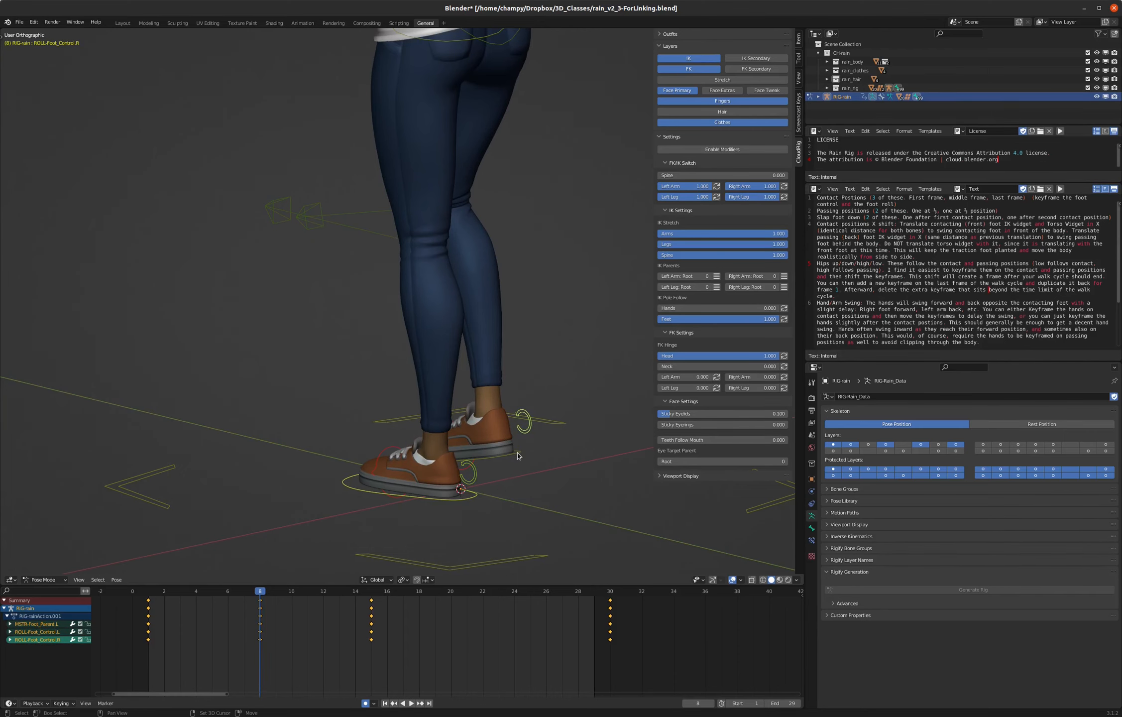
shift+click(517, 456)
middle_drag(518, 455, 535, 420)
key(ctrl+c)
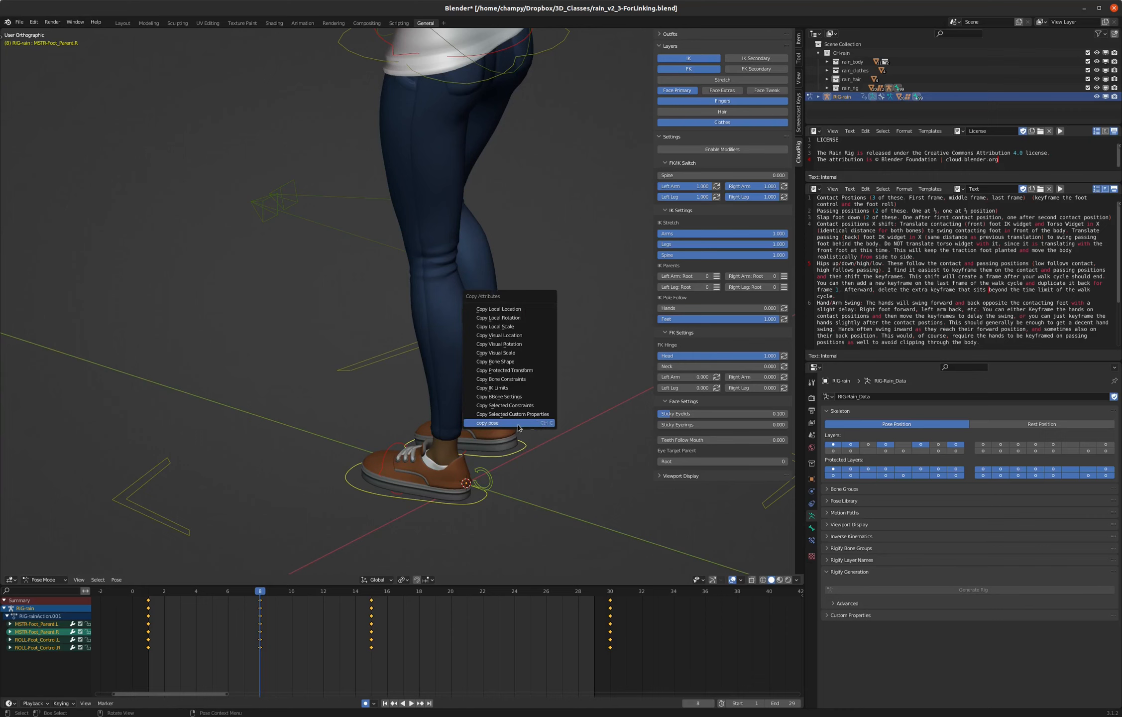
click(517, 427)
- Paste the copied passing pose flipped at frame 23, play back the walk from the side and stop at frame 15
drag(482, 592, 497, 592)
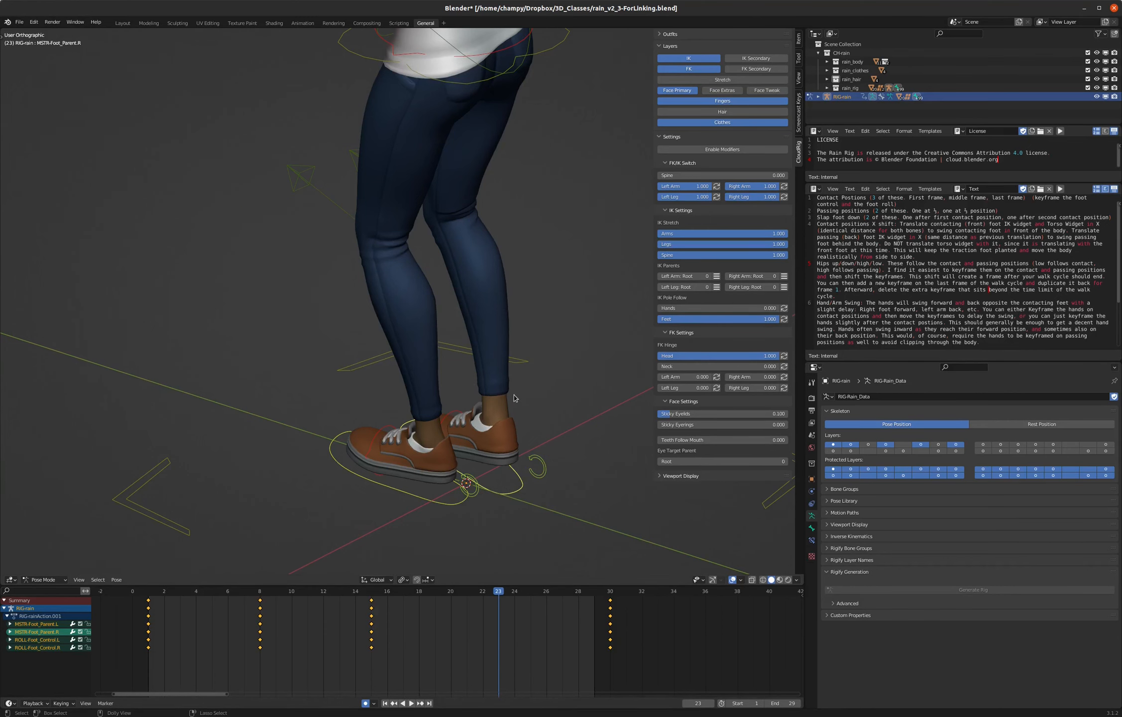
key(ctrl+shift+v)
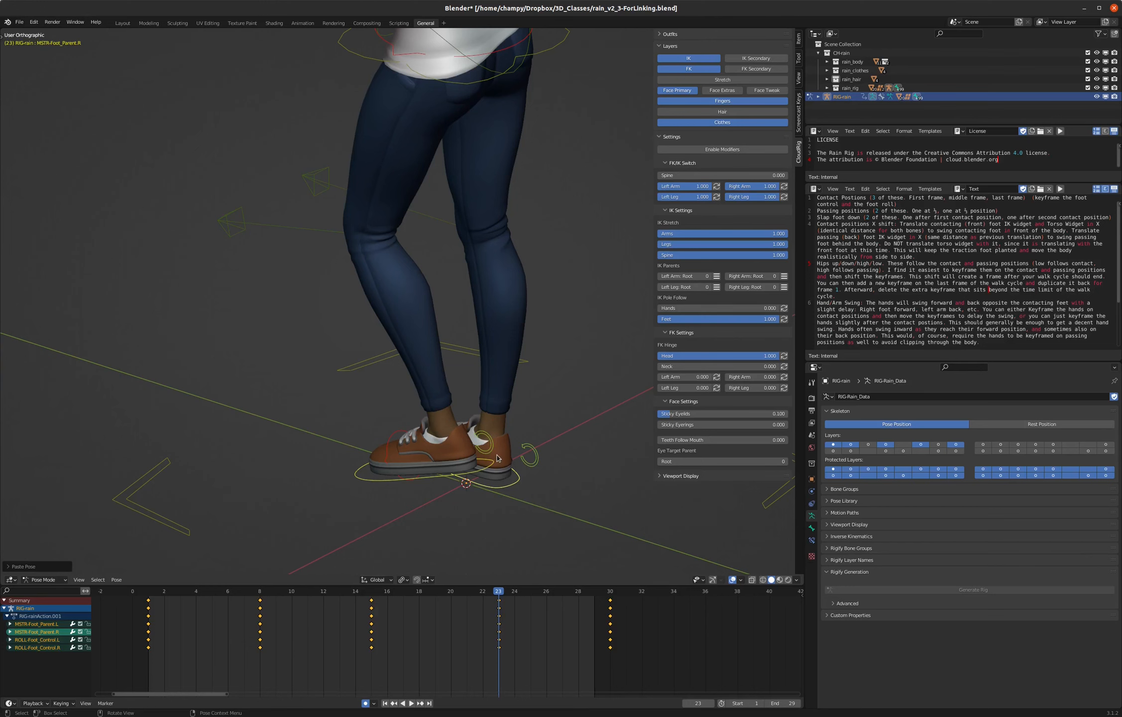
key(KP_3)
key(space)
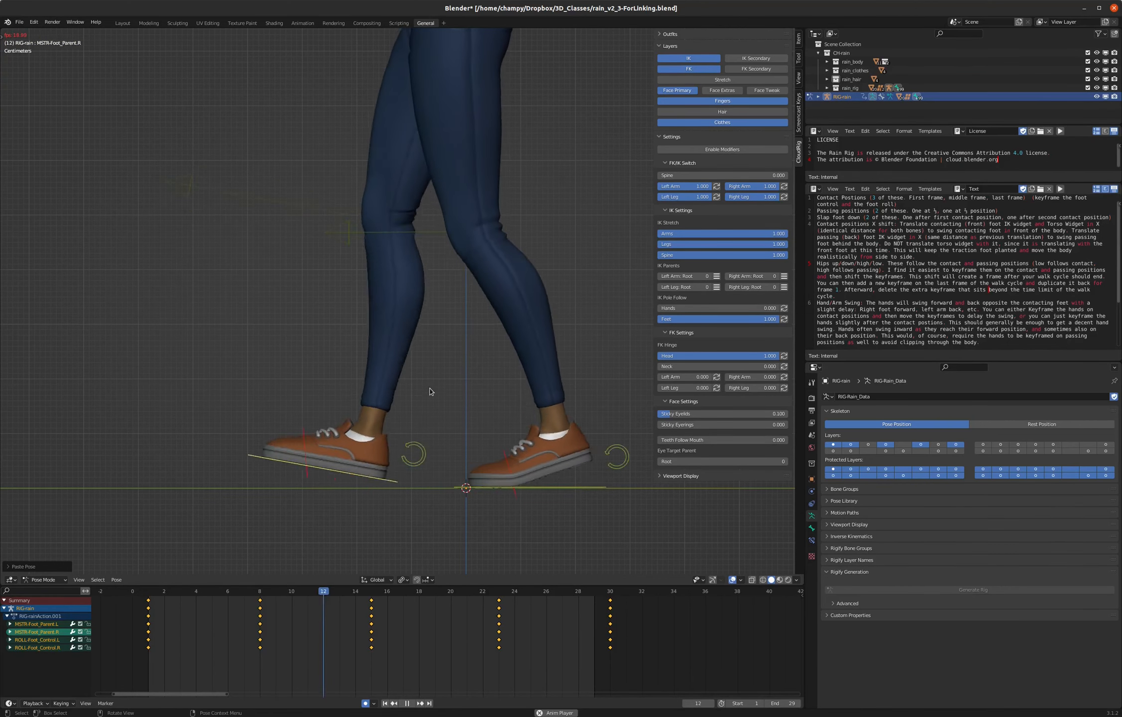
key(space)
click(377, 594)
key(space)
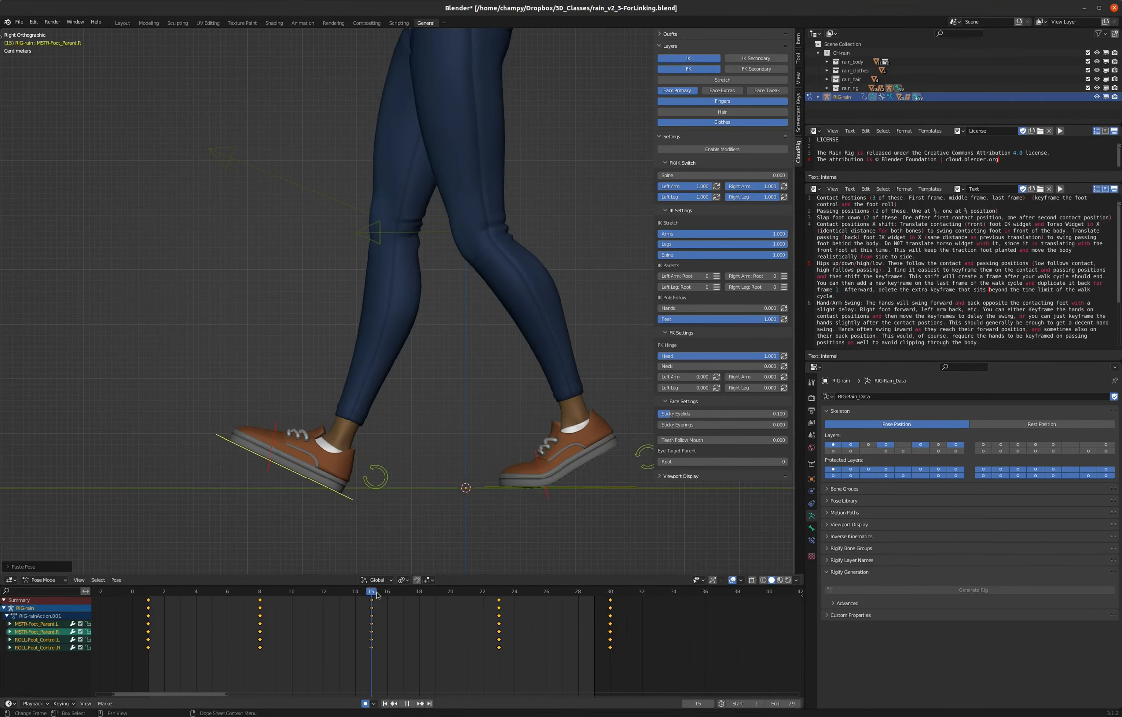
key(Escape)
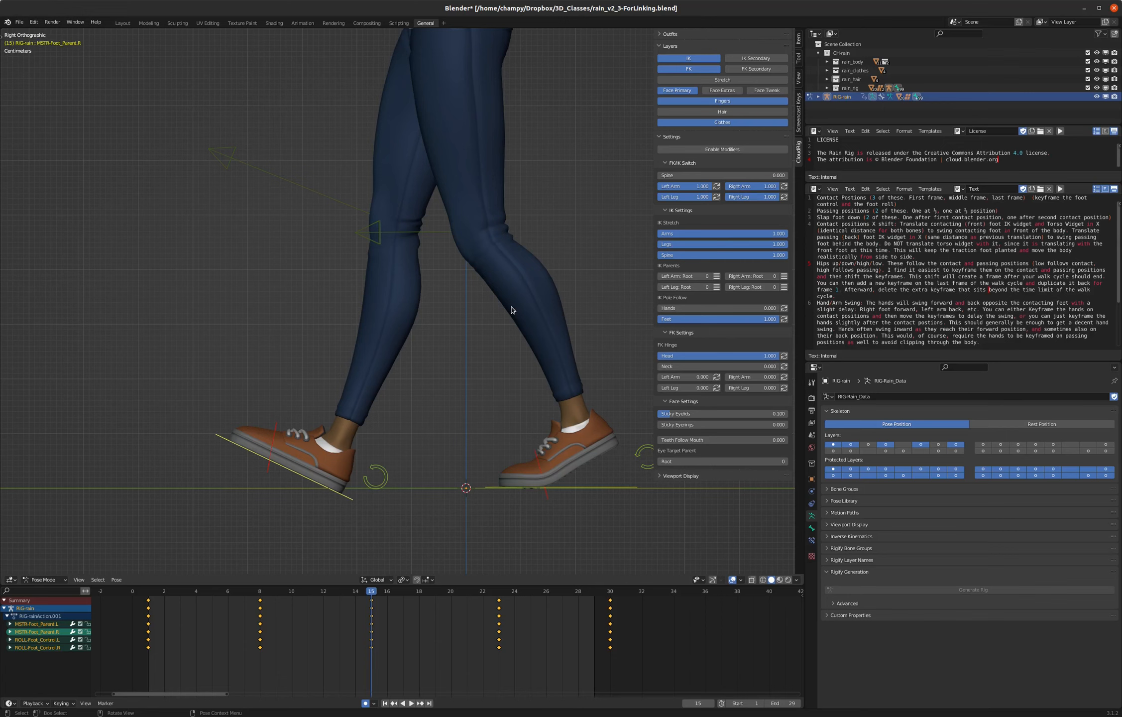
- Move to frame 3, select the left foot control and clear its rotation so the foot lies flat
click(384, 476)
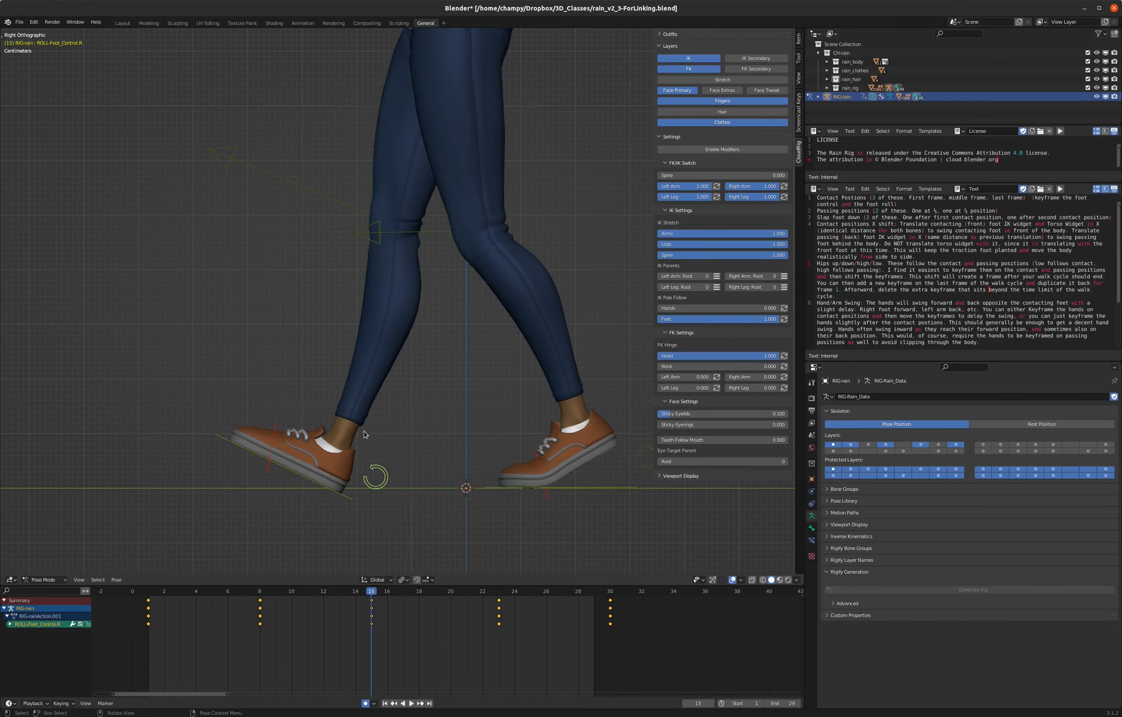
click(149, 592)
key(space)
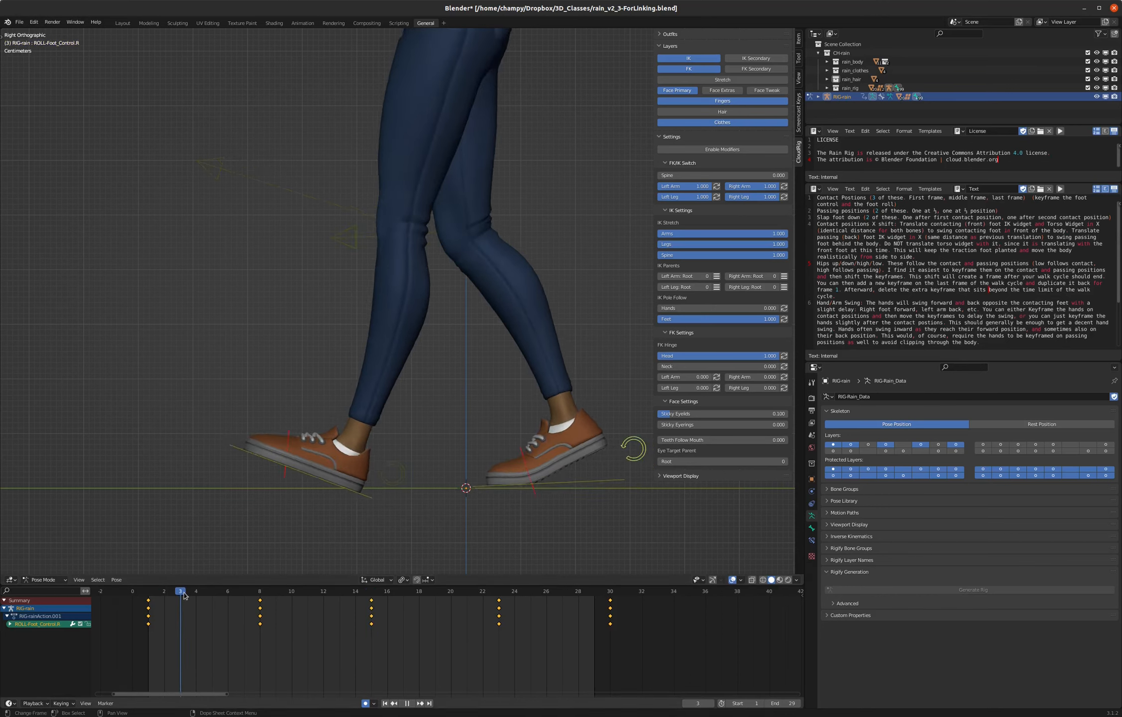
key(space)
click(402, 464)
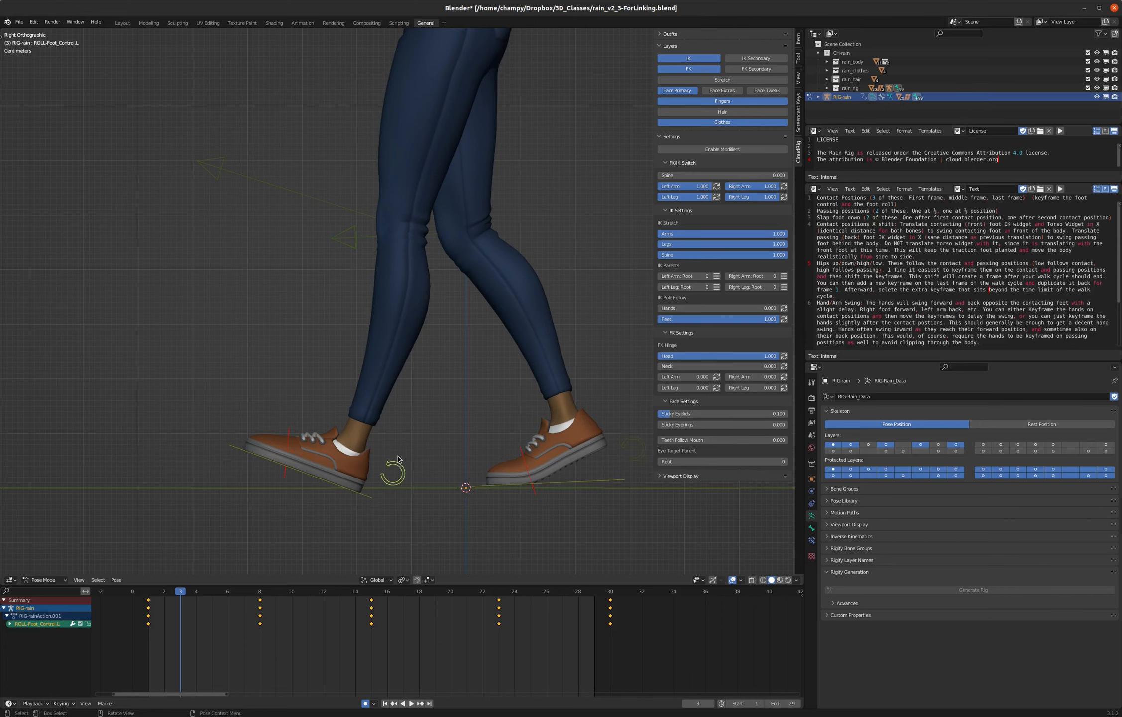
click(237, 451)
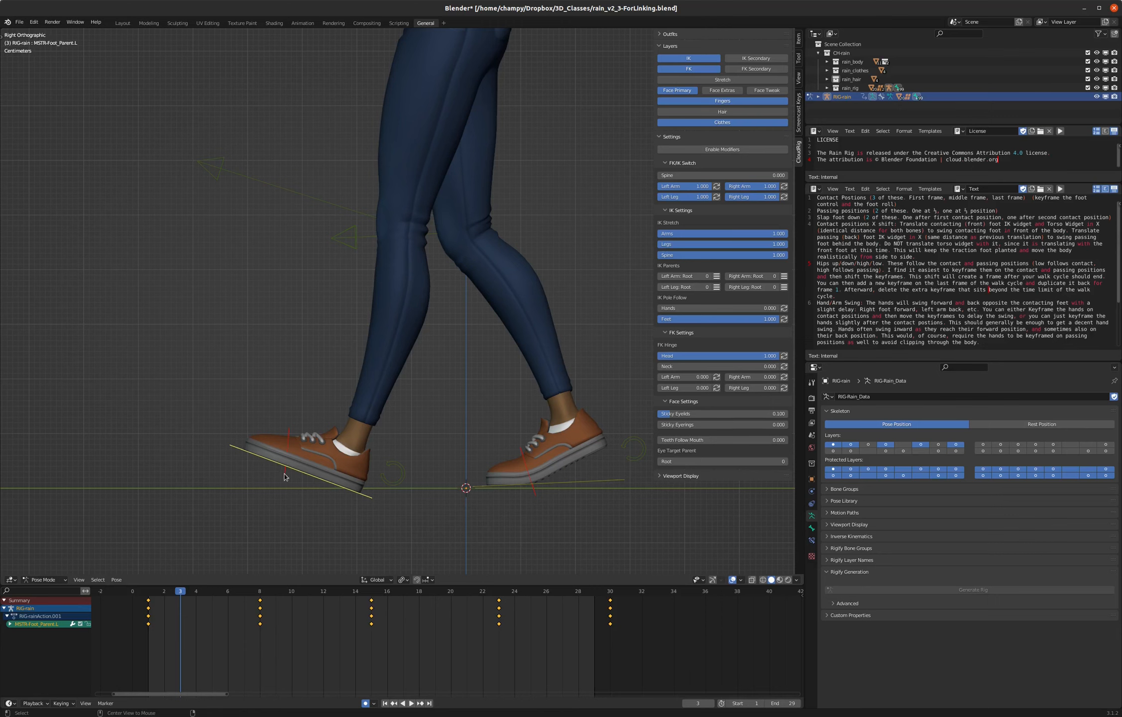
key(alt+r)
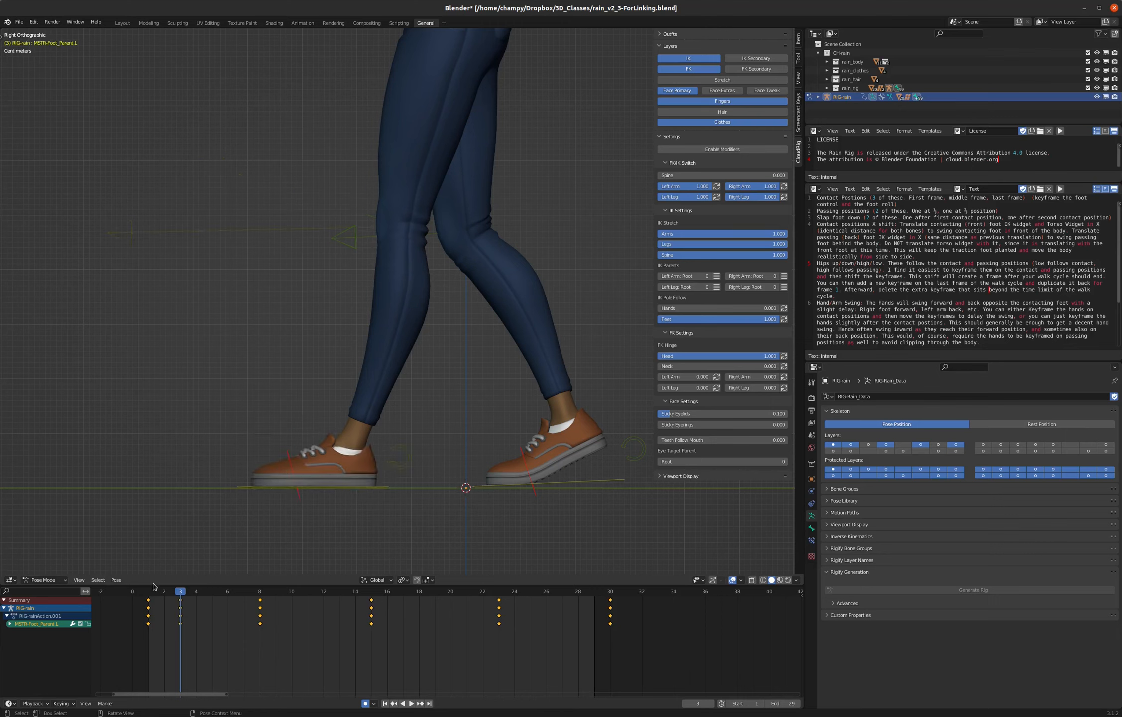
- Move to frame 17, select the right foot control and clear its rotation so the foot lies flat
key(space)
mouse_move(178, 593)
mouse_down()
mouse_move(151, 592)
mouse_move(180, 592)
mouse_up()
click(371, 593)
key(space)
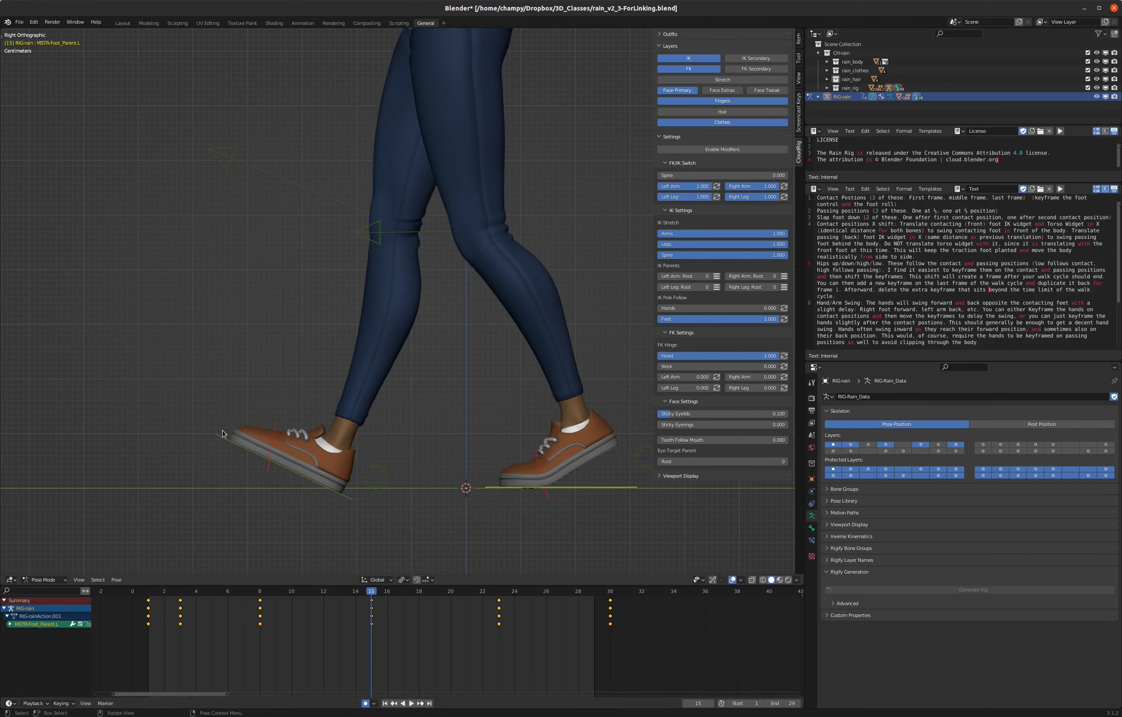
click(227, 432)
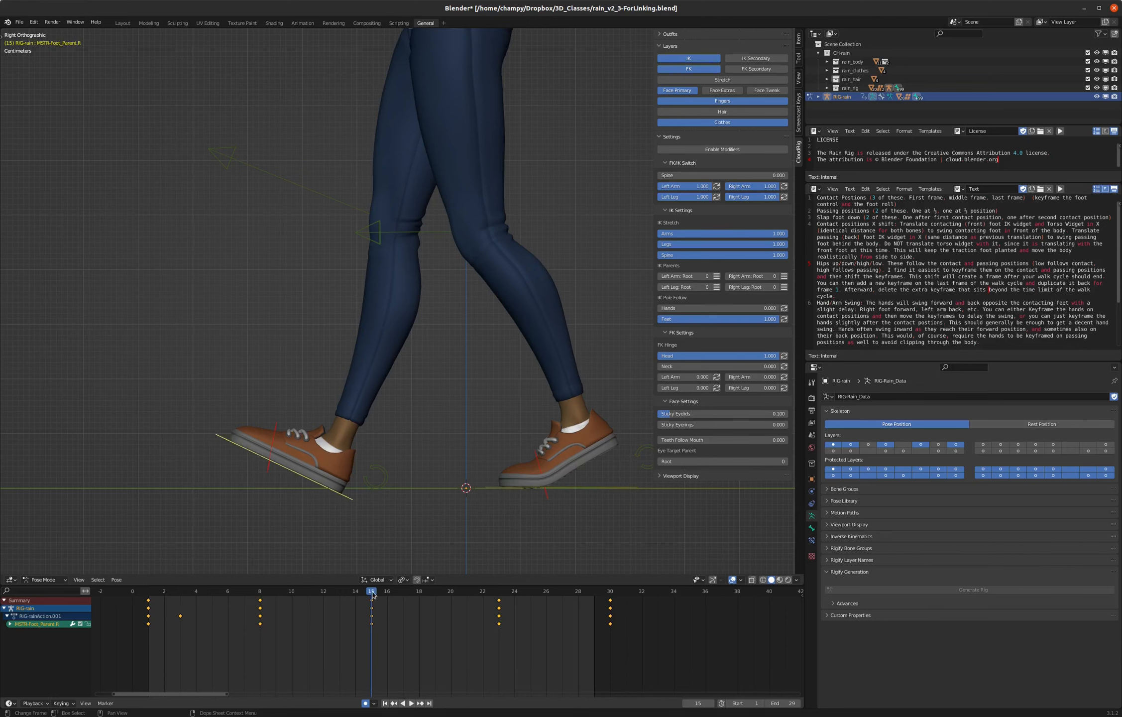
key(Right)
key(Right)
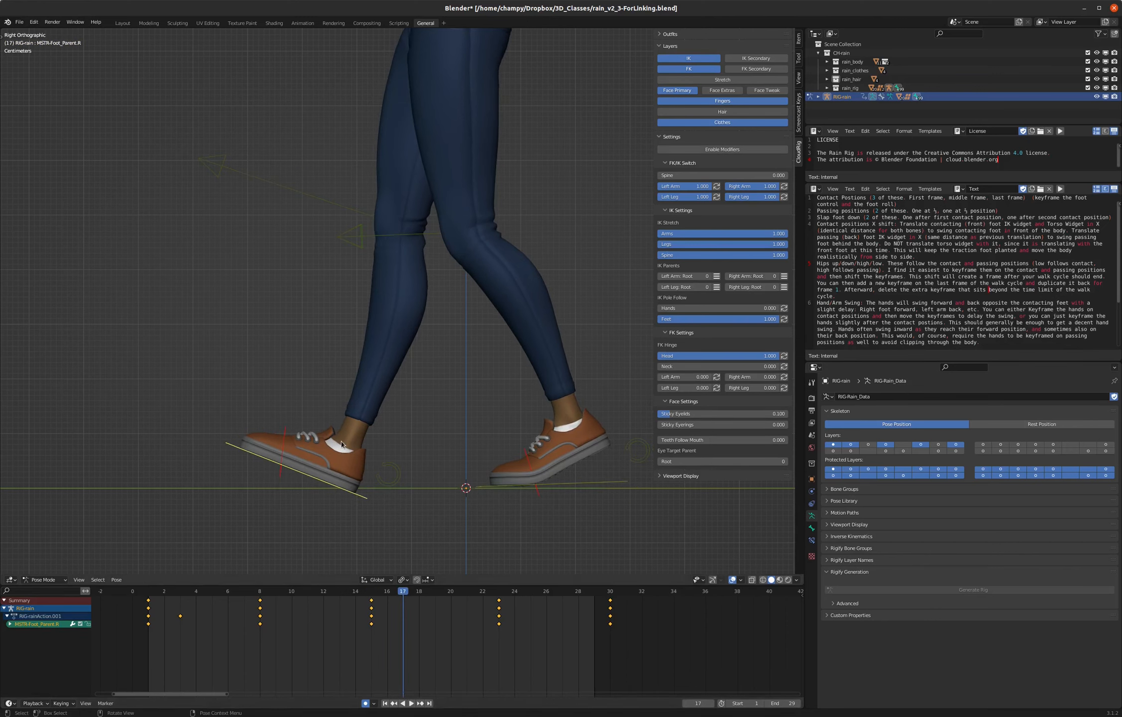
key(alt+r)
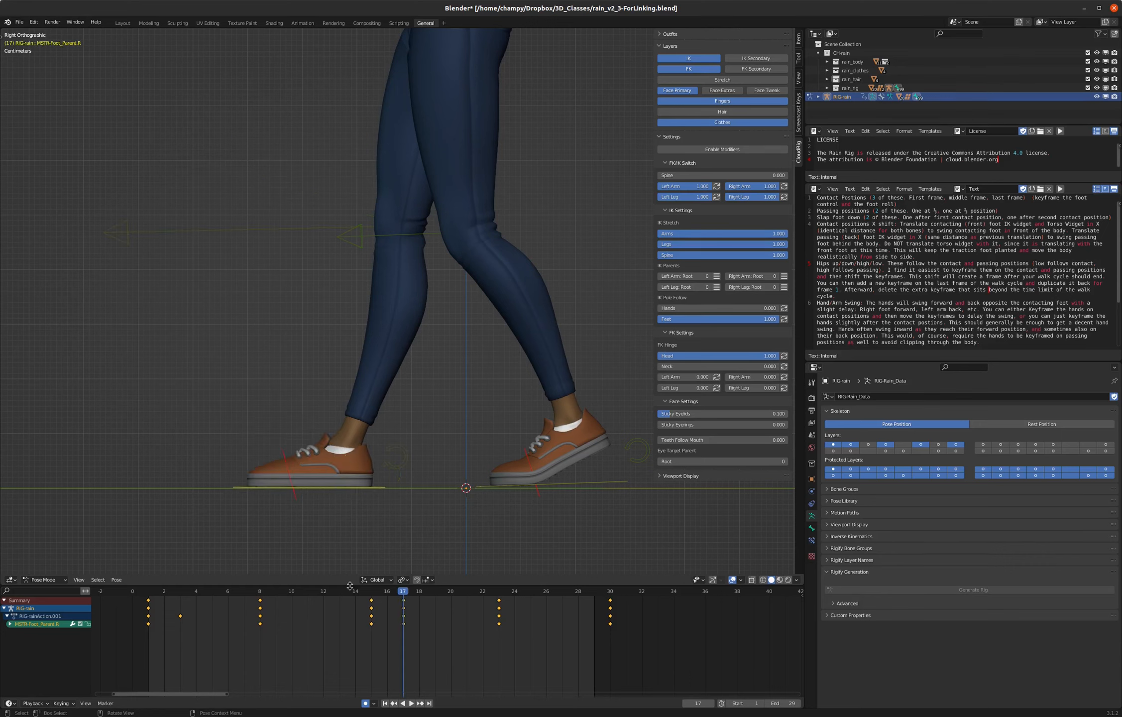
- Play back the walk from the side, replay it from frame 1 and stop at frame 8
key(space)
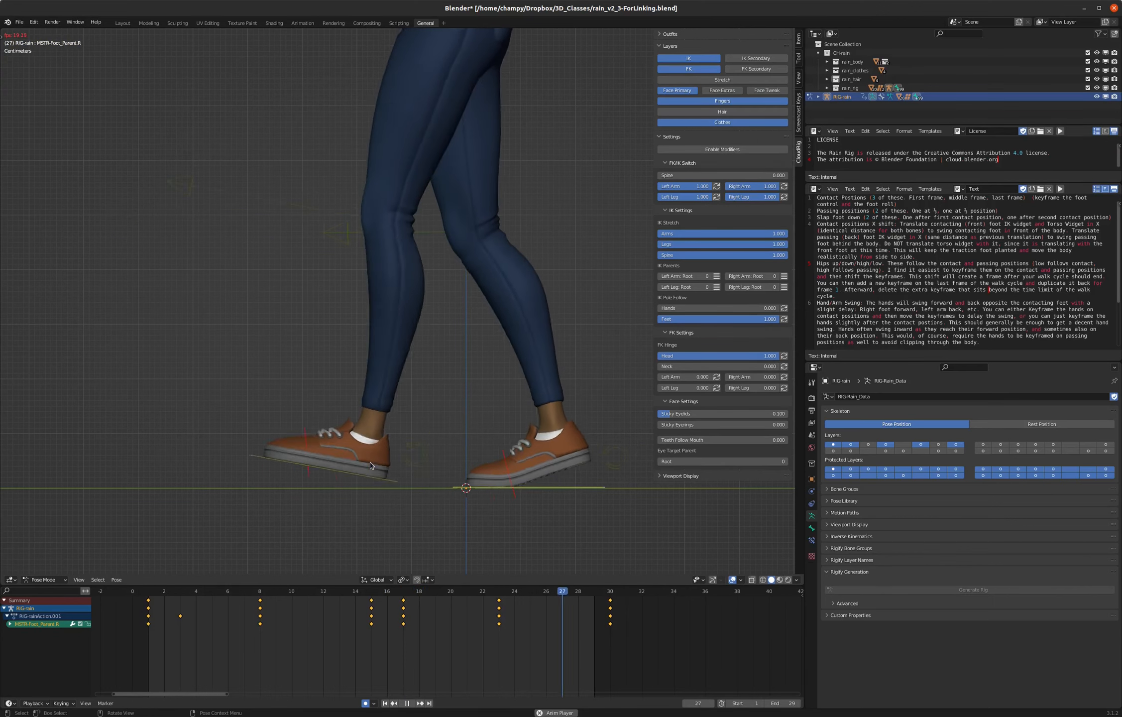
key(space)
click(223, 604)
drag(226, 591, 149, 593)
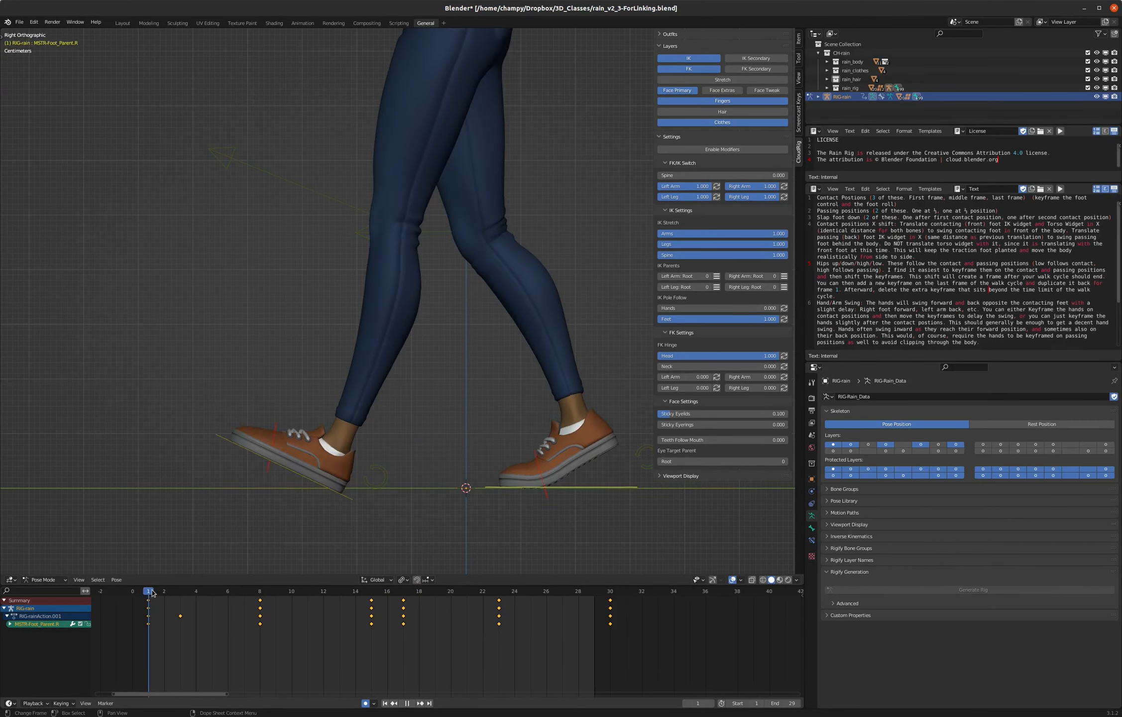
key(space)
drag(376, 592, 259, 597)
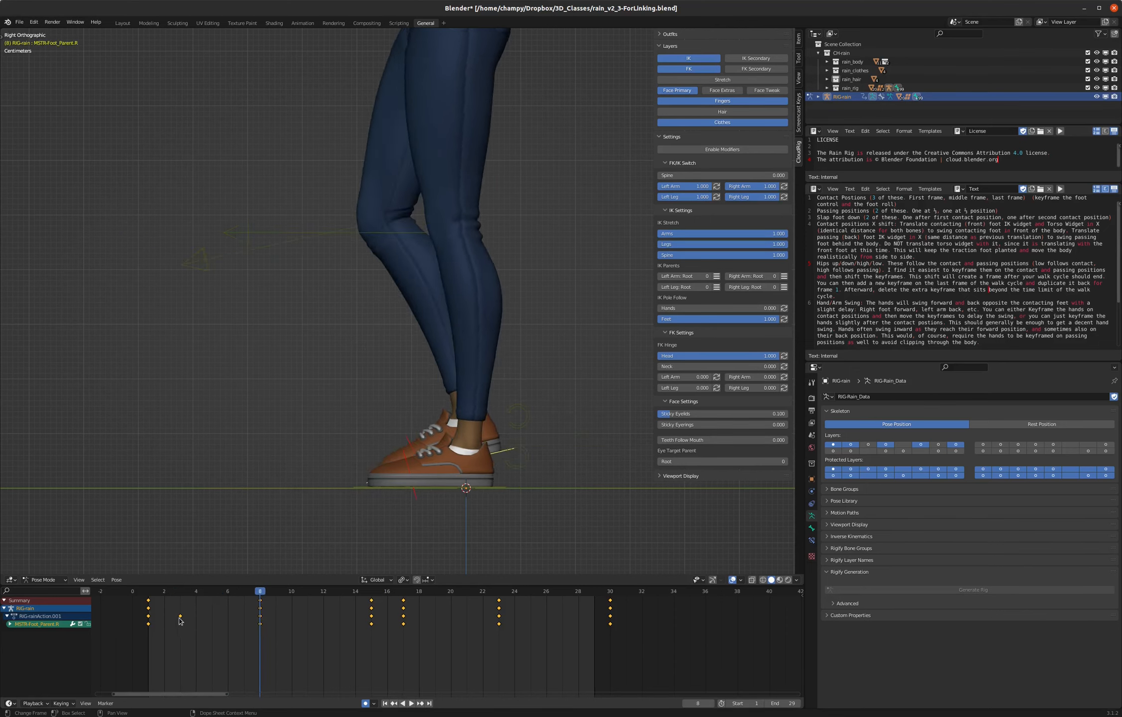
- Split the 3D viewport, turn the new area into a Dope Sheet and shrink the old timeline to its playback bar
click(179, 617)
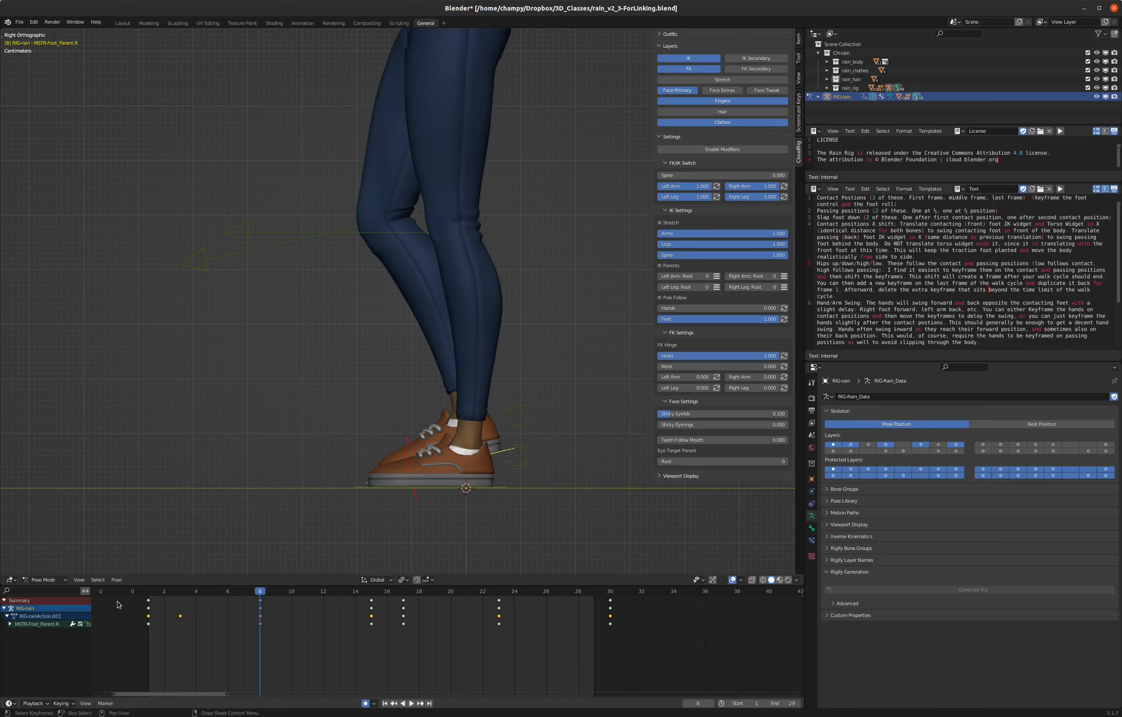
click(11, 703)
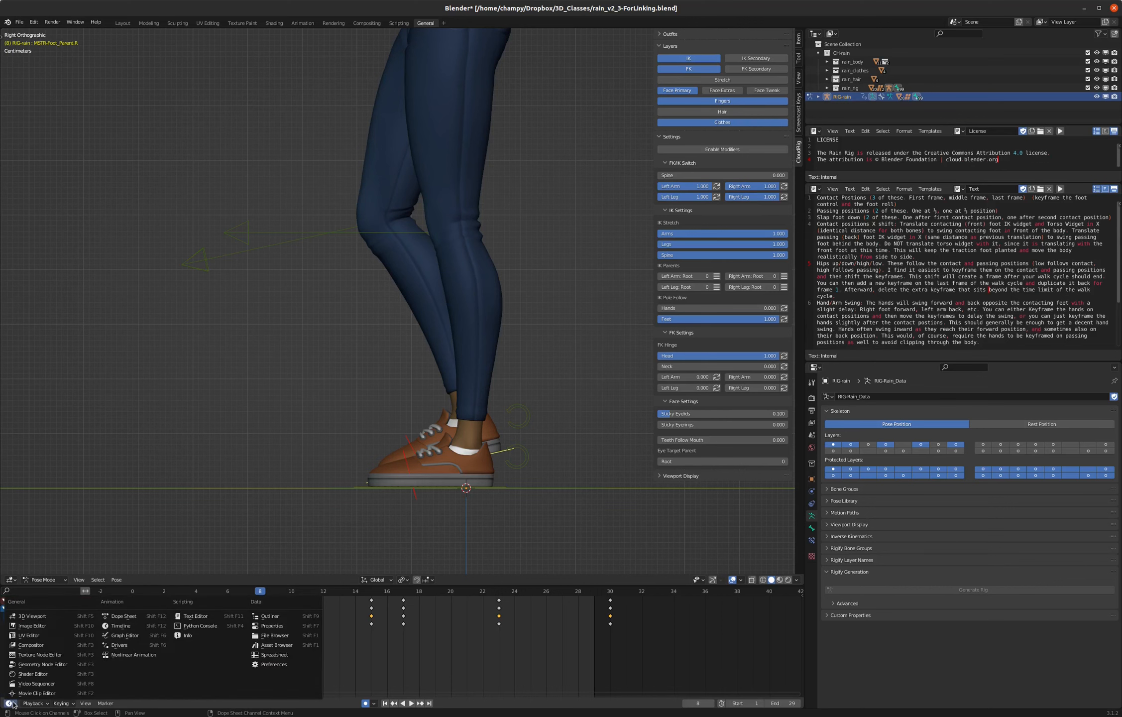
click(13, 704)
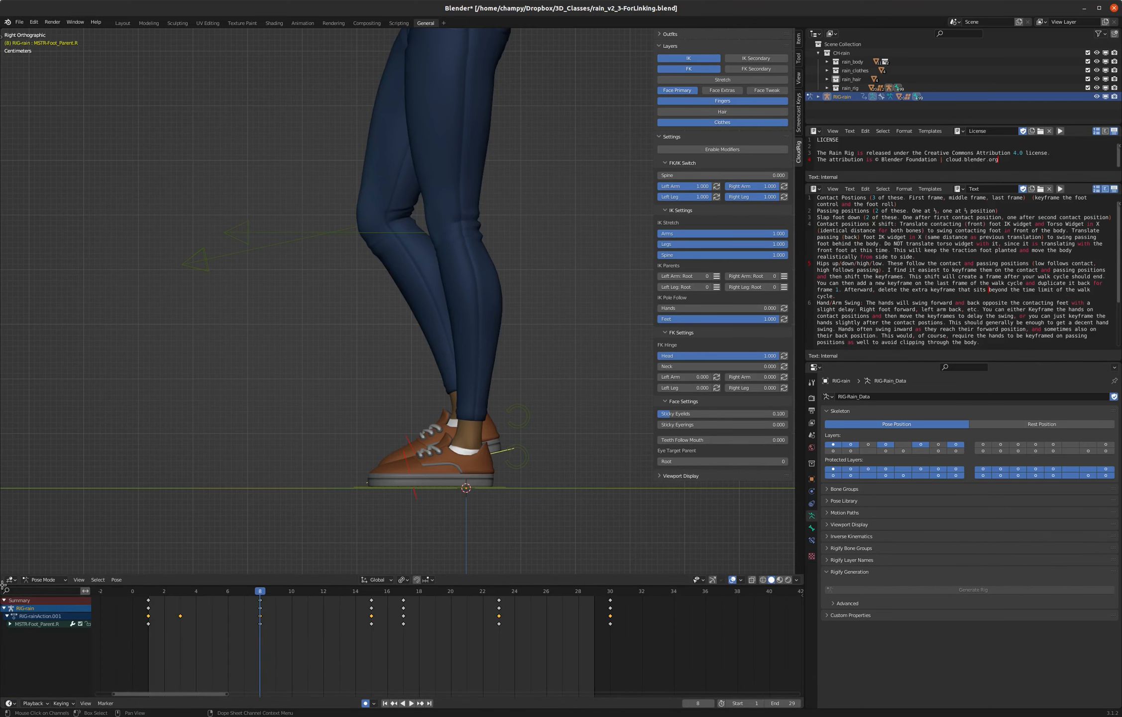
drag(4, 571, 6, 433)
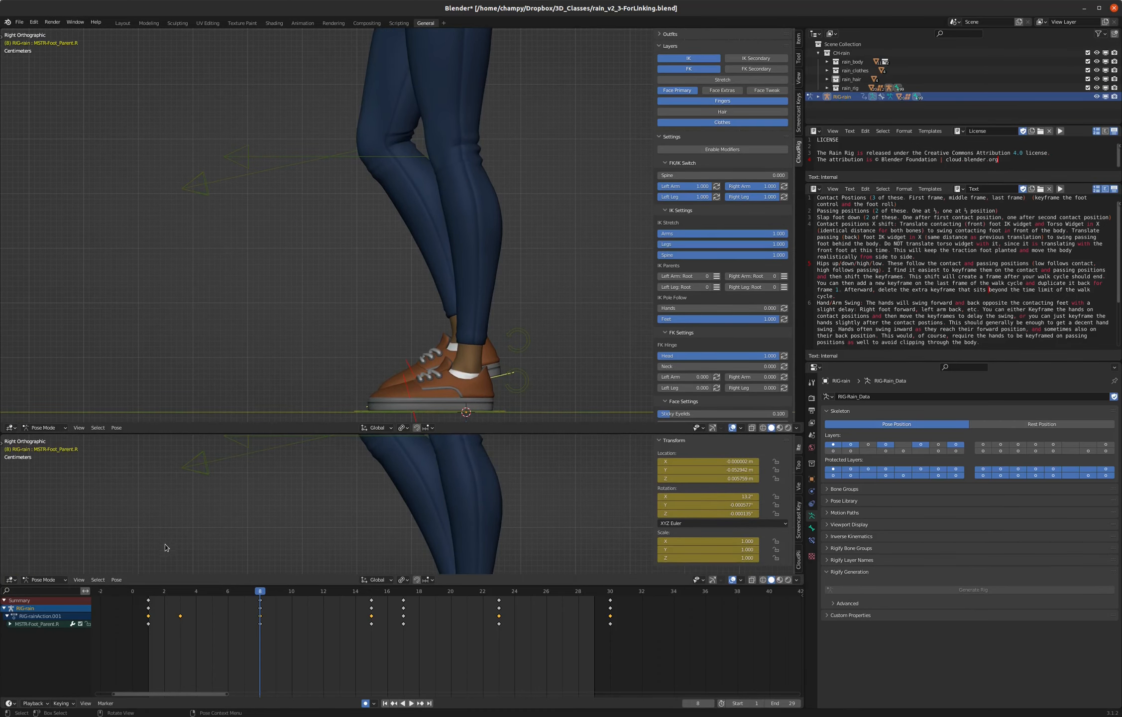
drag(234, 585, 235, 697)
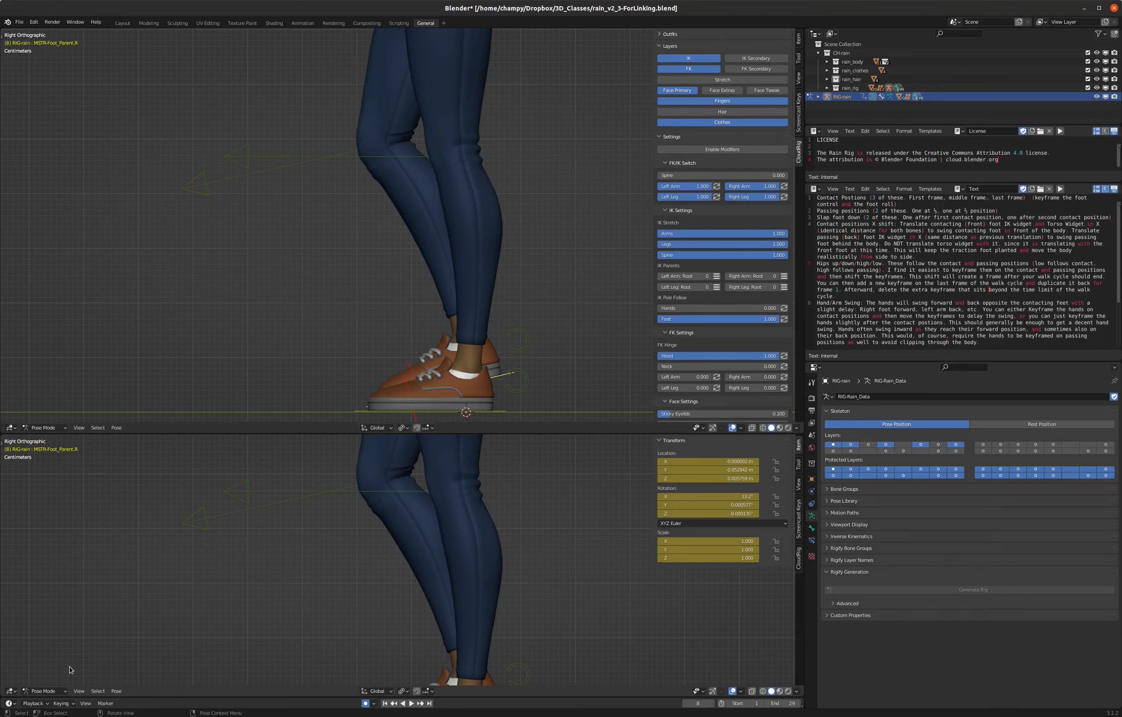
click(11, 691)
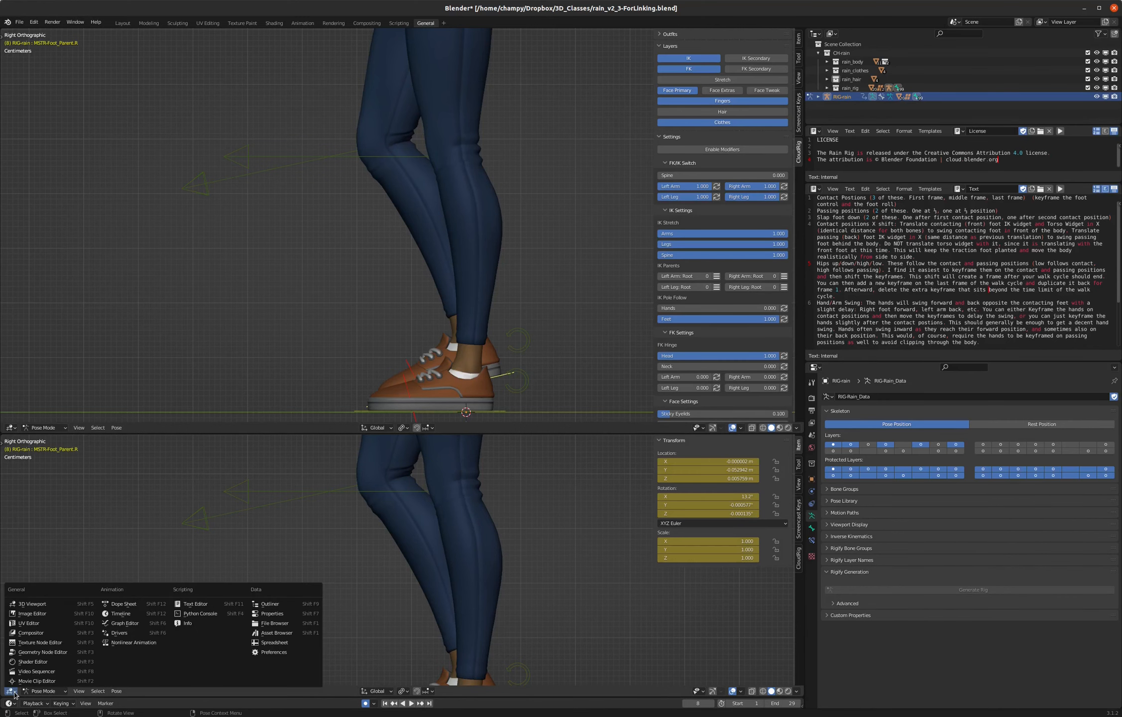
click(123, 603)
drag(335, 433, 344, 562)
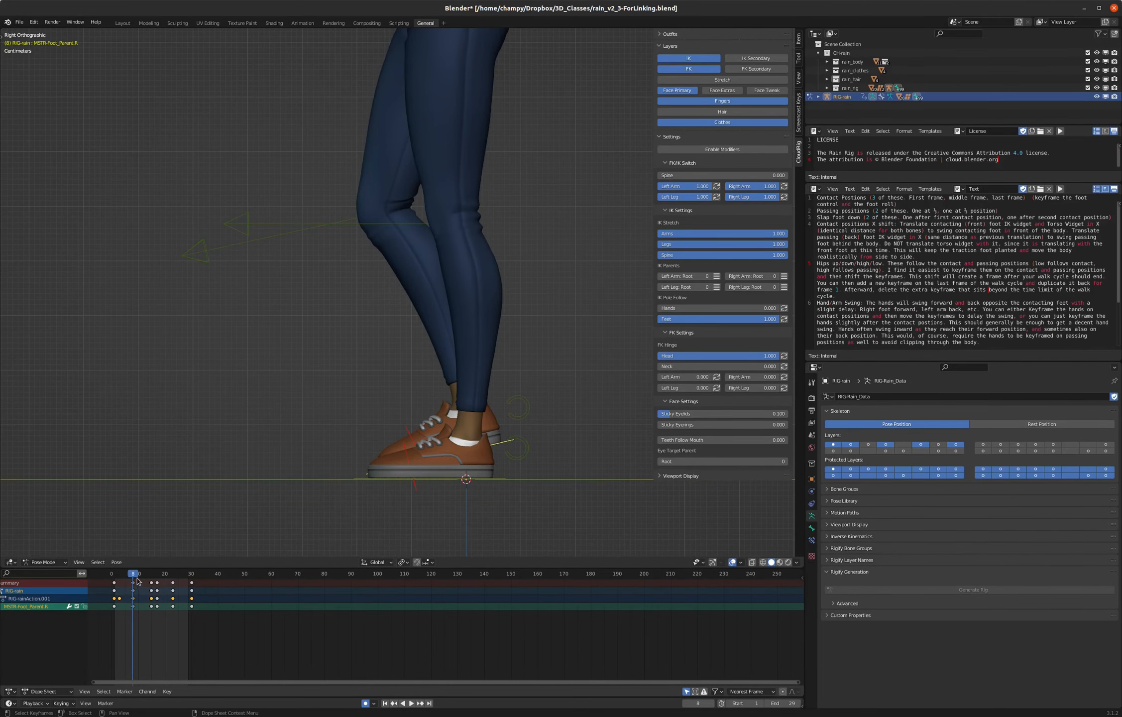
- At frame 1, select both foot controls and fit their keyframes to the Dope Sheet
click(114, 575)
key(space)
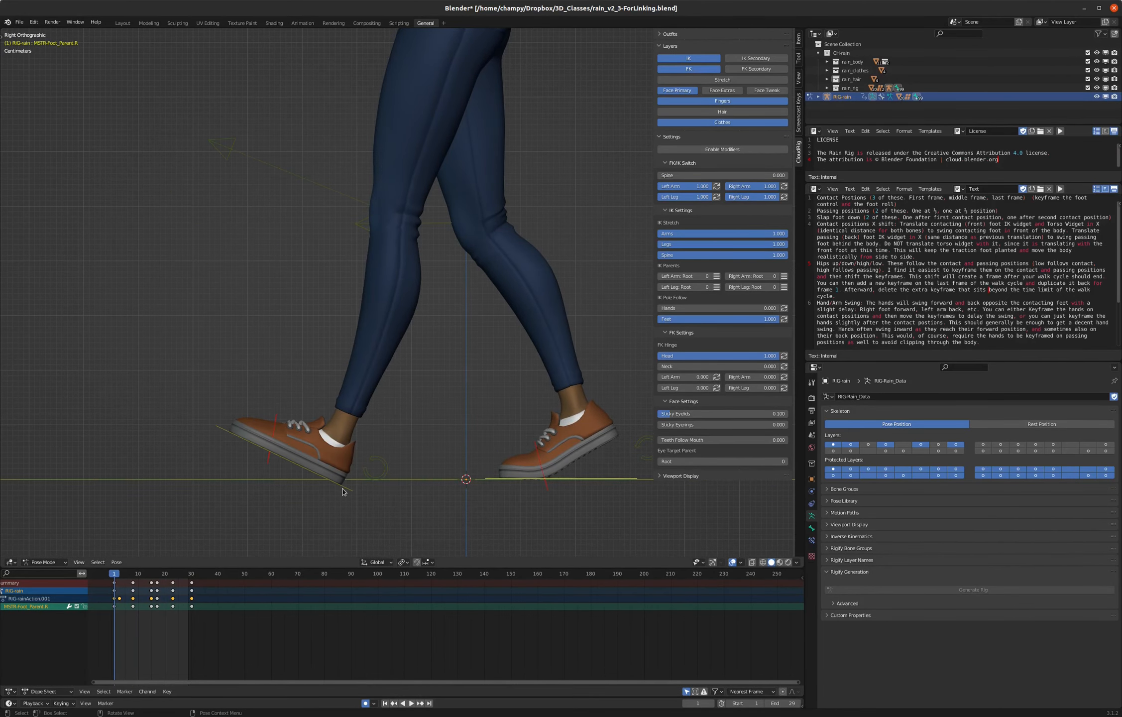
click(349, 488)
mouse_move(88, 635)
mouse_down()
mouse_move(117, 637)
mouse_move(97, 640)
mouse_up()
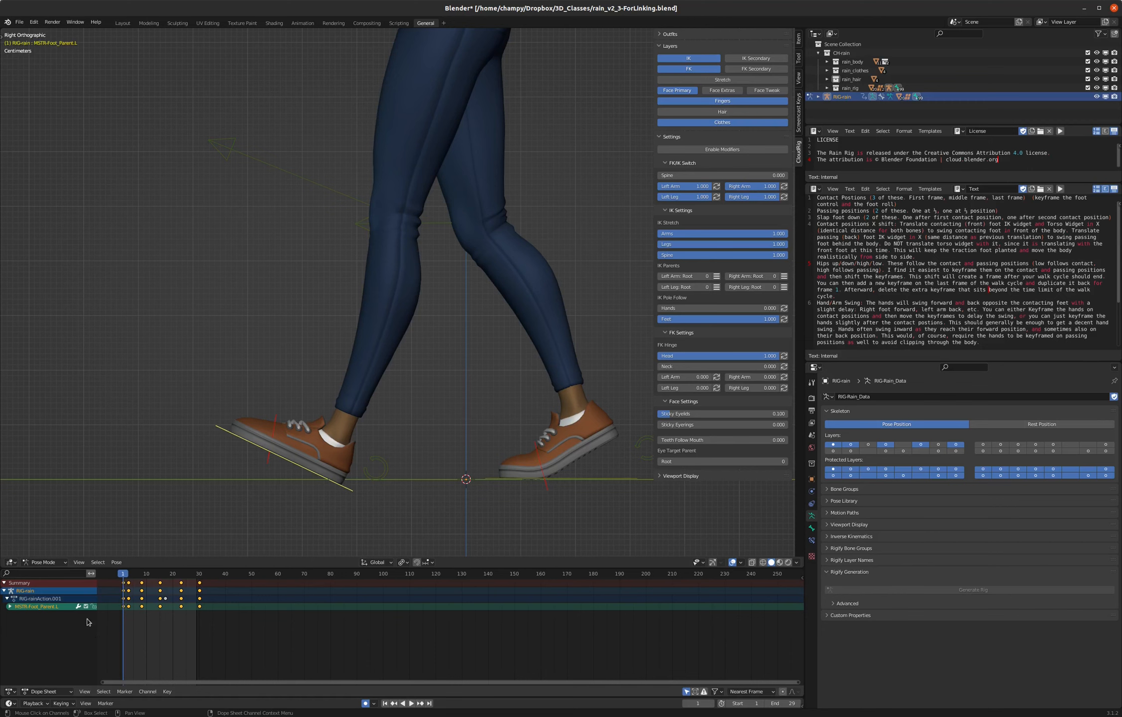
scroll(115, 619, up, 3)
scroll(115, 619, up, 6)
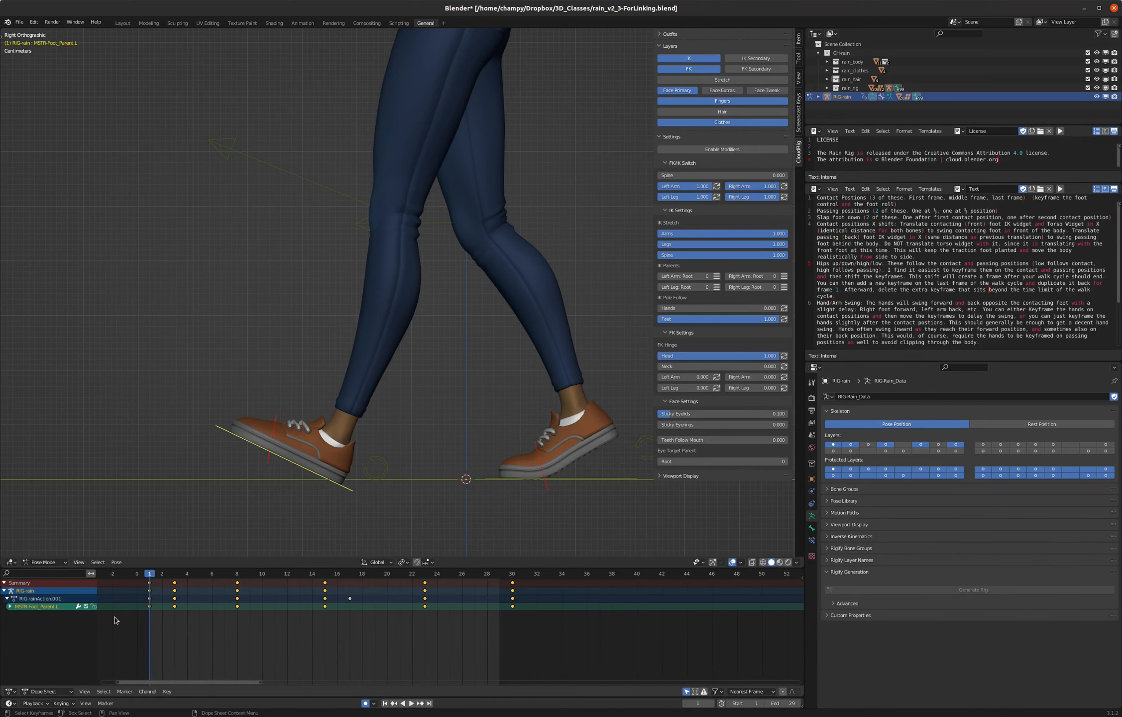
scroll(130, 628, down, 1)
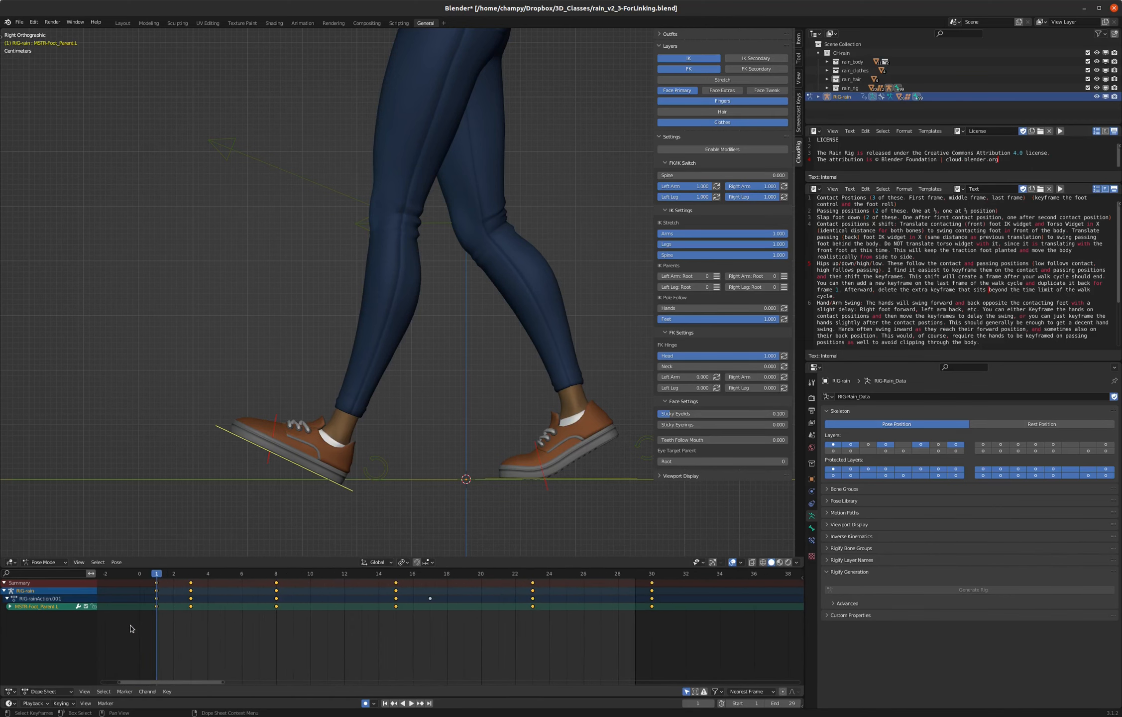
shift+click(603, 479)
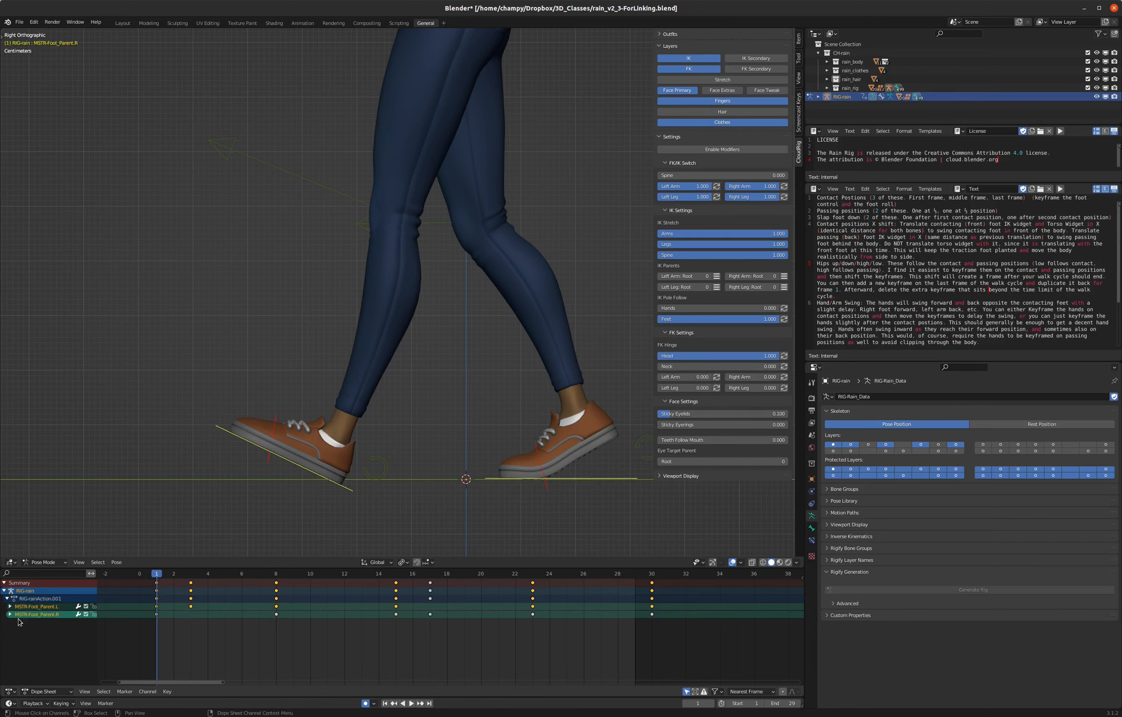
- Select the left foot's key at frame 3 and the right foot's at frame 17, shift both one frame later and play back
click(190, 607)
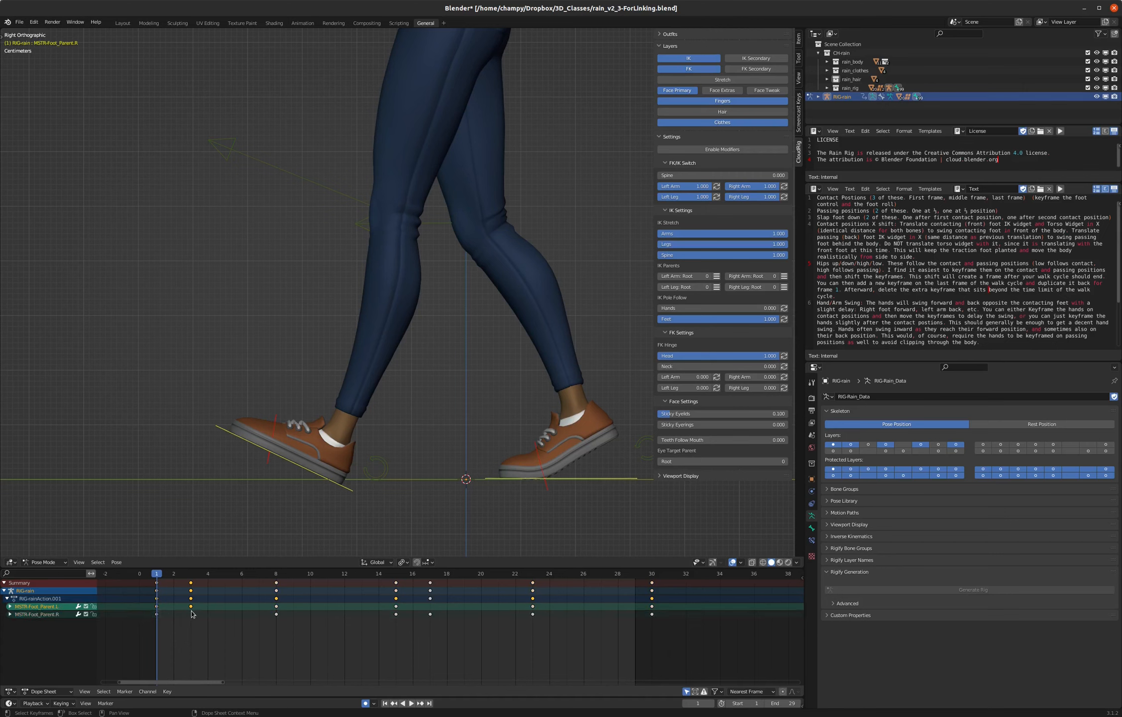
click(430, 615)
shift+click(191, 606)
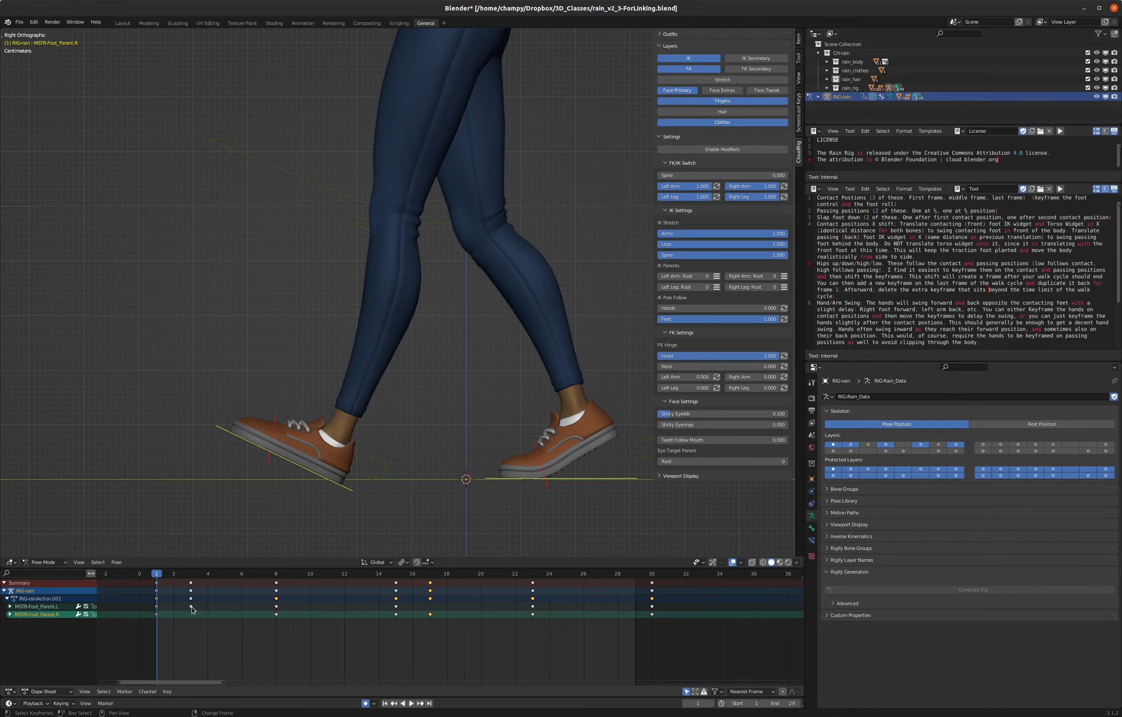
key(g)
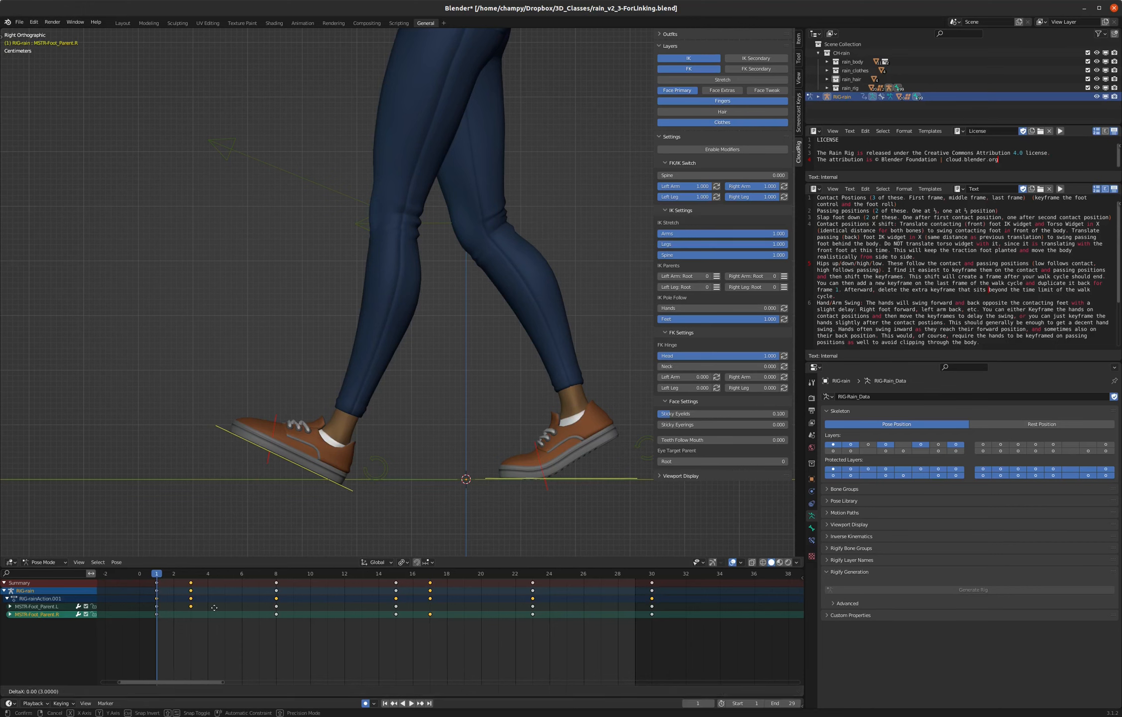
click(232, 607)
key(space)
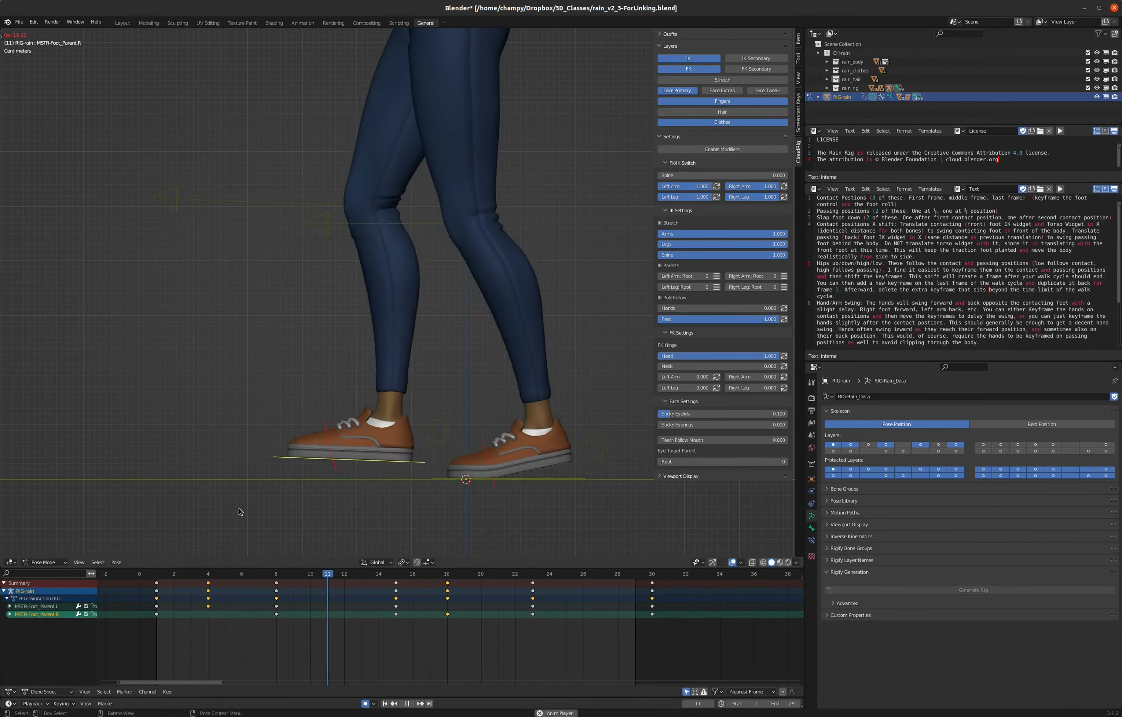
key(space)
- Shift both selected foot-slap keys two frames earlier, to frames 2 and 16, and play back the walk
key(g)
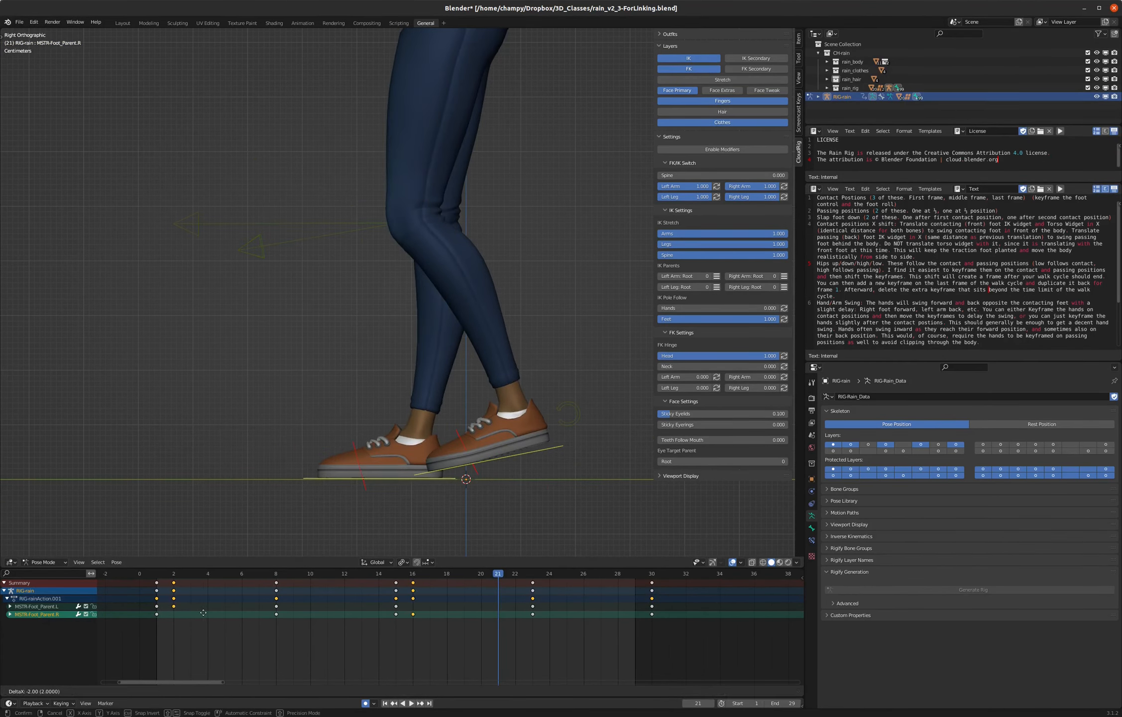
click(203, 615)
key(space)
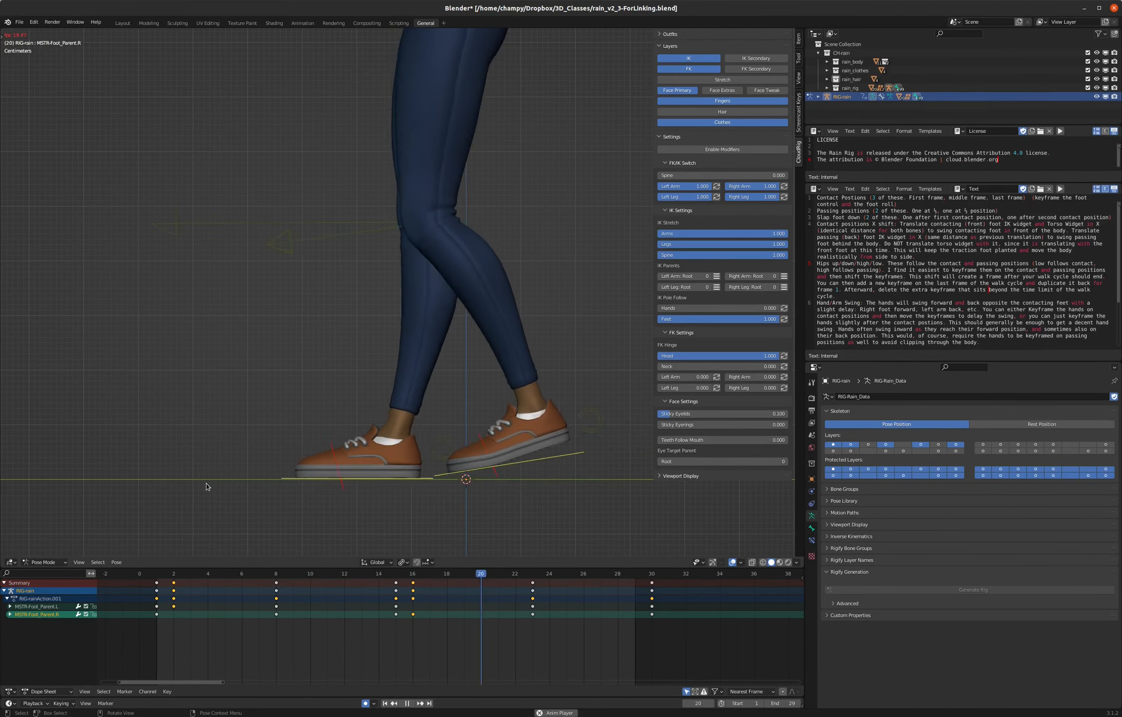
key(space)
- Shift both selected foot-slap keys one frame later, to frames 3 and 17, and play back the walk
key(g)
click(203, 604)
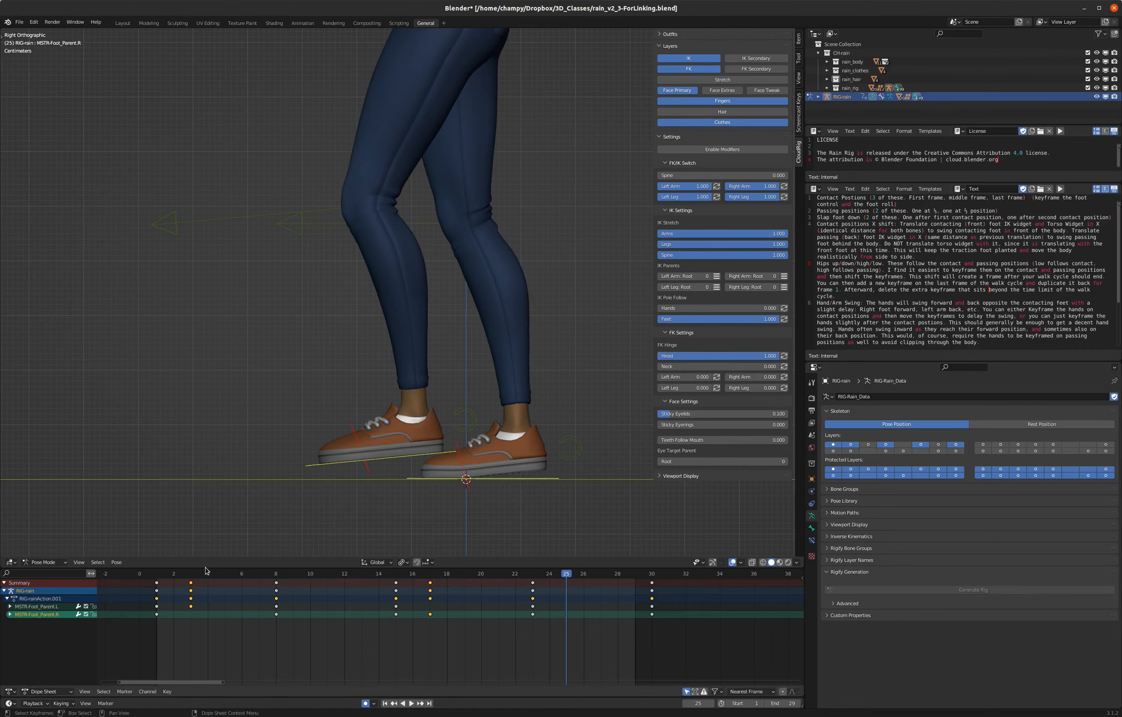
key(space)
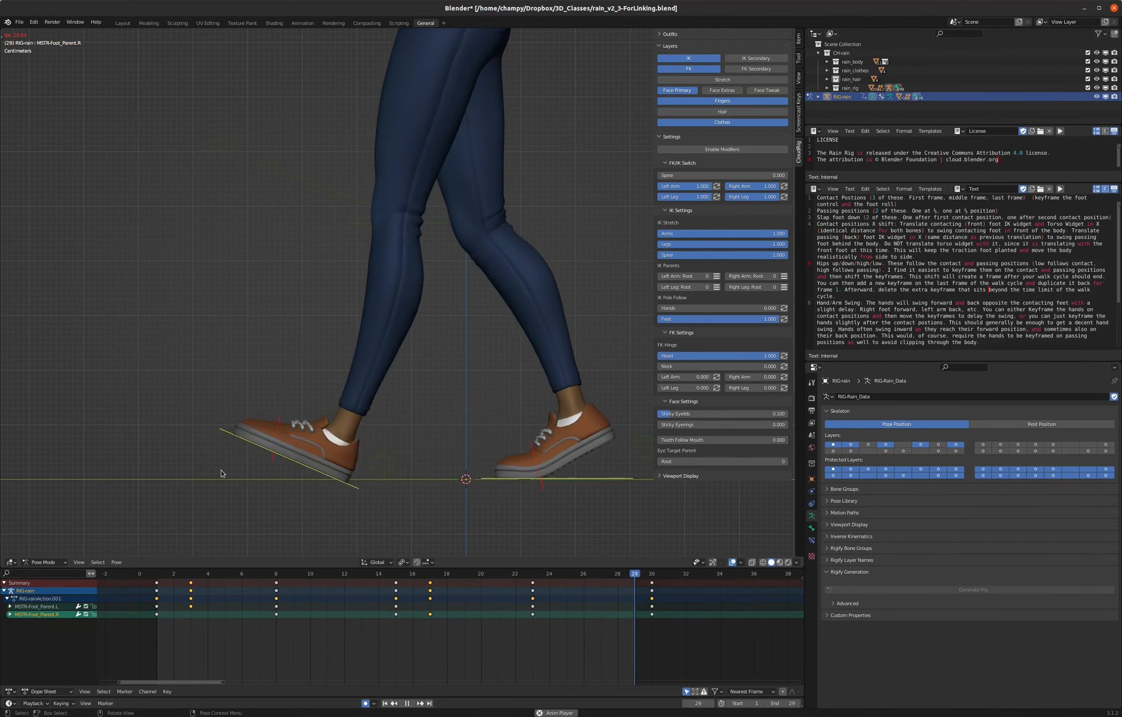
key(Escape)
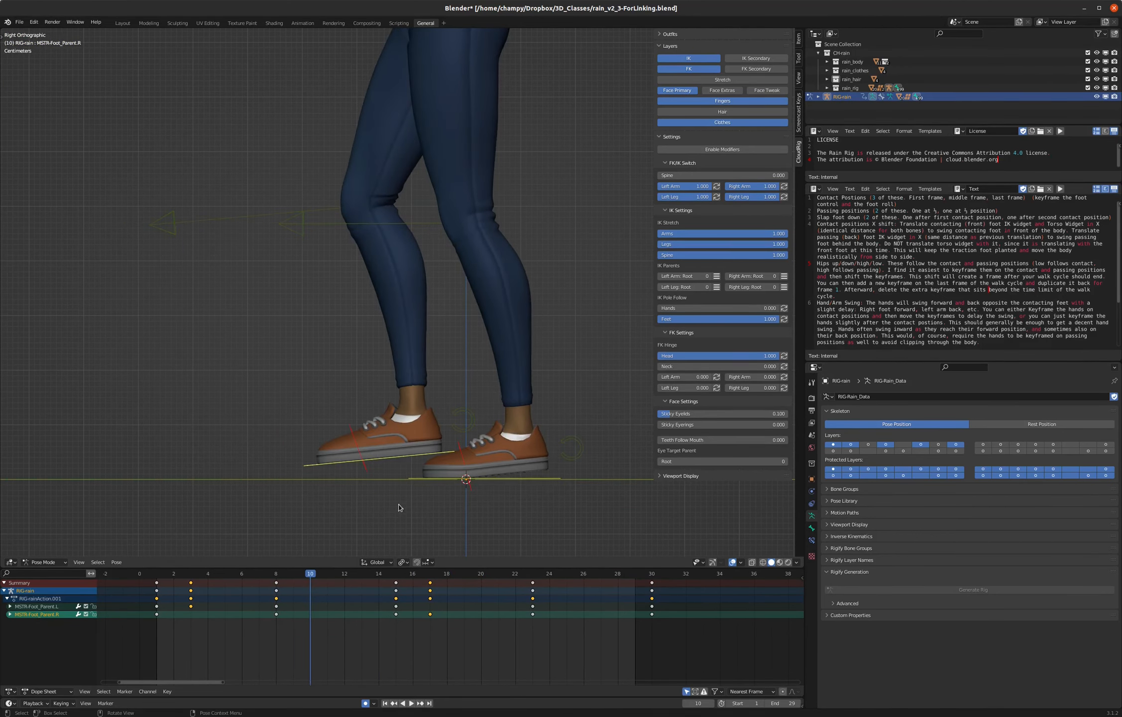
- Play back the walk cycle from frame 1 in the front view
click(158, 578)
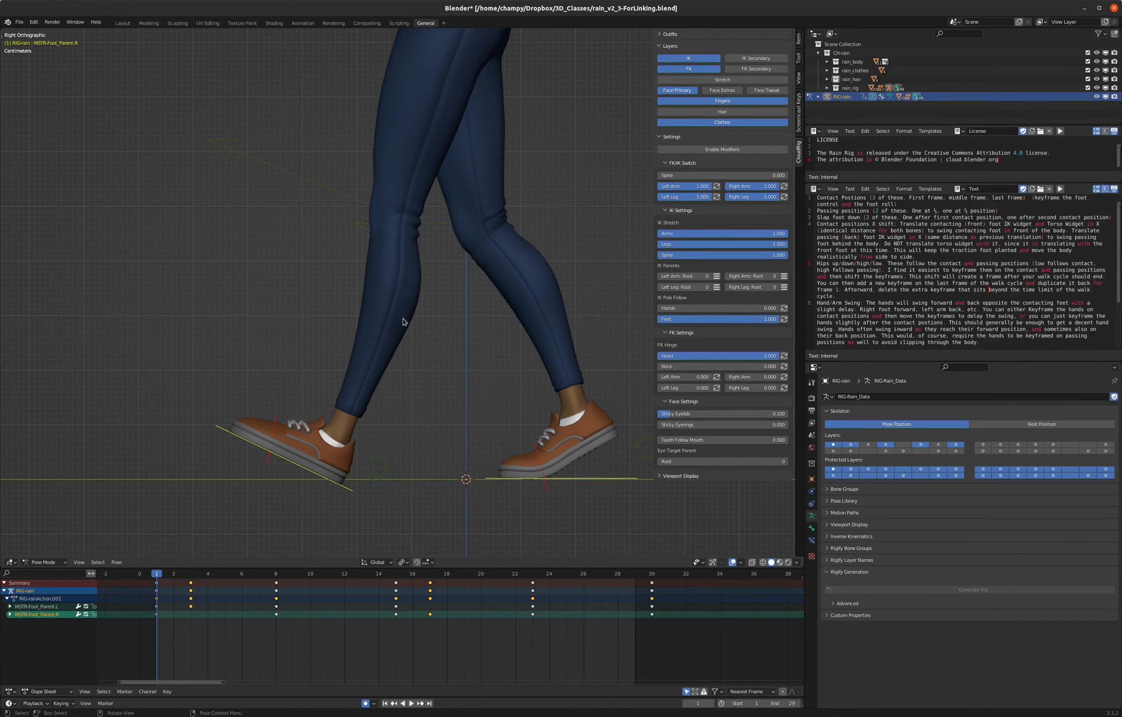
key(KP_1)
key(space)
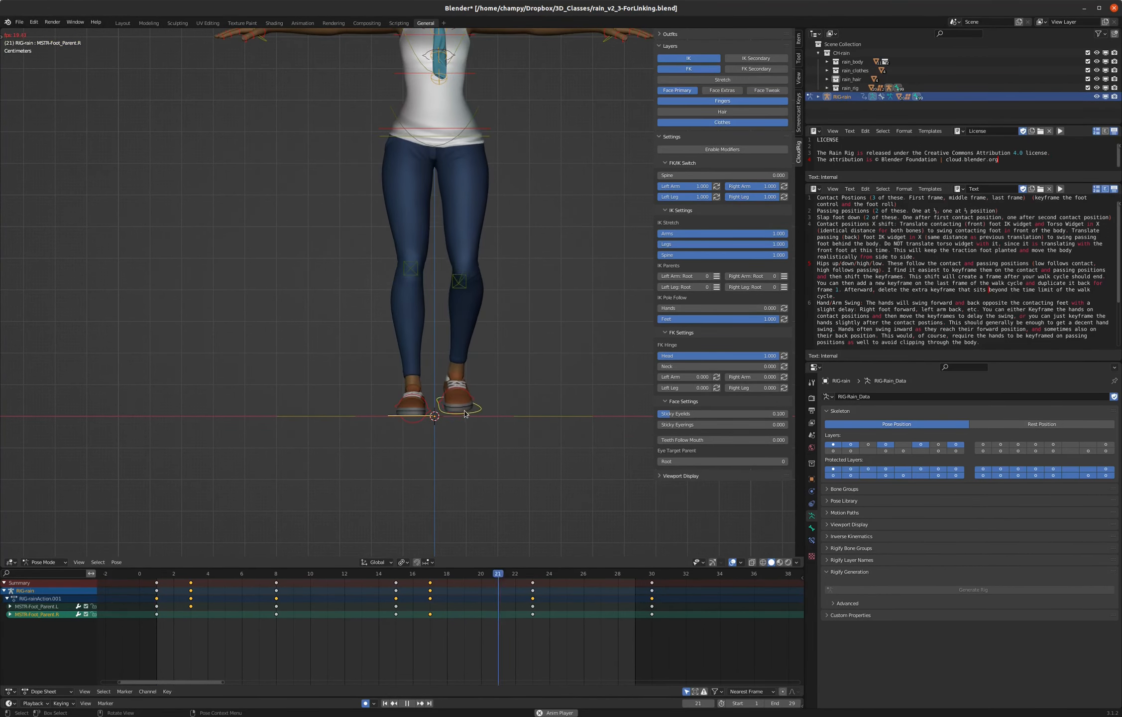
- At frame 1, select the left foot control and set its X location to -0.036 m
scroll(477, 358, up, 4)
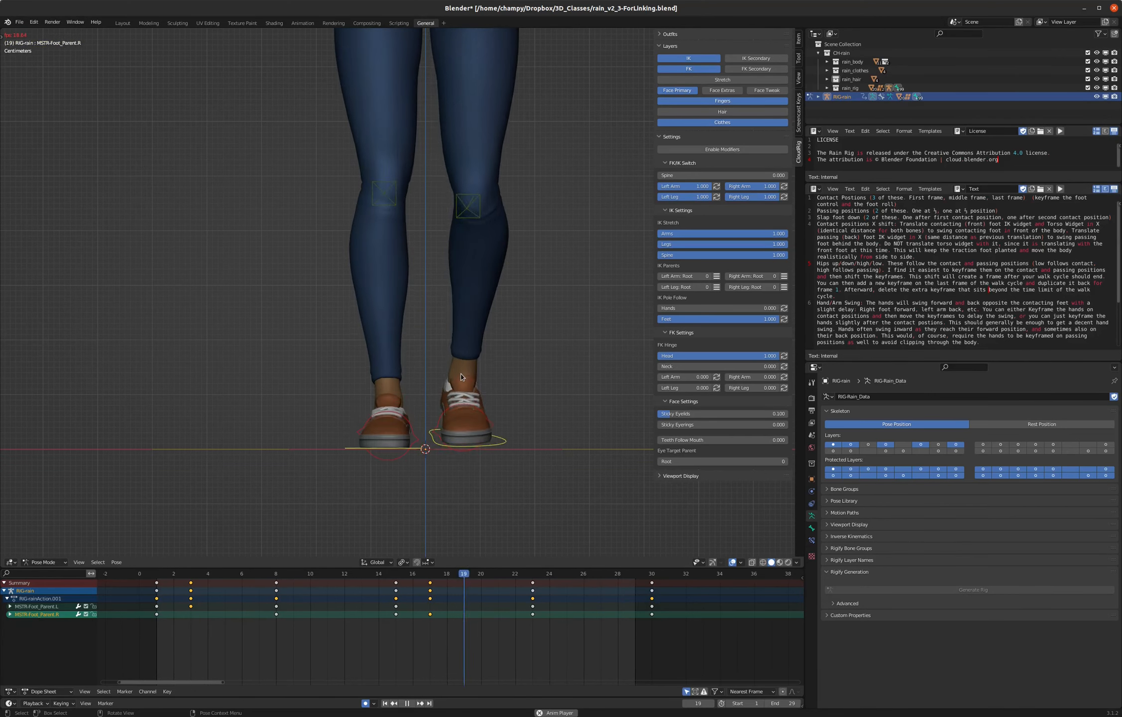
key(space)
drag(192, 574, 157, 573)
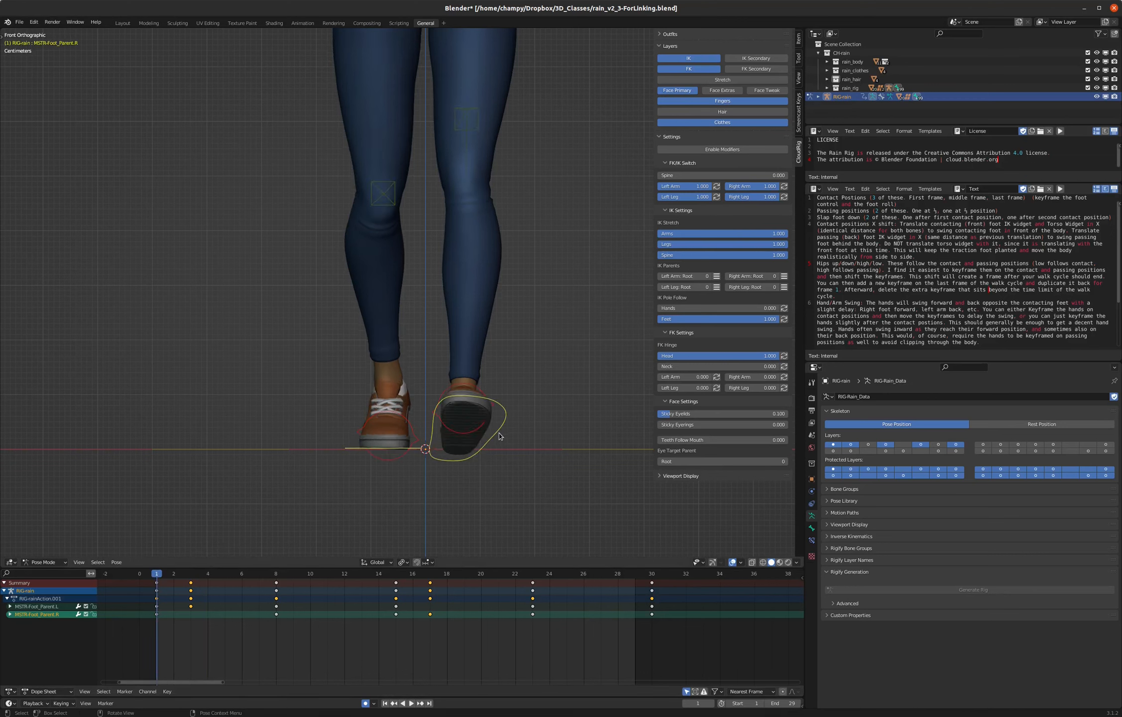
click(497, 433)
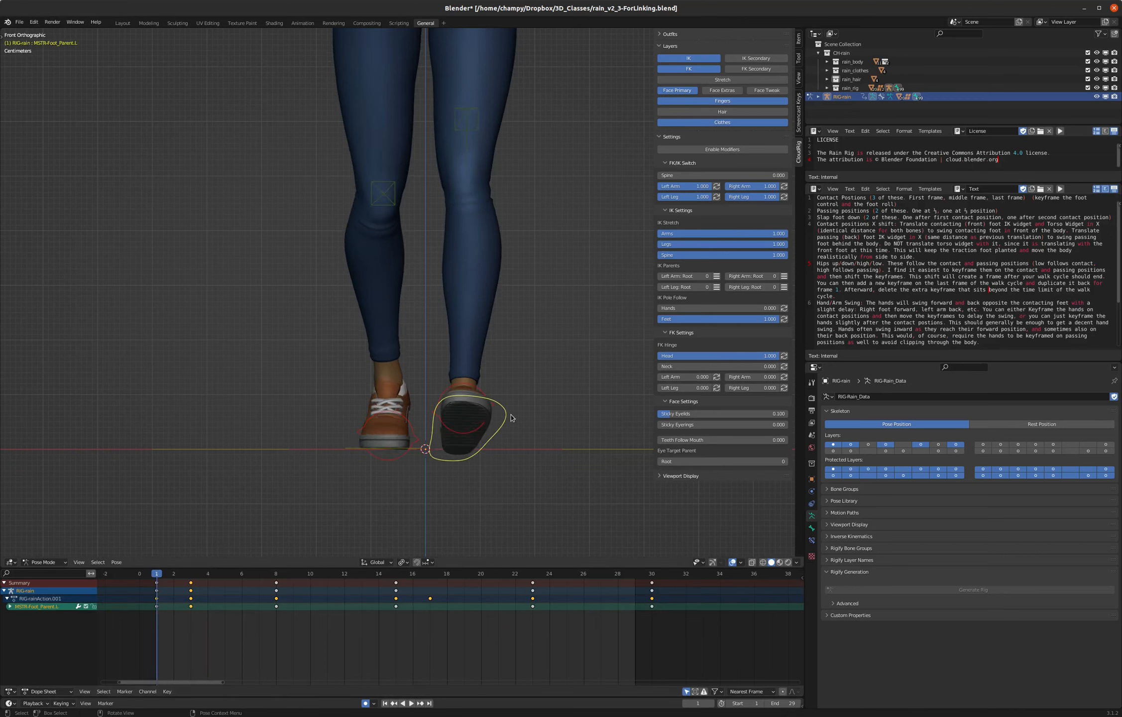
click(798, 39)
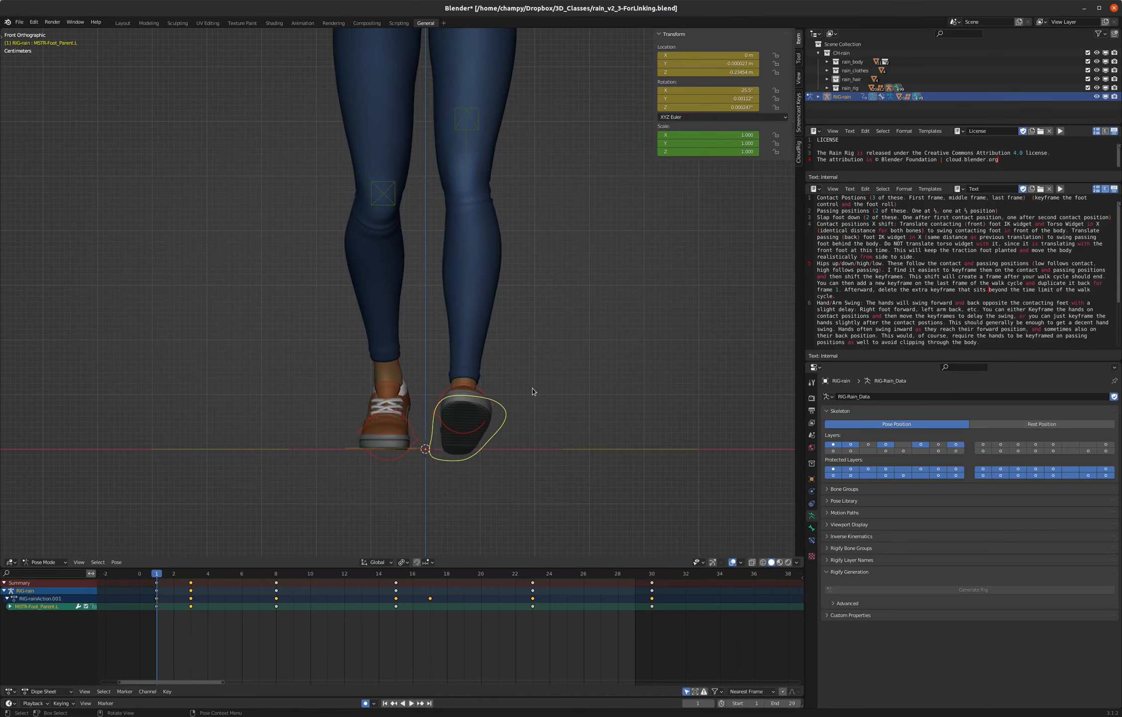
scroll(441, 468, up, 4)
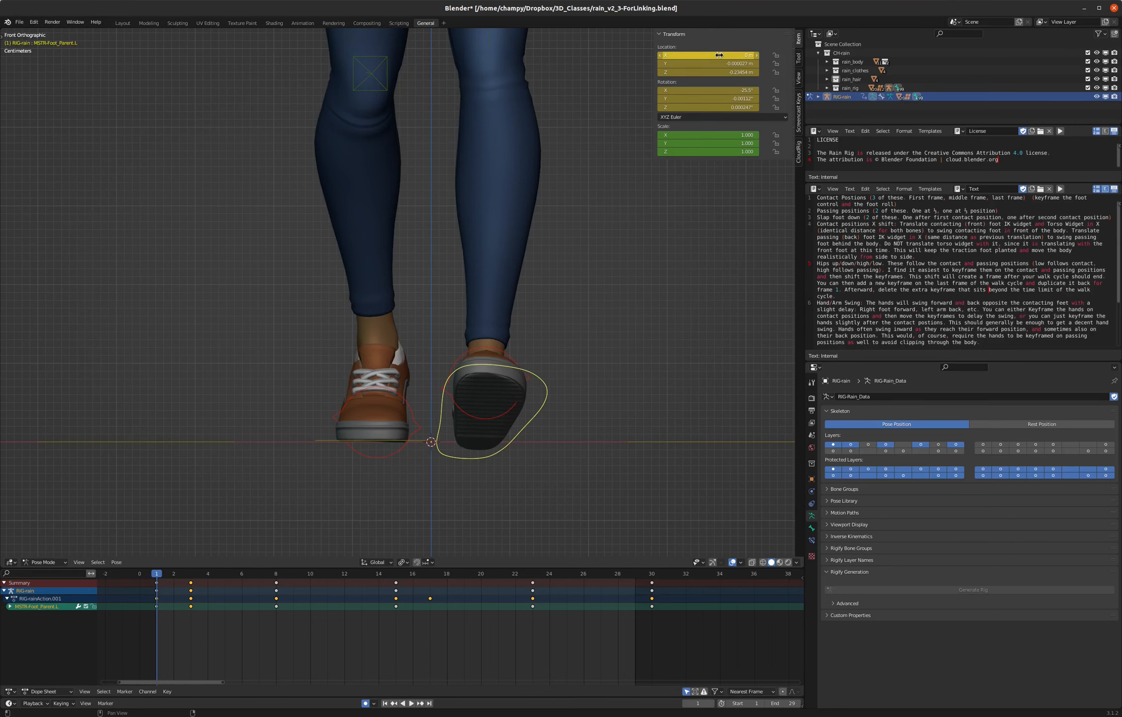
mouse_move(581, 357)
middle_down()
mouse_move(535, 374)
mouse_move(568, 372)
middle_up()
key(KP_1)
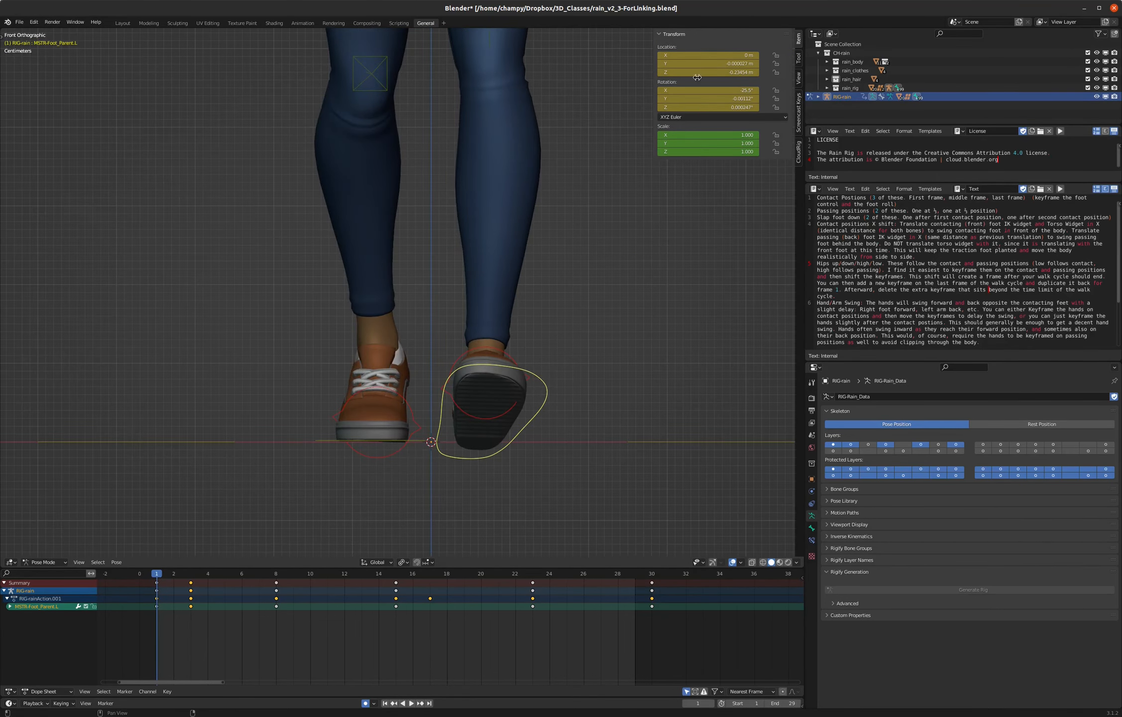
mouse_move(721, 55)
mouse_down()
mouse_move(687, 55)
mouse_move(713, 55)
mouse_up()
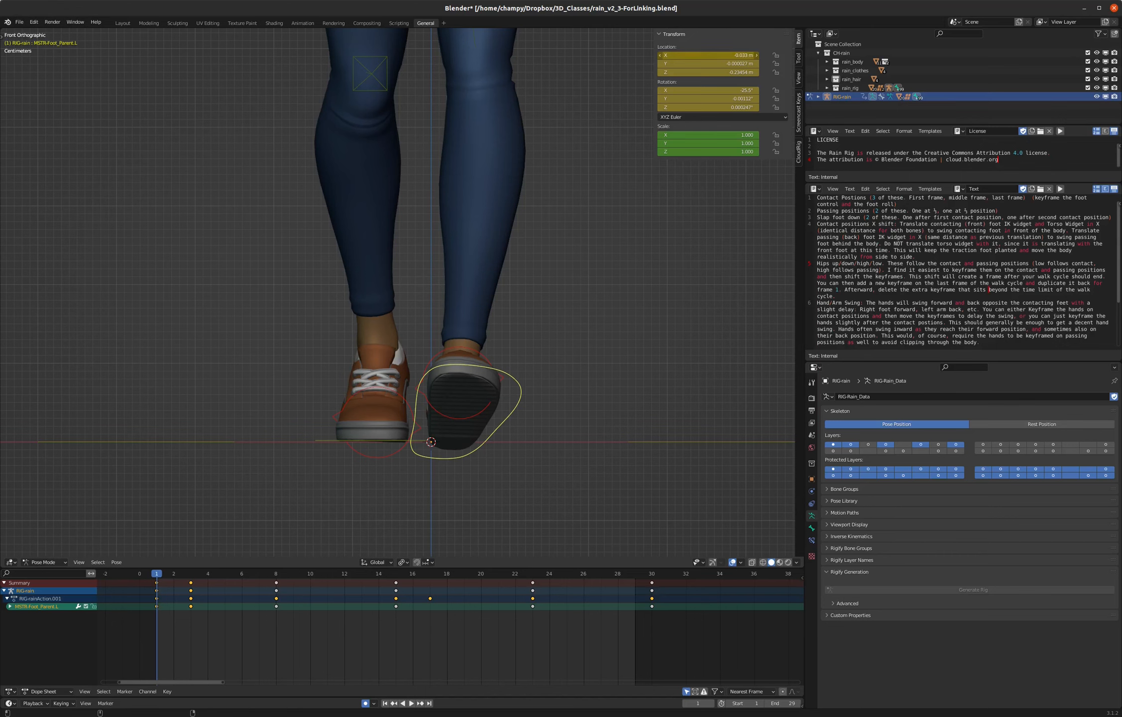
drag(708, 55, 703, 56)
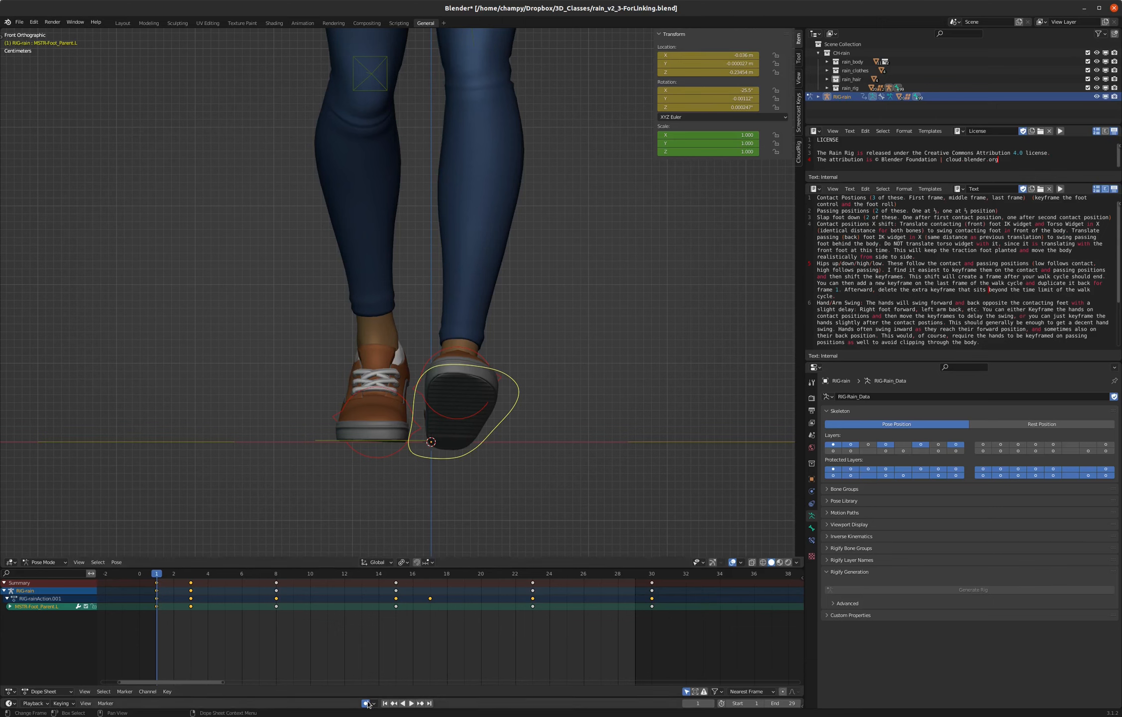
- Expand the left foot's channels and delete all of its X, Y and Z Scale keyframes
click(10, 607)
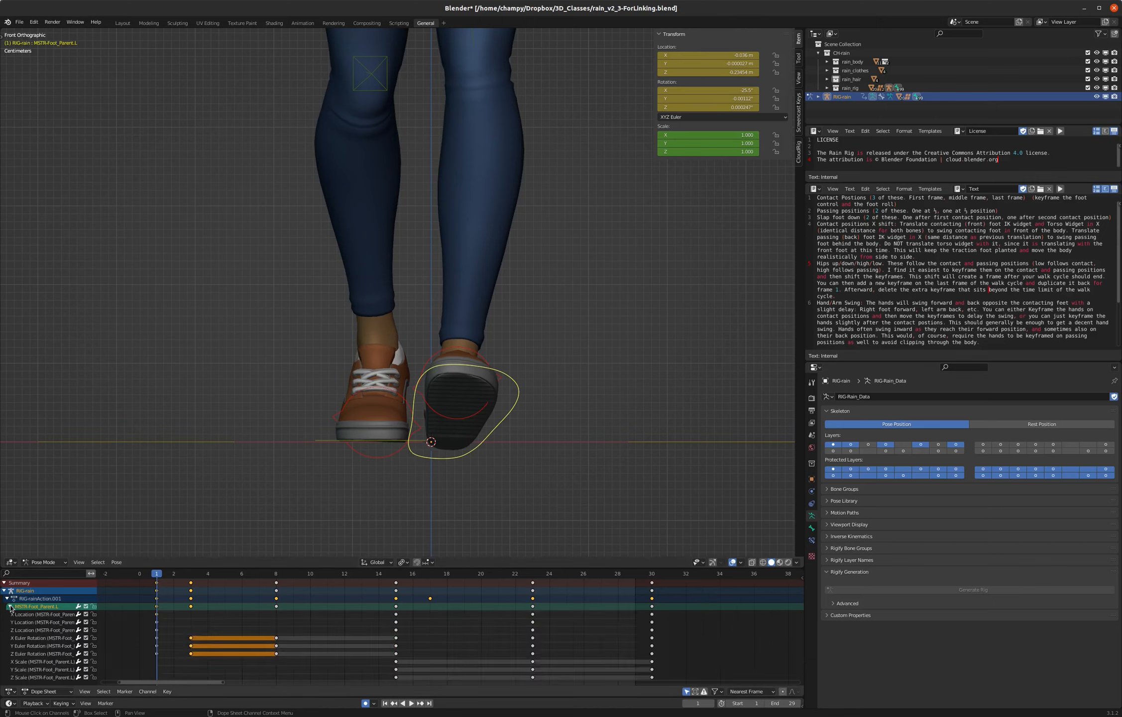
scroll(66, 609, down, 1)
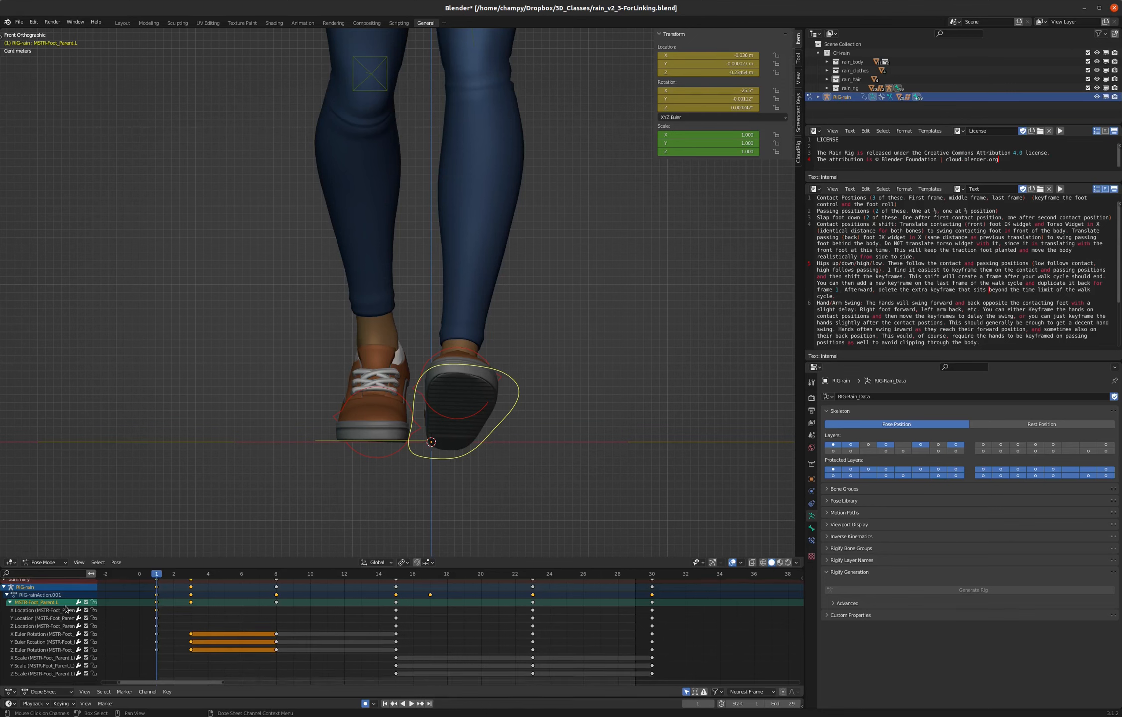
click(39, 658)
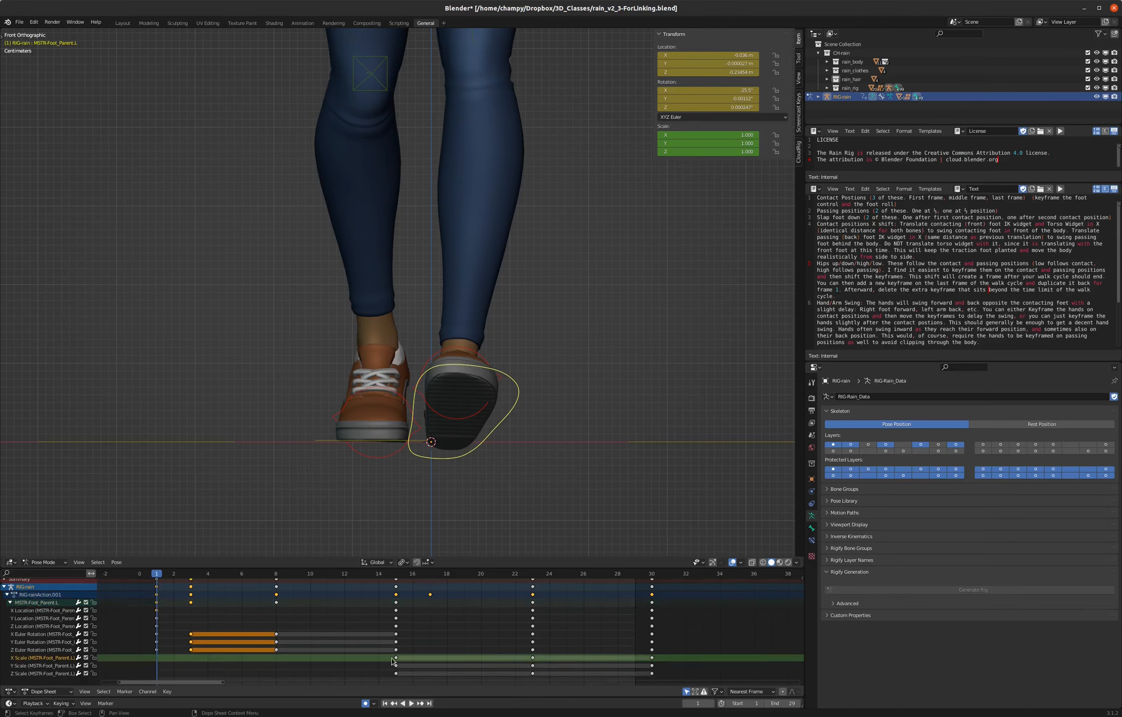
drag(389, 660, 684, 679)
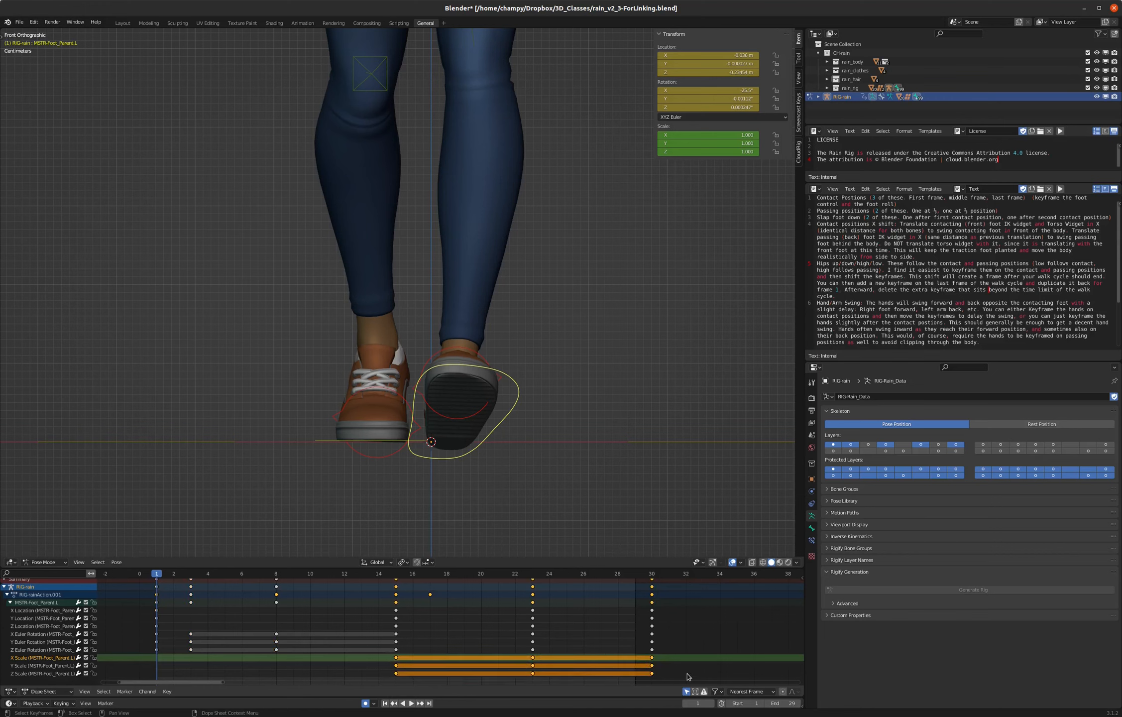
key(Delete)
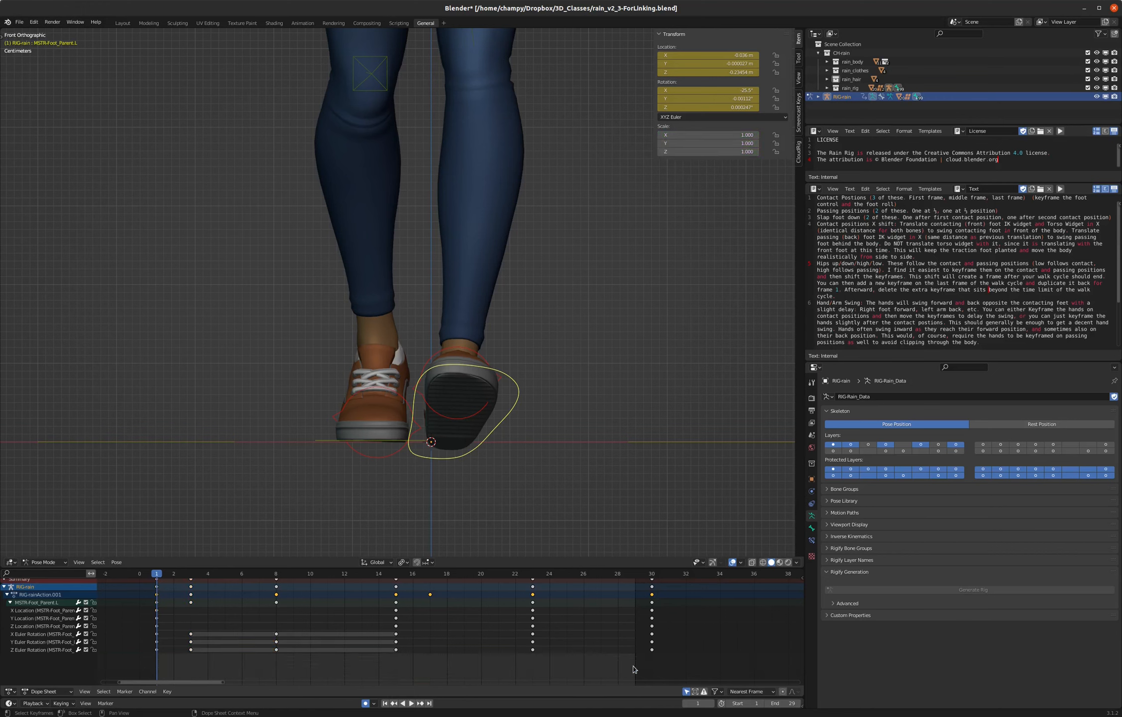
- Duplicate the left foot's X Location key from frame 1 to the contact pose at frame 15
click(42, 614)
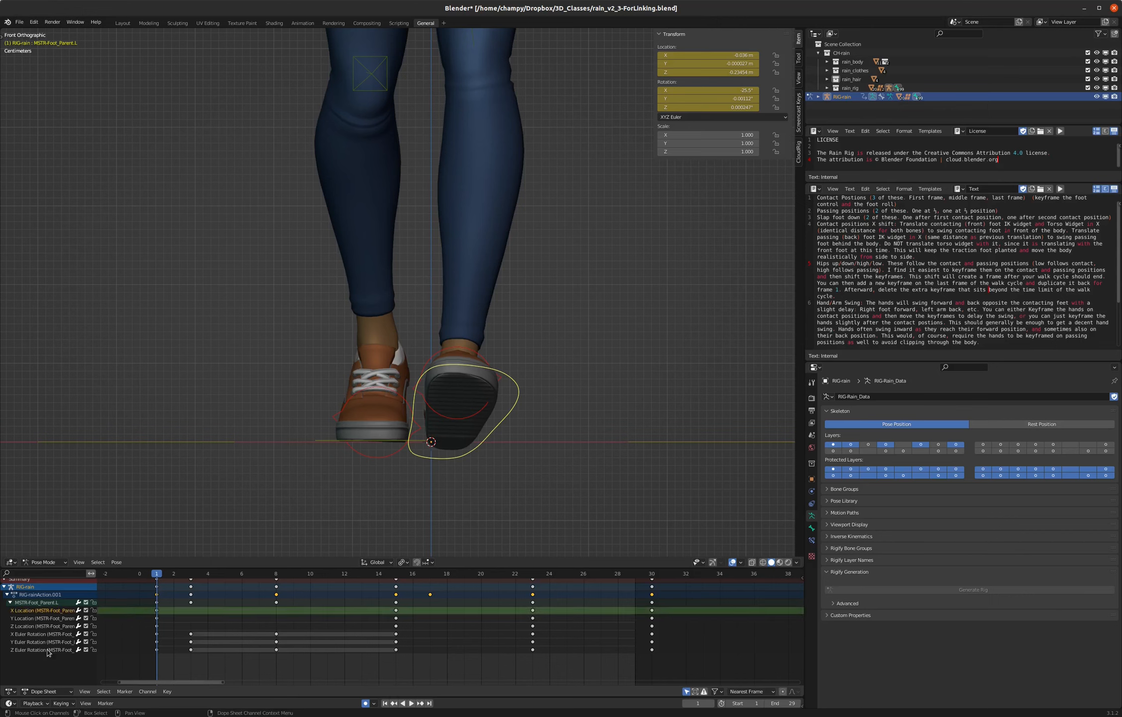
click(44, 637)
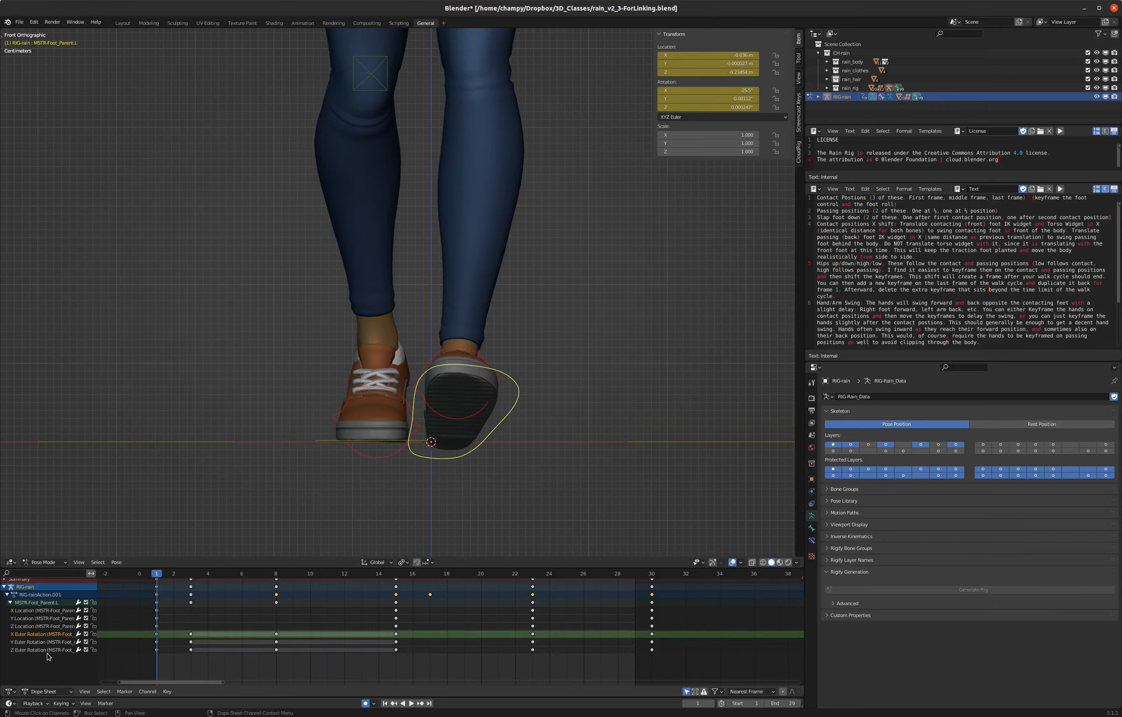
click(38, 614)
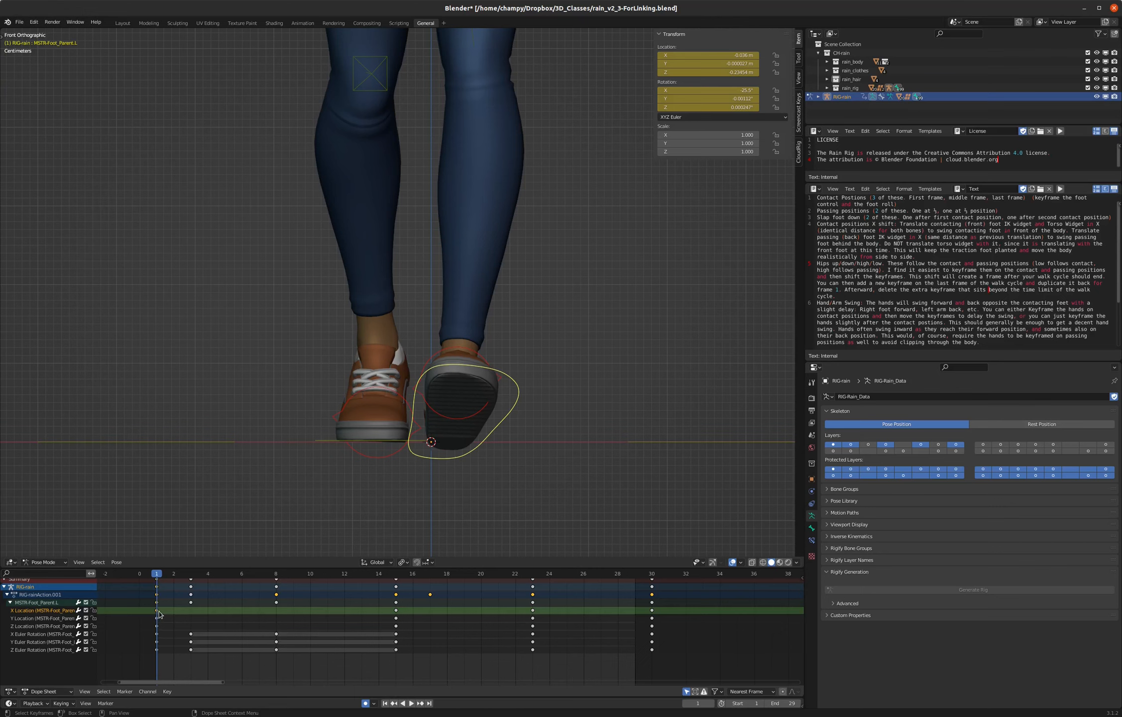
key(space)
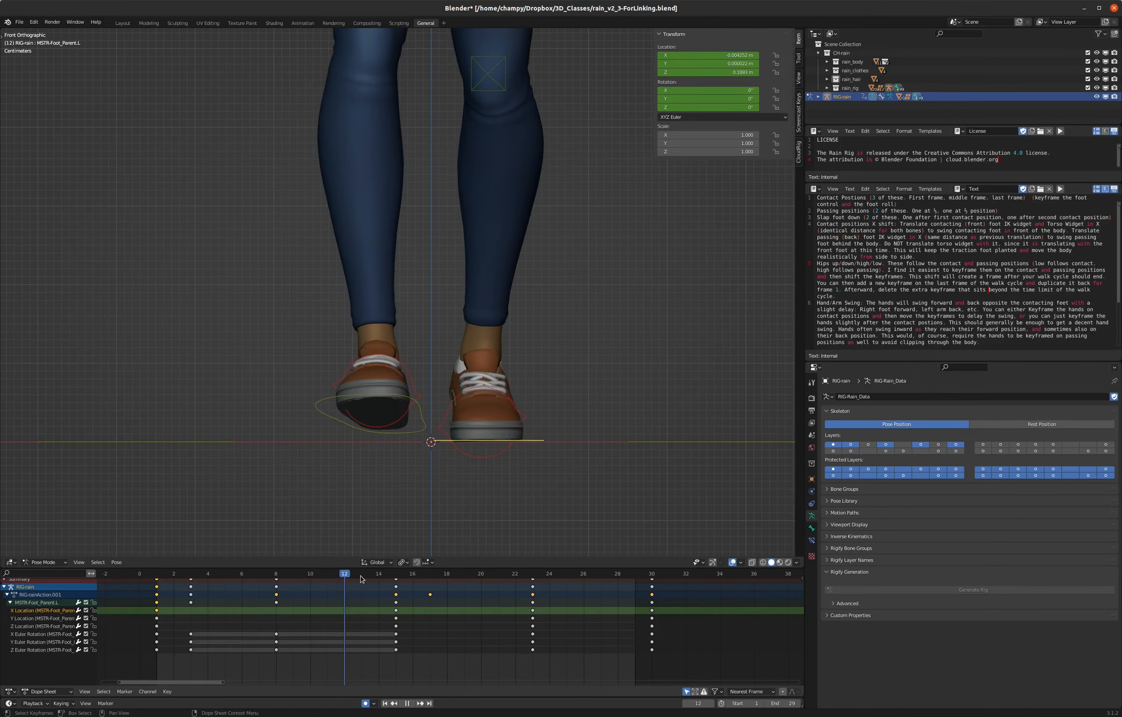
key(space)
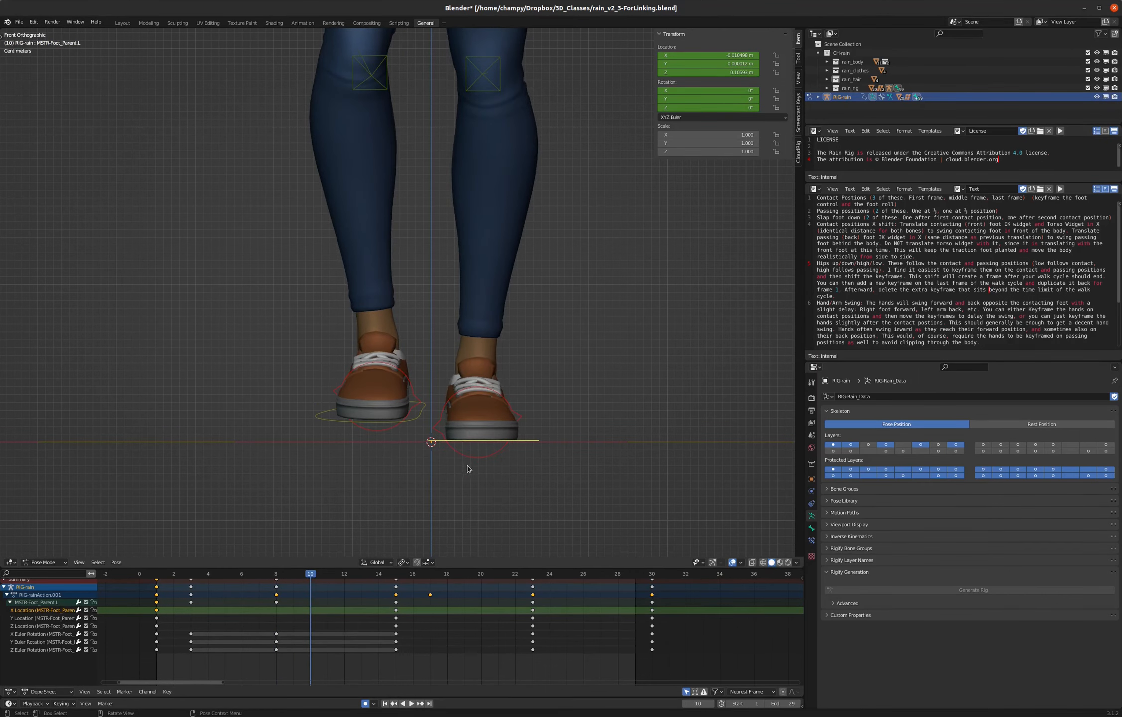
key(space)
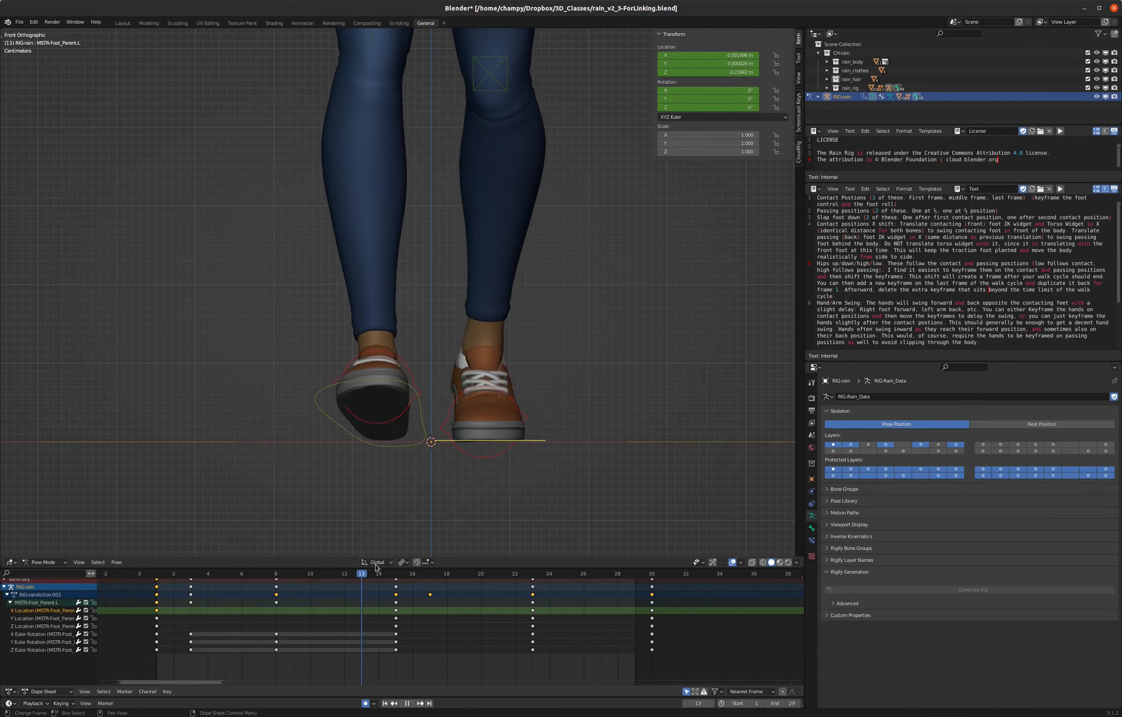
drag(142, 585, 156, 586)
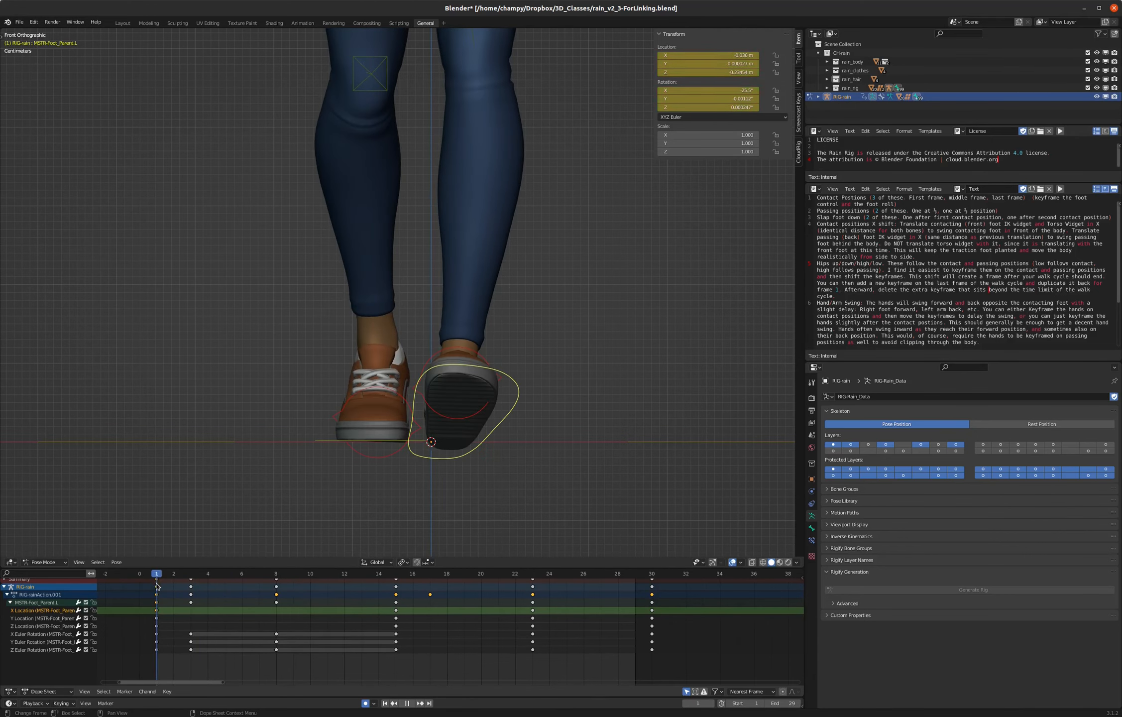
key(space)
click(156, 611)
key(shift+d)
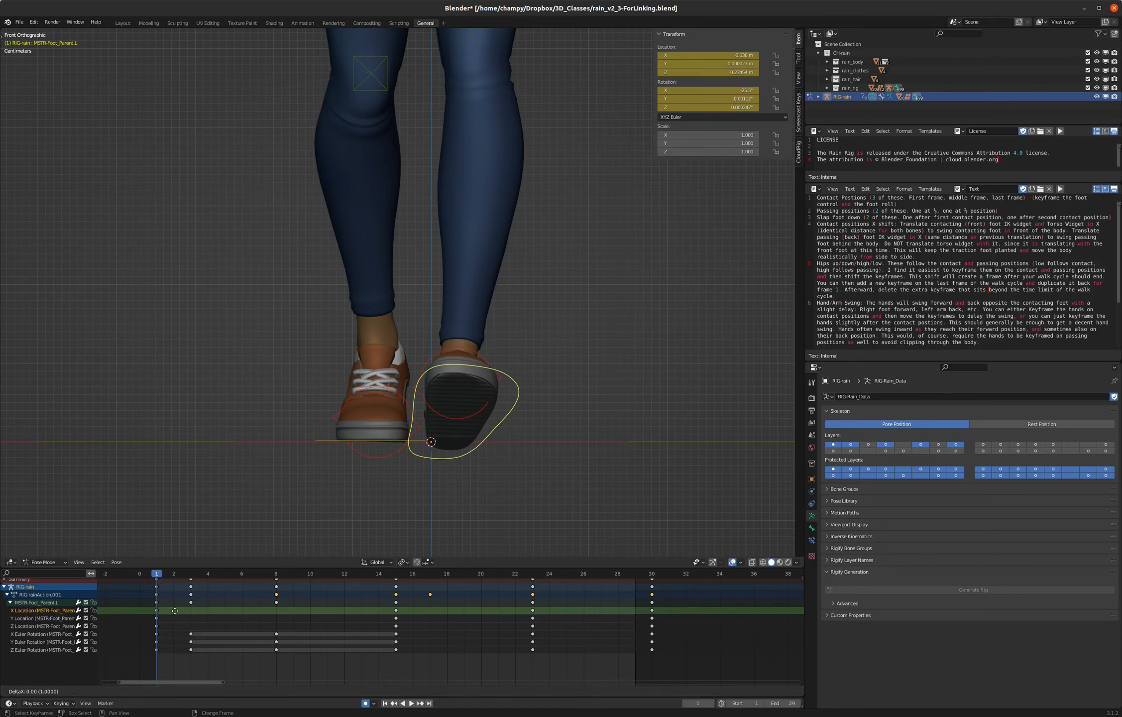
click(401, 613)
- Duplicate the left foot's X Location key from frame 1 to frame 30 and play back the walk
key(space)
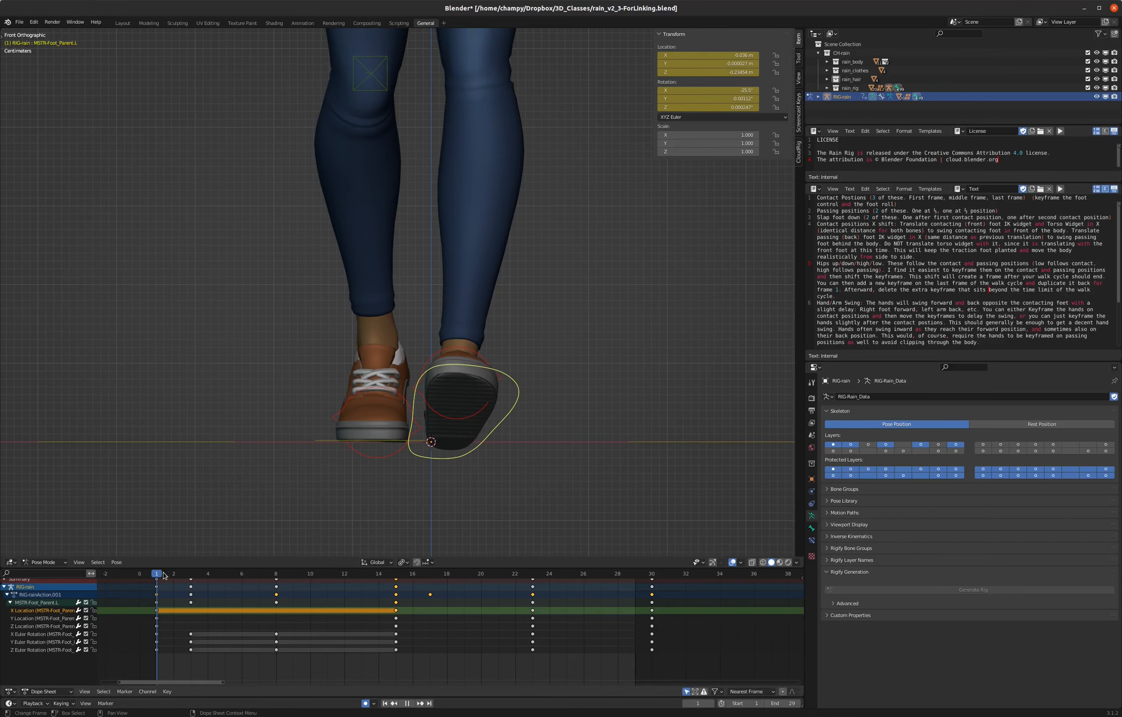
drag(238, 575, 652, 576)
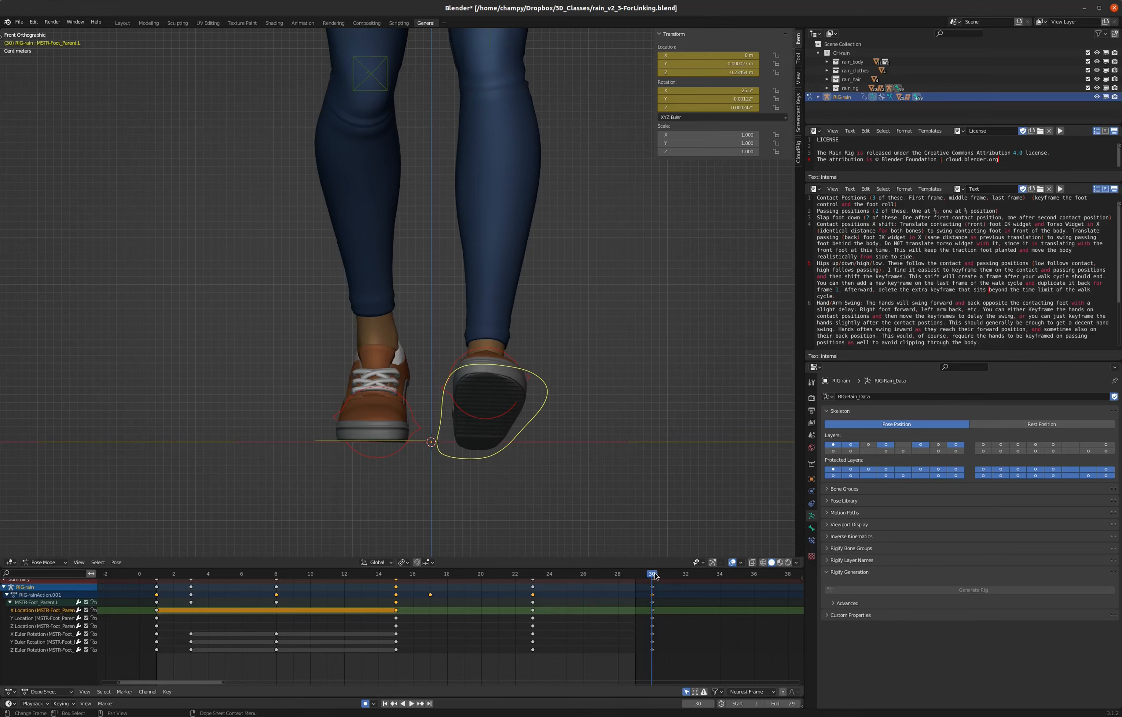
click(158, 575)
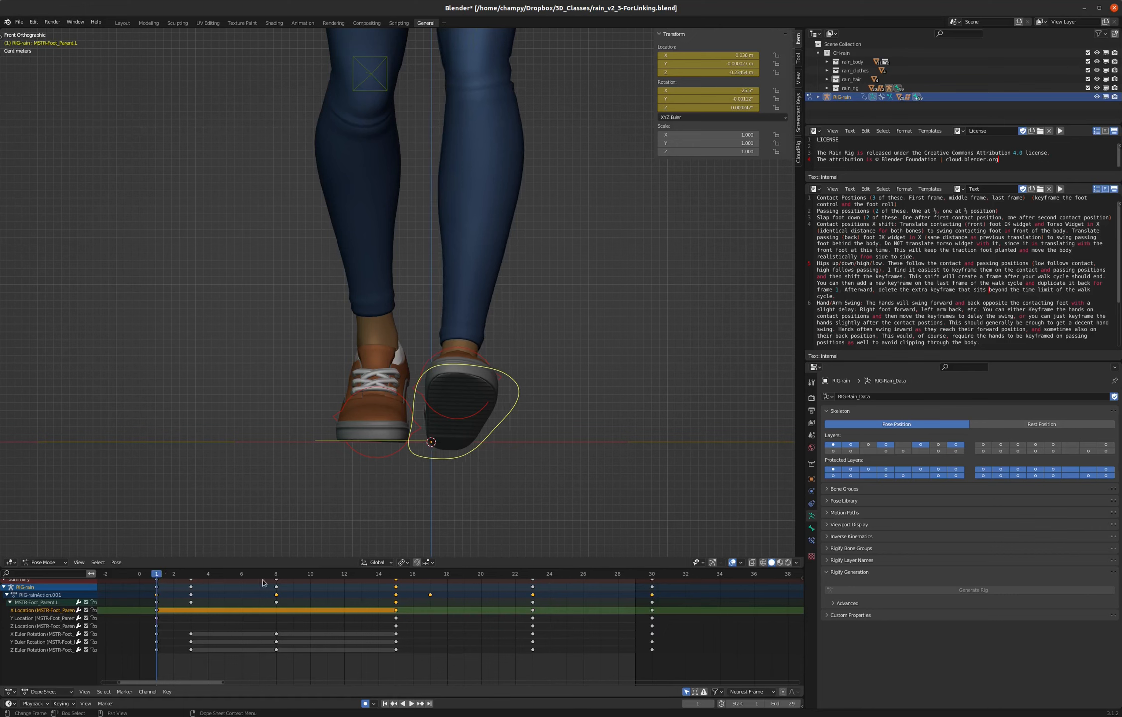
click(652, 575)
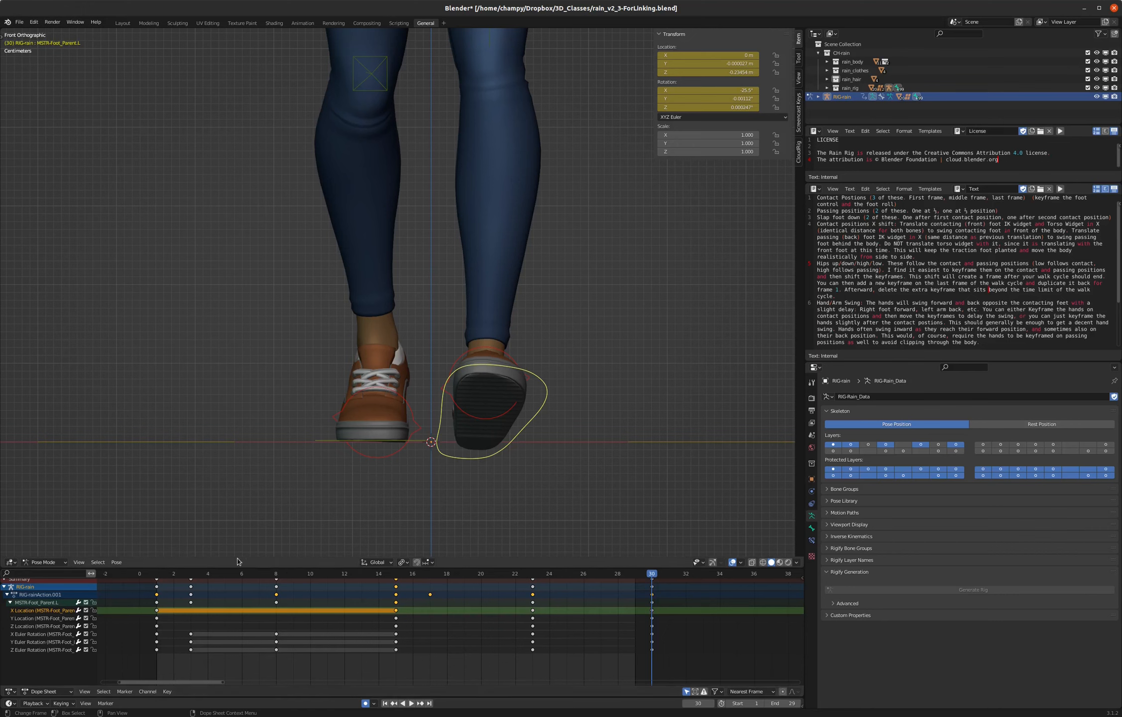
click(157, 575)
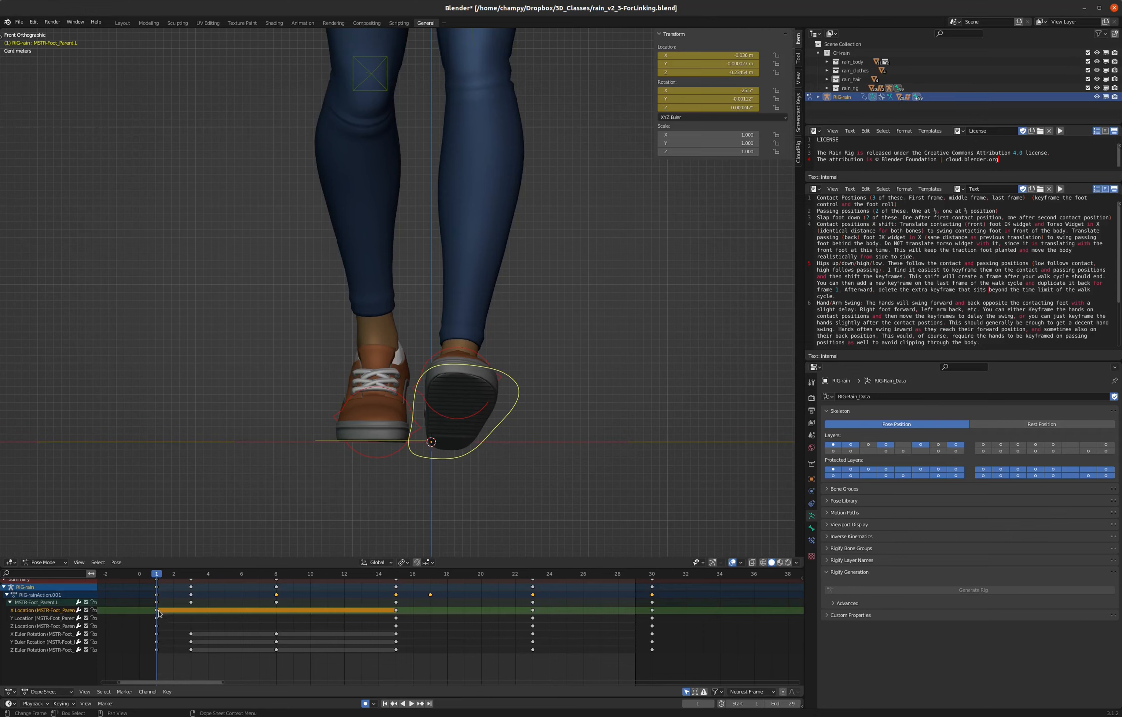
key(shift+d)
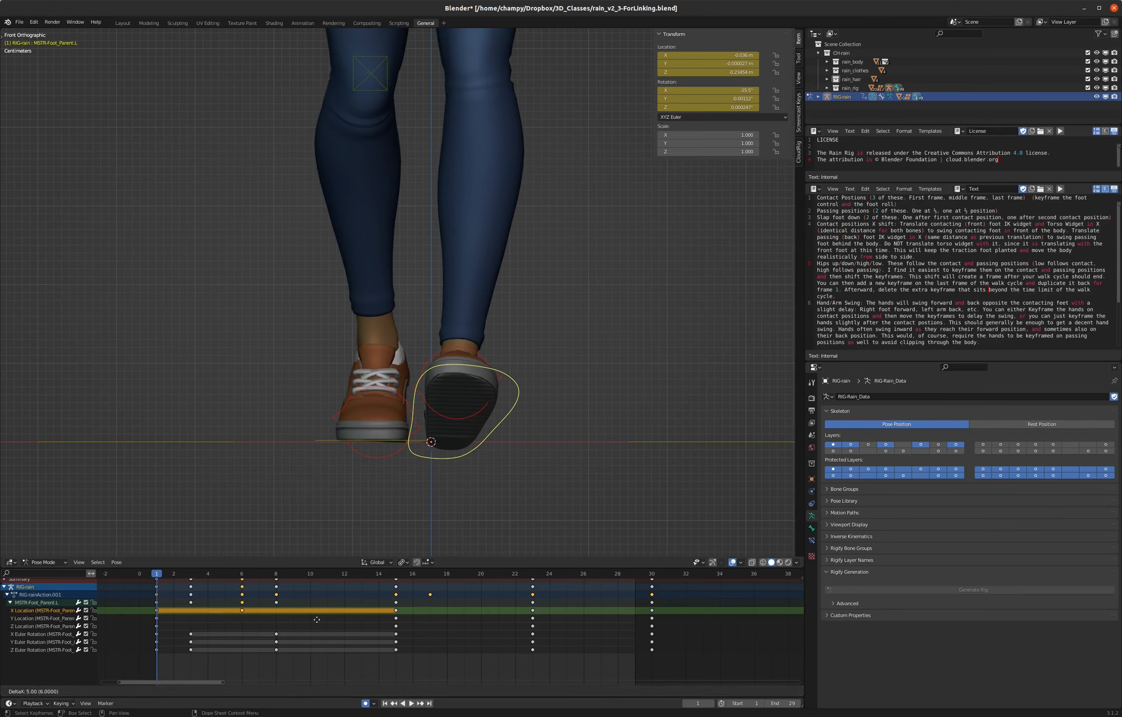
click(650, 612)
key(space)
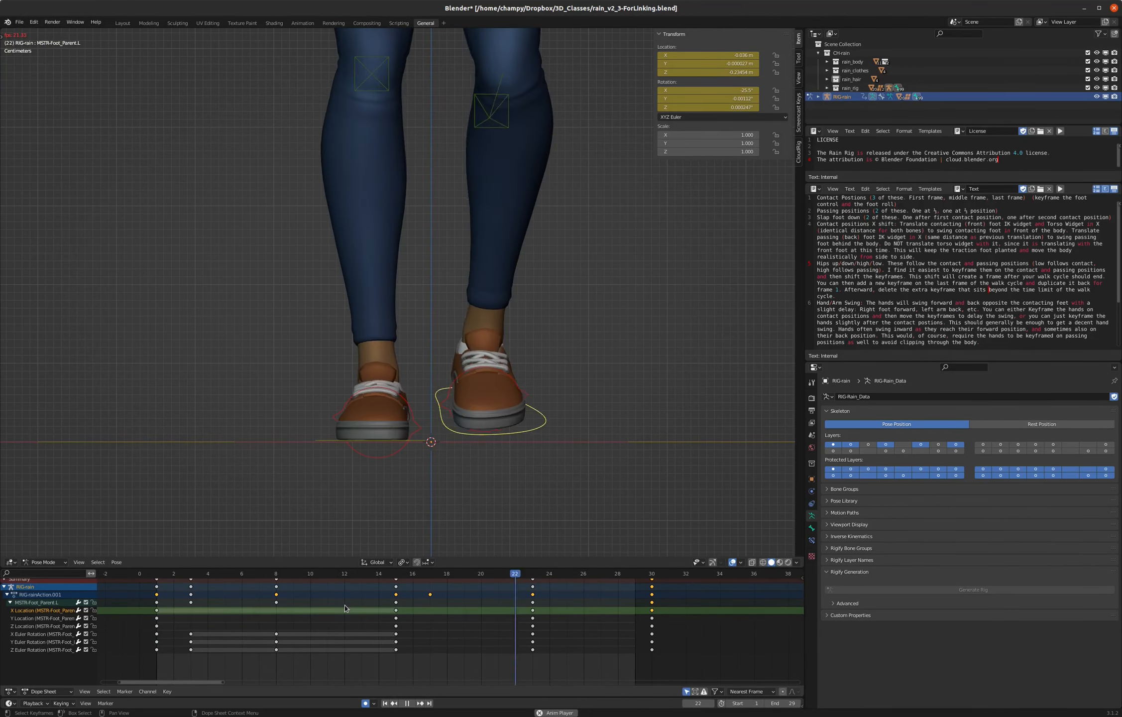
key(space)
- Examine both foot controls at frame 1 and compare the contact poses at frames 1 and 15 from an angled view
click(157, 574)
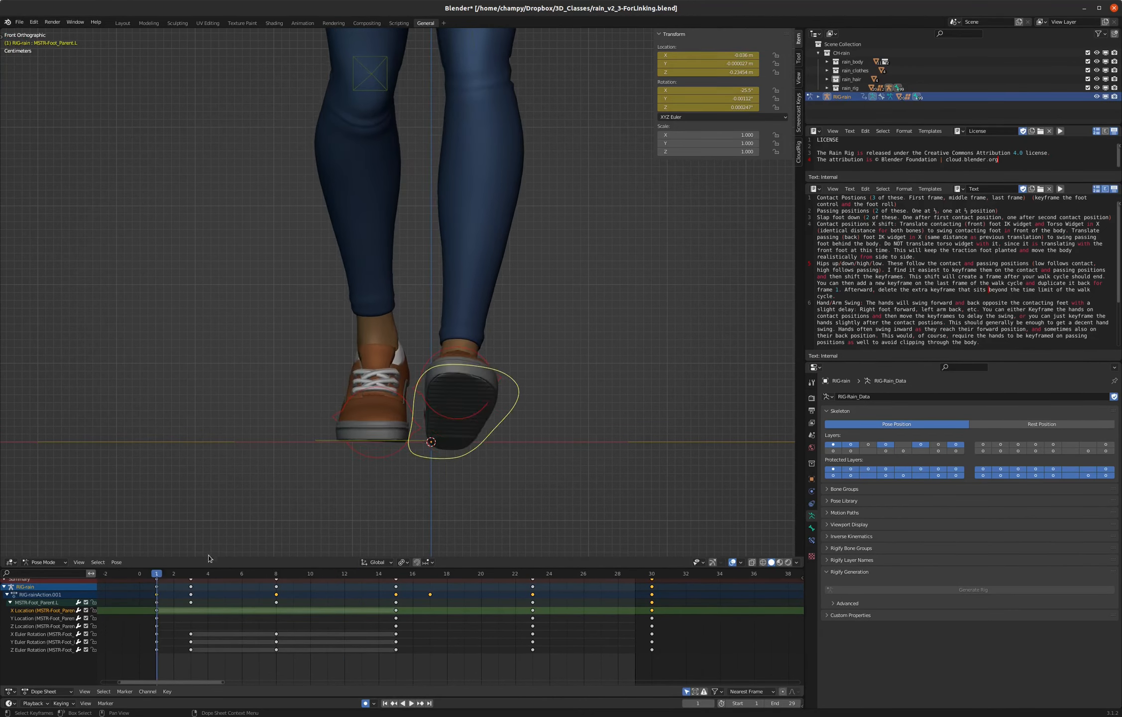
click(322, 441)
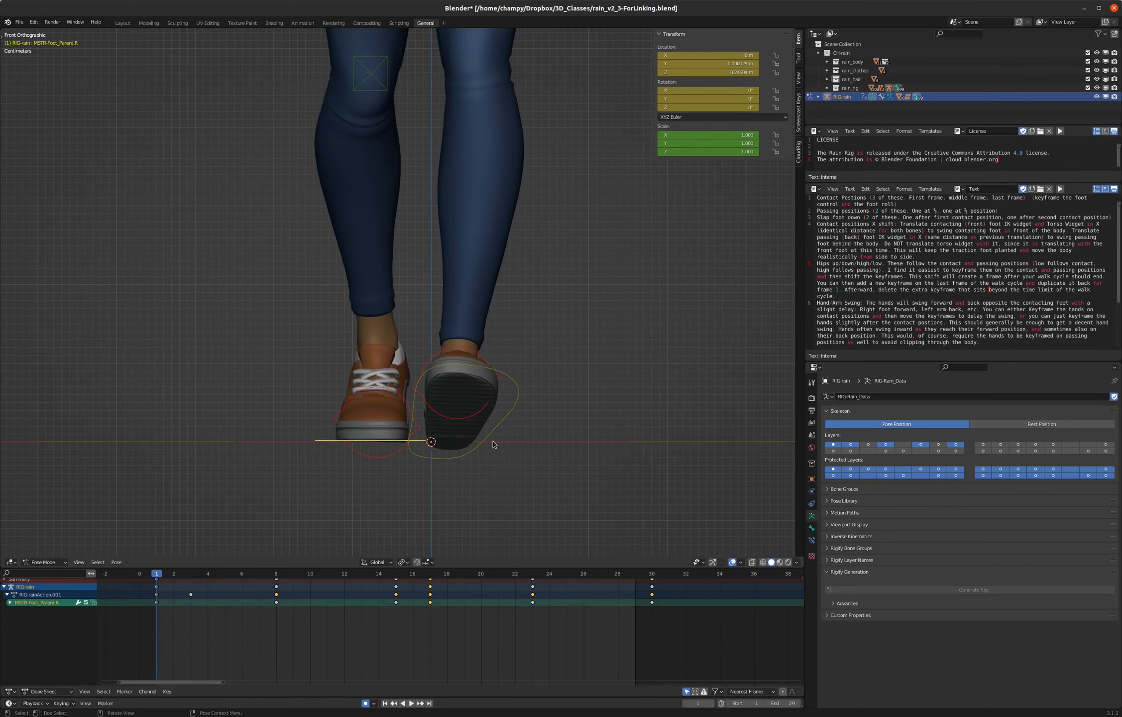
click(508, 426)
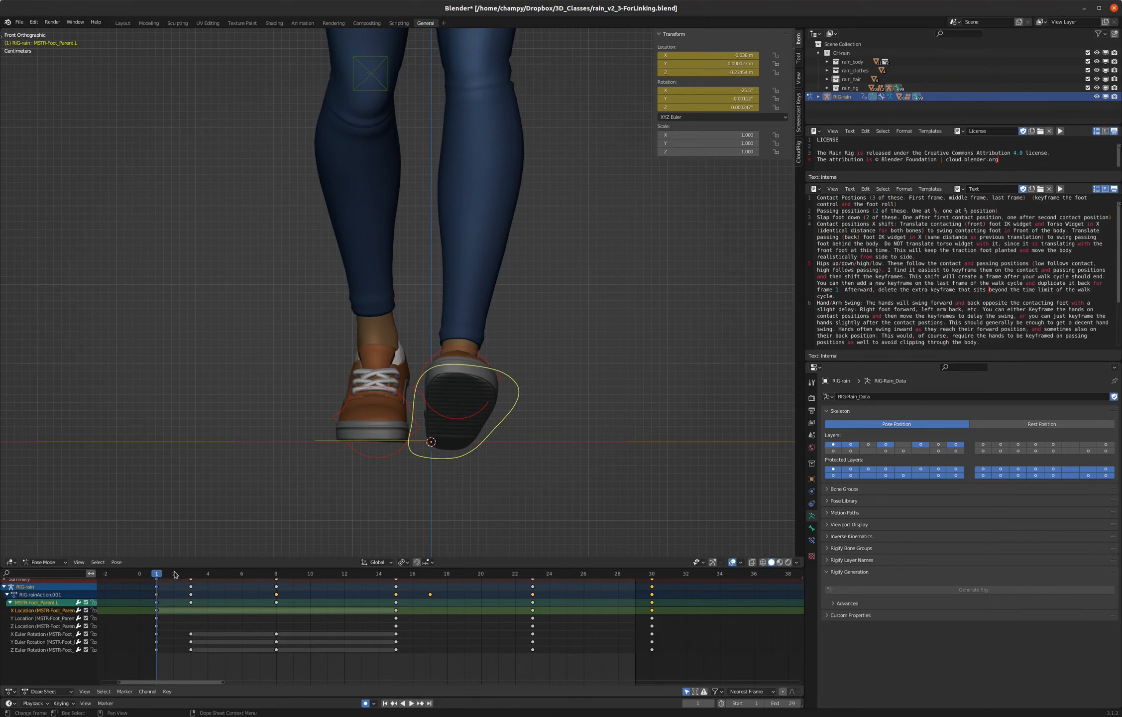
drag(157, 576, 395, 576)
middle_drag(500, 407, 453, 426)
scroll(454, 444, up, 3)
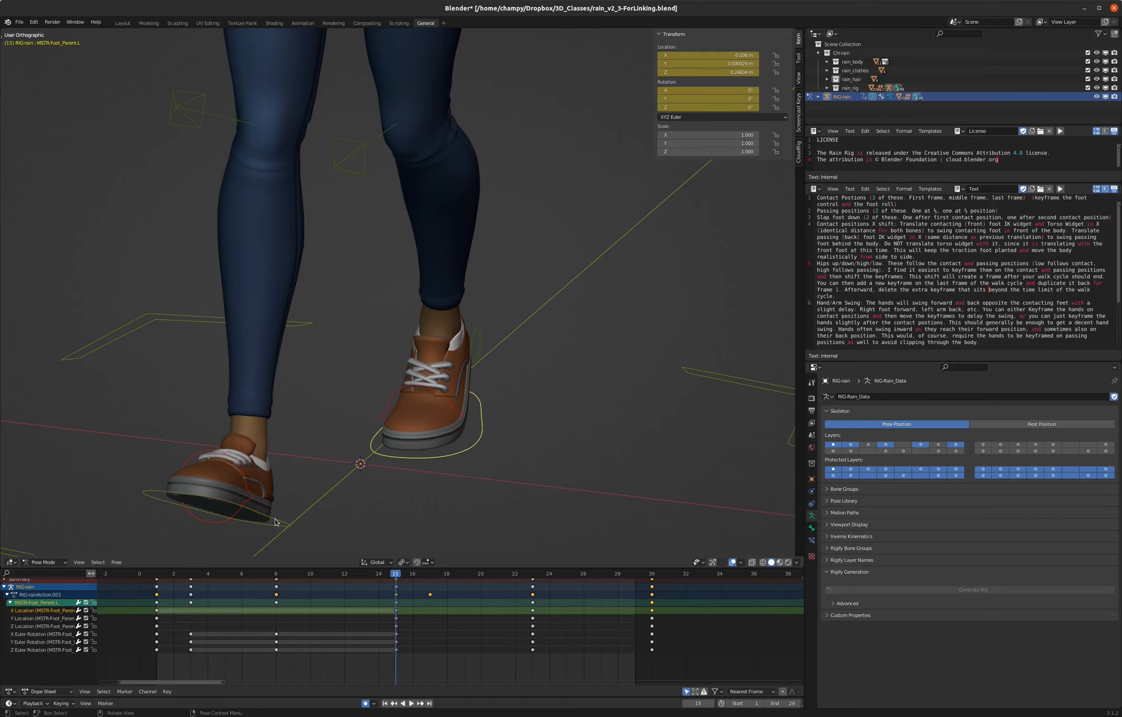
click(156, 573)
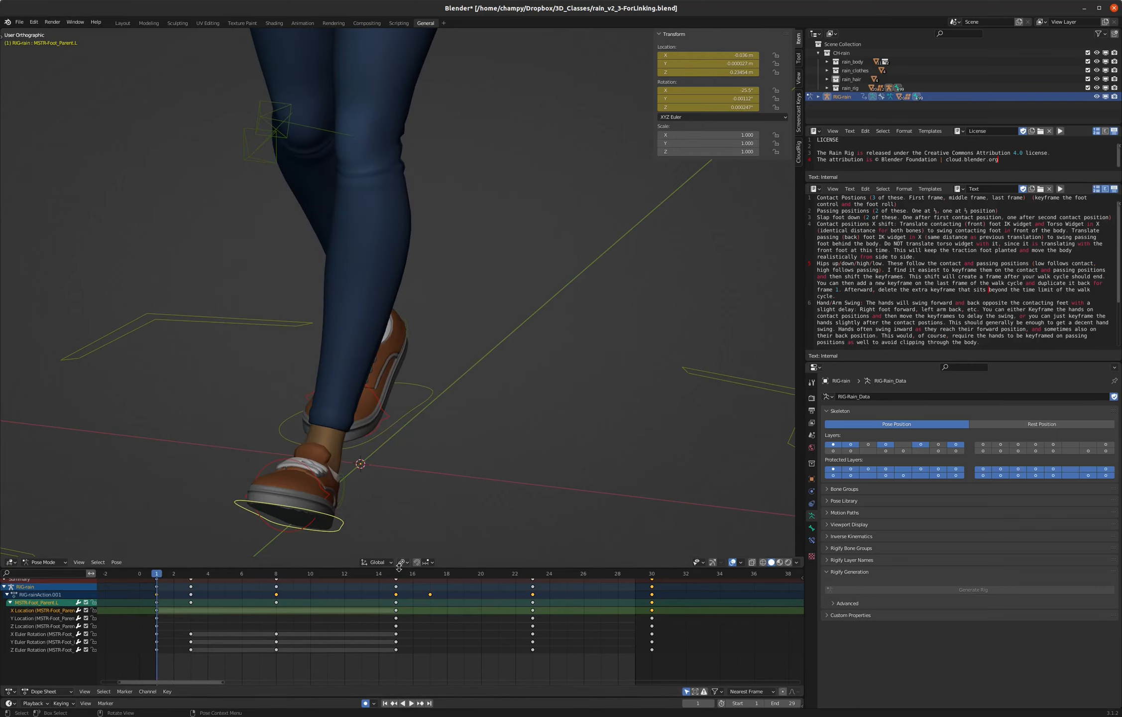
- Copy the left foot control's pose at frame 15 and paste it mirrored onto the right foot control at frame 1
click(397, 573)
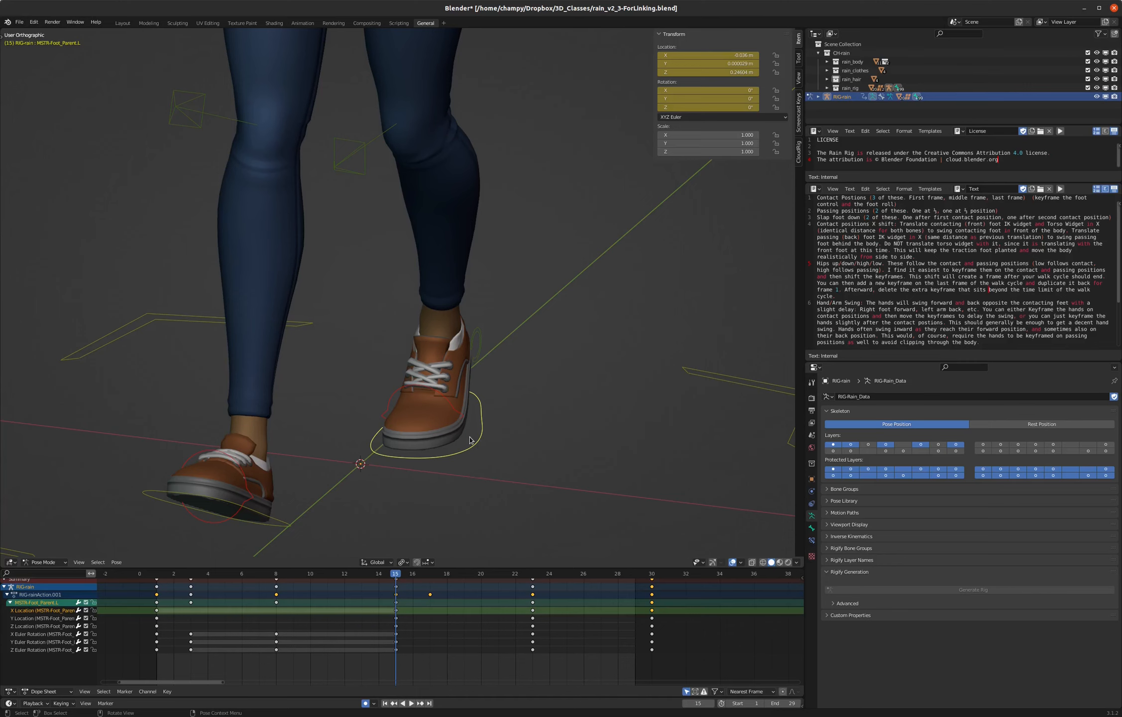
key(ctrl+shift+c)
click(447, 436)
click(157, 577)
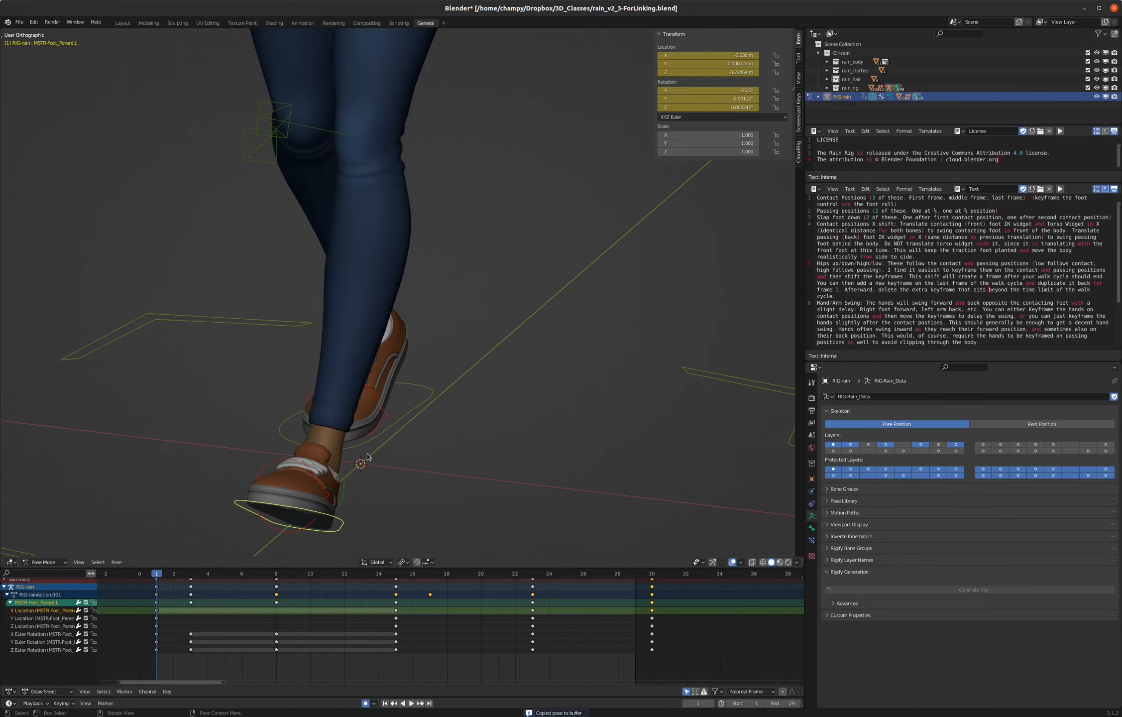
click(416, 407)
middle_drag(415, 406, 369, 424)
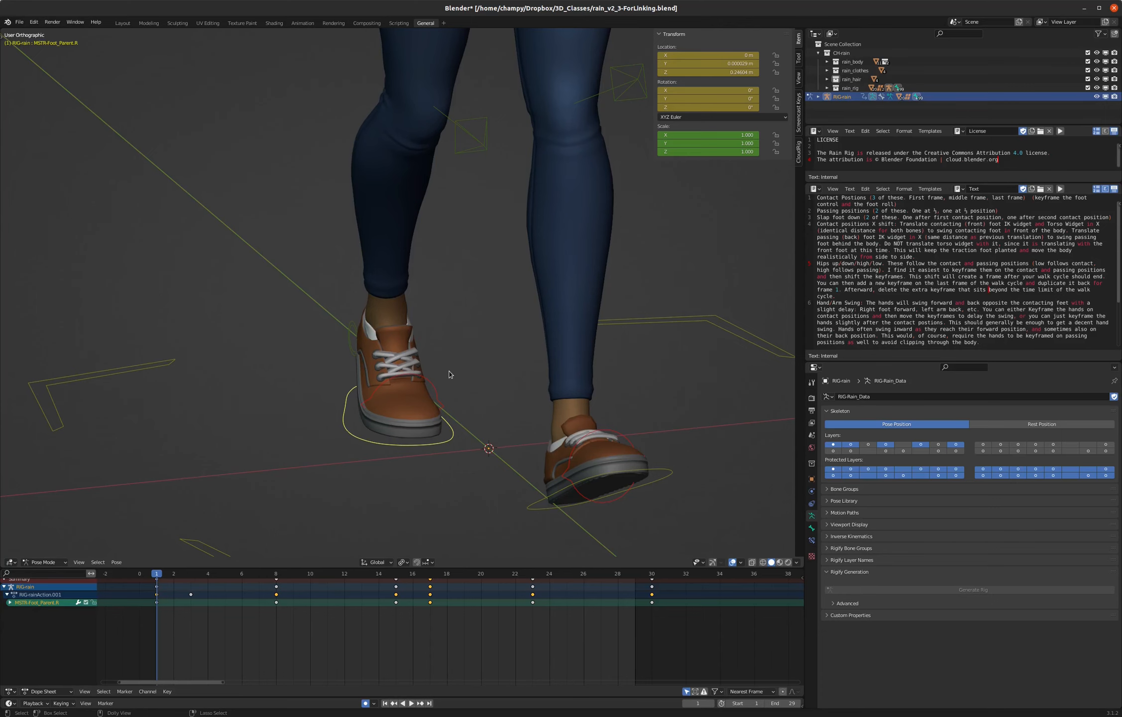
key(ctrl+v)
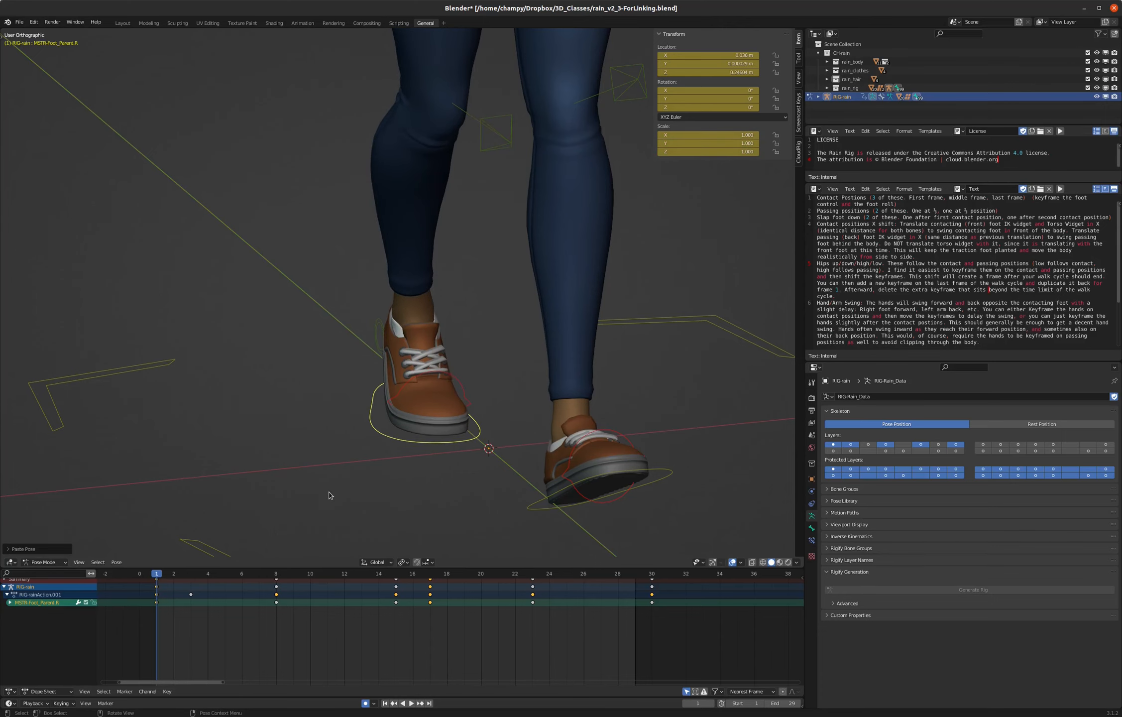
- Expand the right foot's channels and delete all of its X, Y and Z Scale keyframes
click(10, 602)
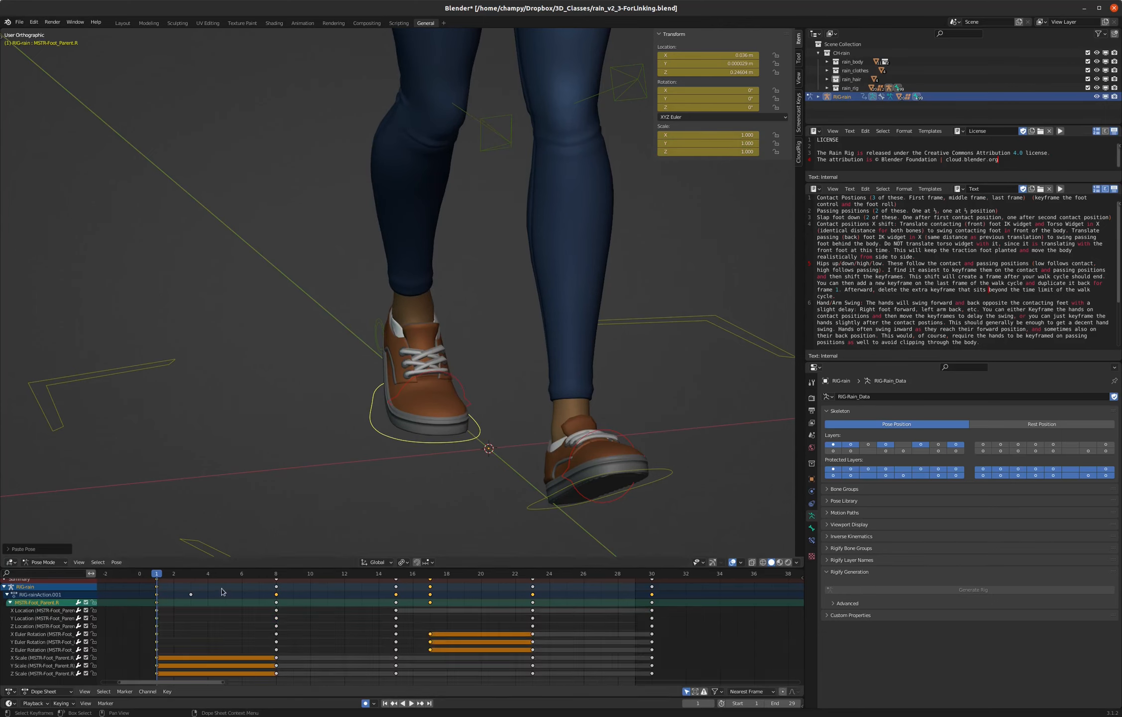
middle_drag(443, 425, 426, 408)
key(KP_1)
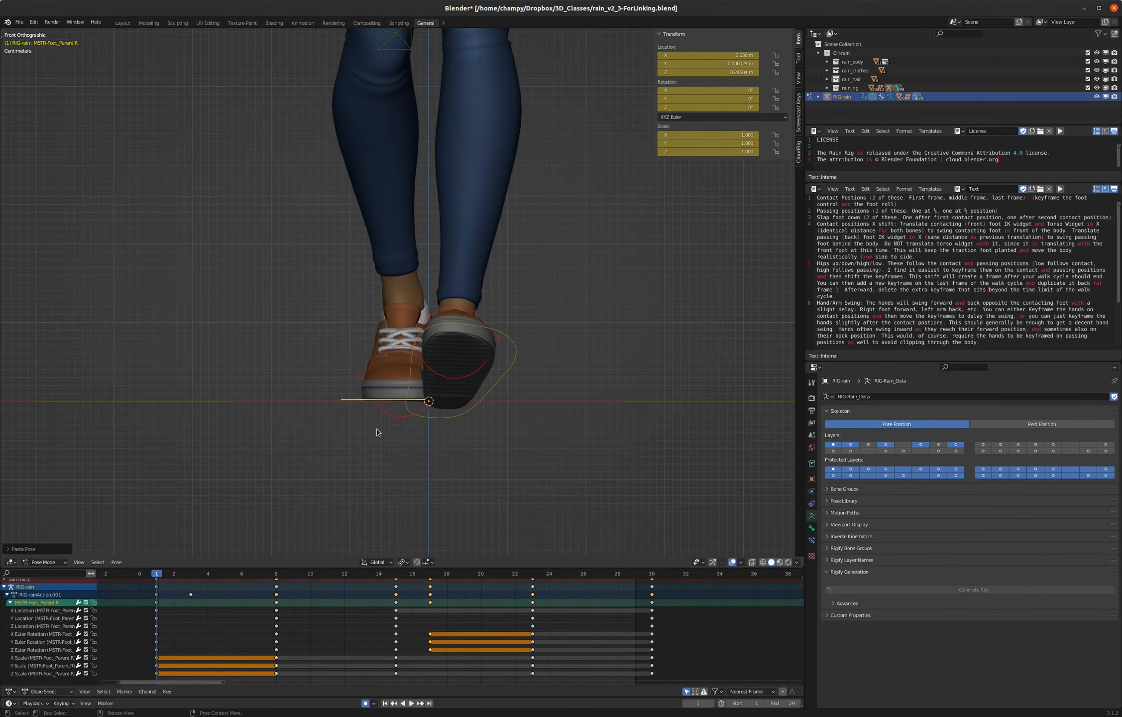
click(38, 658)
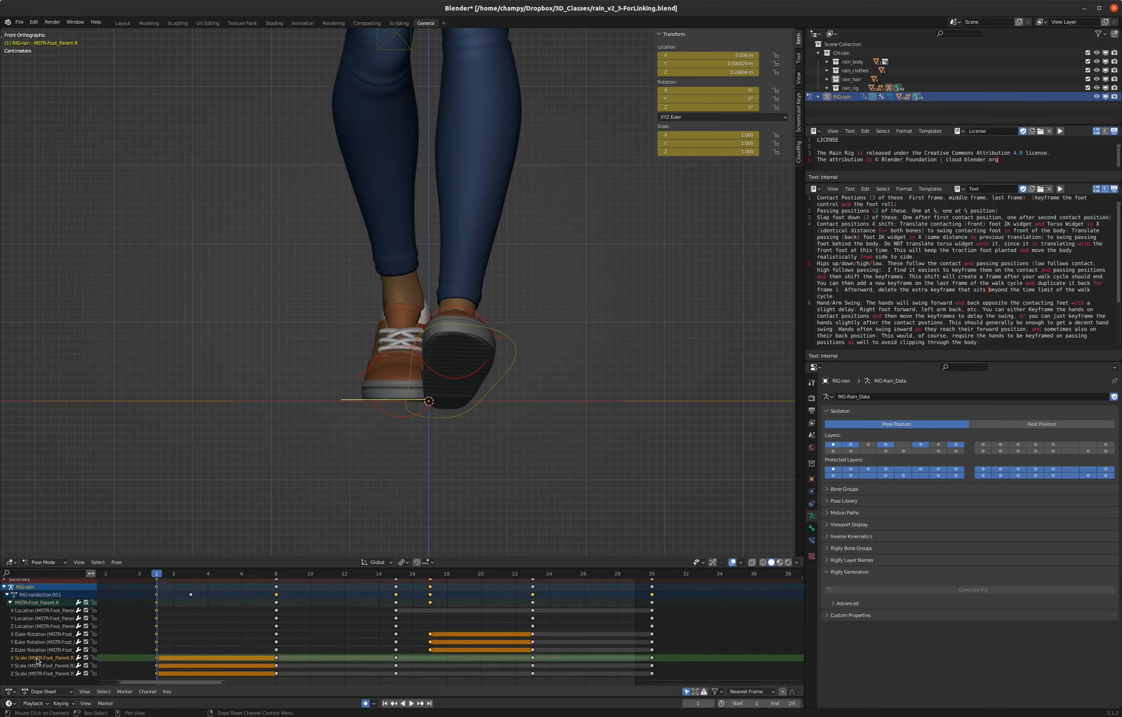
drag(149, 657, 677, 680)
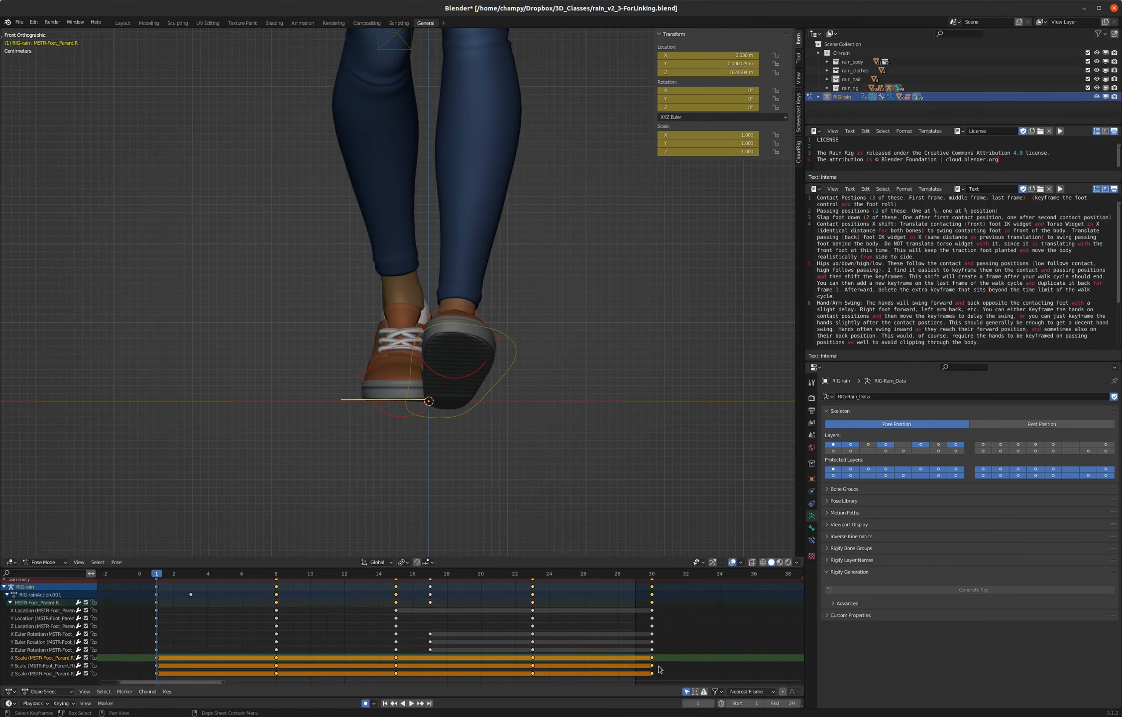
key(Delete)
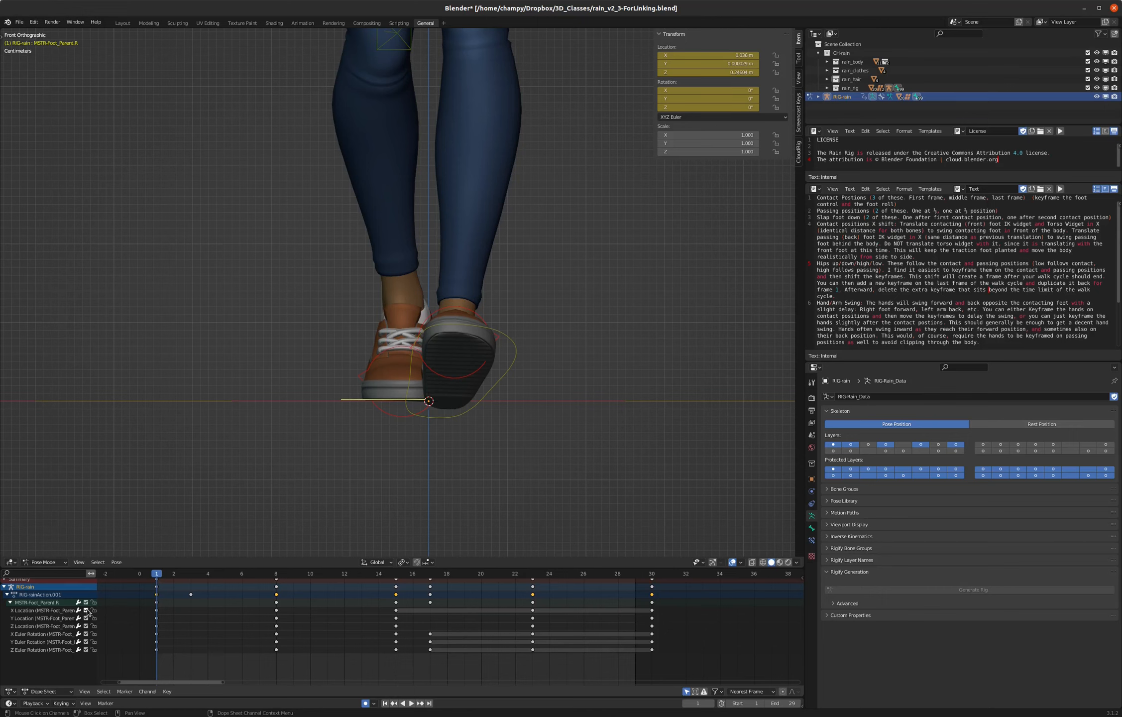
- Duplicate the right foot's X Location key from frame 1 to the contact pose at frame 15
click(29, 613)
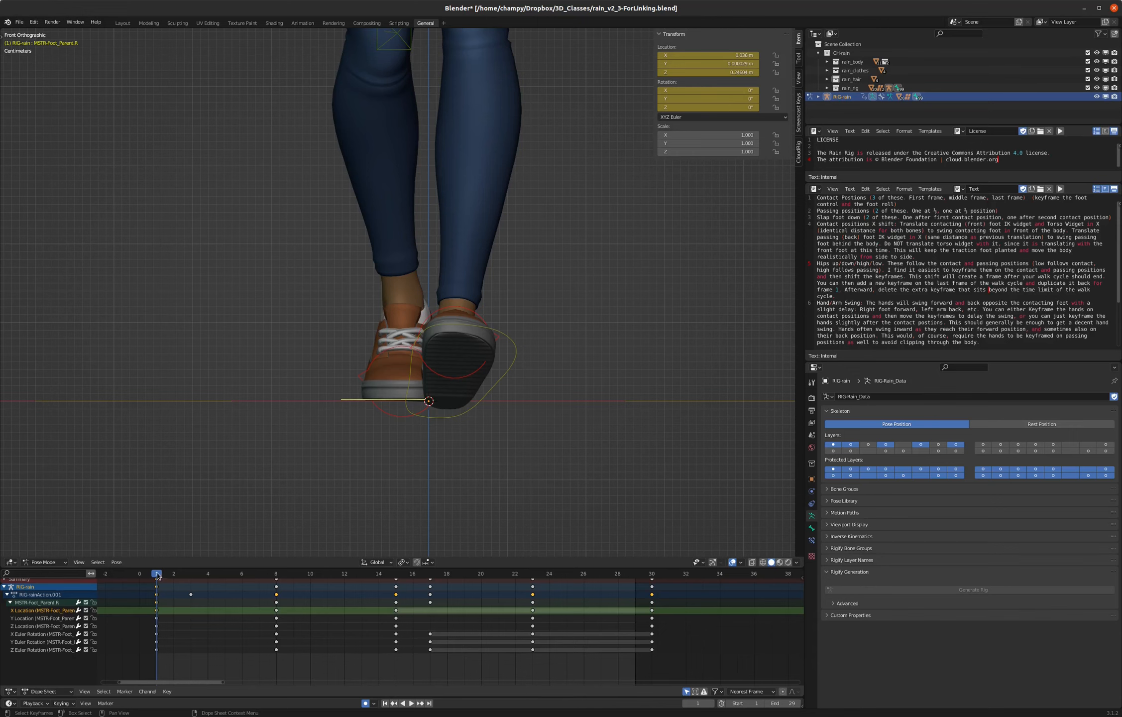
drag(163, 576, 278, 583)
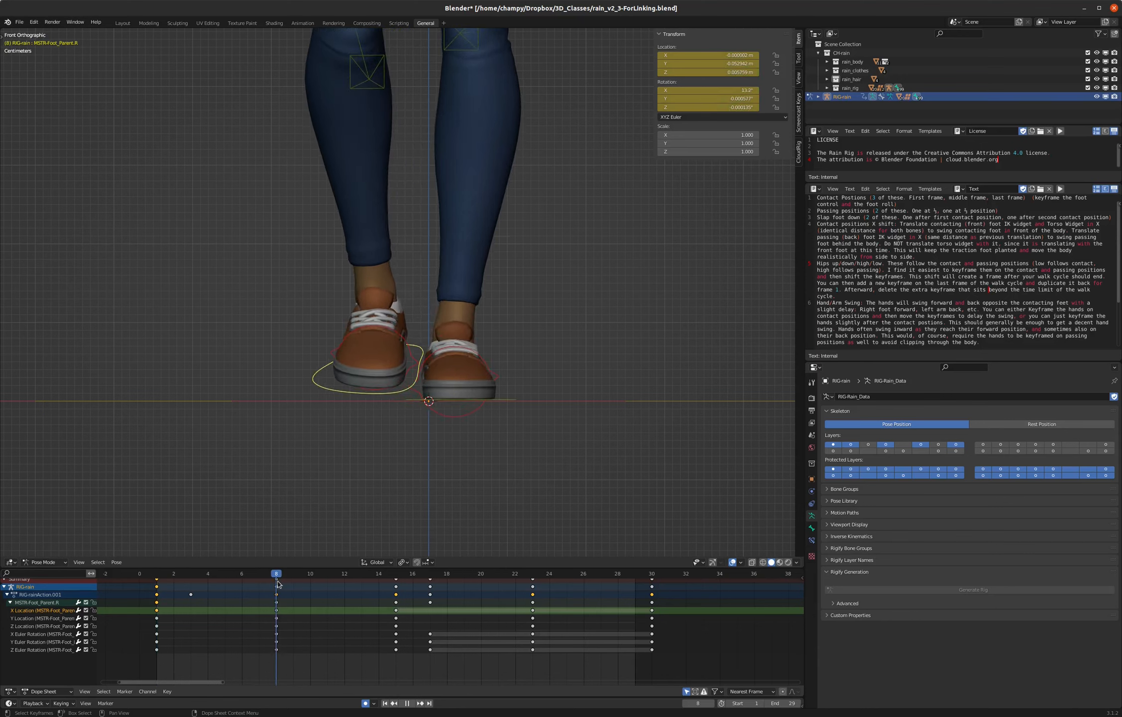
key(space)
key(Escape)
key(space)
drag(197, 576, 157, 612)
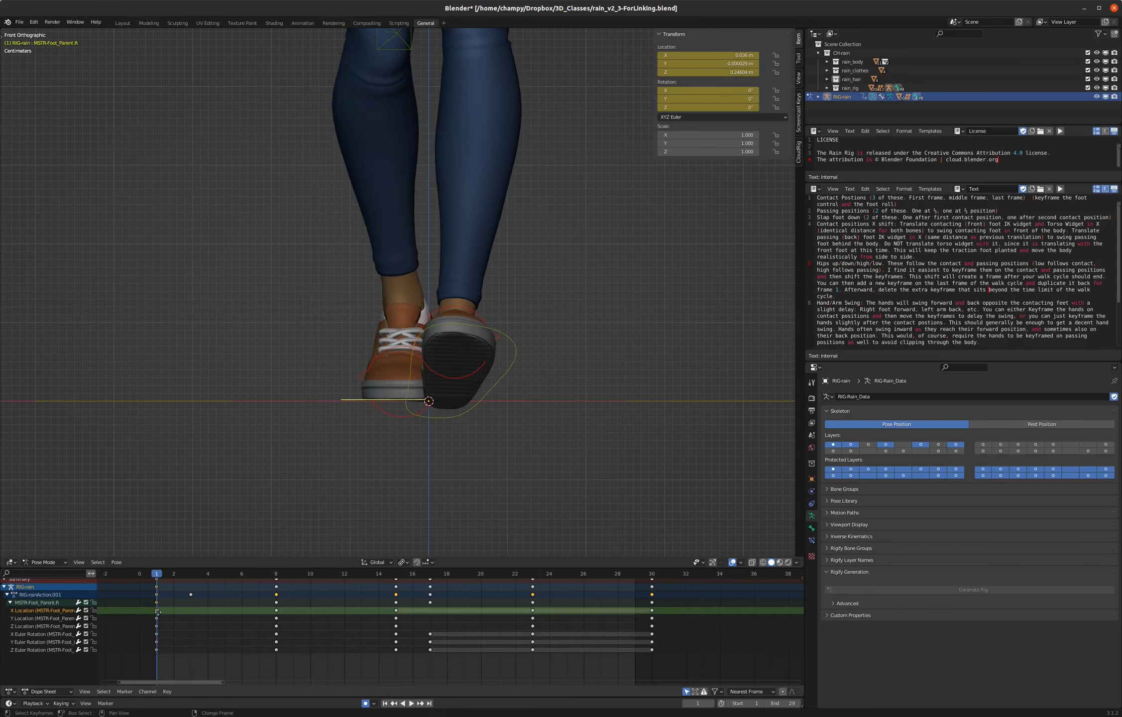
key(shift+d)
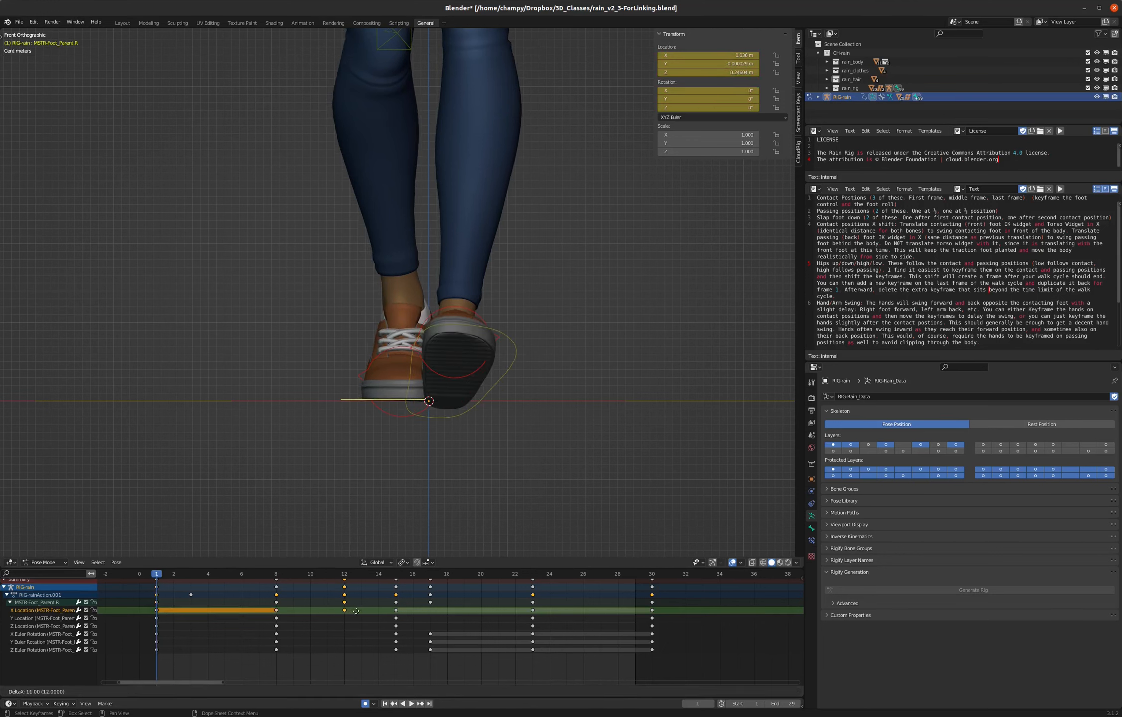
click(396, 612)
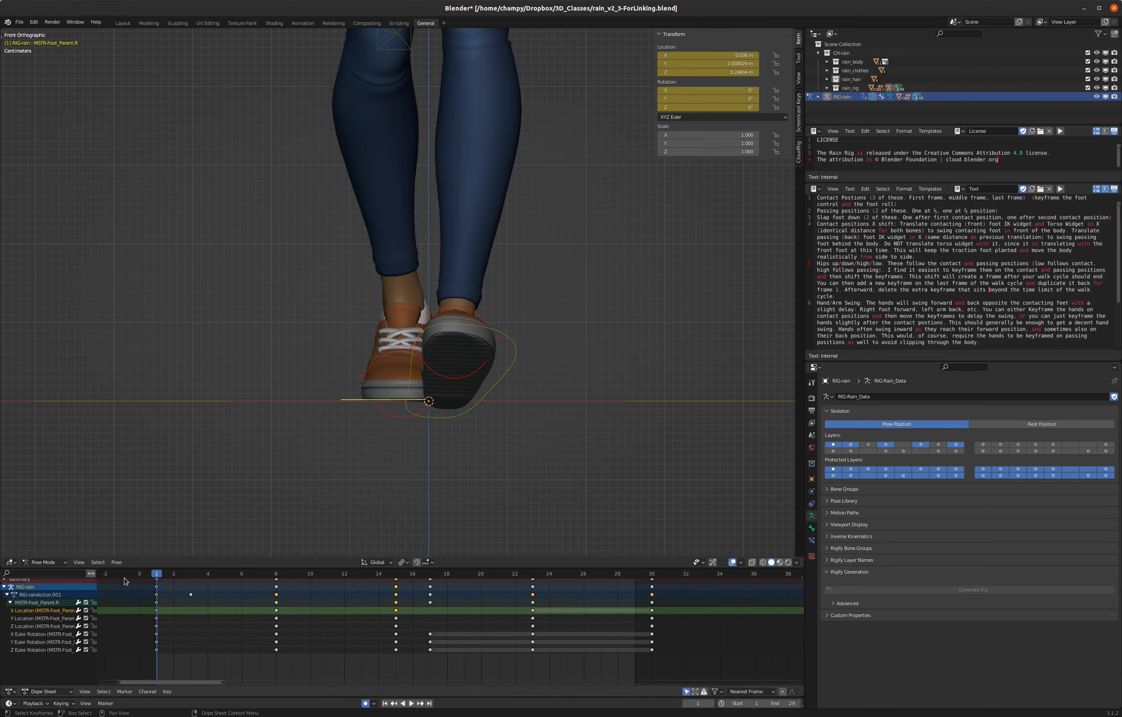
- Duplicate the right foot's X Location key from frame 15 to frames 23 and 30, and play back the walk from the front and side
key(space)
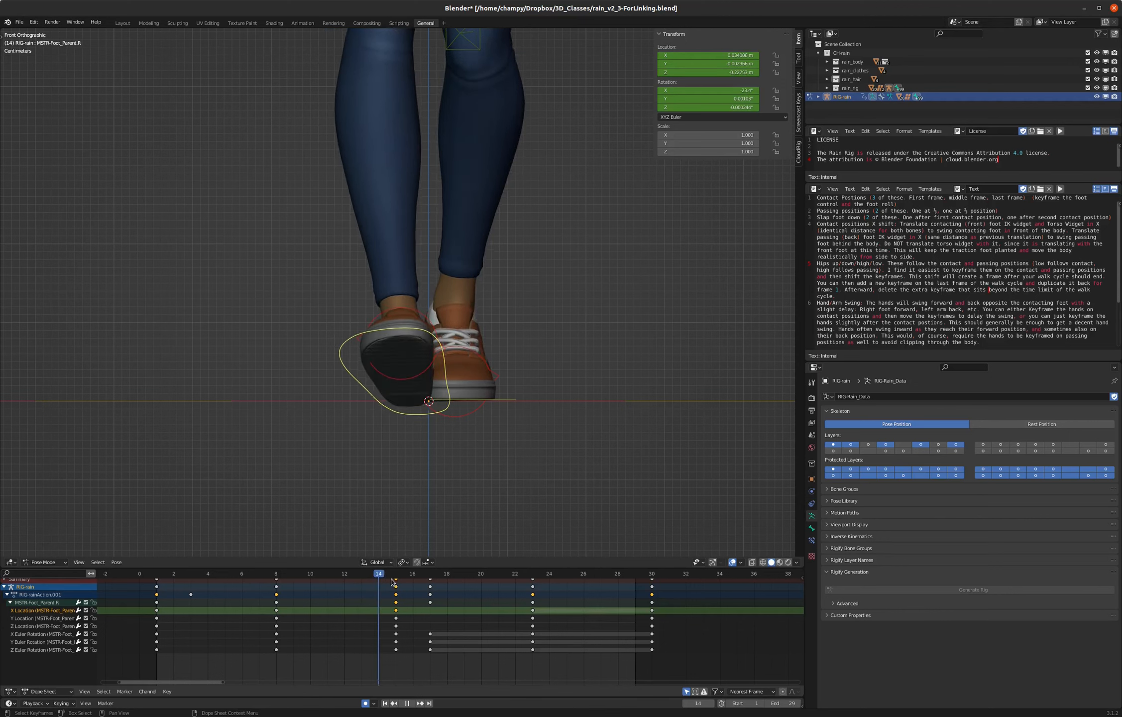
key(space)
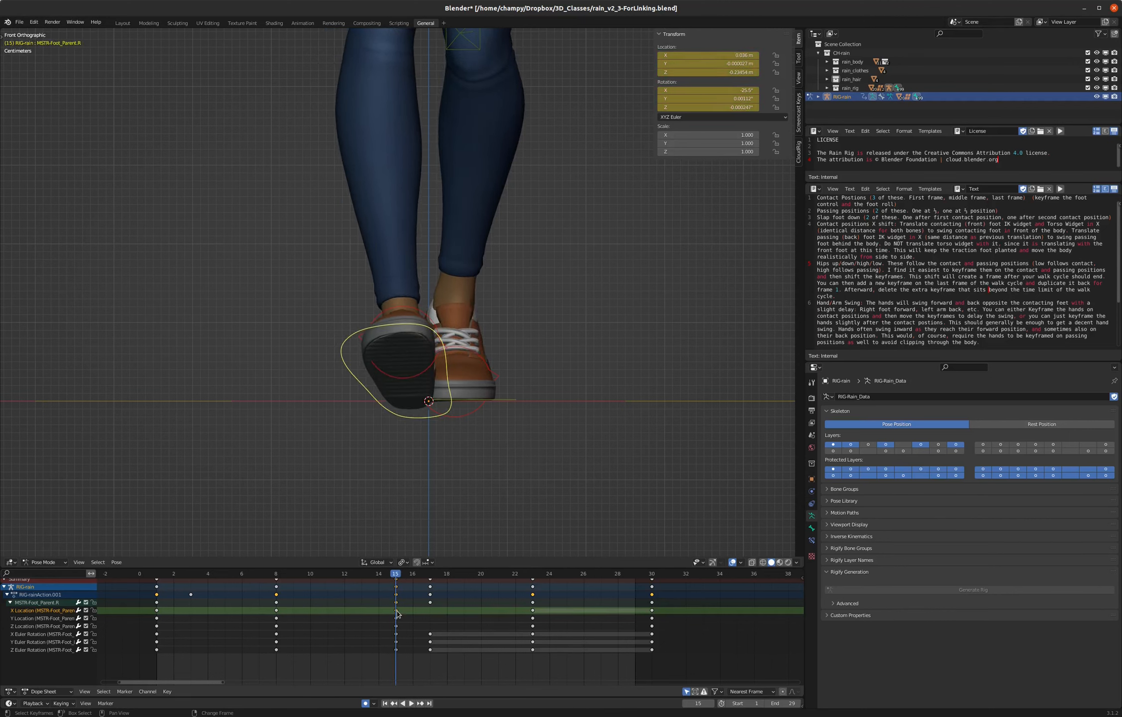
drag(396, 613, 532, 616)
click(532, 616)
key(shift+d)
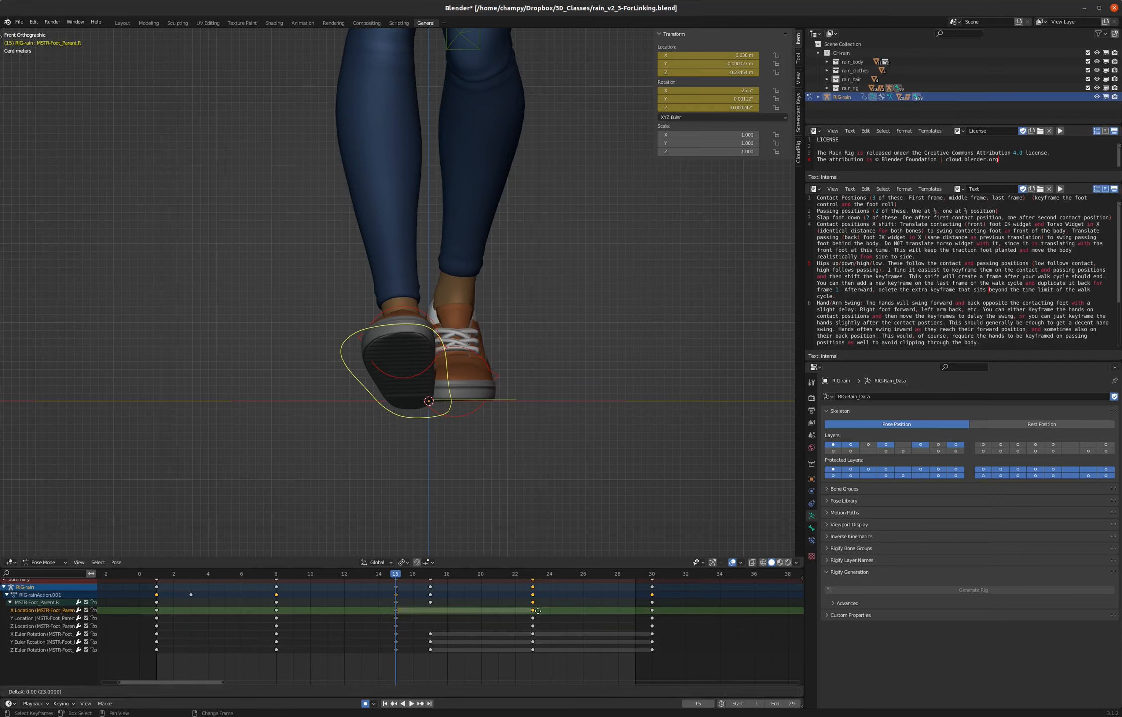
click(651, 614)
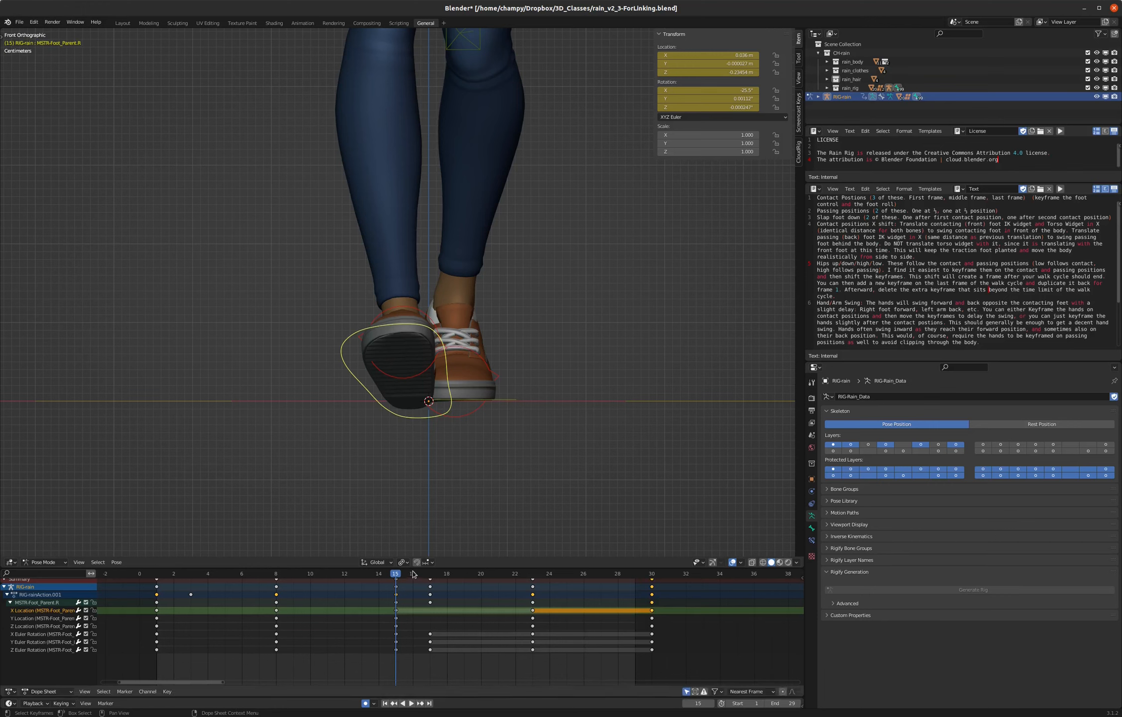
key(space)
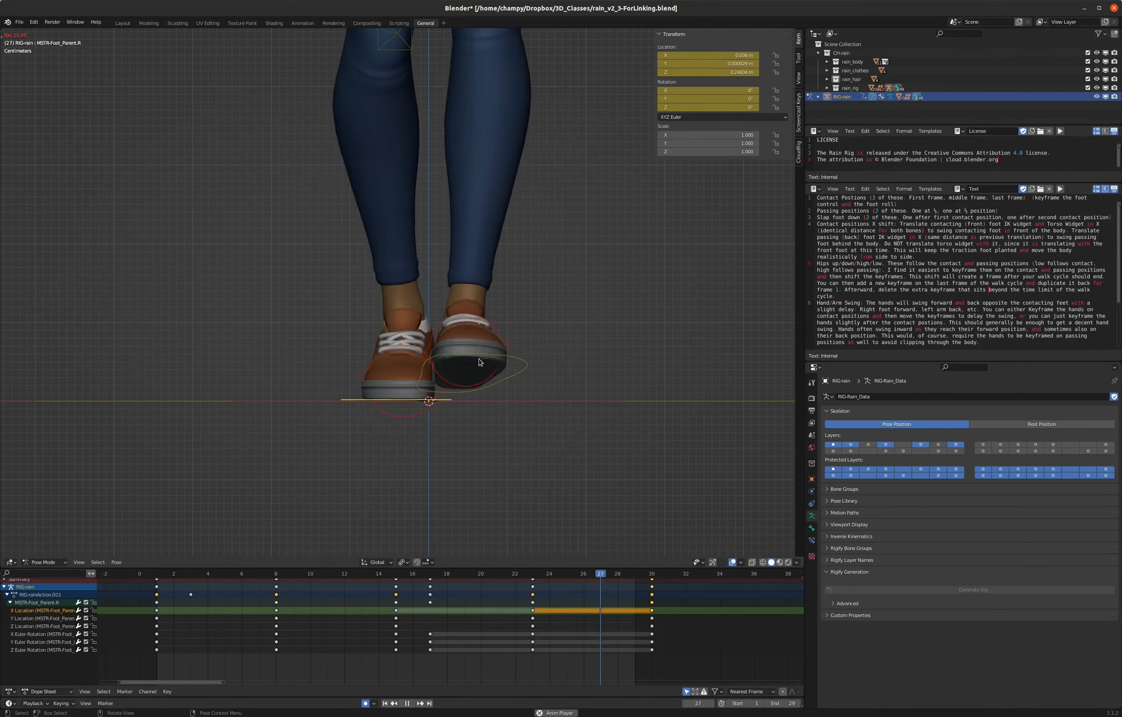
middle_drag(440, 408, 395, 357)
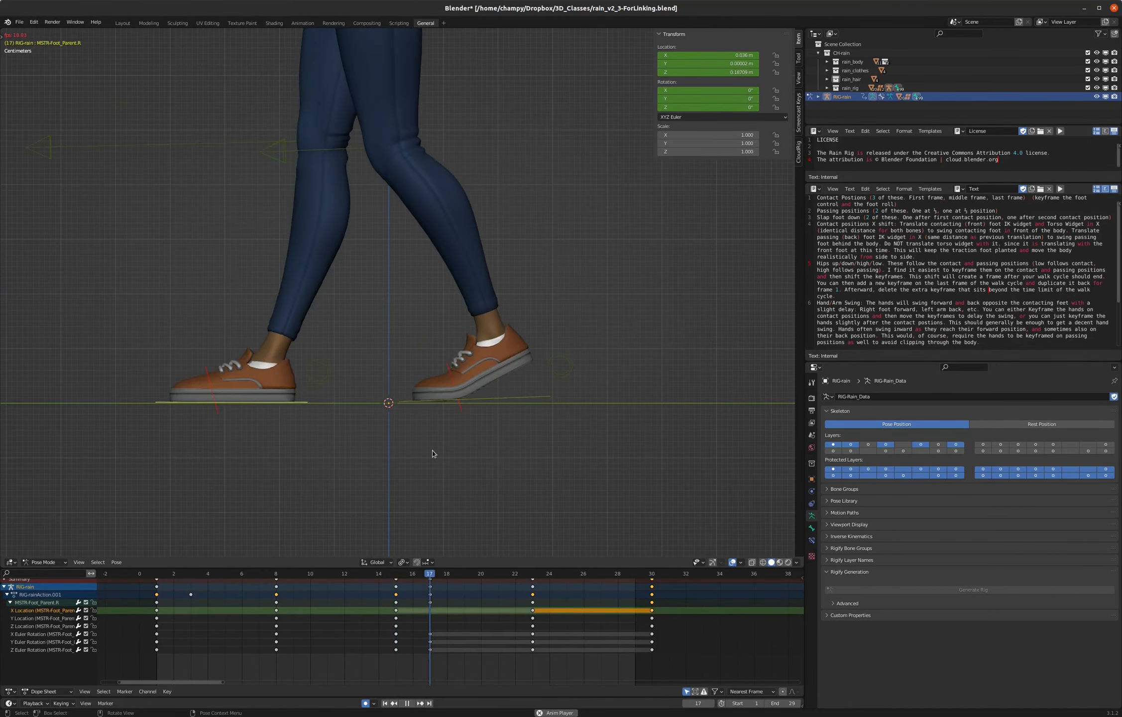
scroll(492, 480, down, 6)
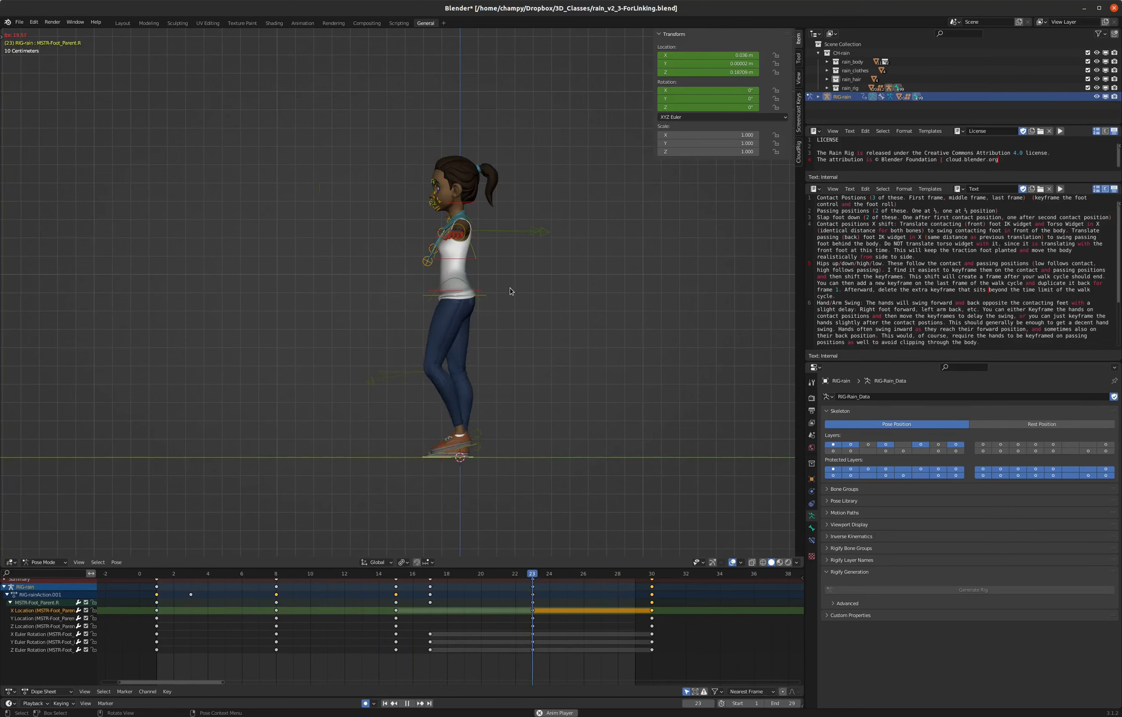
scroll(508, 303, up, 2)
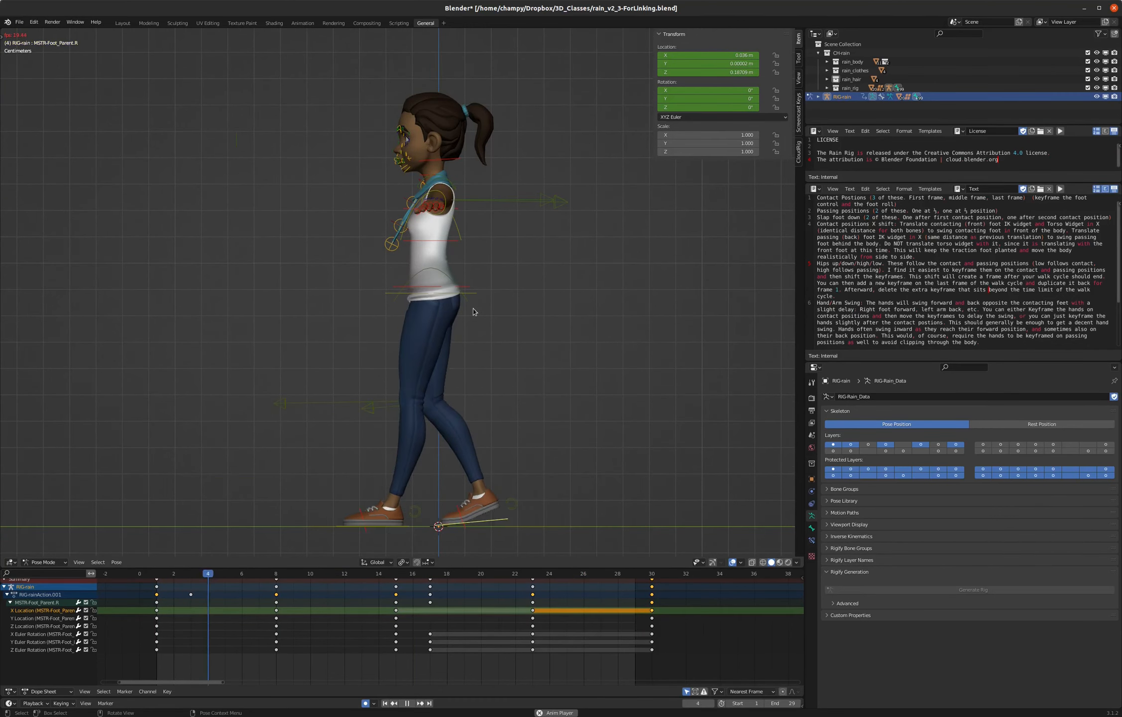
key(space)
- At frame 1, move the pelvis control down about 0.048 m and forward about 0.01 m, checking the pose from the front and side
click(157, 575)
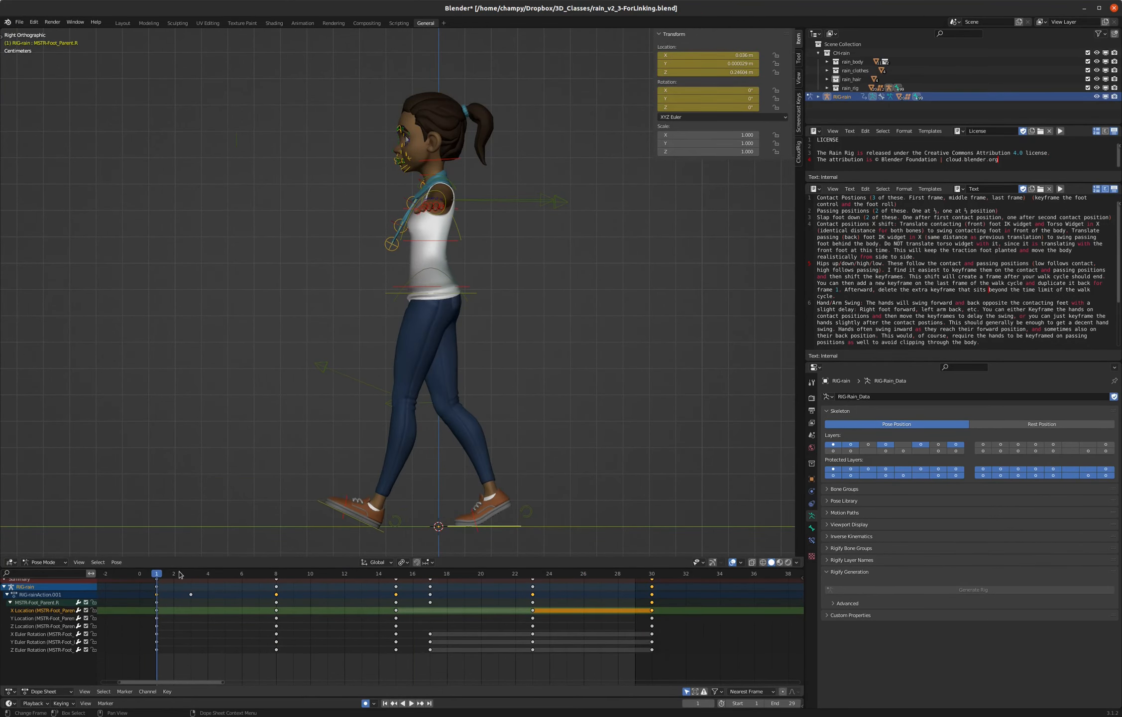
click(474, 297)
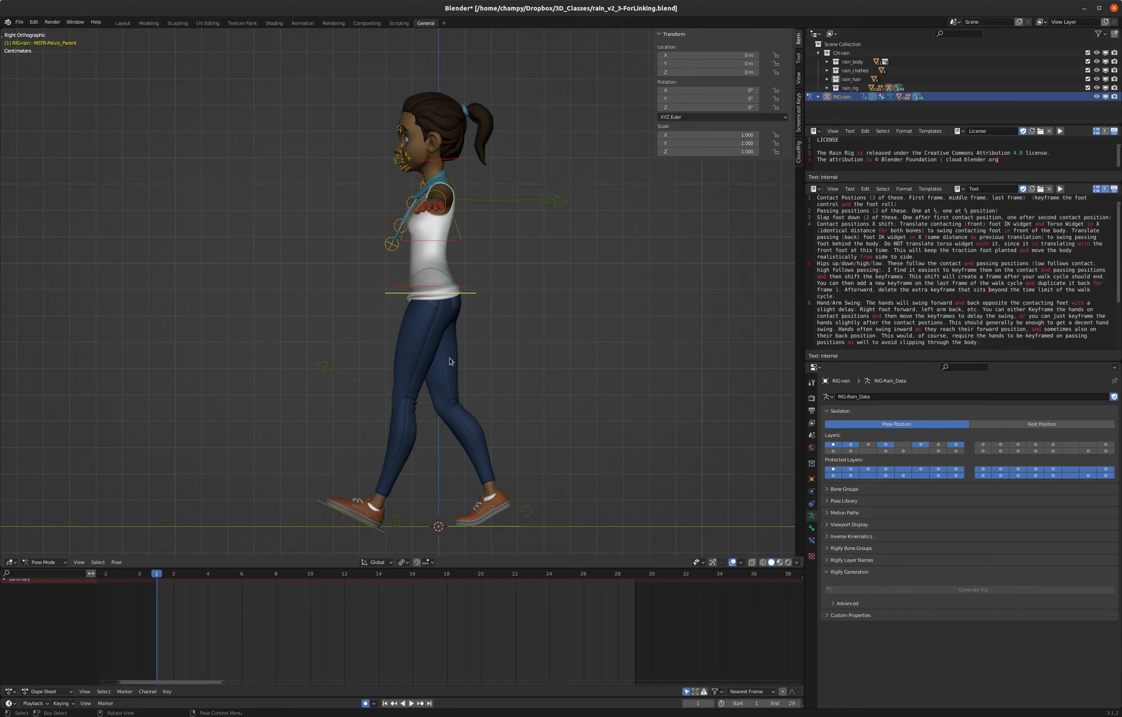
key(g)
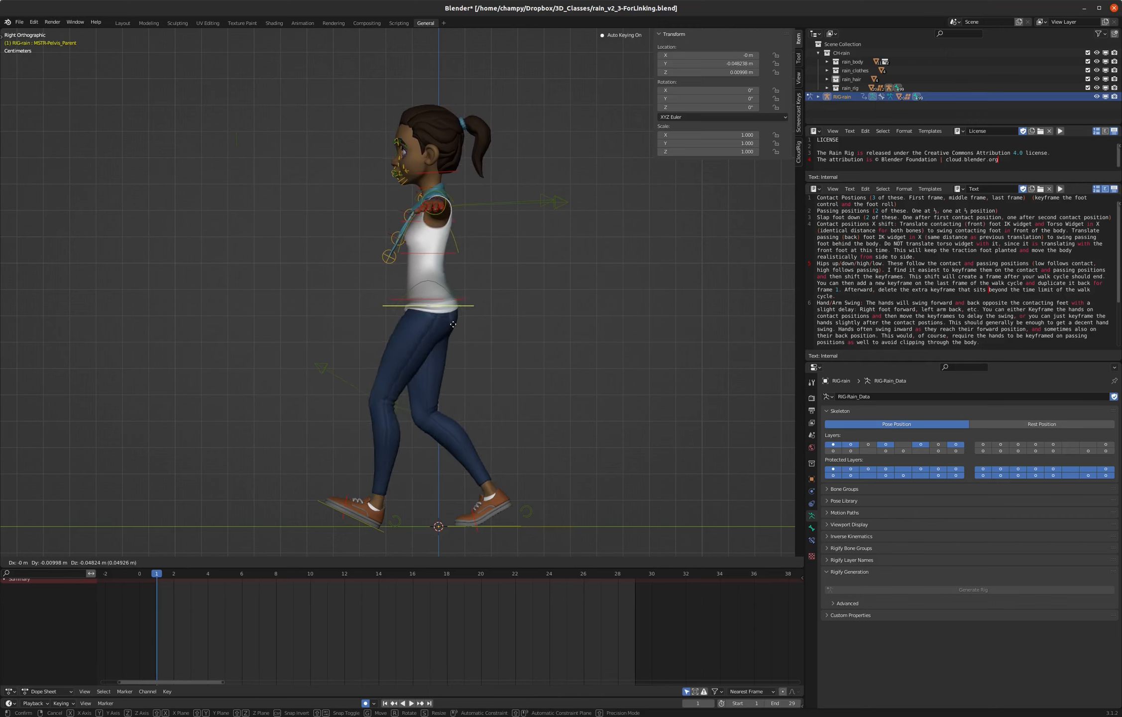
click(454, 322)
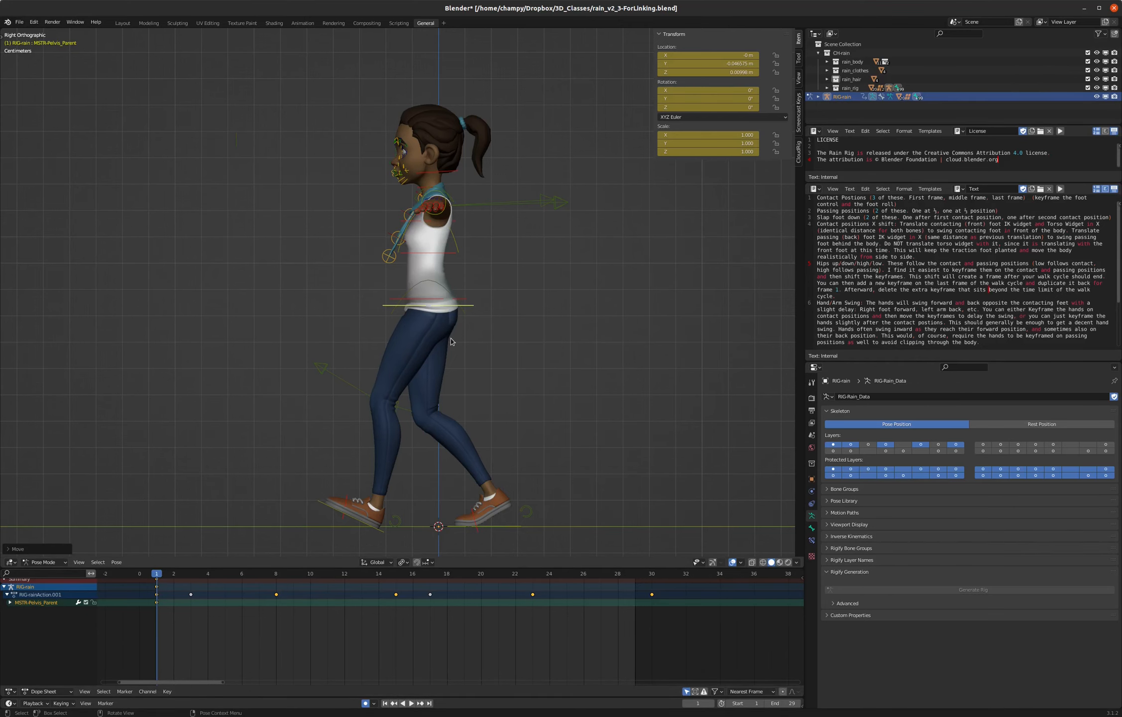
key(KP_1)
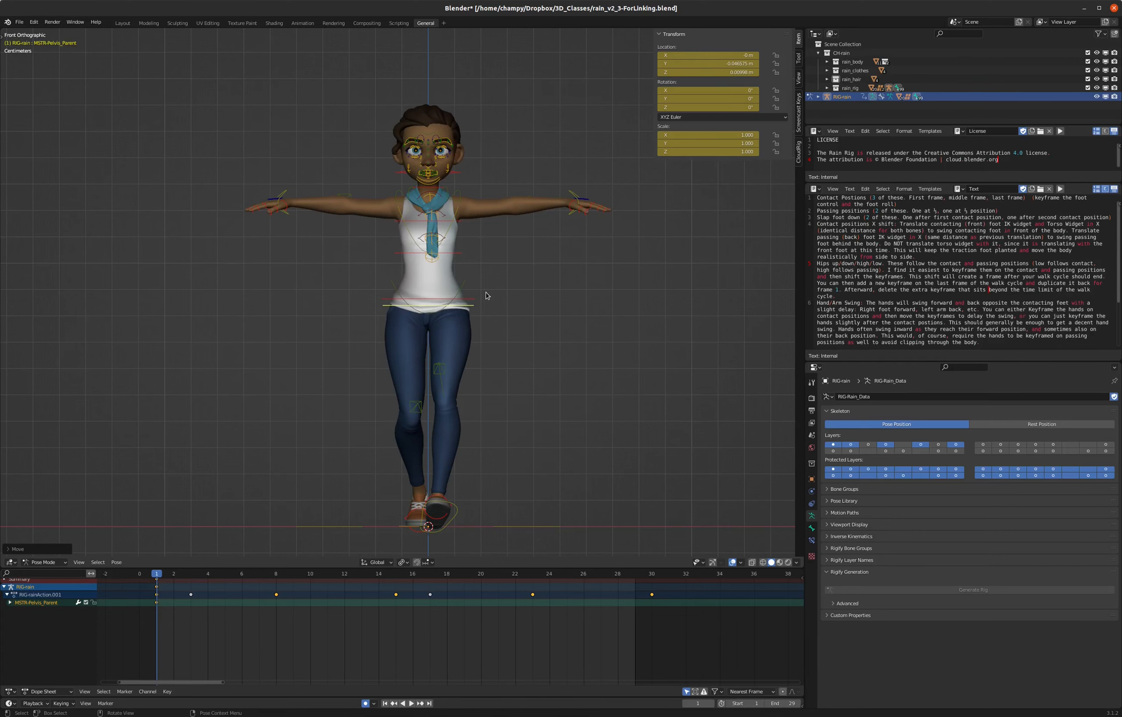
key(KP_3)
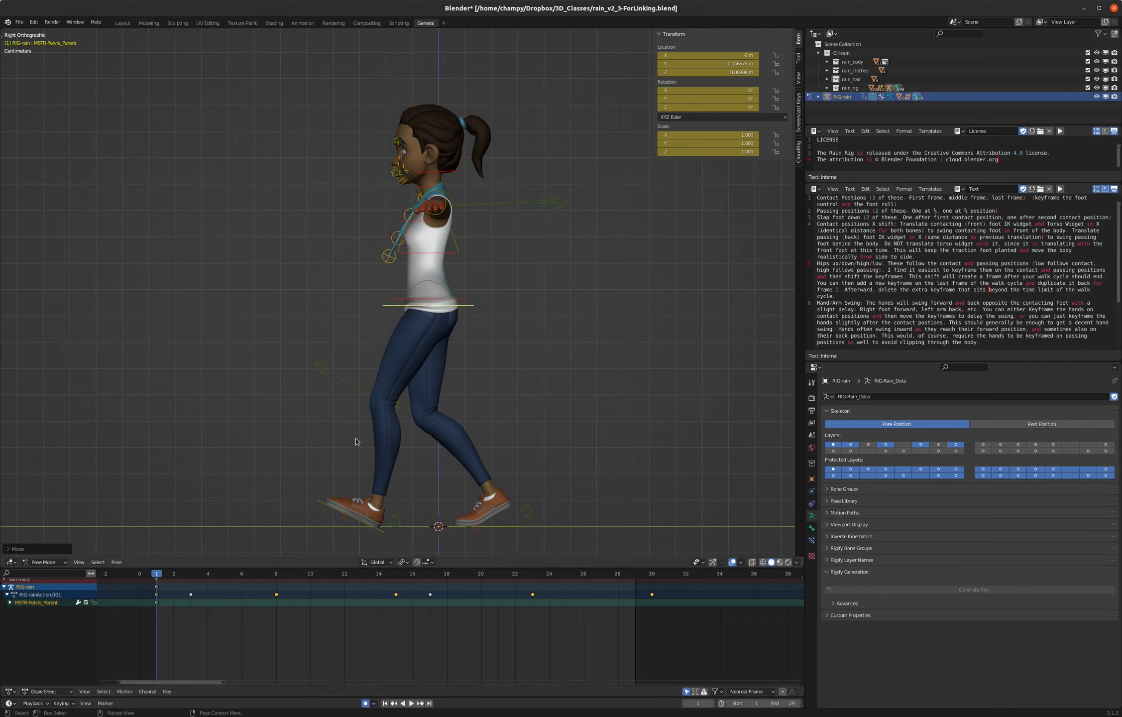
- Copy the pelvis control's pose from frame 1 and paste it at the contact poses on frames 15 and 30
right_click(492, 334)
click(477, 332)
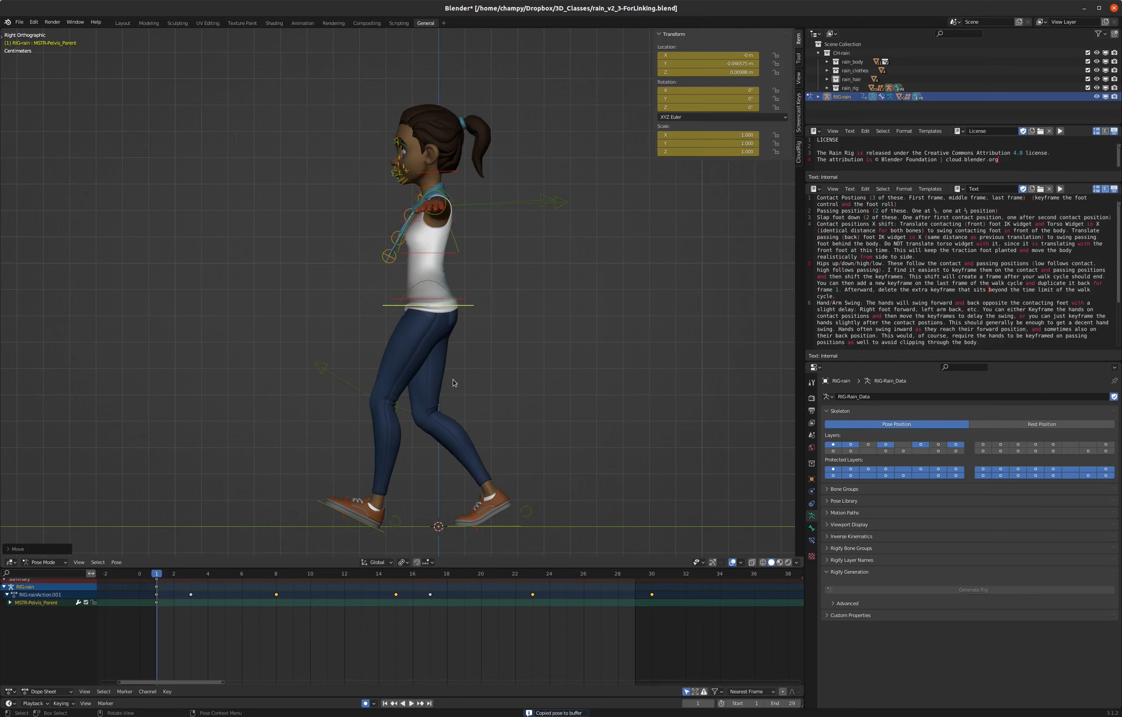
click(397, 576)
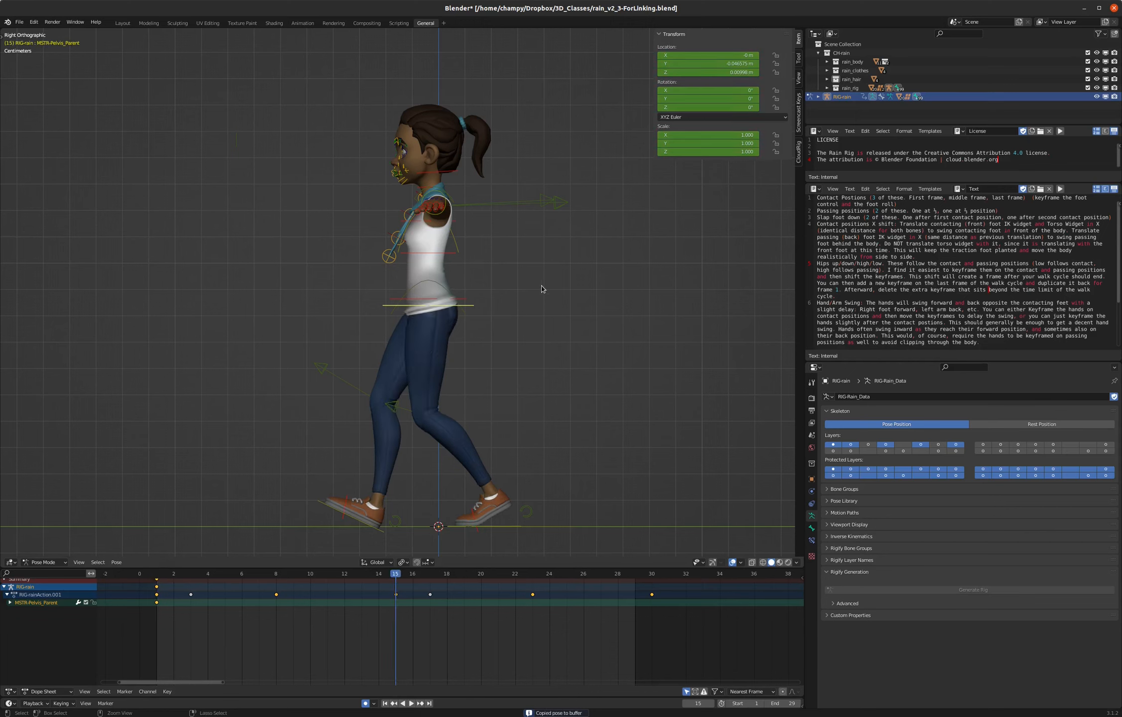
key(ctrl+v)
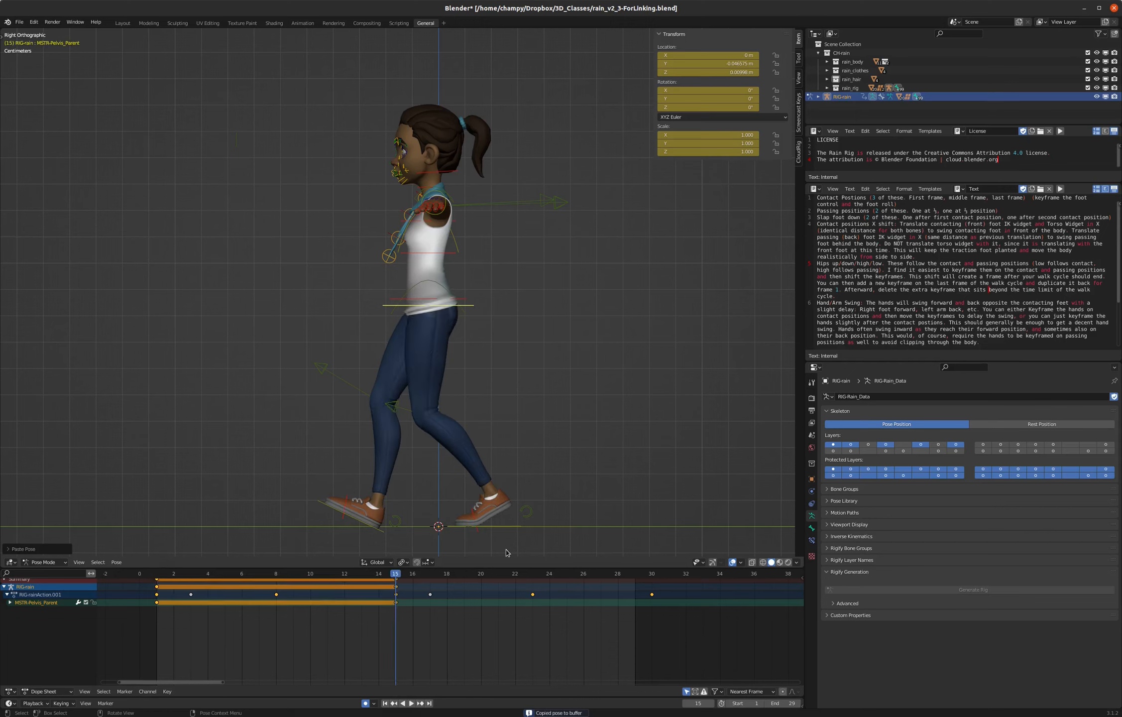
click(652, 575)
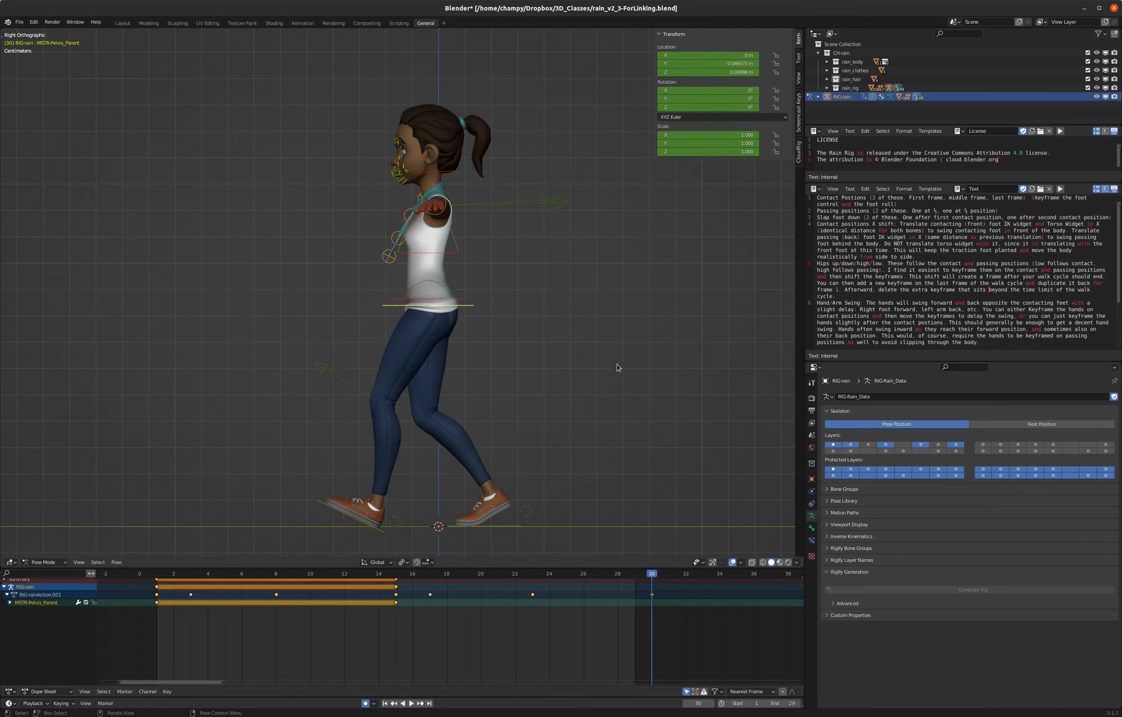
key(ctrl+v)
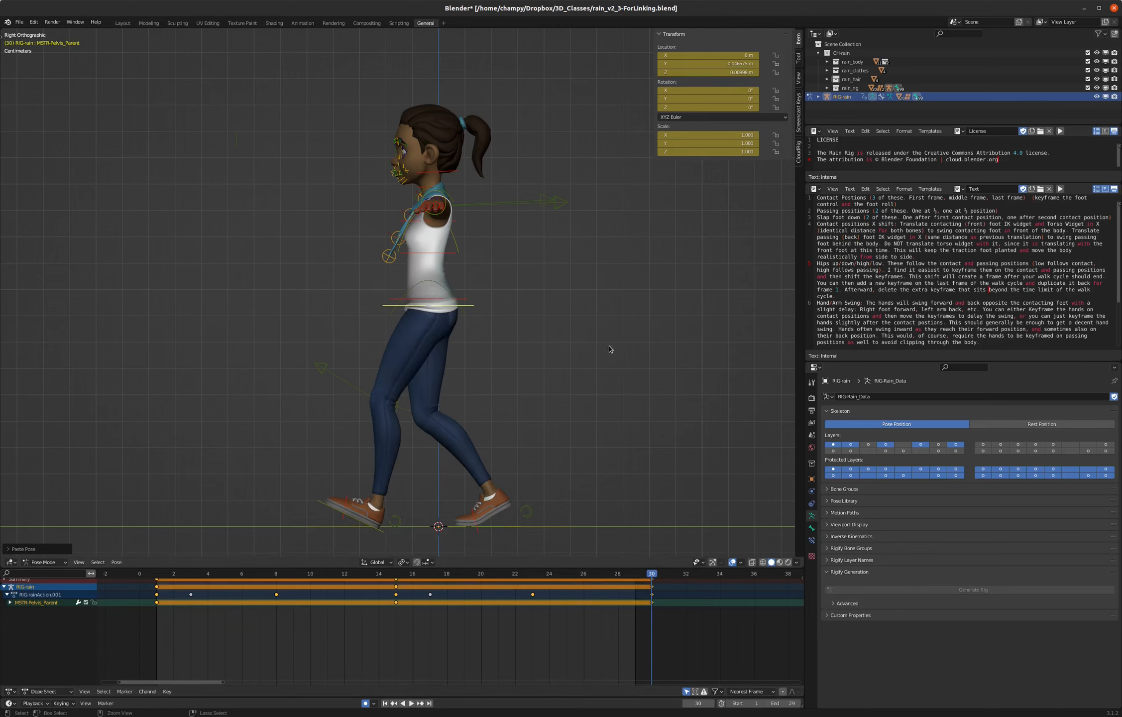
- At the passing pose on frame 8, raise the pelvis control about 0.042 m and keyframe it
key(space)
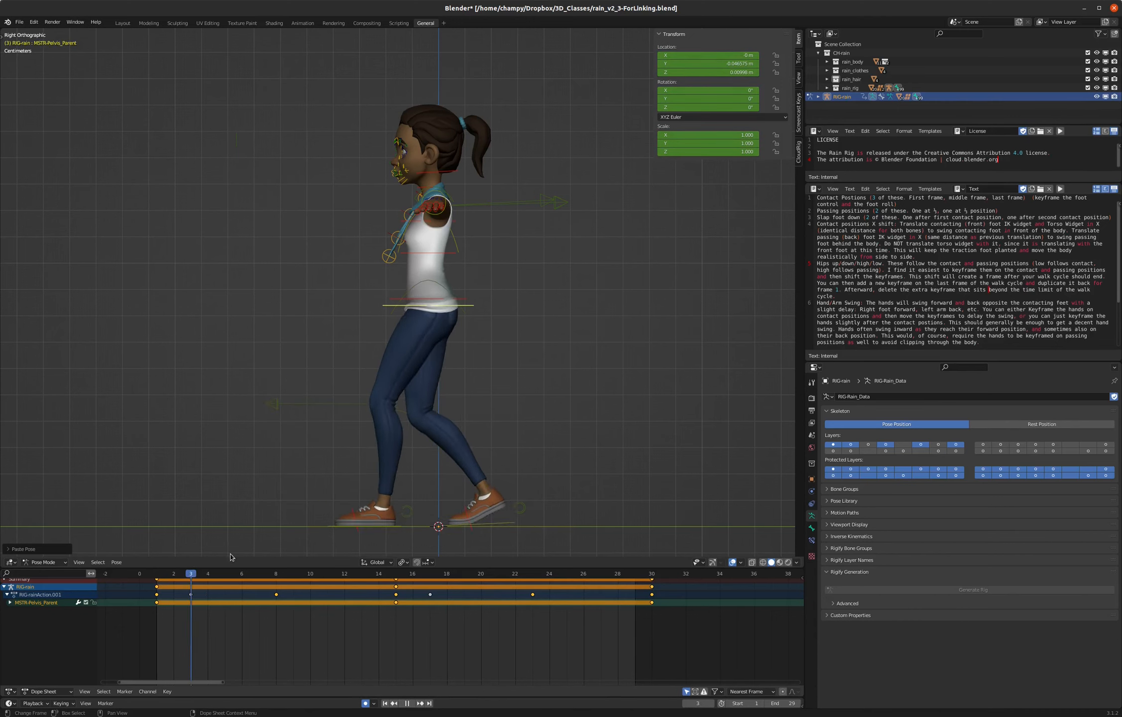
key(space)
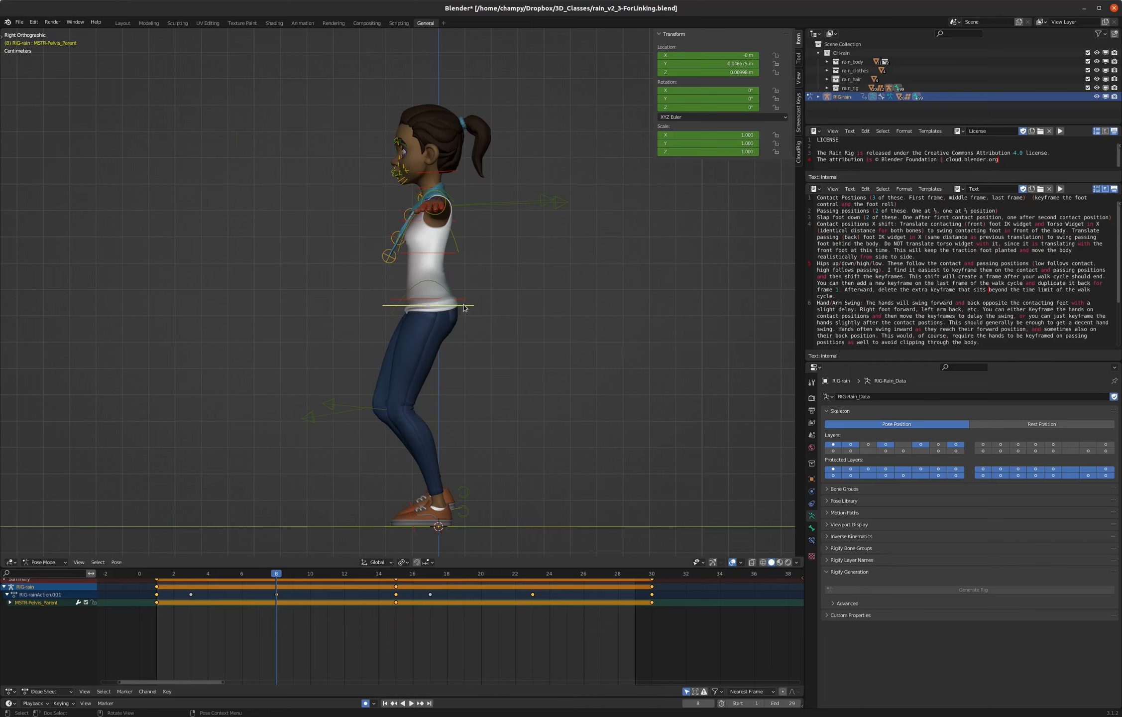
key(g)
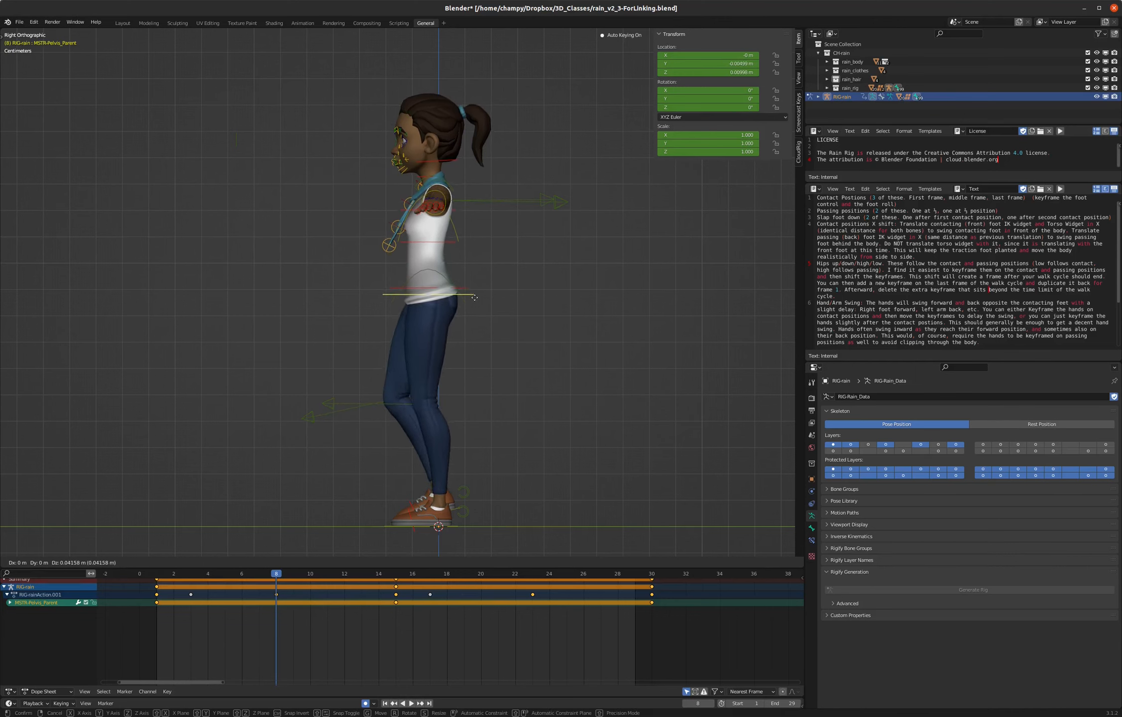
click(474, 301)
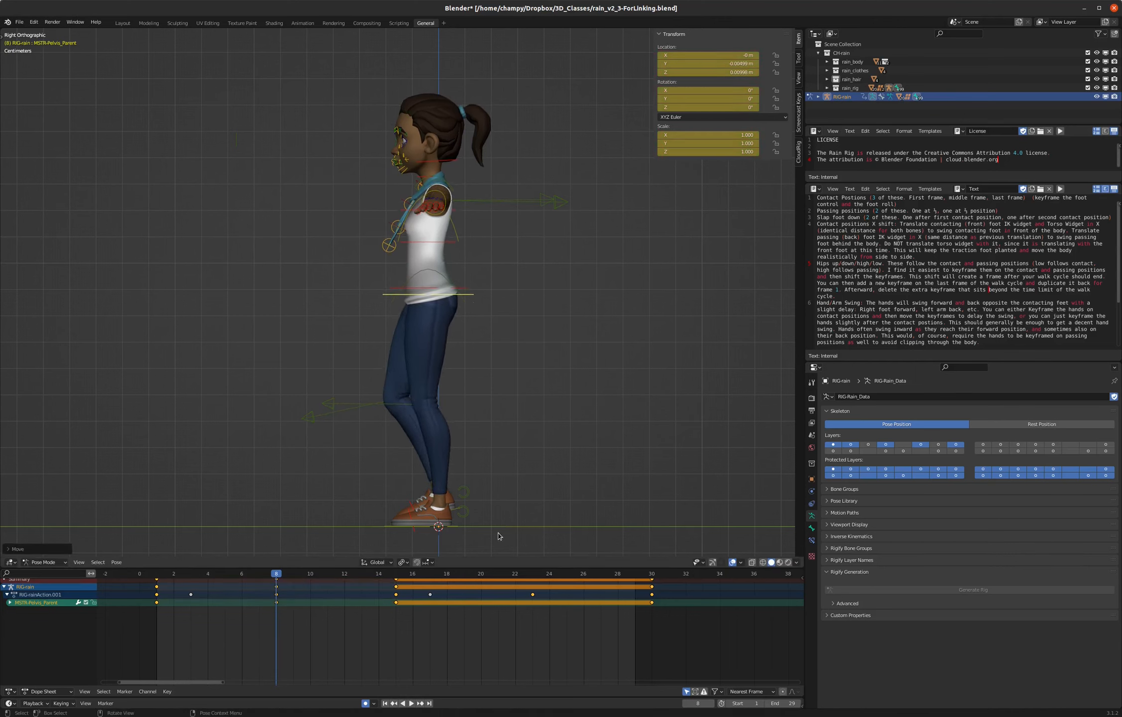
key(i)
- Copy the pelvis control's pose from frame 8, paste it at the passing pose on frame 23, and play back the walk
click(467, 307)
key(ctrl+c)
click(532, 573)
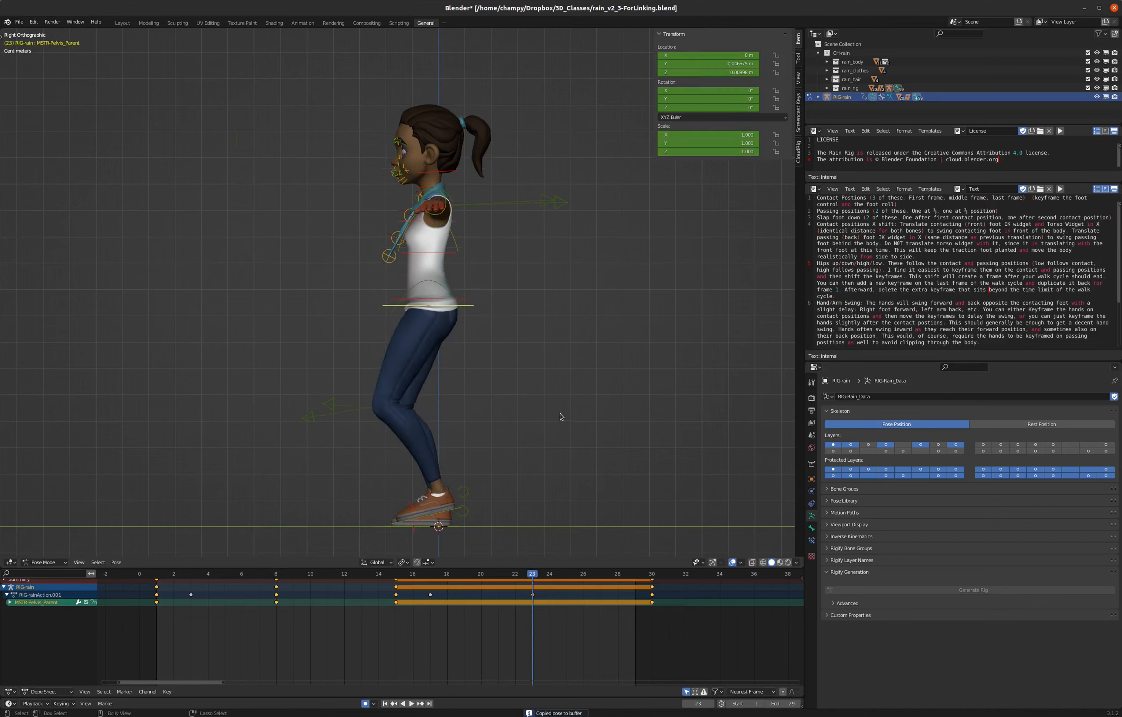
key(ctrl+v)
key(space)
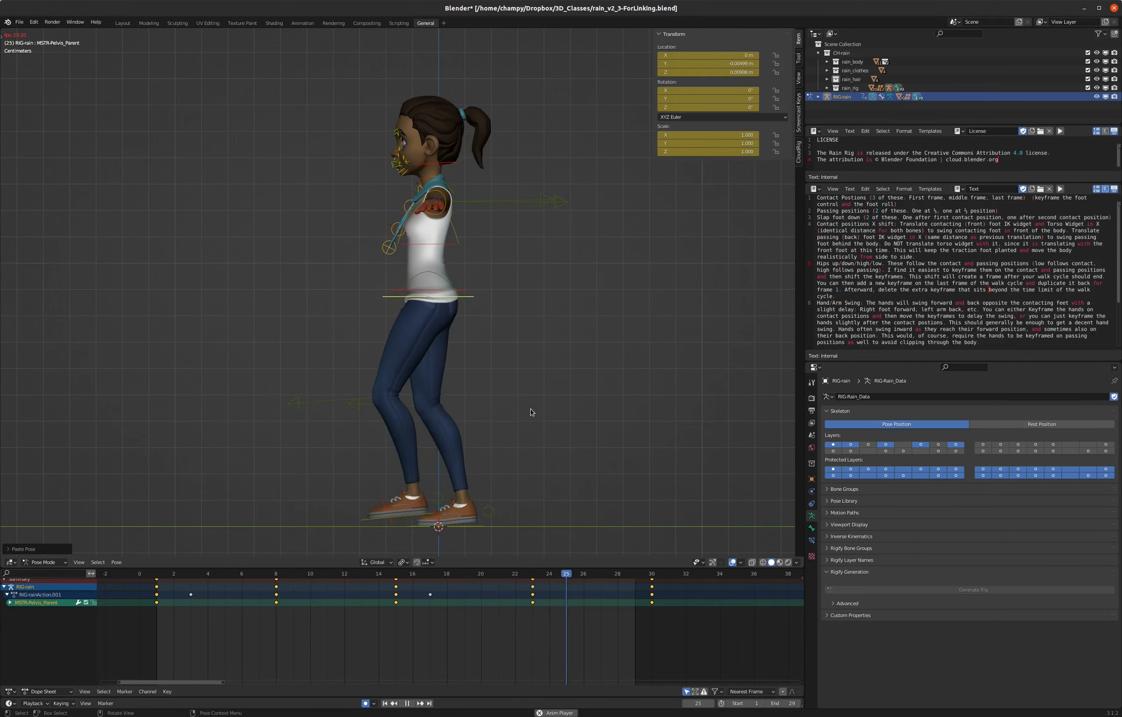
key(space)
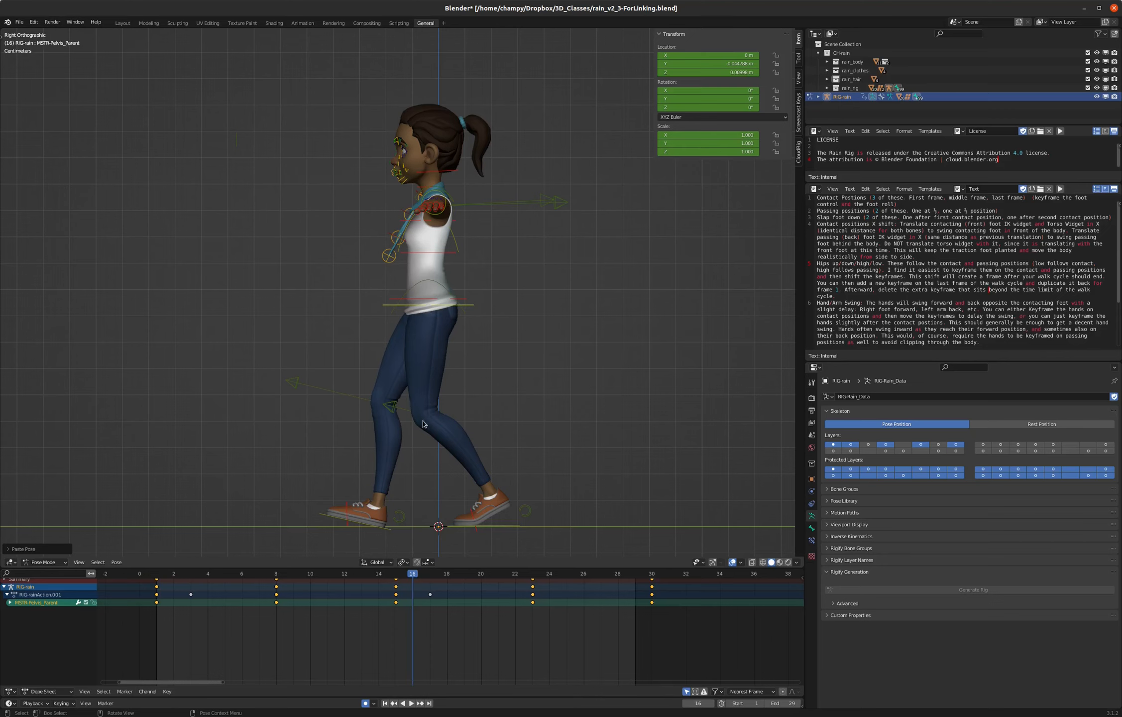
- Shift all the pelvis control's keyframes 3 frames later and play back the walk
click(159, 604)
shift+click(277, 603)
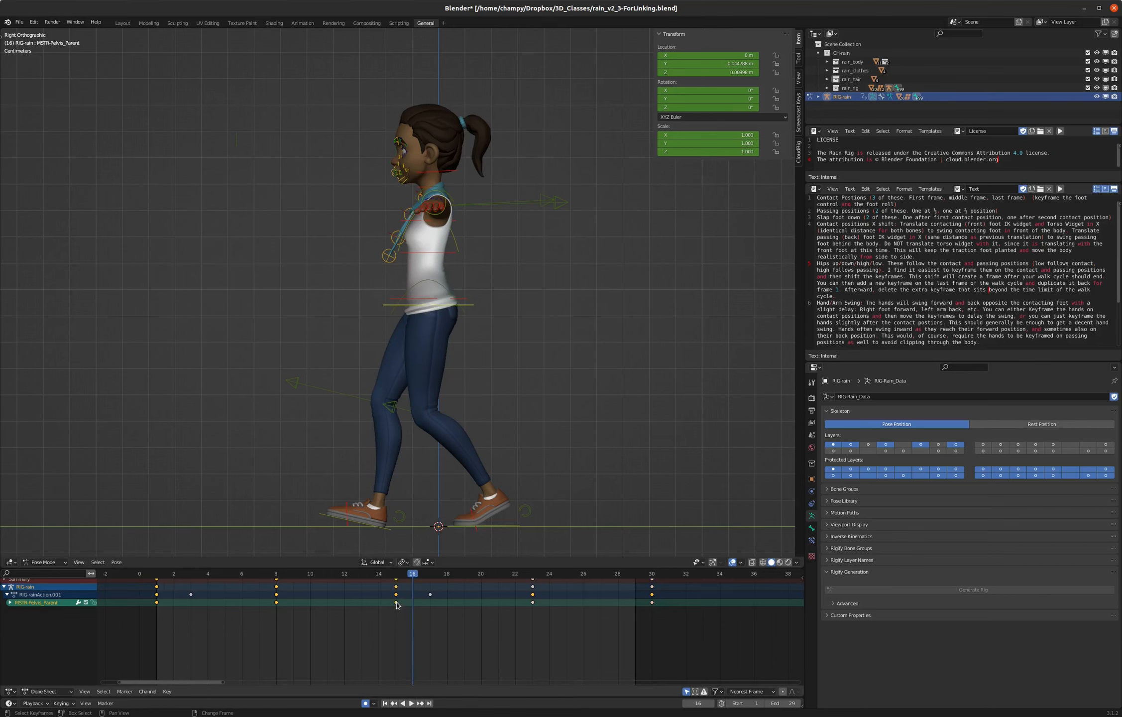
shift+click(533, 602)
shift+click(651, 602)
key(g)
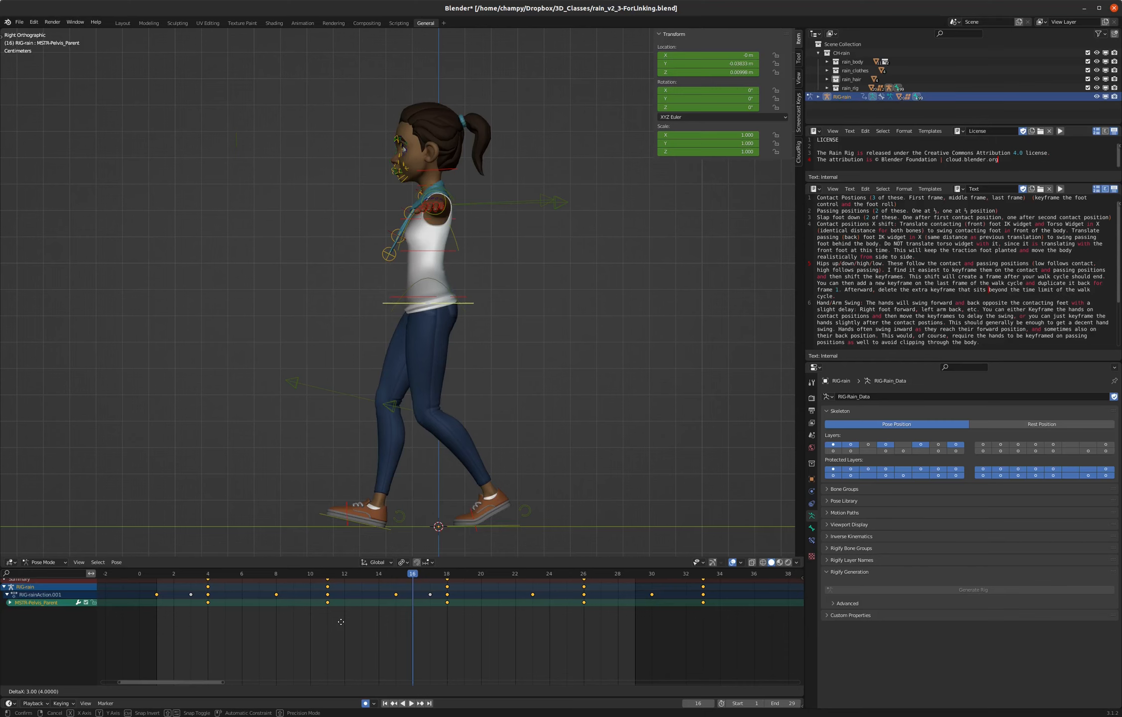
click(341, 625)
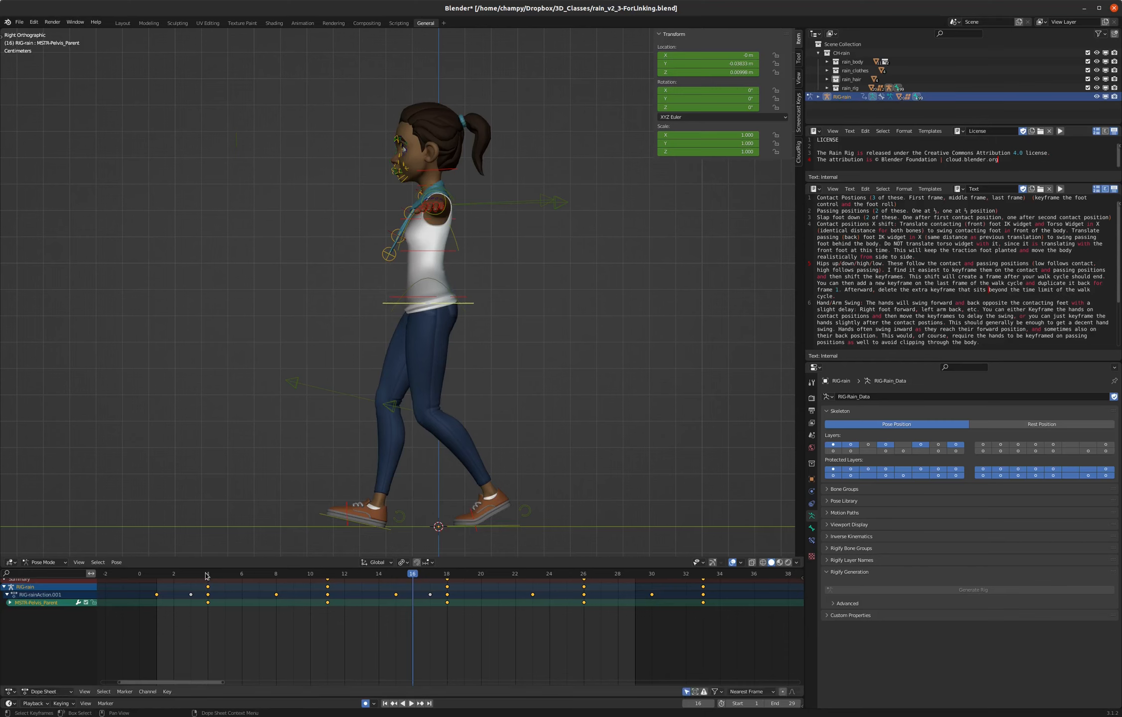
key(space)
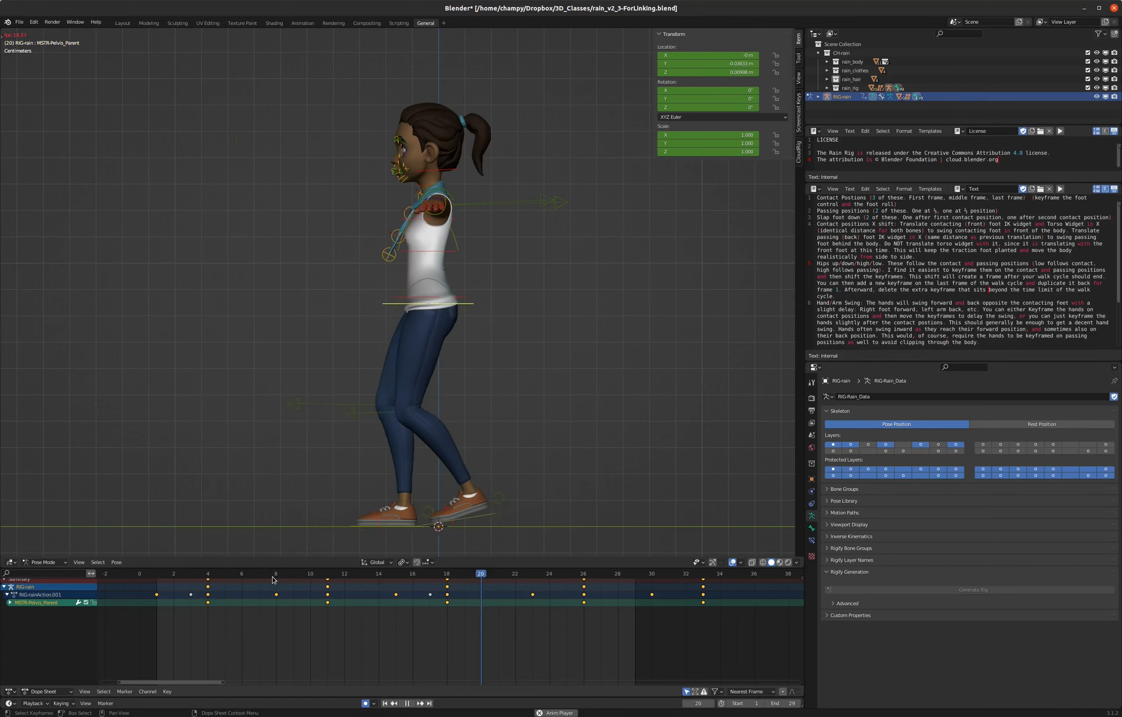
key(space)
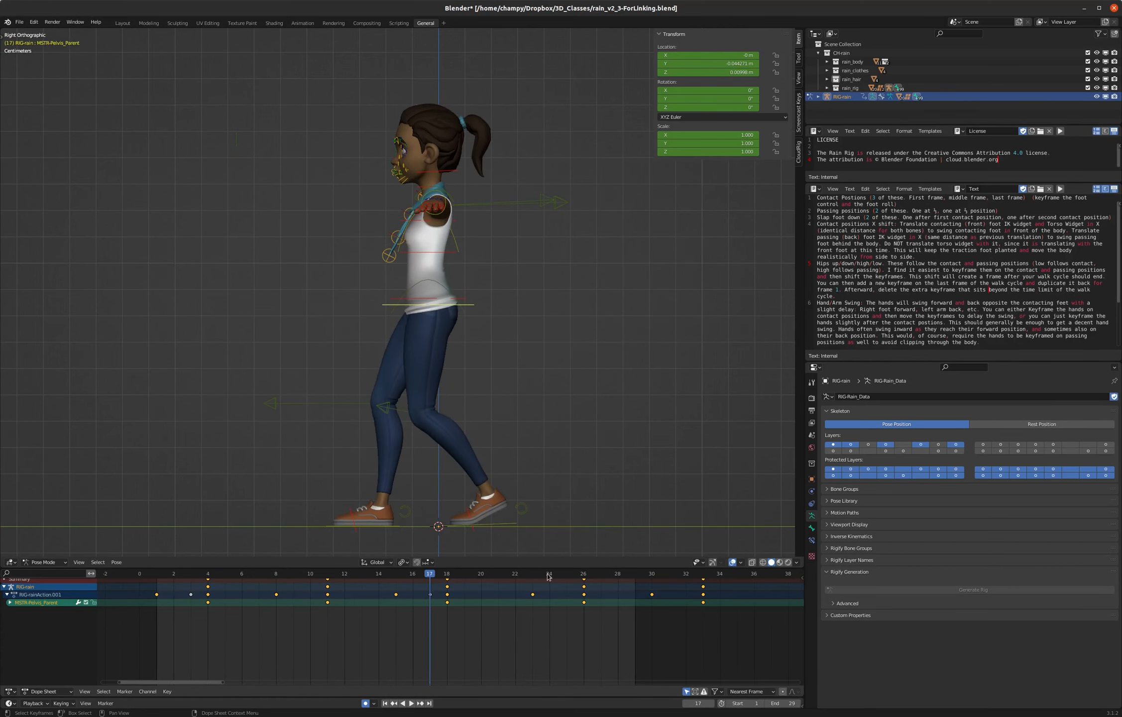
- Compare the pelvis height at frames 1, 29 and 30 and at the last pelvis key on frame 33
click(156, 573)
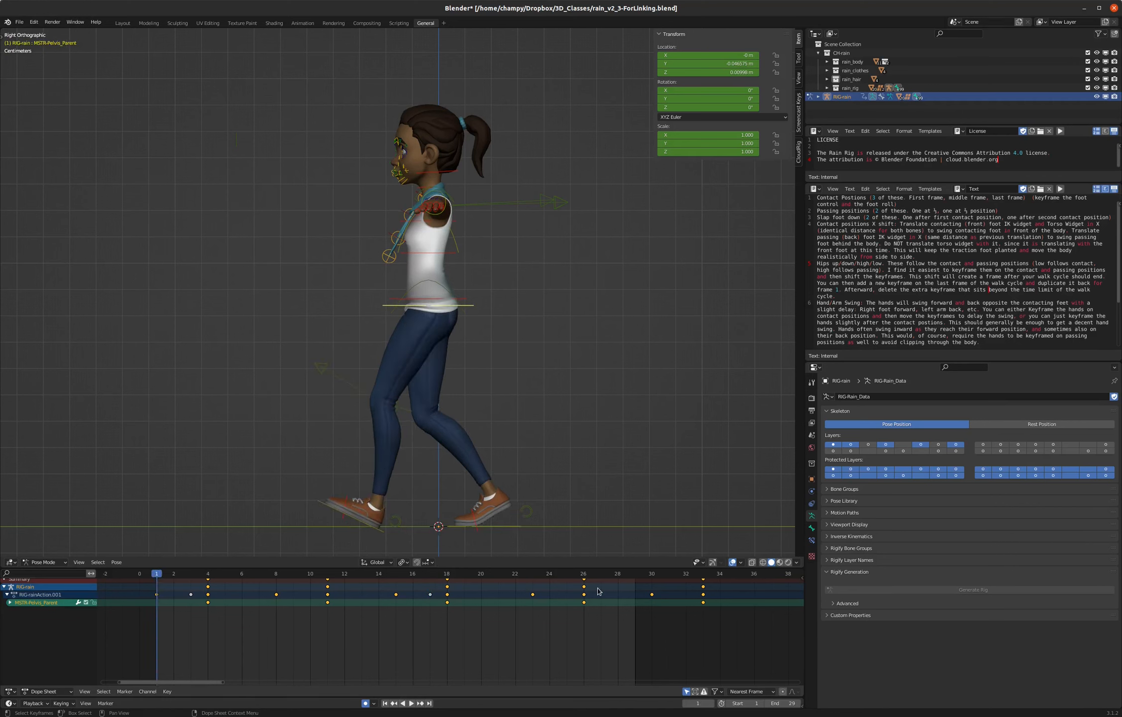
click(635, 574)
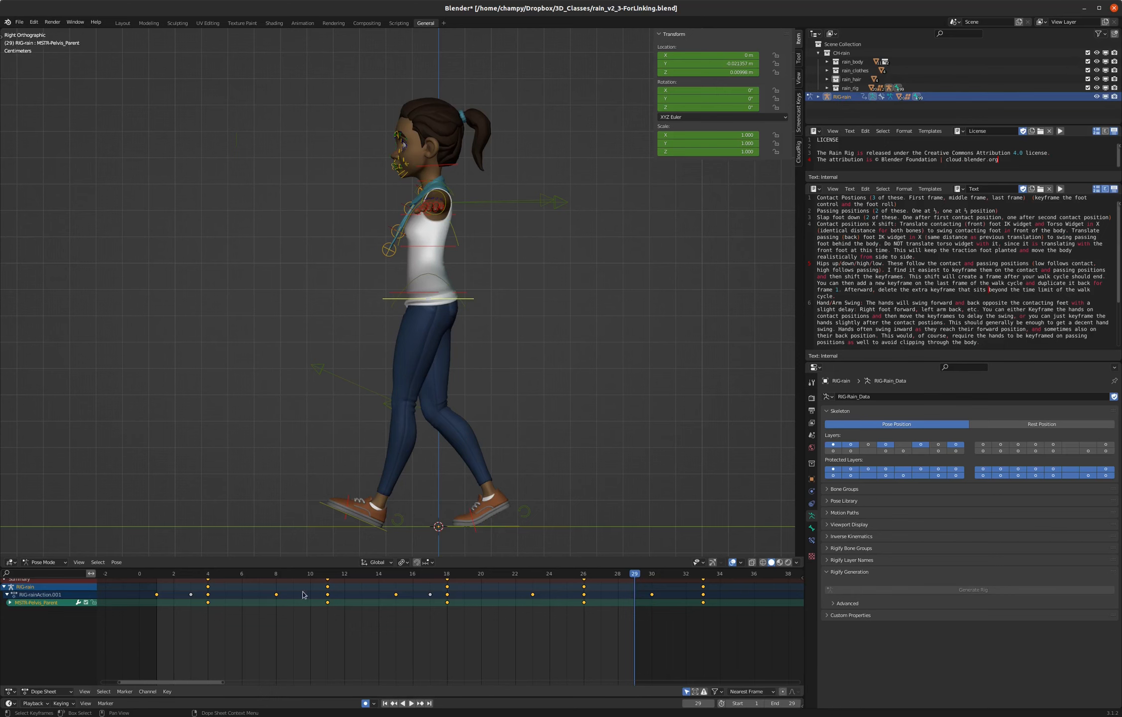
click(651, 573)
key(space)
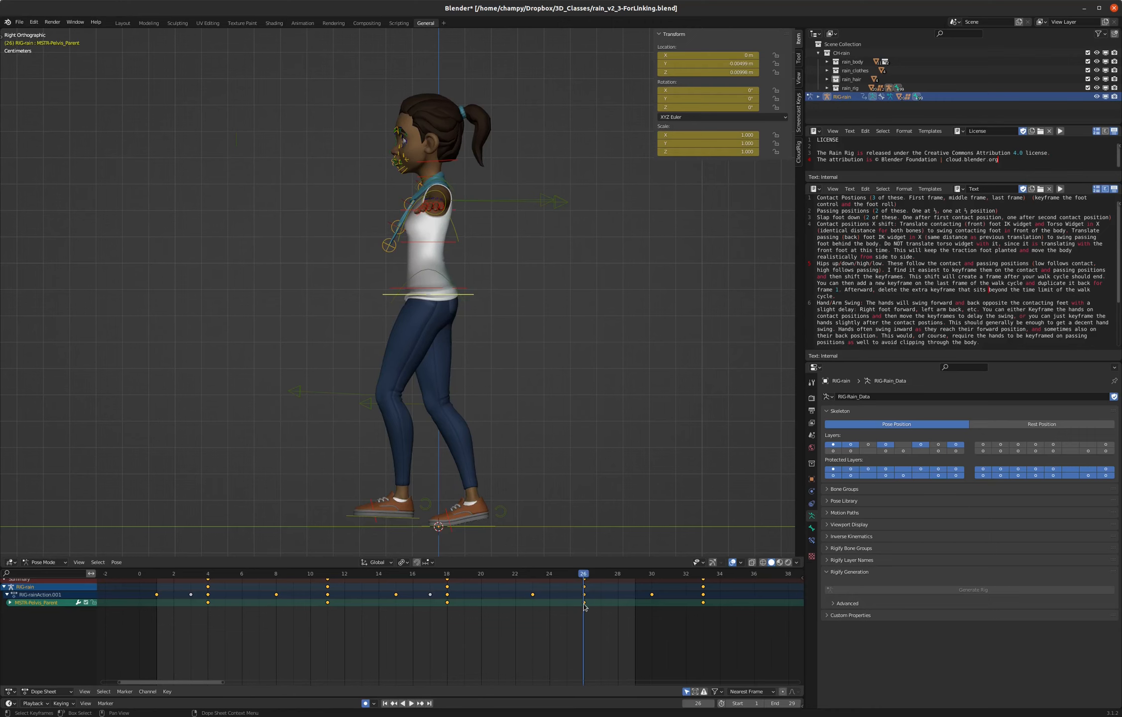
key(space)
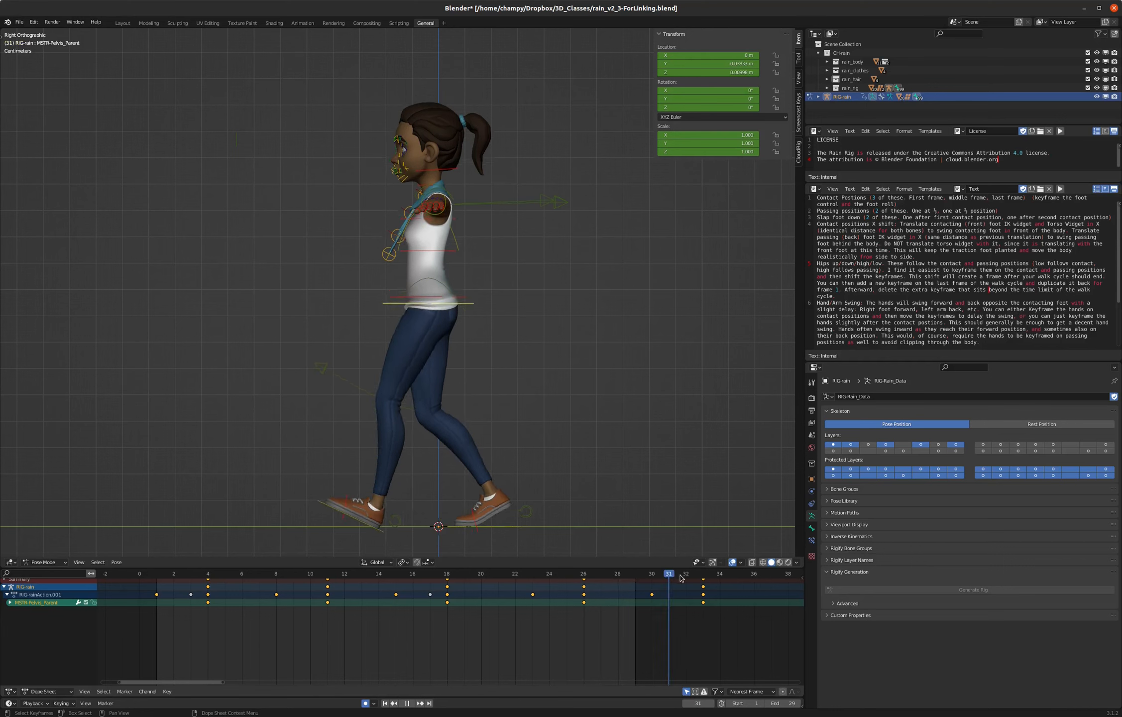
drag(681, 576, 708, 578)
key(space)
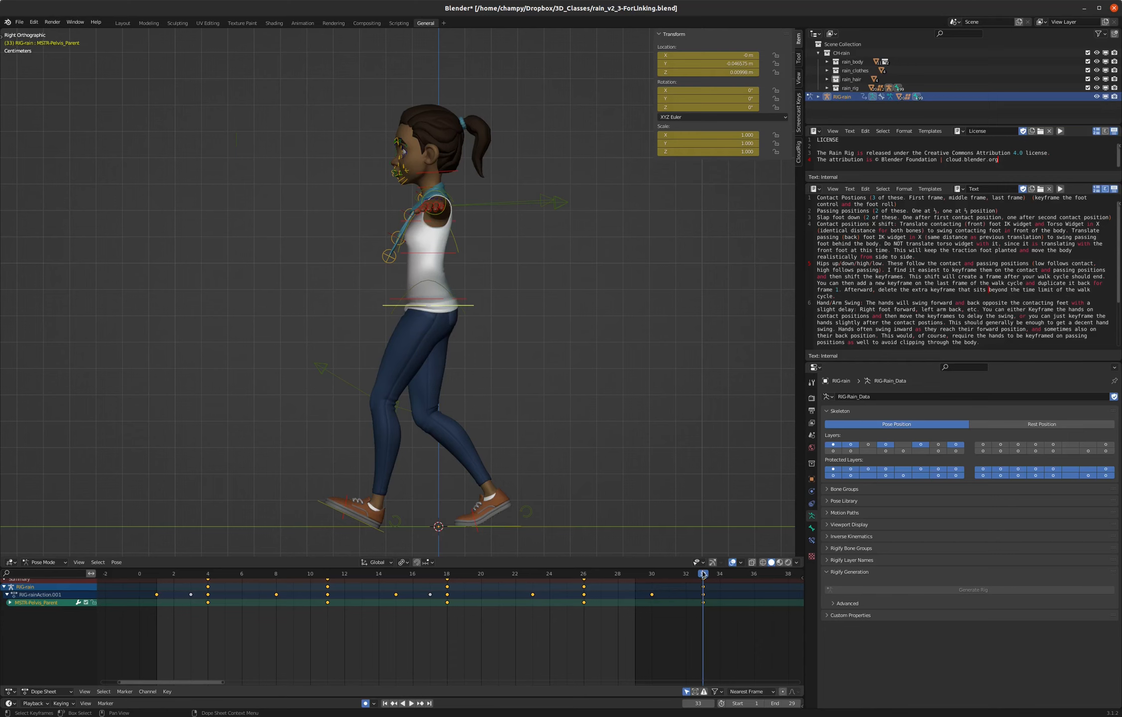
mouse_move(703, 573)
mouse_down()
mouse_move(619, 574)
mouse_move(684, 574)
mouse_up()
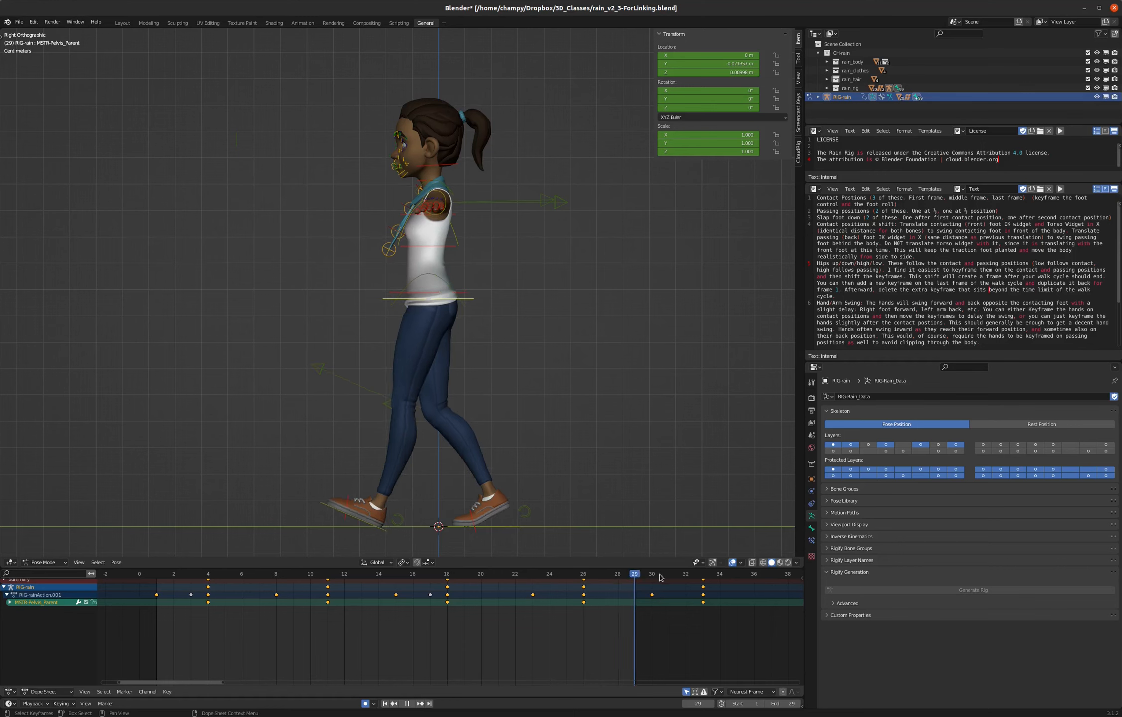
key(space)
- Keyframe the pelvis control's location and rotation at frame 30, duplicate that key to frame 1, and play back the walk
mouse_move(669, 578)
mouse_down()
mouse_move(596, 579)
mouse_move(653, 580)
mouse_up()
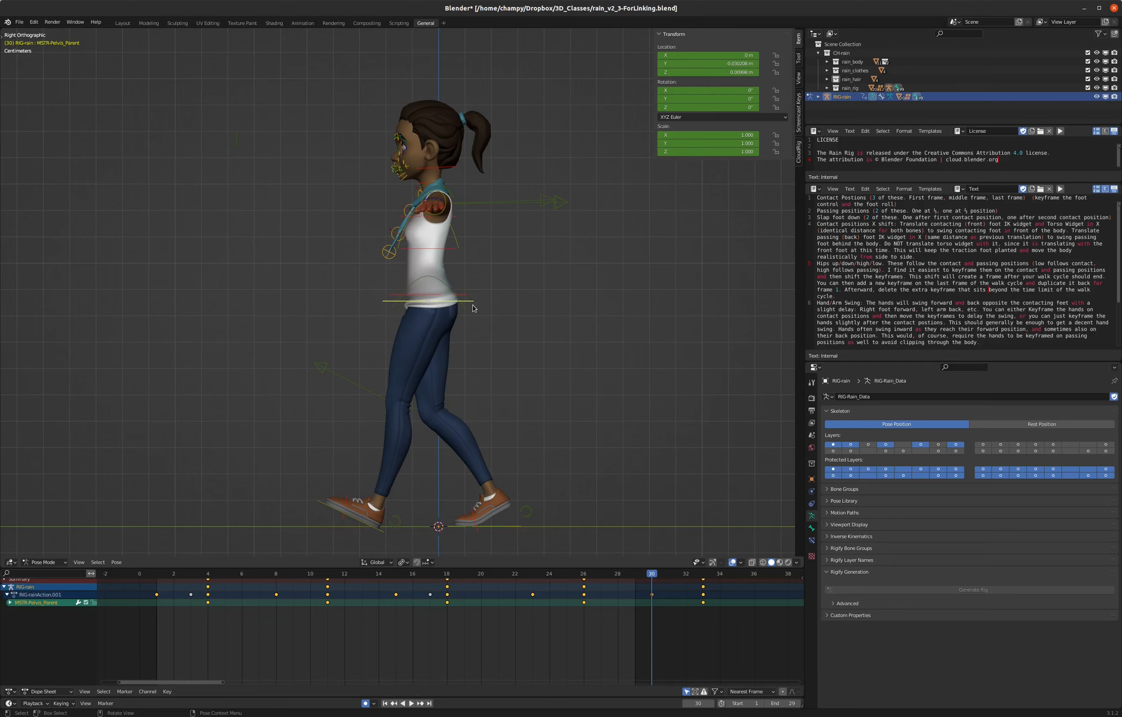
key(i)
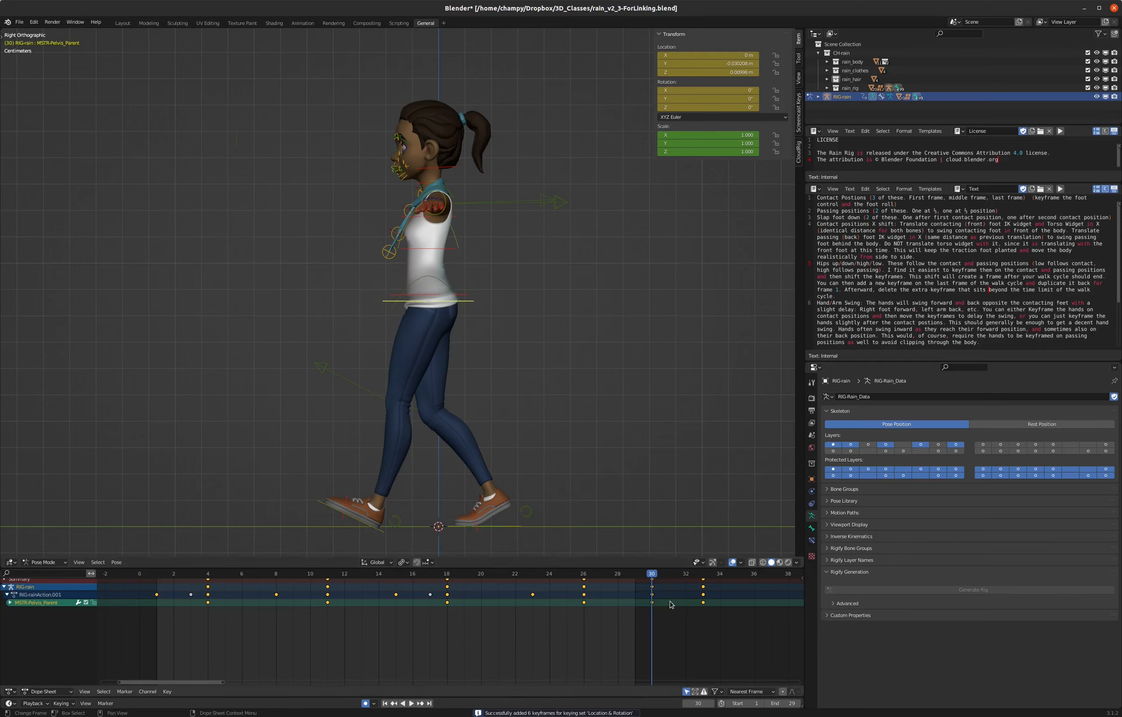
click(653, 617)
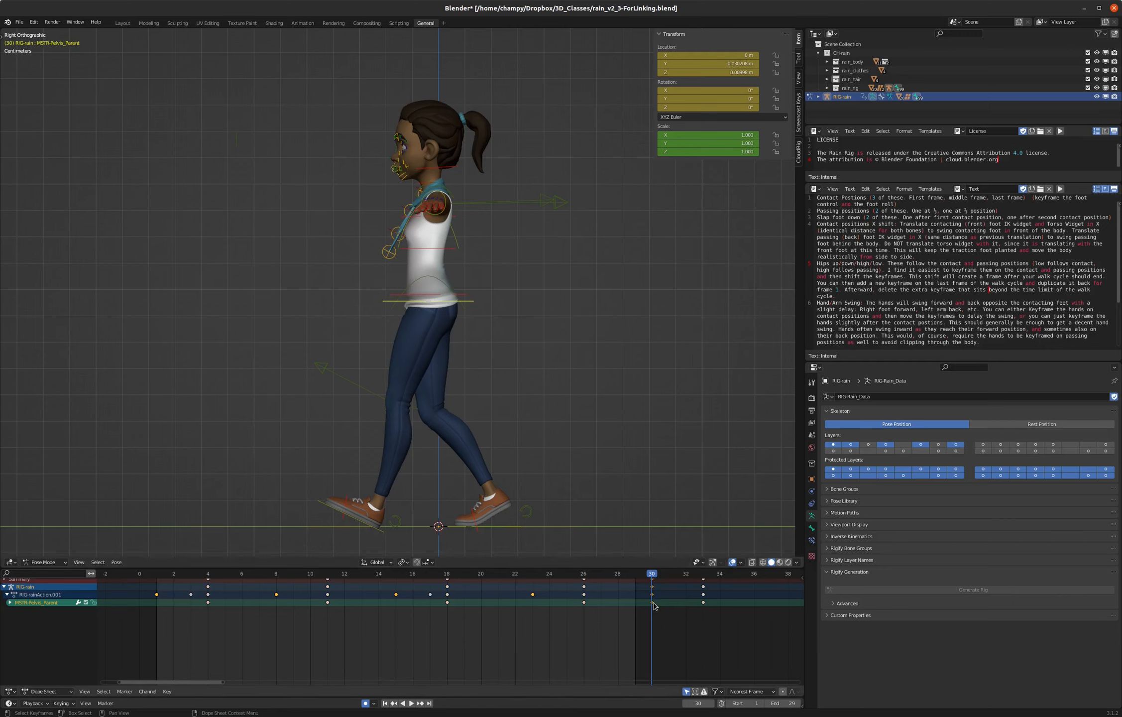
key(shift+d)
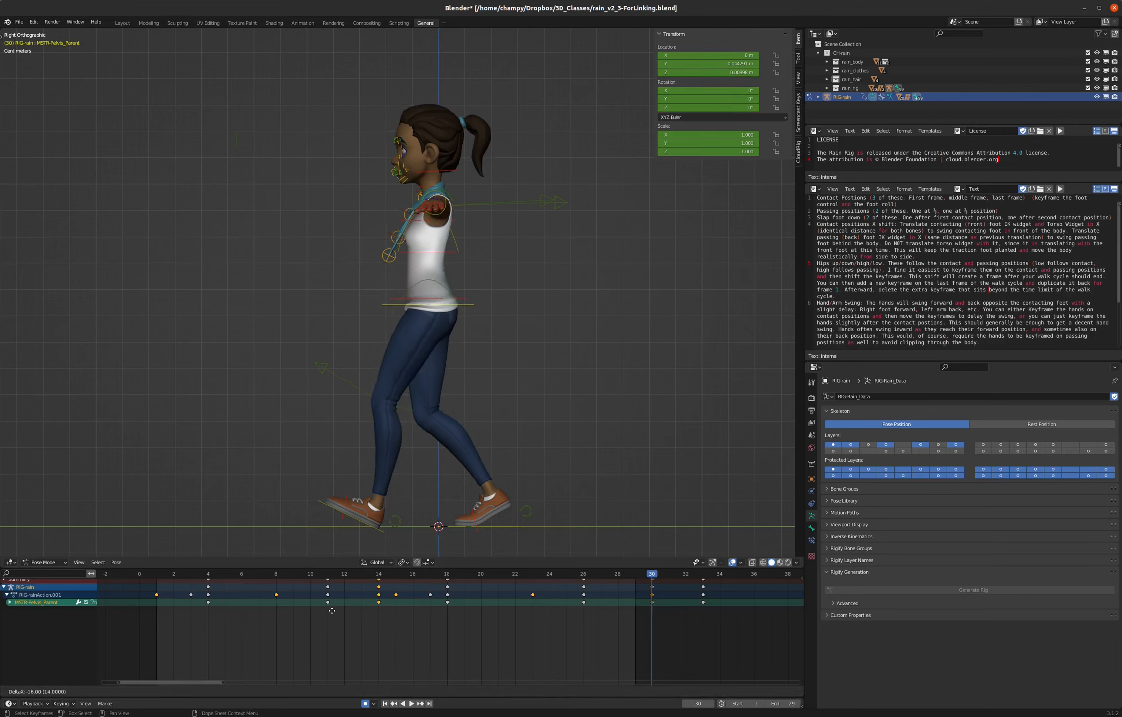
click(157, 602)
key(space)
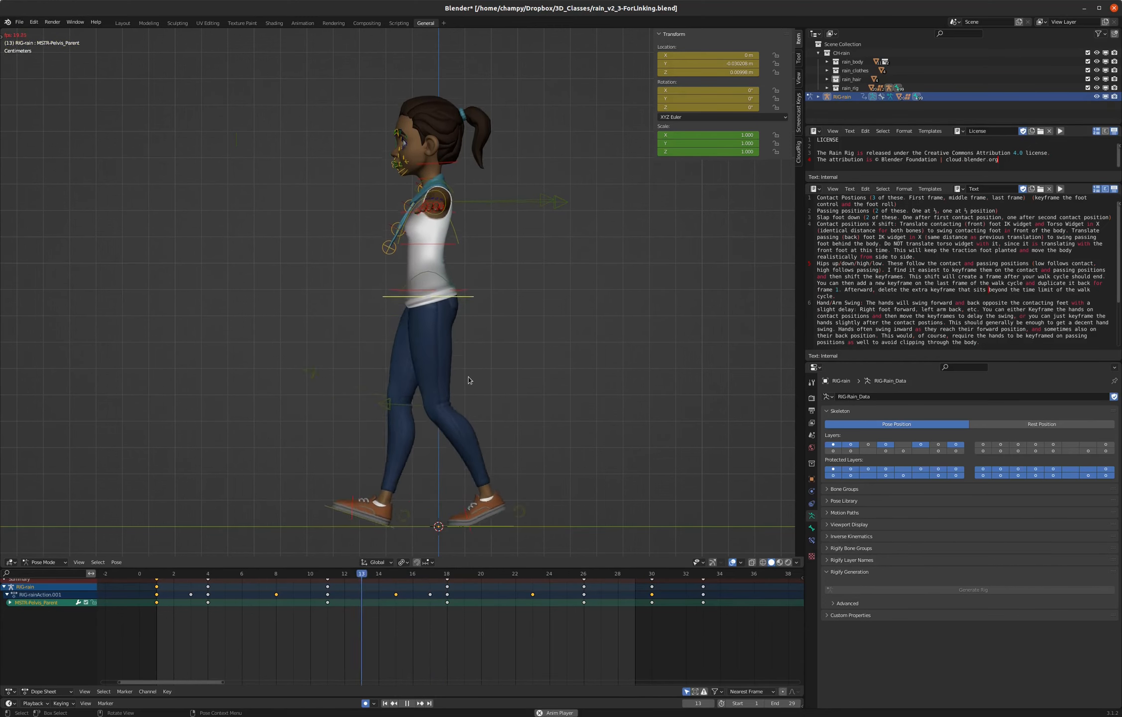
key(space)
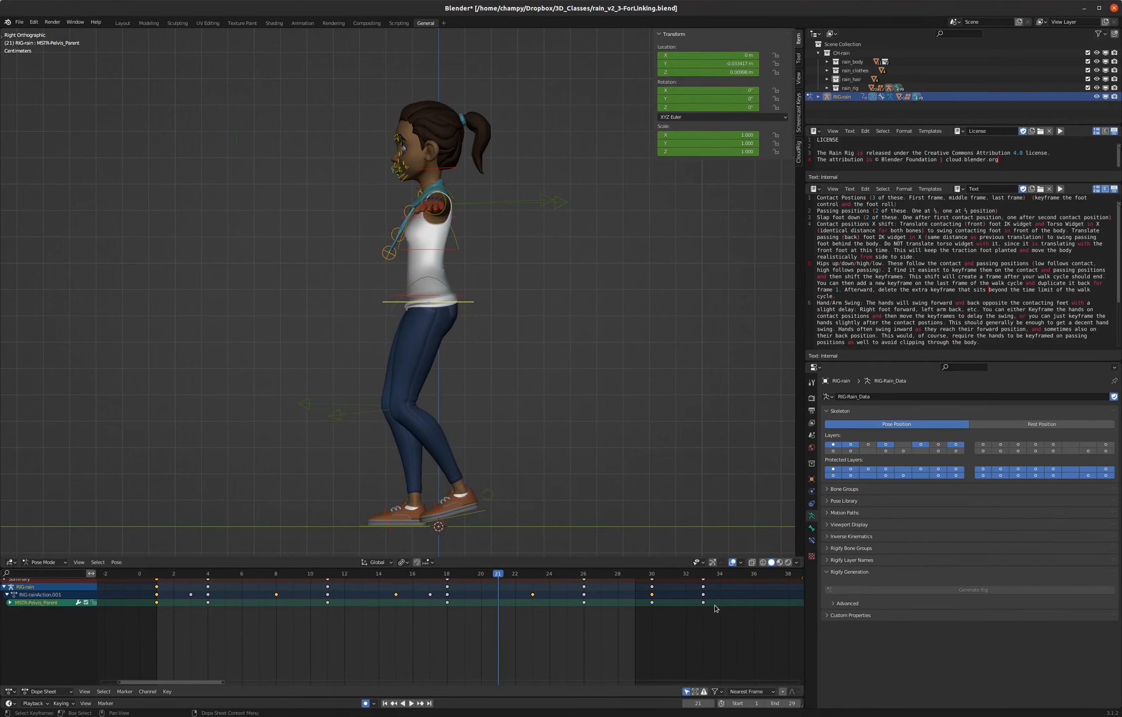
- Delete the extra pelvis key at frame 33 and check the loop between frames 1 and 30 with playback
shift+click(703, 602)
click(157, 575)
key(space)
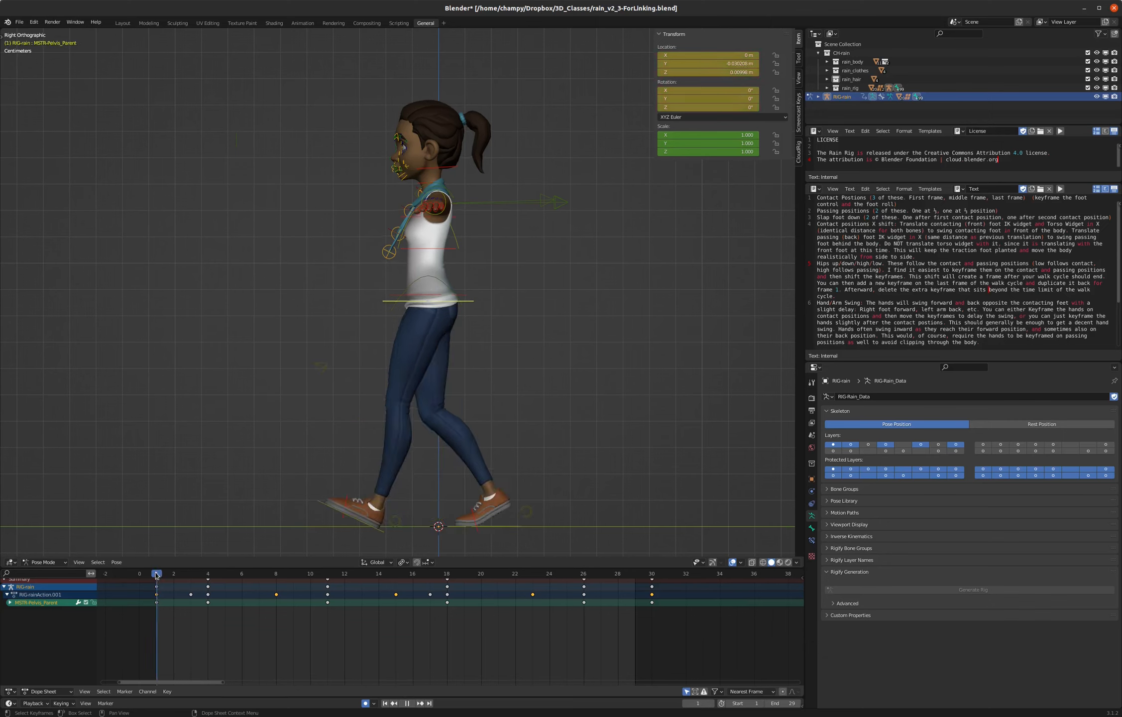
key(Escape)
click(650, 574)
key(space)
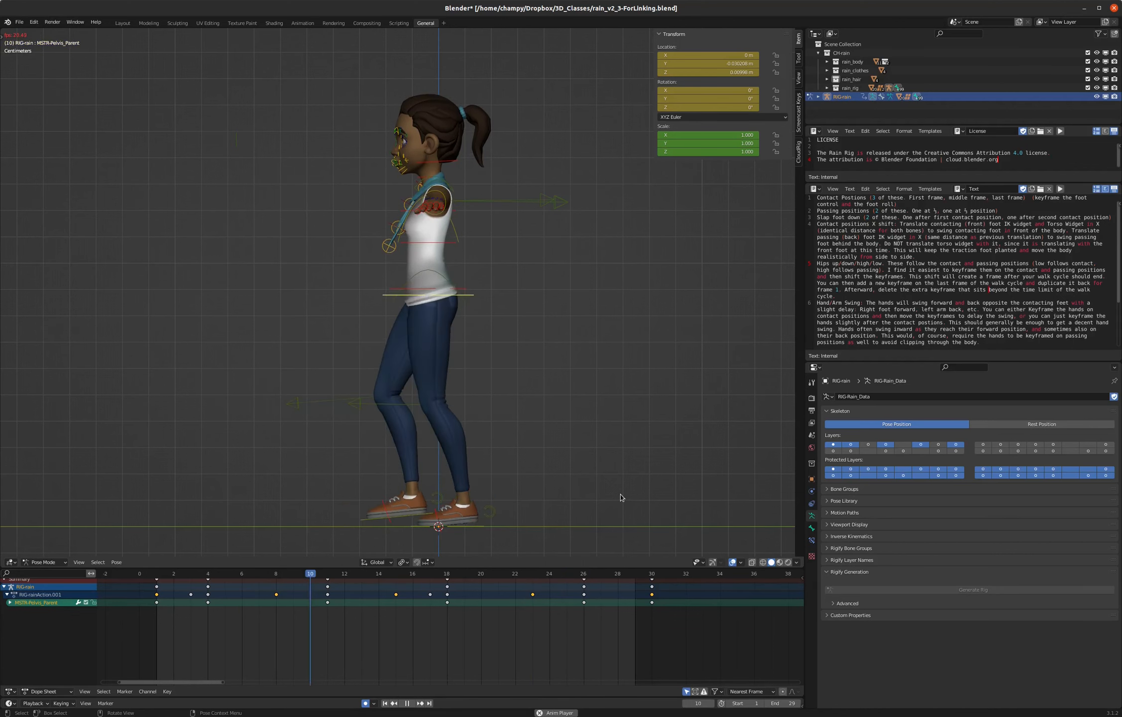
key(space)
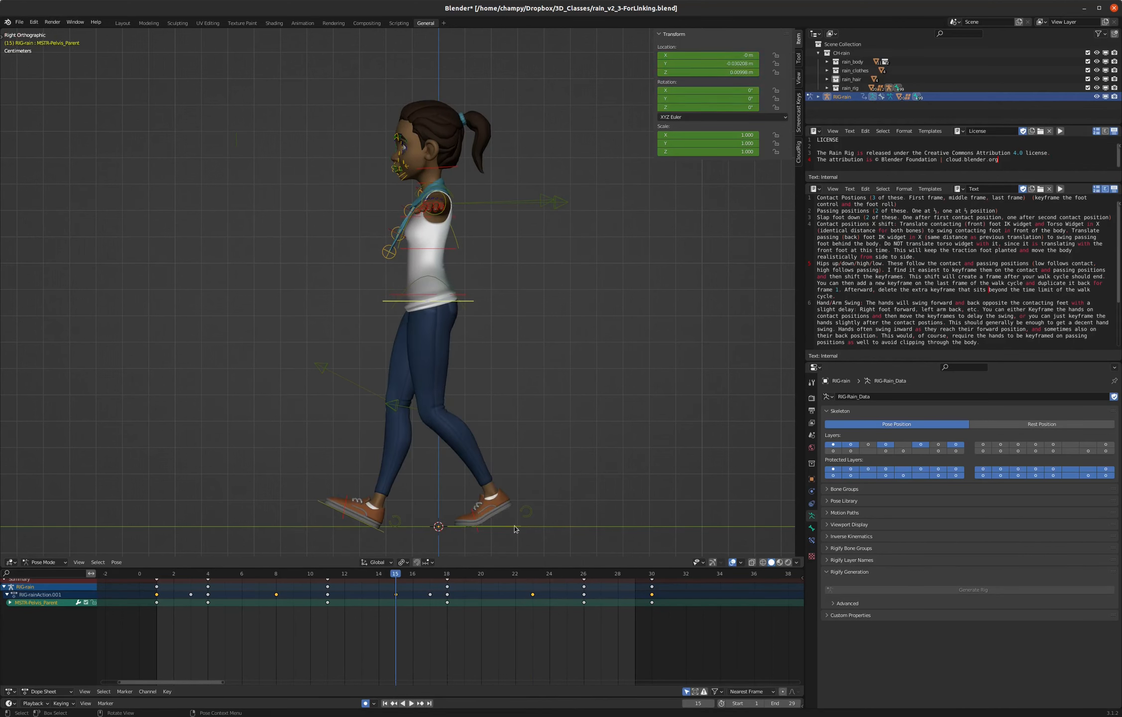
- At frame 1, lower the left hand's IK control about 0.4 m in the front view to bring the arm down near the hip
click(159, 574)
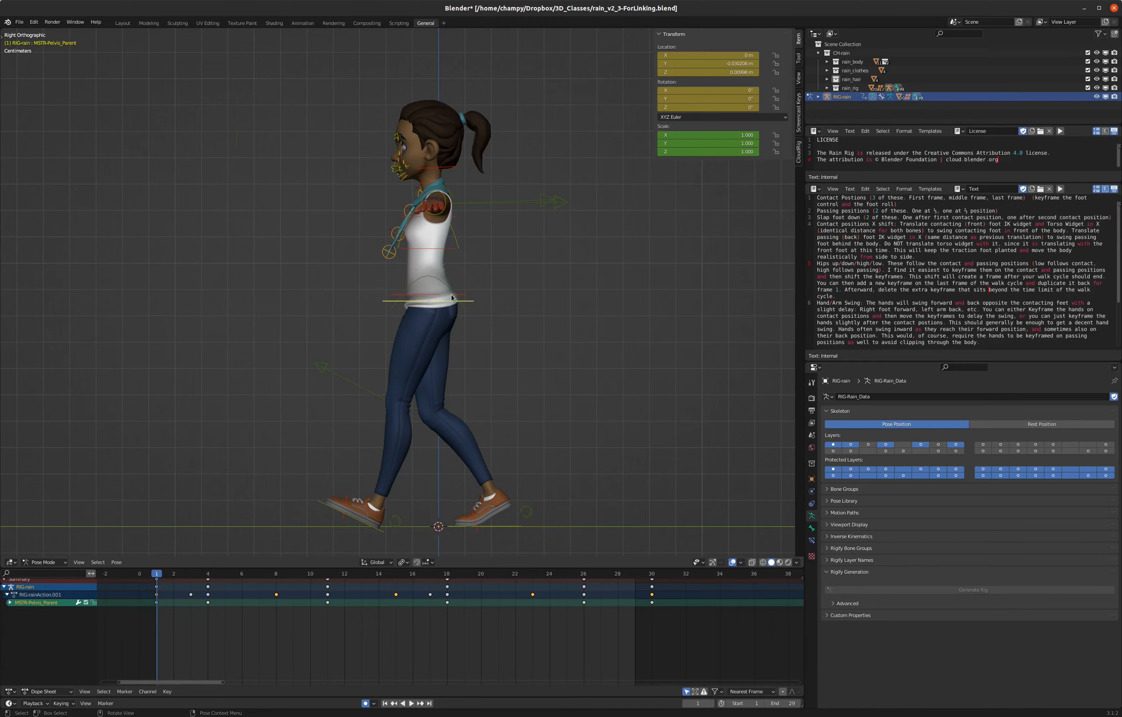
click(439, 217)
middle_drag(416, 204, 489, 216)
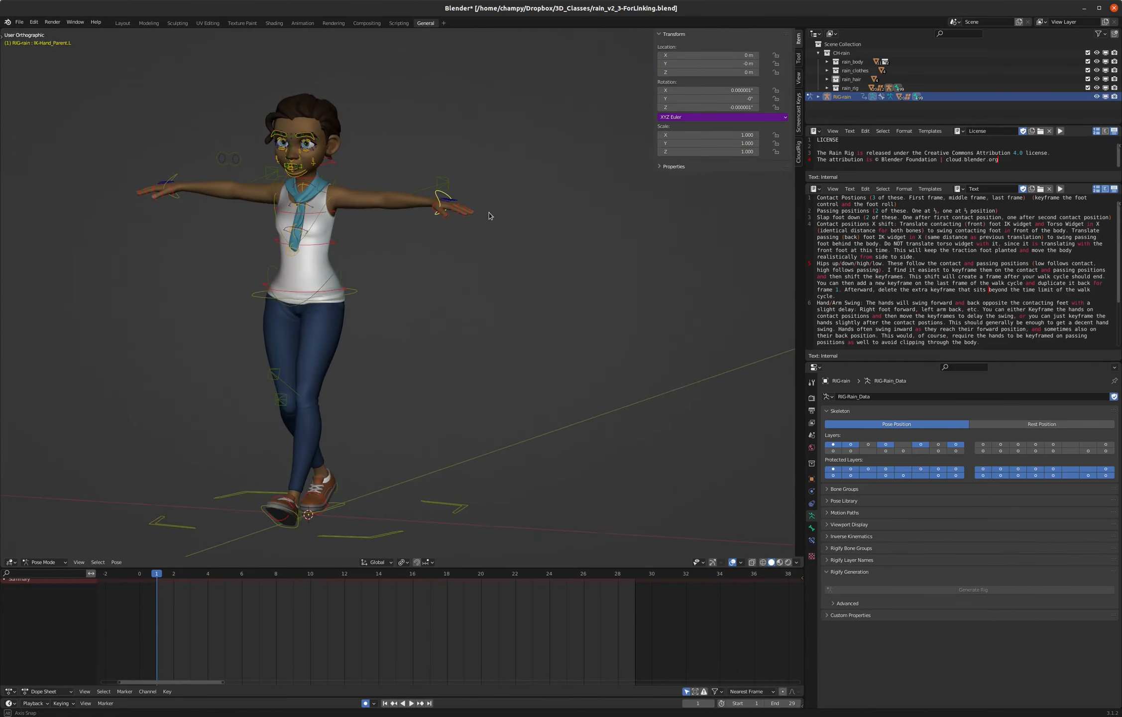
key(KP_1)
key(g)
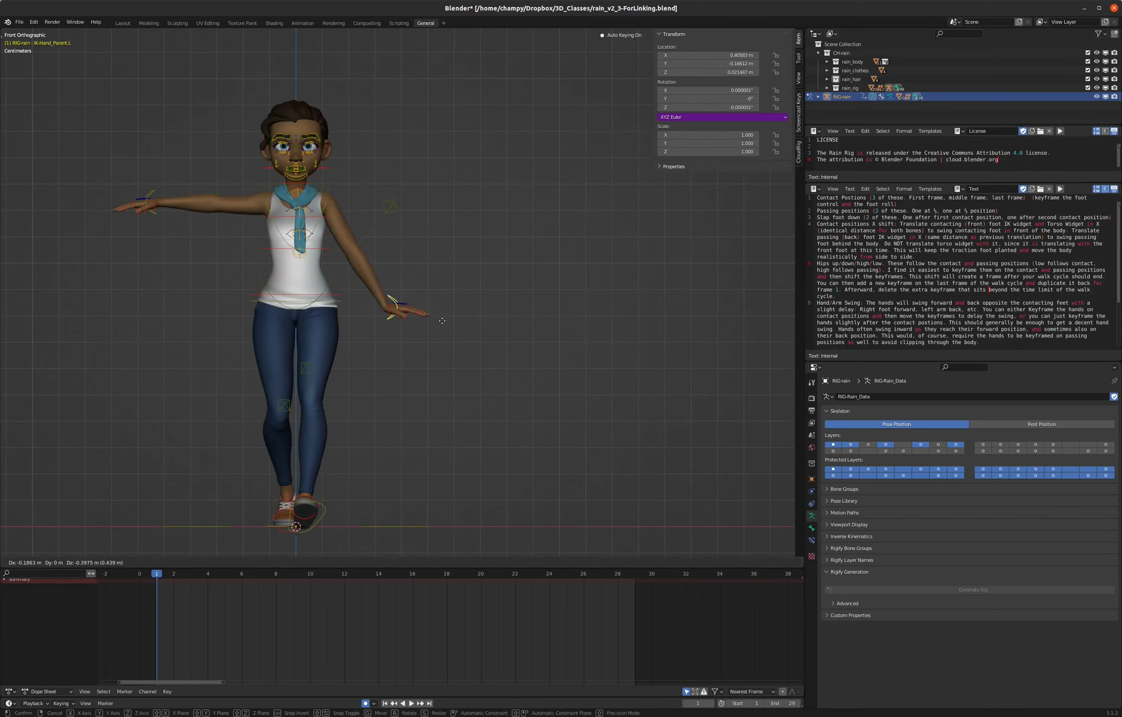
click(427, 319)
- Rotate the left hand control about 83° so the fingers point down, and move it about 0.06 m closer to the body
key(r)
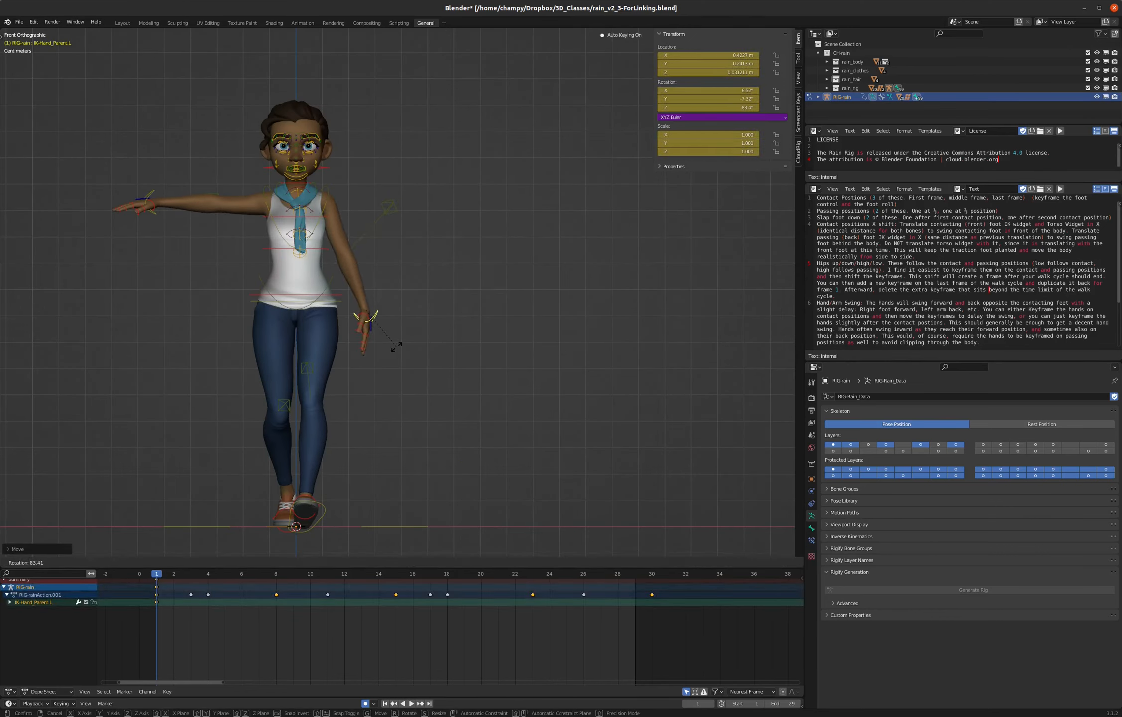
click(397, 346)
key(g)
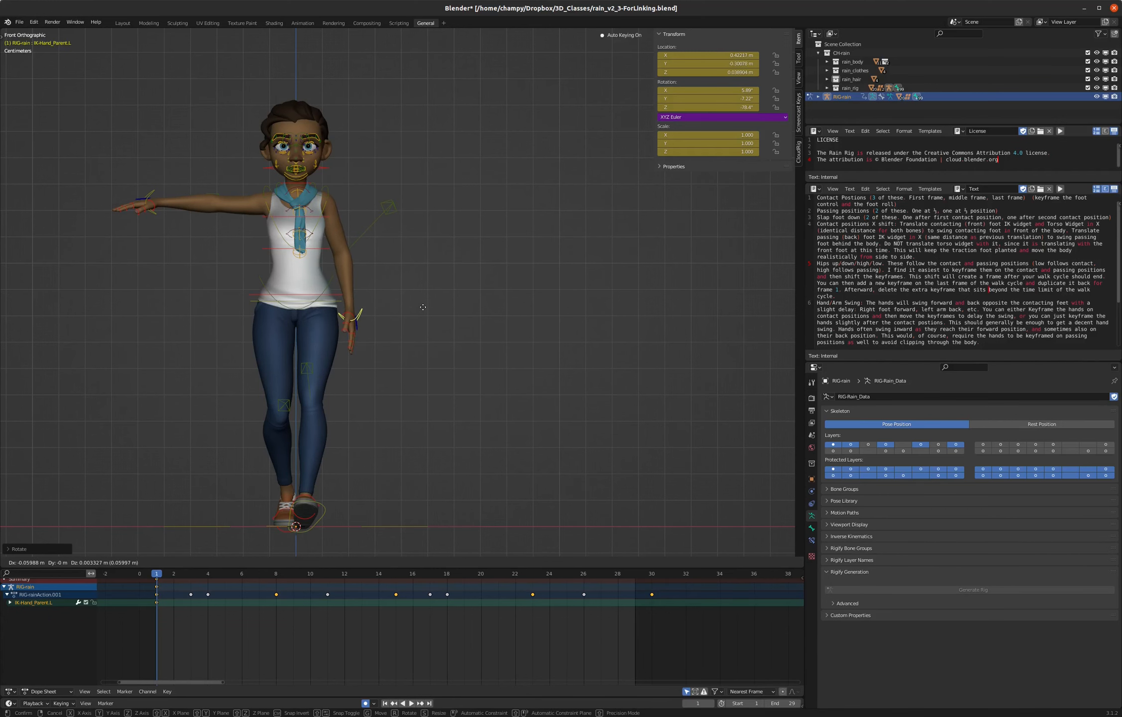
click(421, 306)
- In the side view, swing the left hand control back behind the hip and tilt its X rotation to about -20° so the fingers trail
key(KP_3)
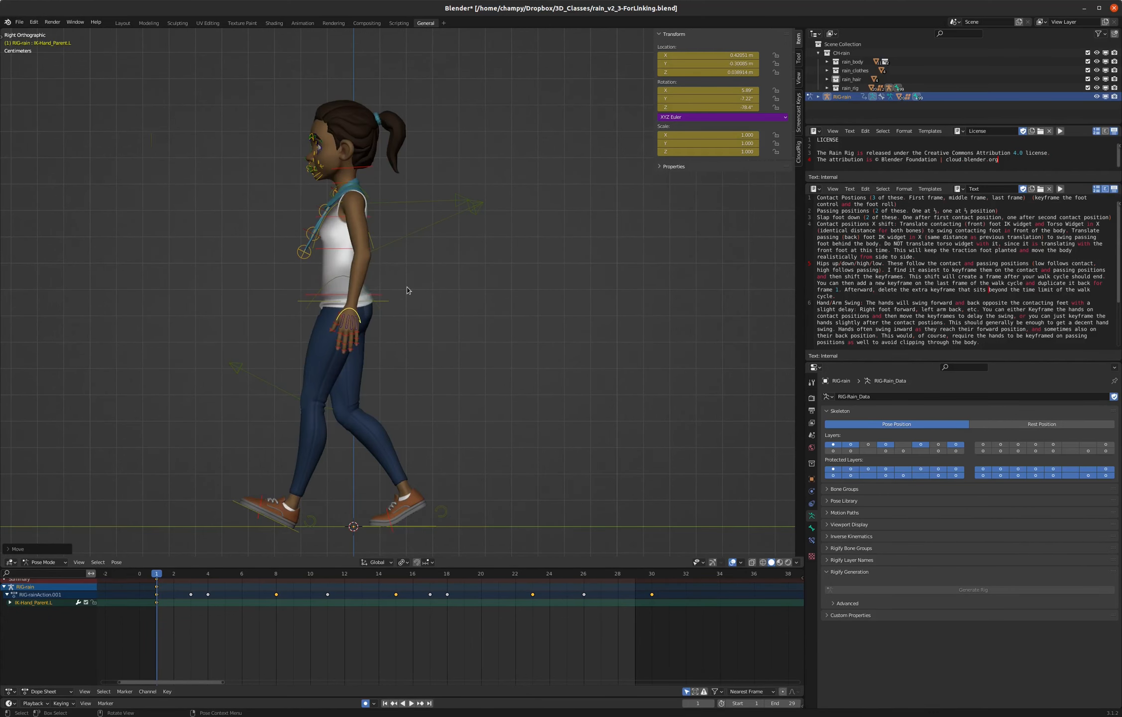
key(r)
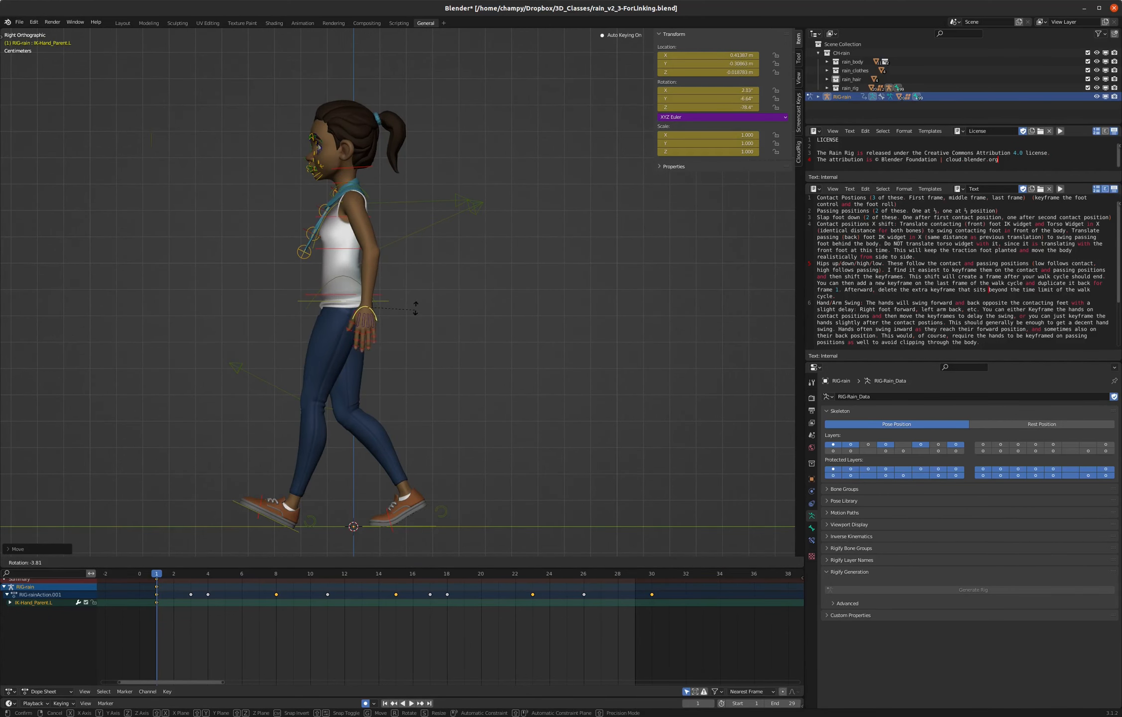
click(416, 307)
key(g)
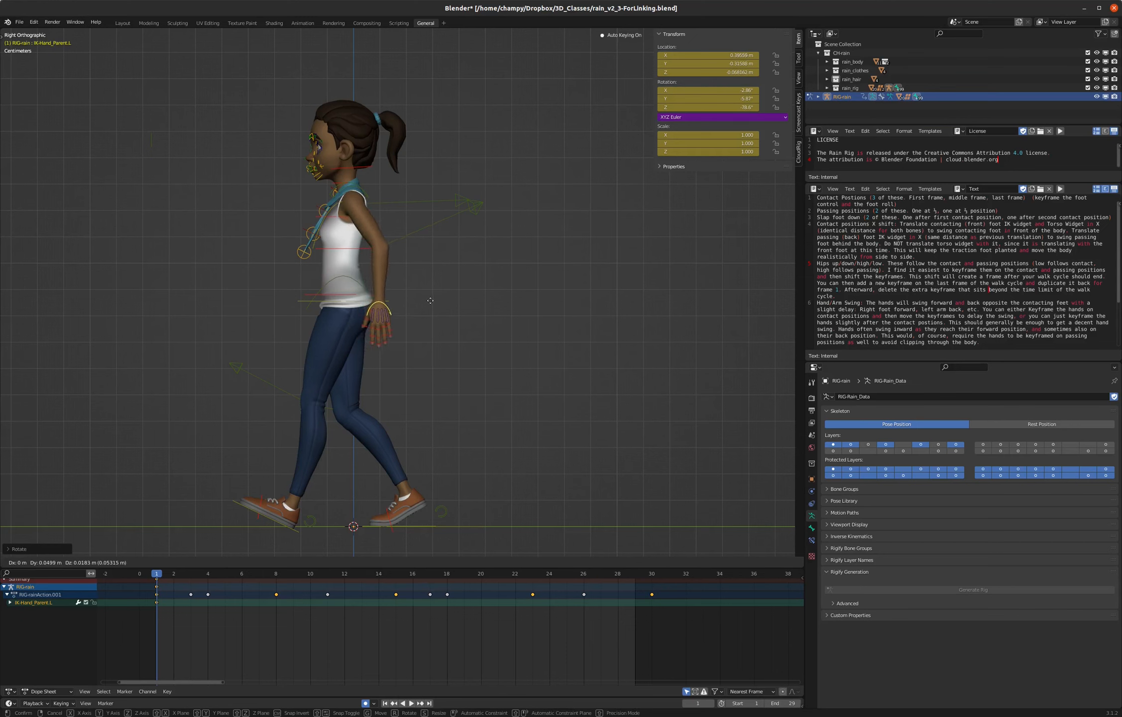
click(430, 300)
key(r)
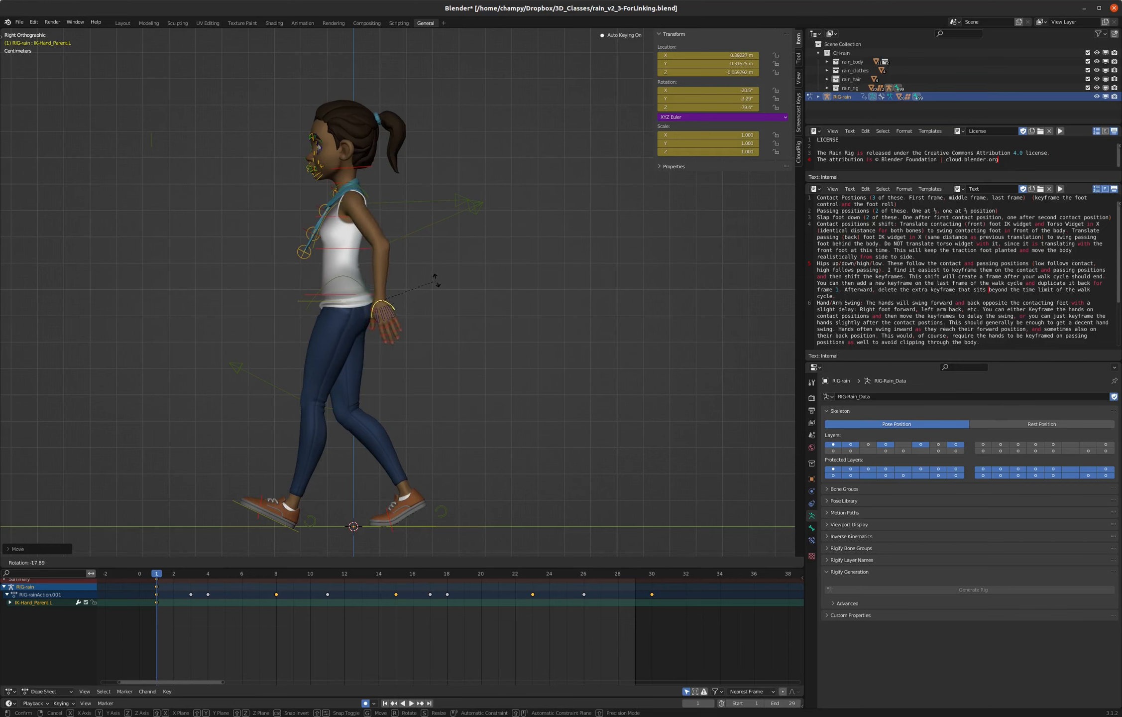
key(Escape)
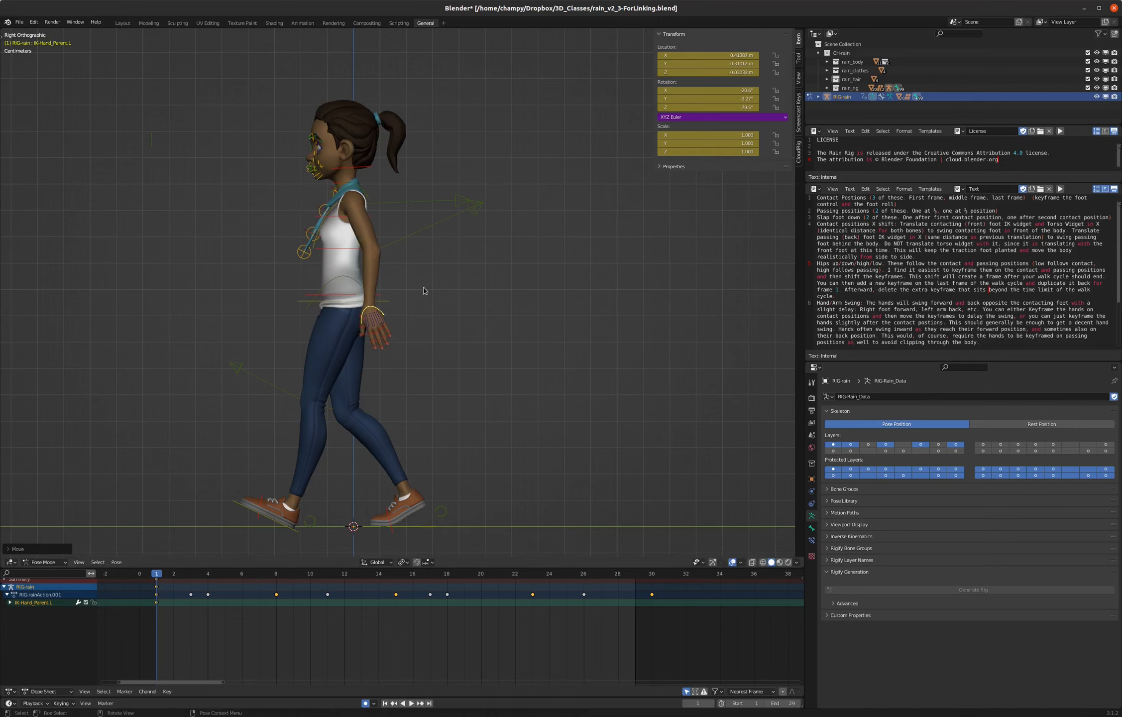
key(r)
key(Escape)
- In the front view, lower the right hand control beside the hip and rotate it to about 74° in Z so the fingers point down
middle_drag(321, 241, 347, 244)
click(270, 185)
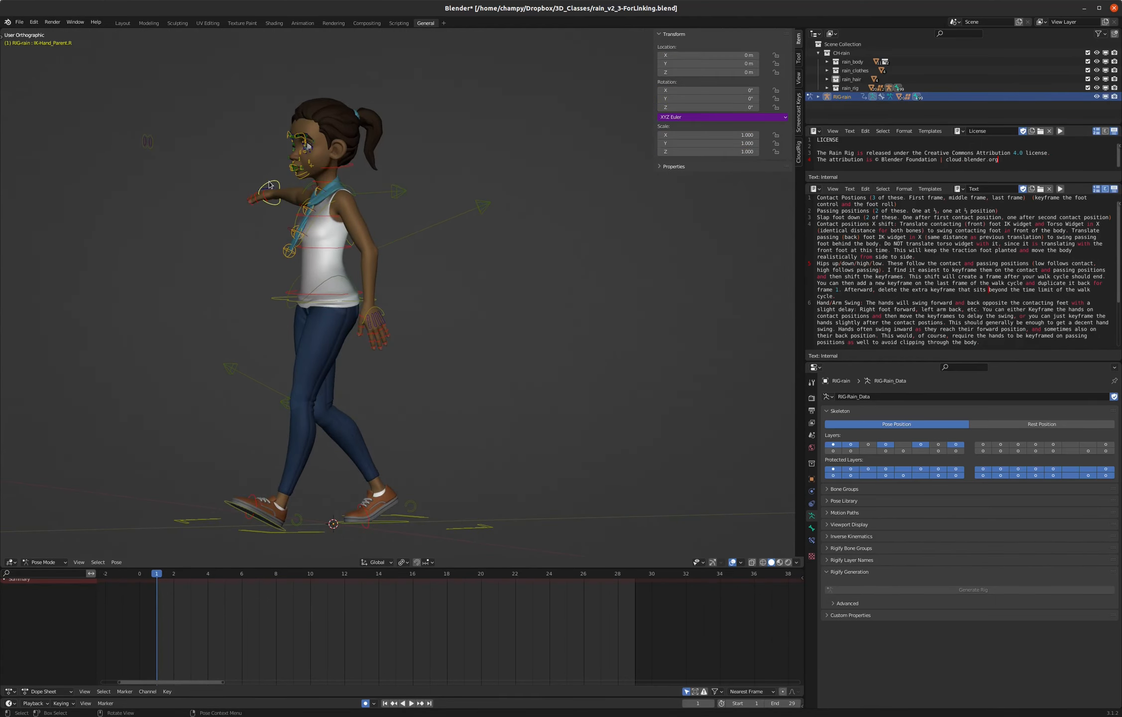
key(KP_1)
key(g)
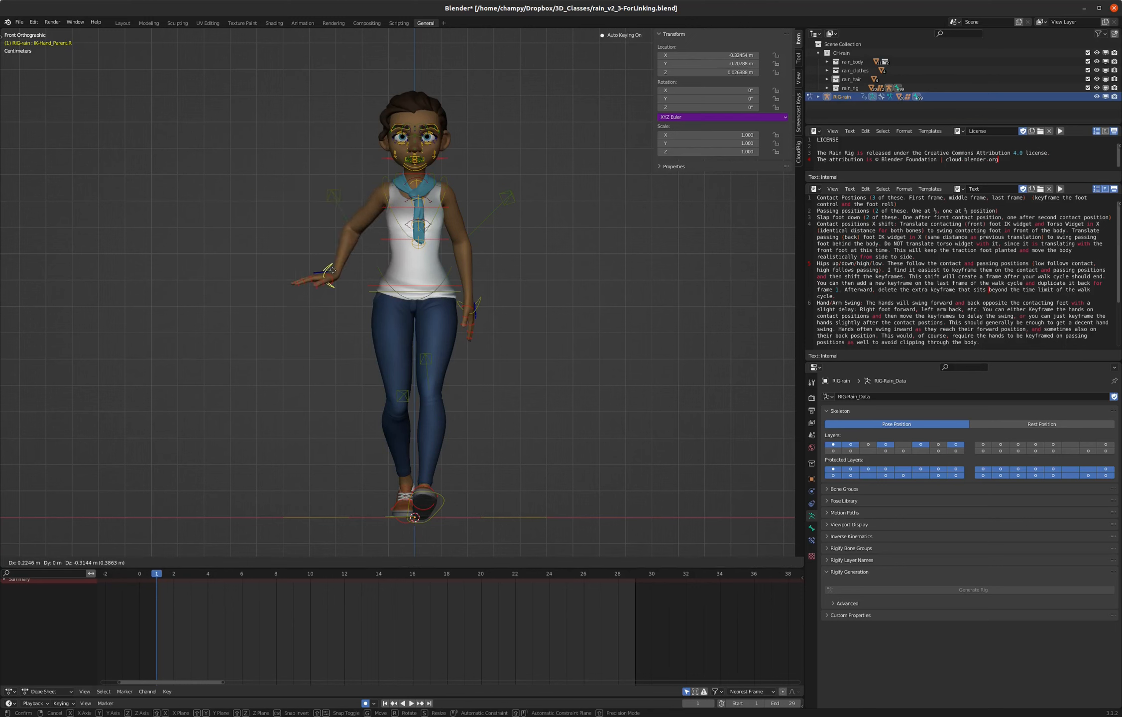
click(345, 287)
key(r)
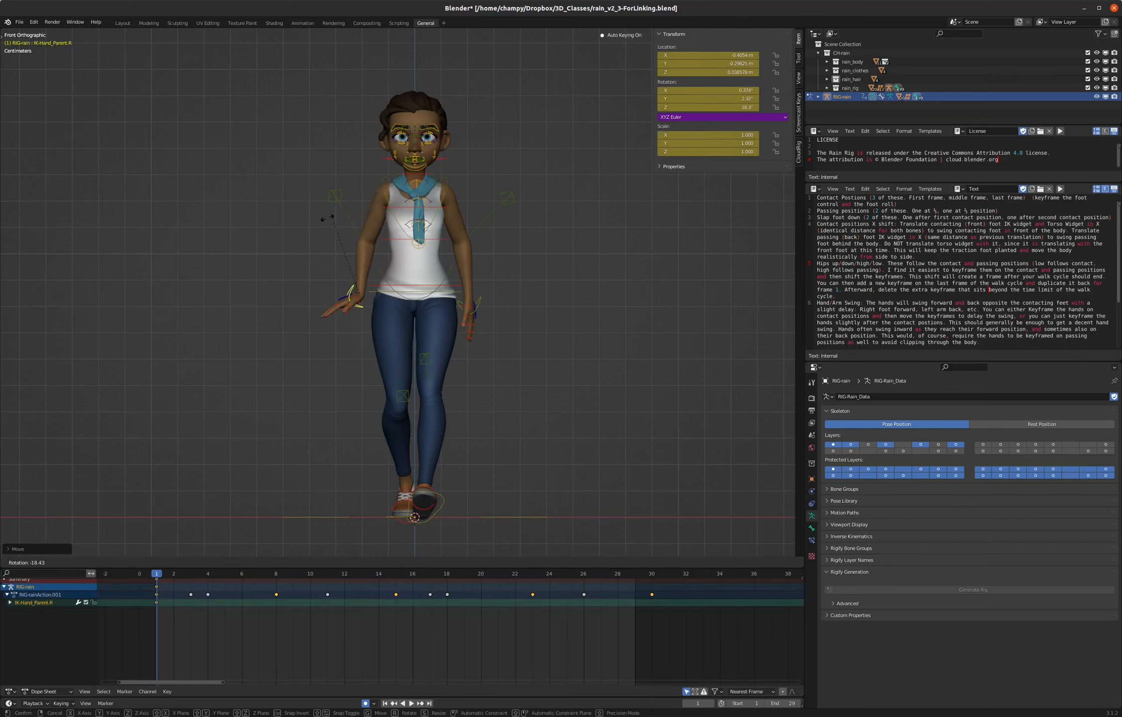
click(211, 258)
- In the side views, swing the right hand control forward of the hip and tilt it to about 36° in X
key(KP_3)
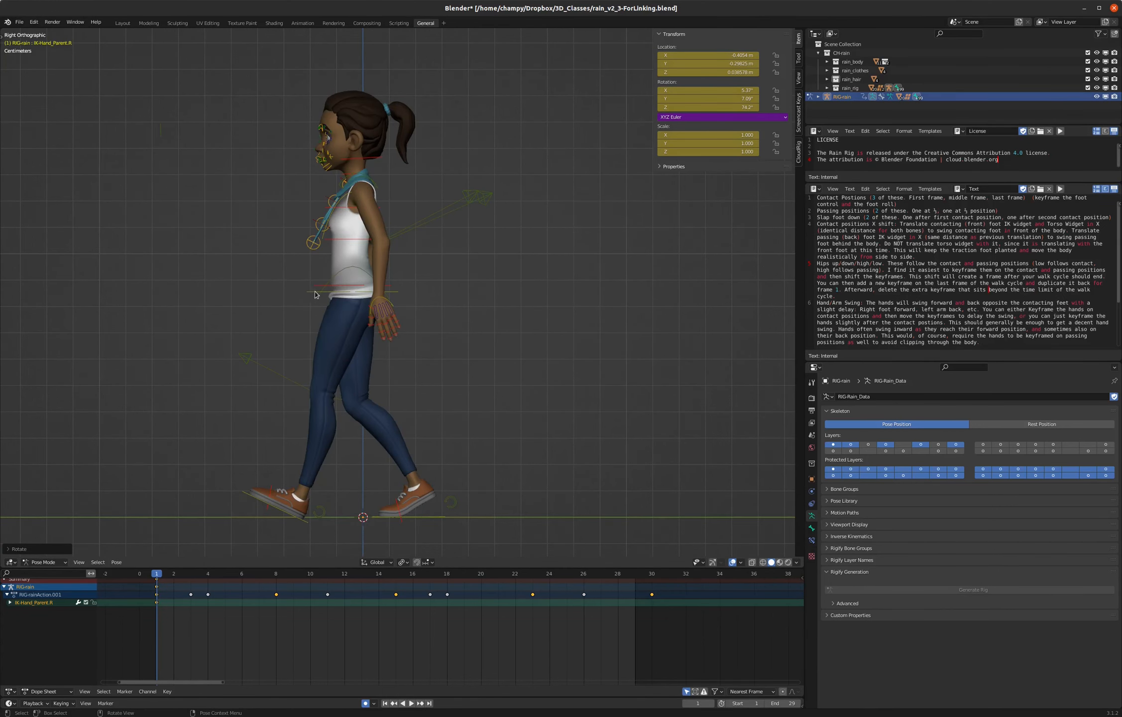
key(g)
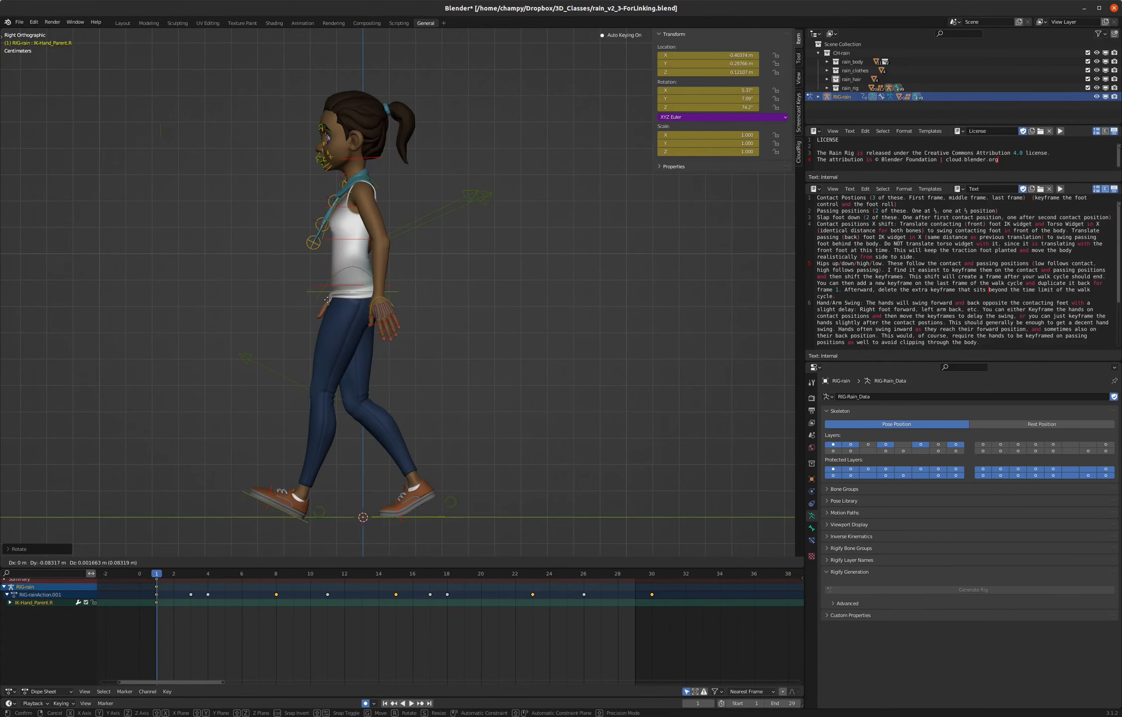
click(327, 304)
key(ctrl+KP_3)
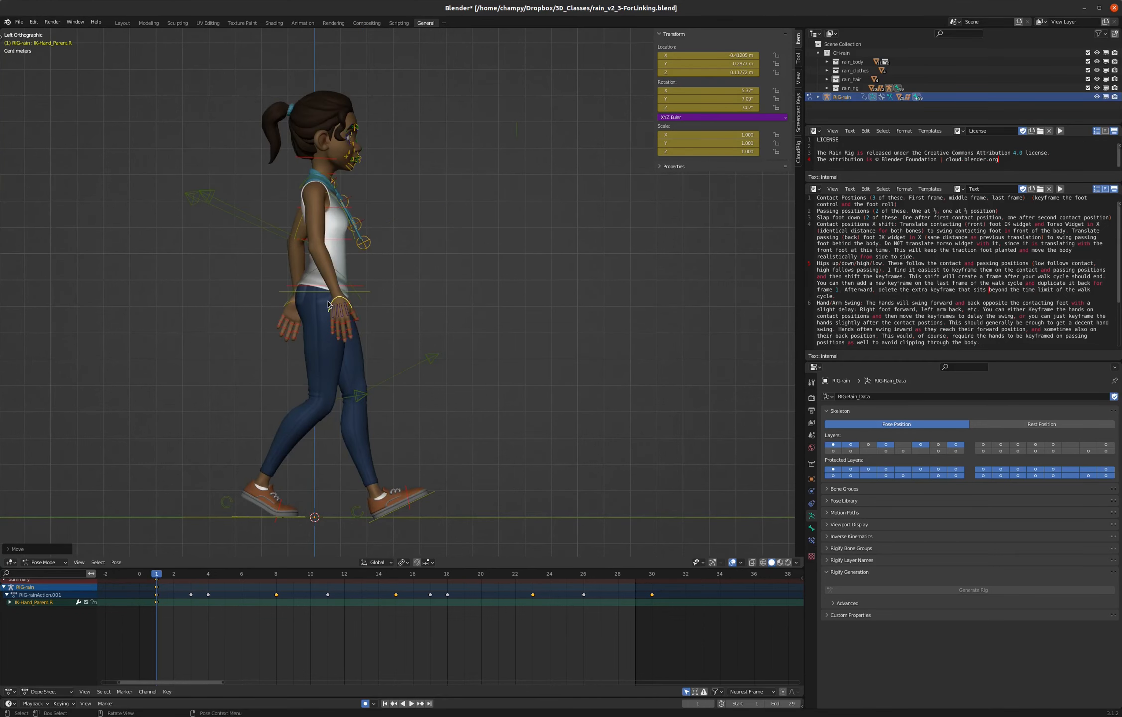
key(r)
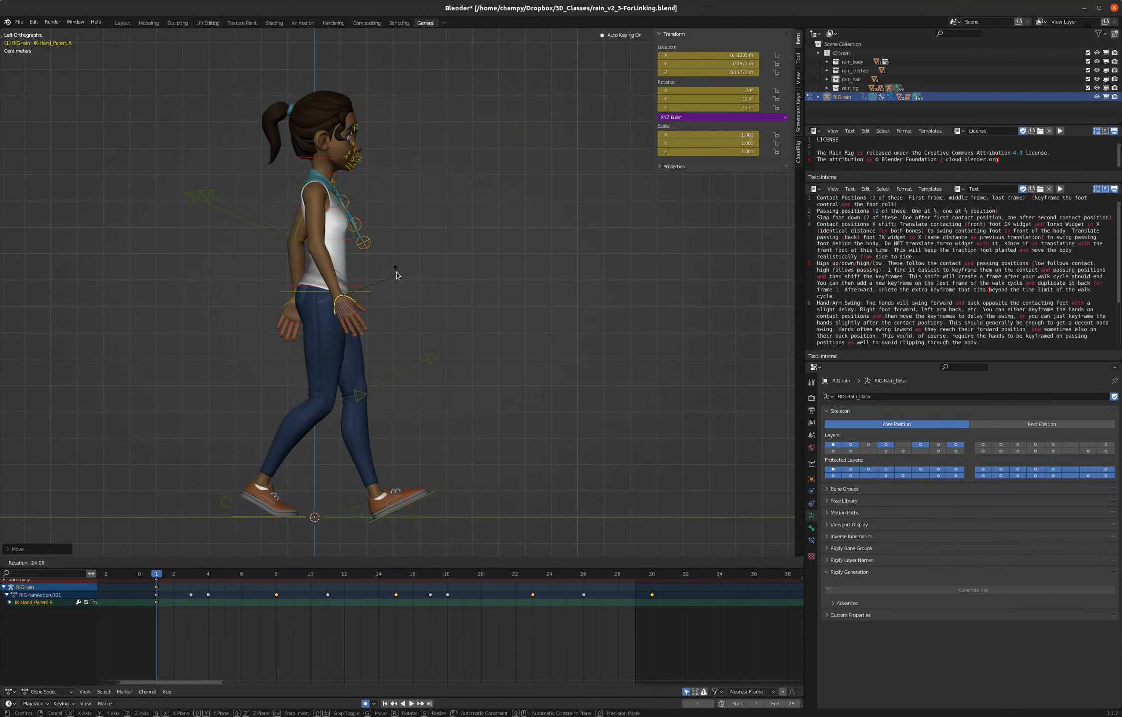
click(396, 274)
key(g)
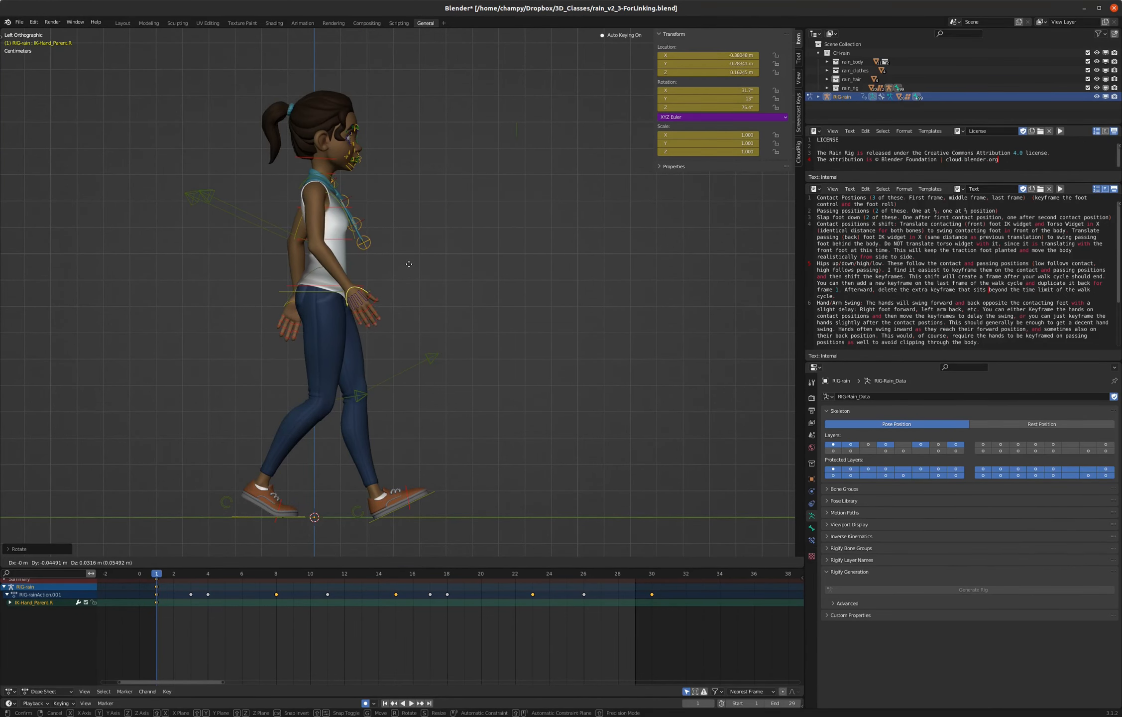
click(408, 267)
key(r)
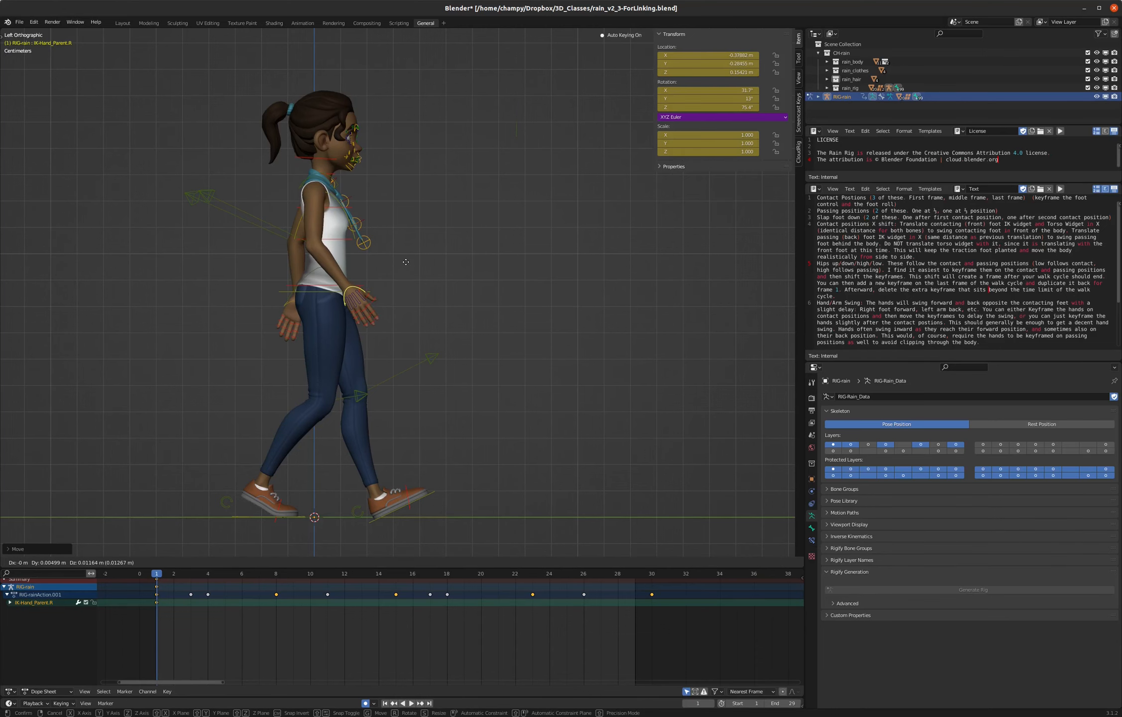
click(405, 259)
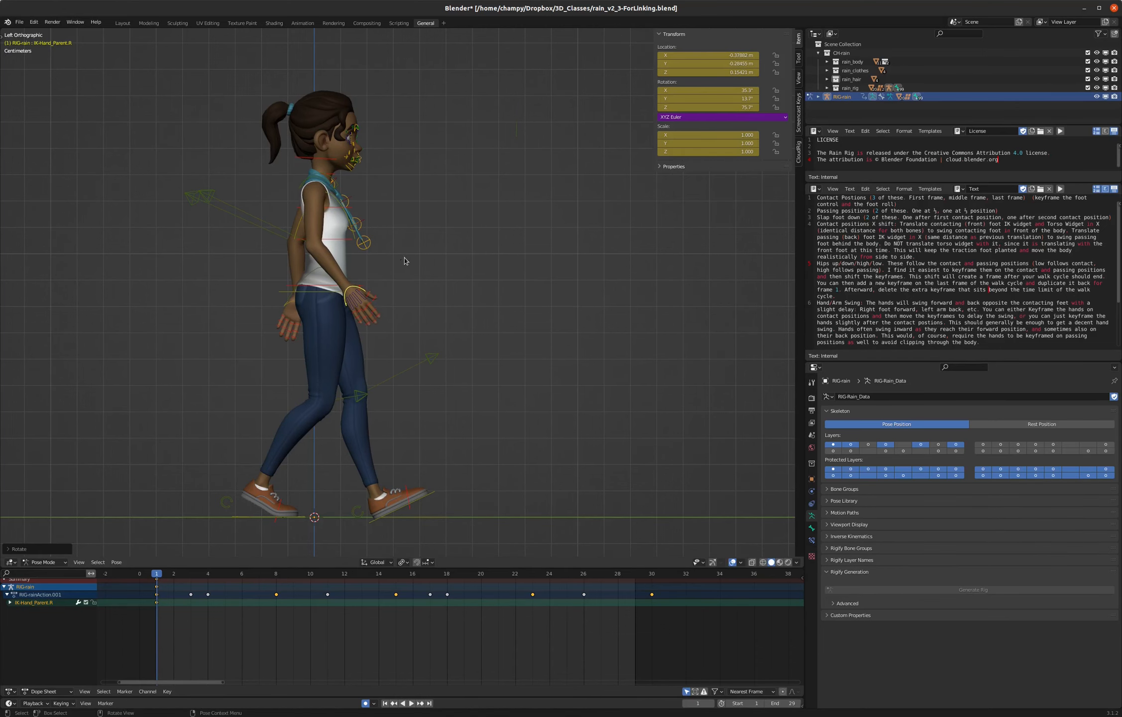
- Shift the right hand control slightly toward the body in the front view and turn it inward about 18° as seen from above
key(KP_1)
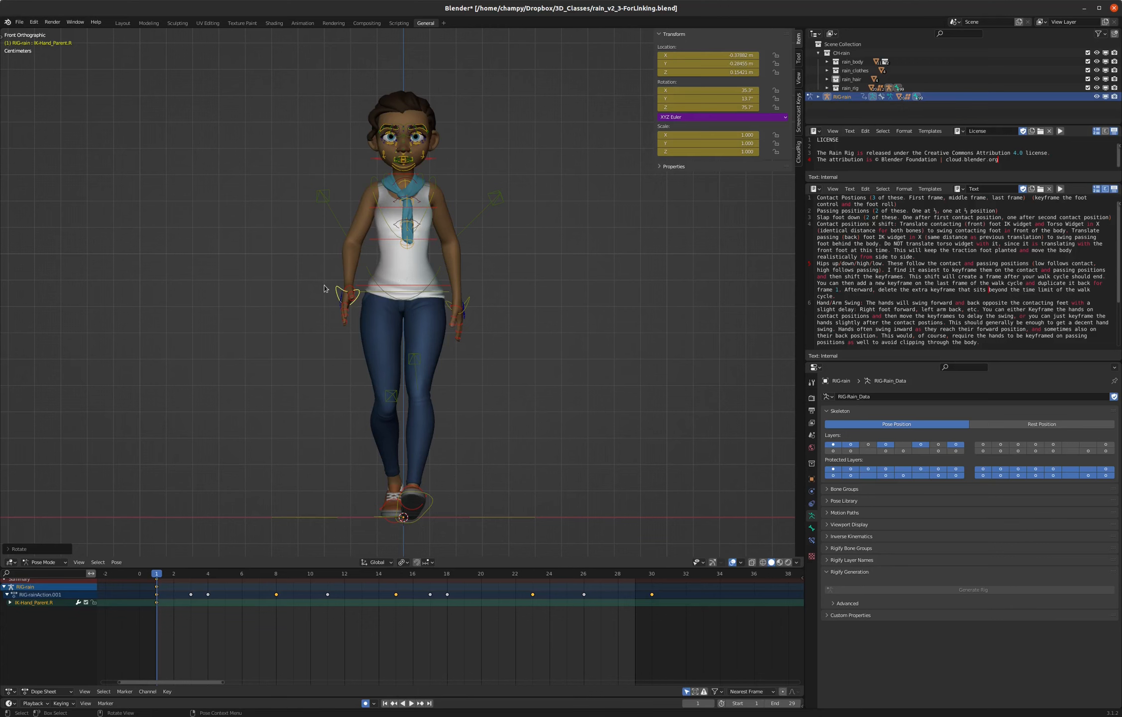
key(g)
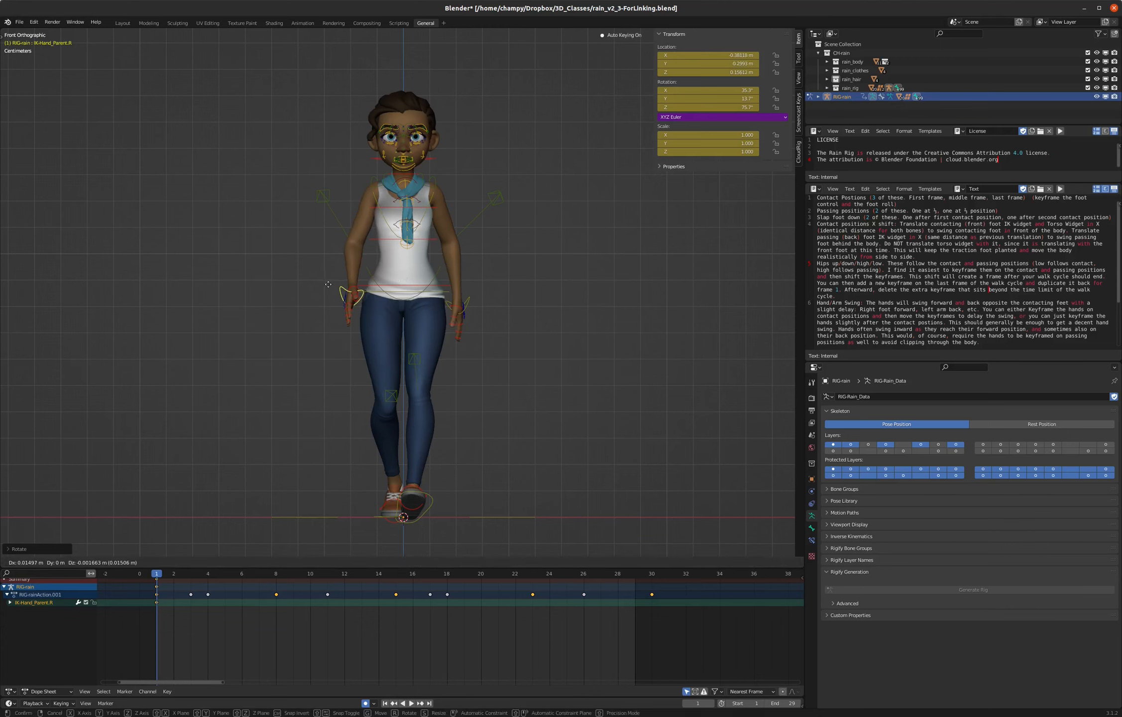
click(329, 288)
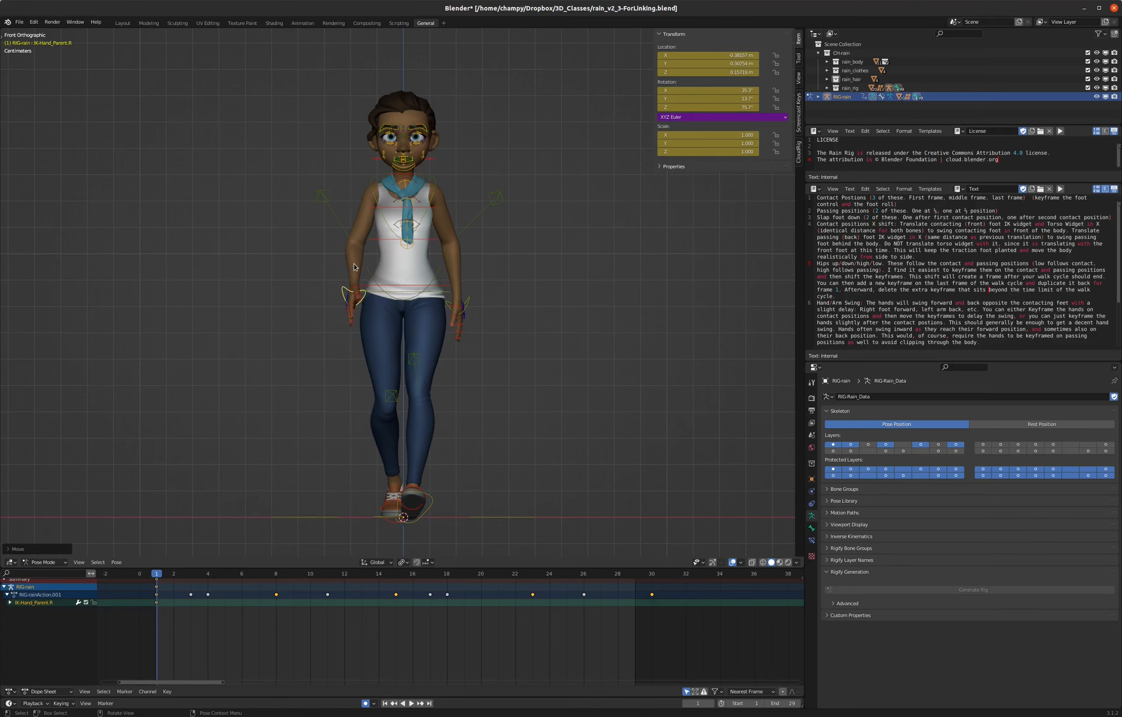
middle_drag(417, 275, 395, 349)
key(r)
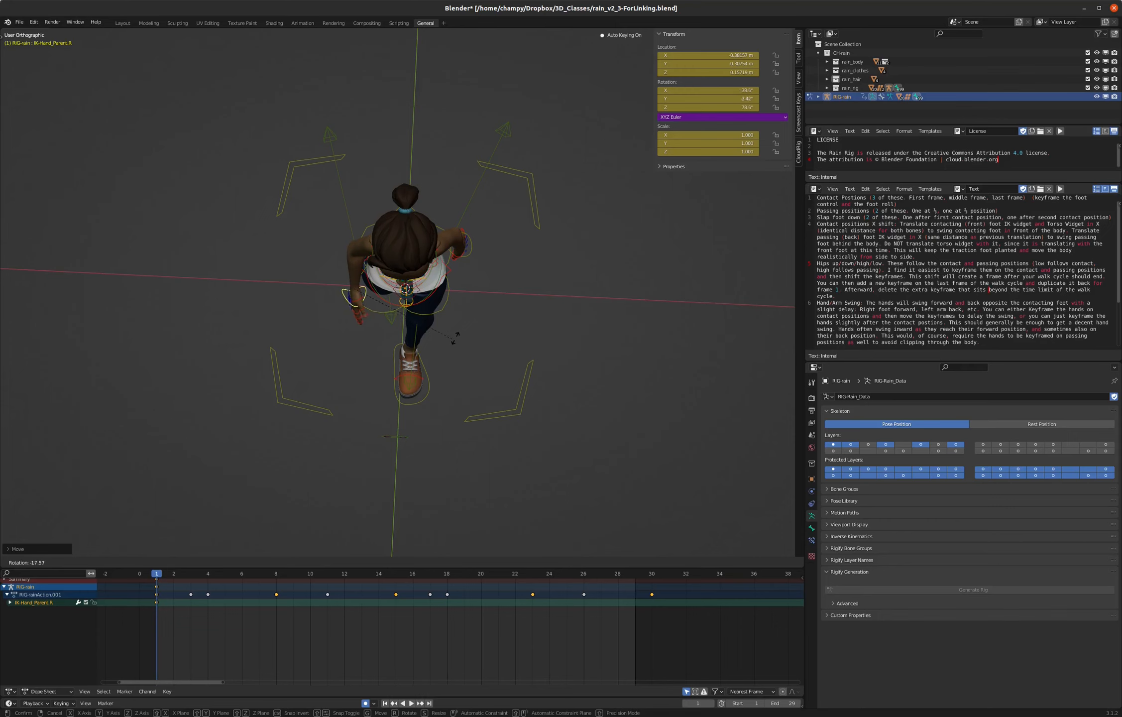
click(463, 338)
- Rotate the left hand control inward about 18° as seen from behind the character
click(474, 251)
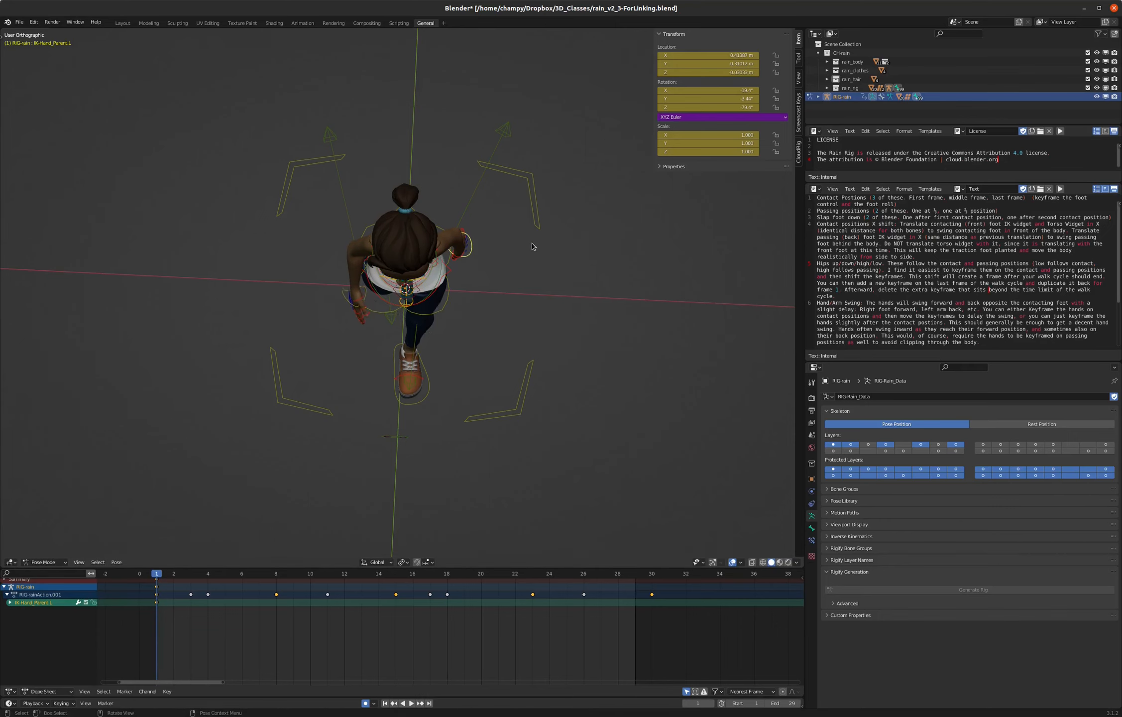
middle_drag(474, 251, 338, 150)
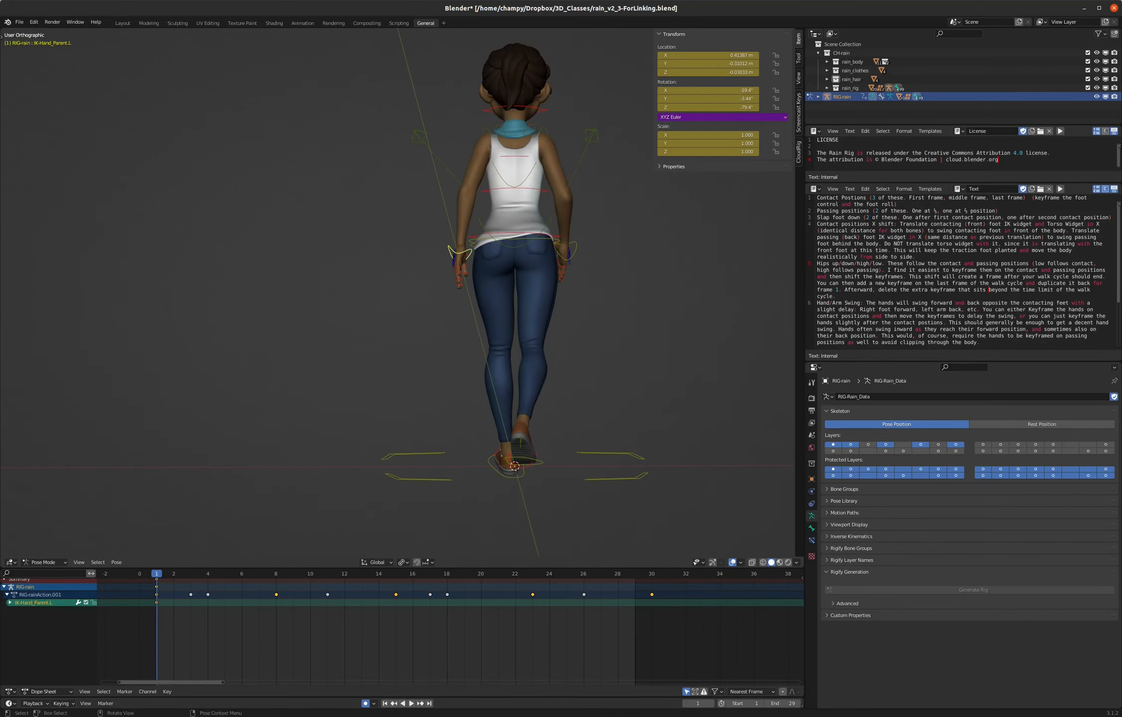
key(r)
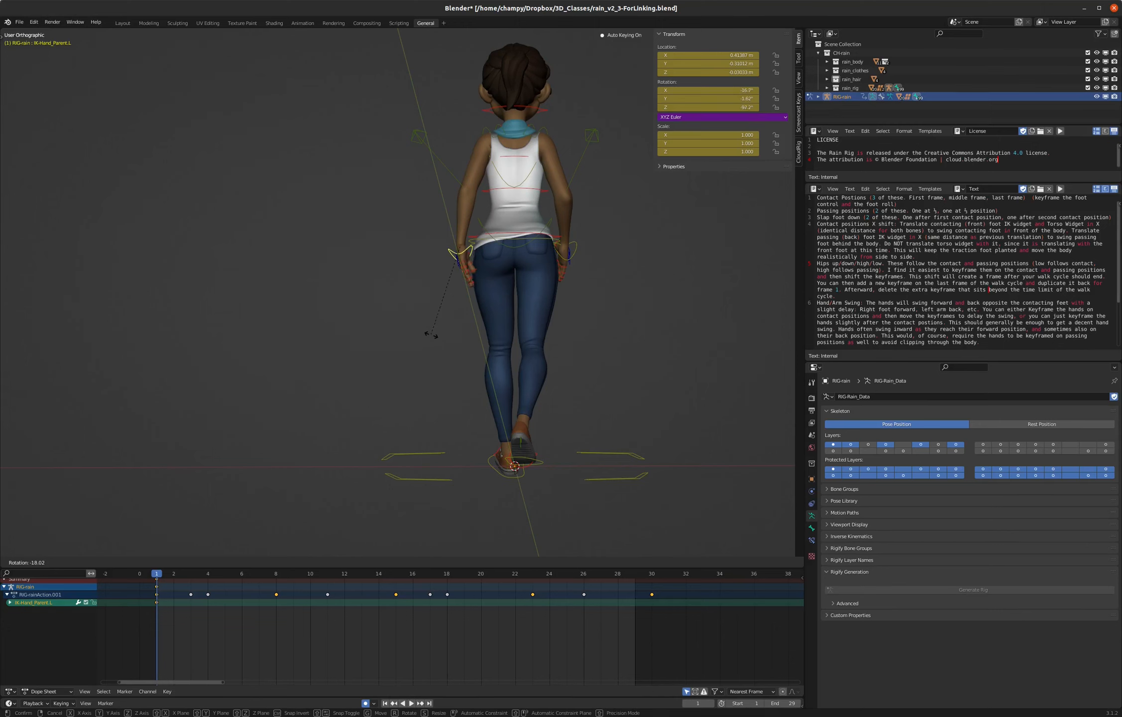
click(433, 334)
- Copy the pose of both hand controls from frame 1, paste it mirrored at frame 15, and paste it unmirrored at frame 30
middle_drag(433, 334, 405, 247)
shift+click(359, 237)
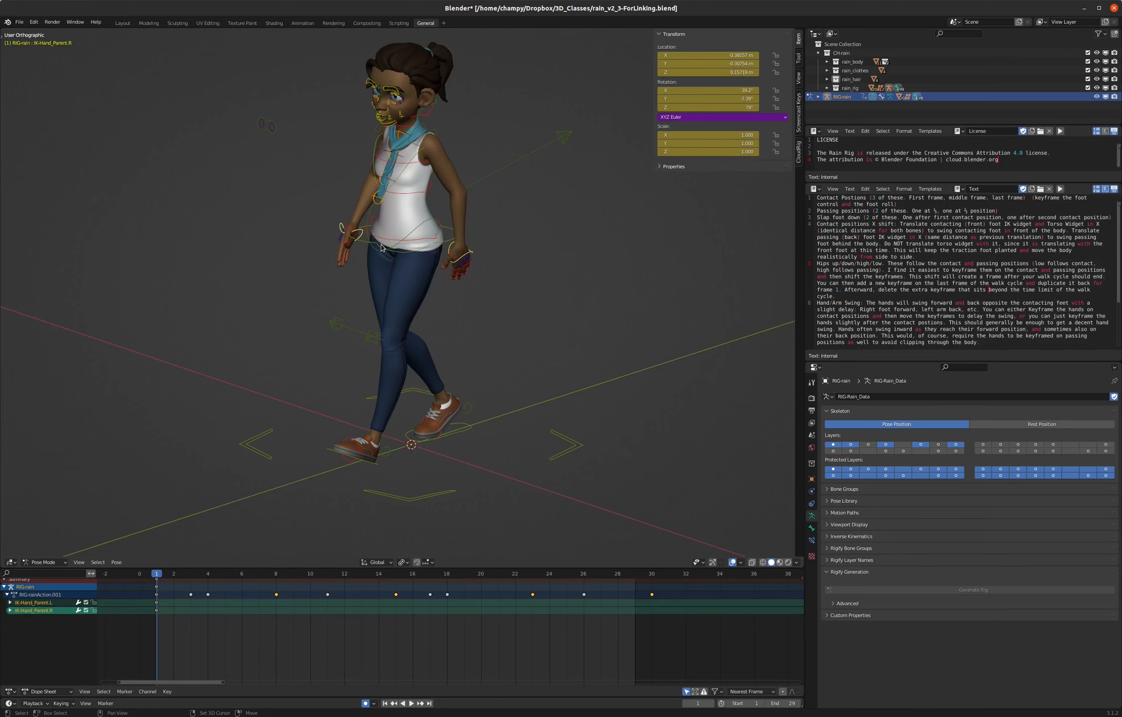
key(KP_3)
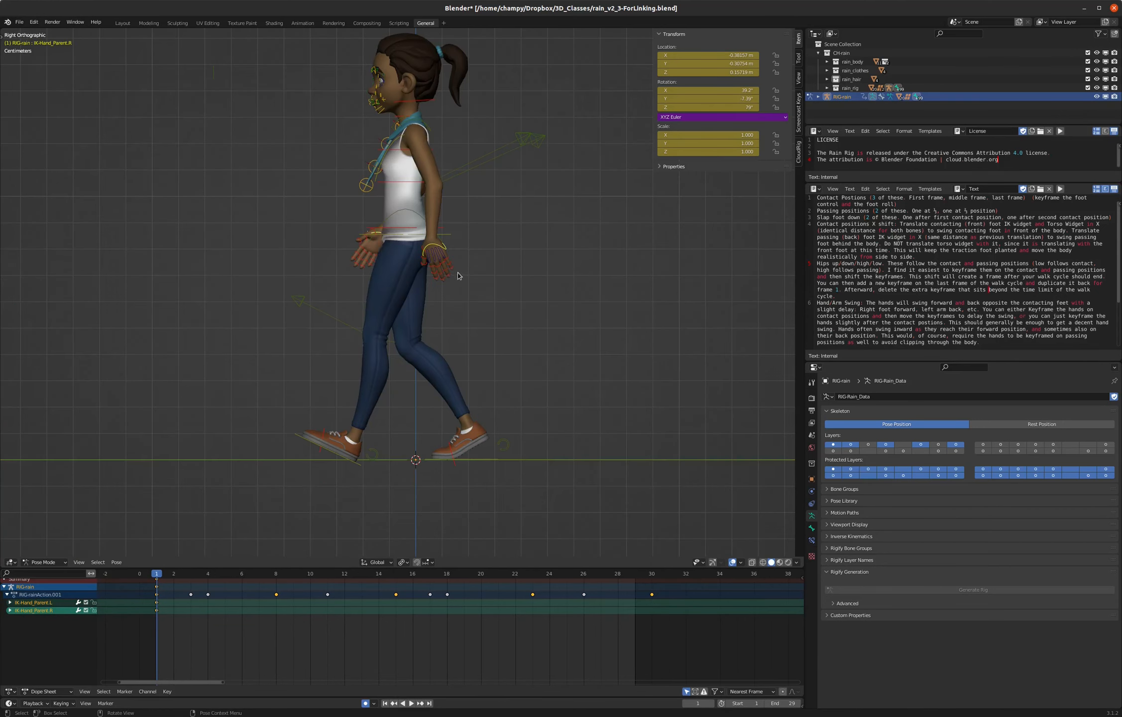
key(ctrl+c)
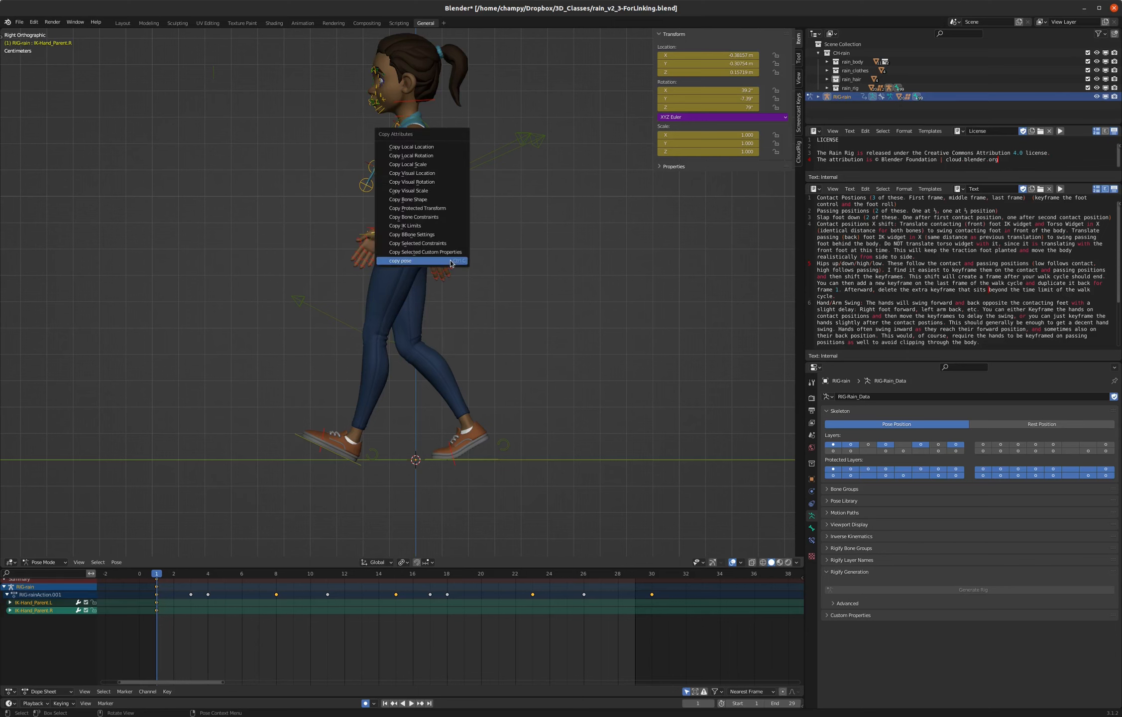
click(432, 260)
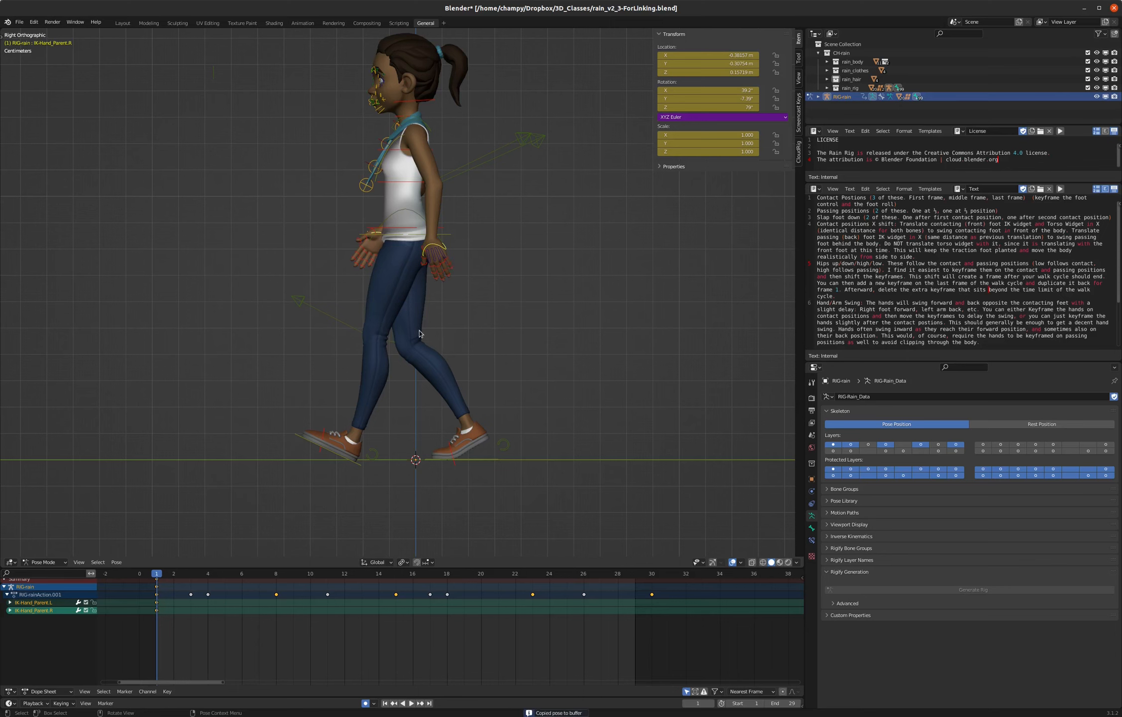
click(397, 577)
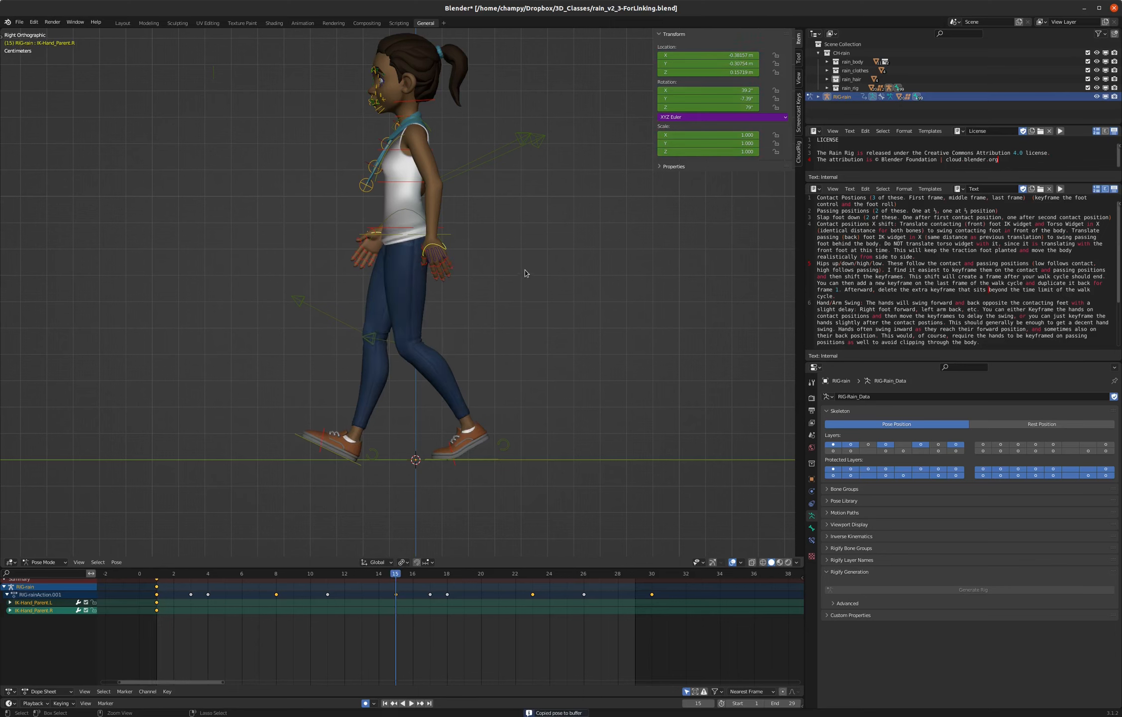
key(ctrl+shift+v)
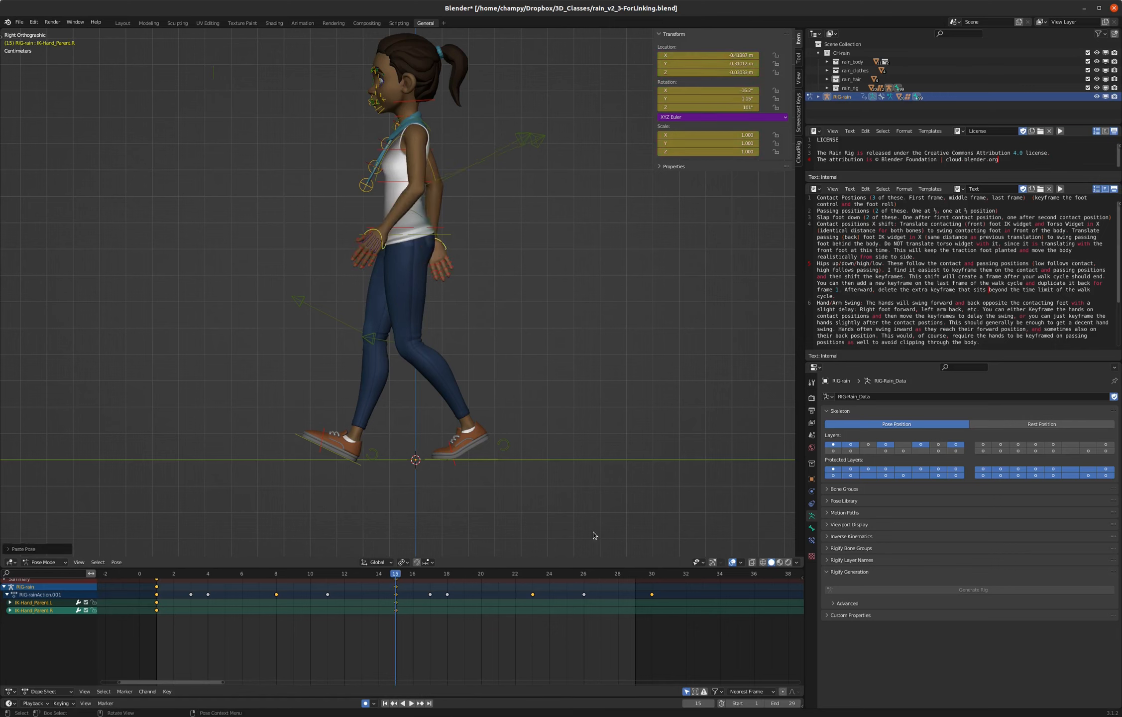
click(651, 576)
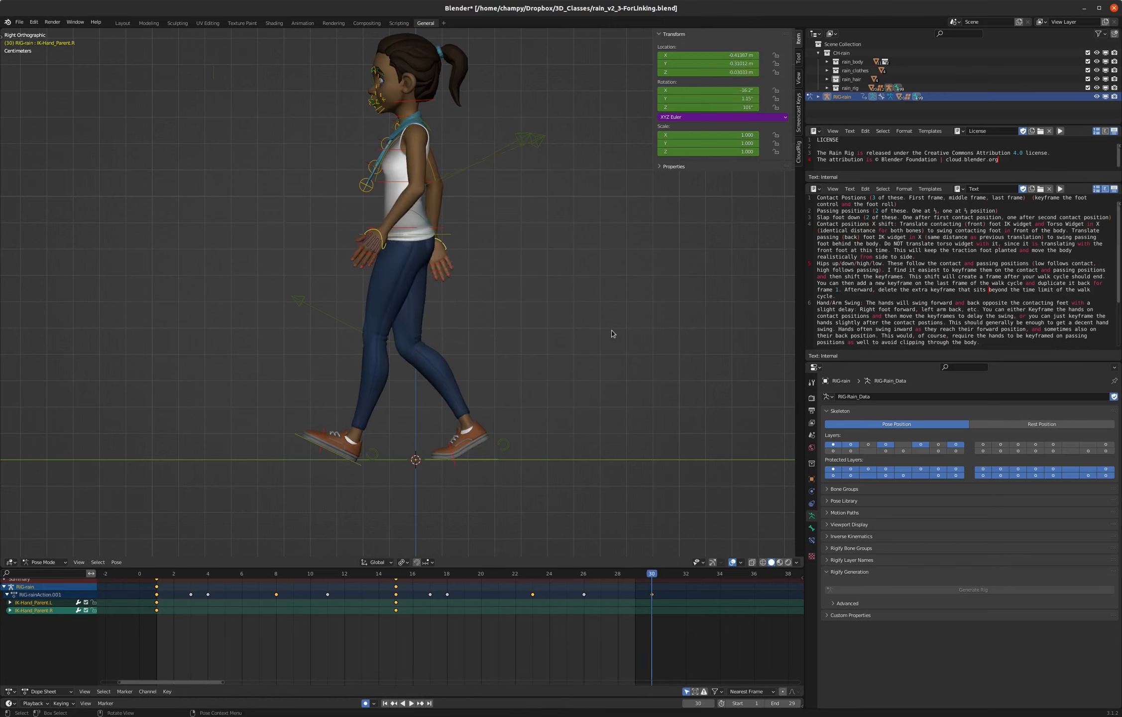
key(ctrl+shift+v)
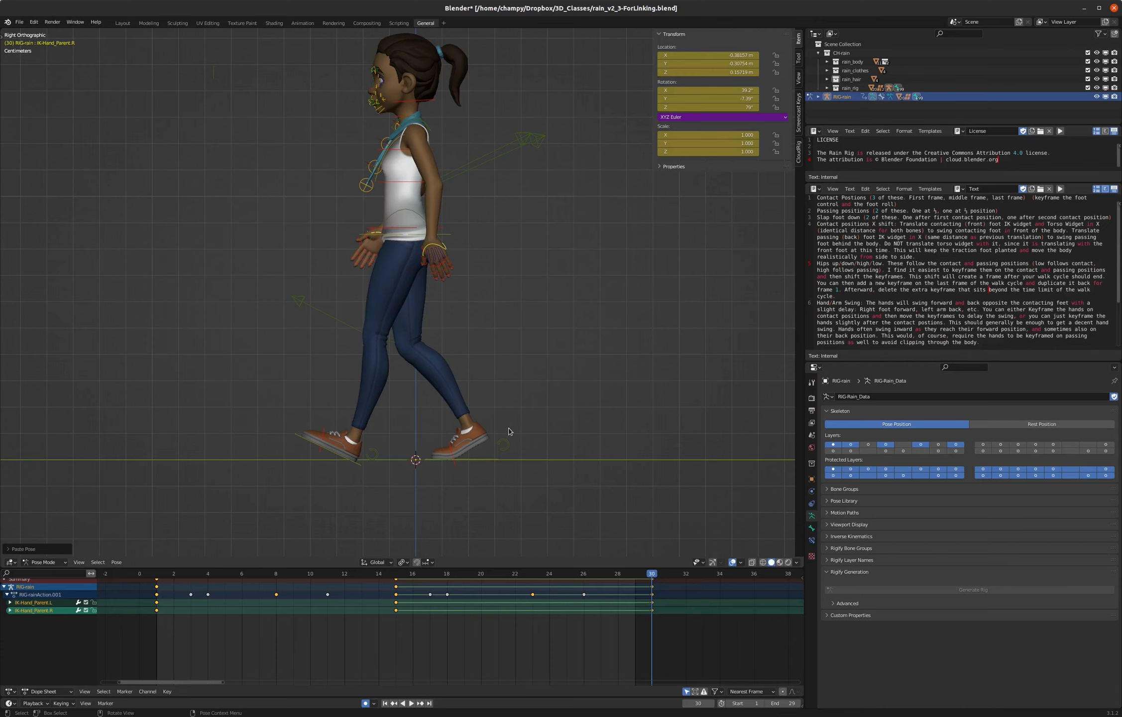
- Play back the walk to check the arm swing from the side and the front
key(space)
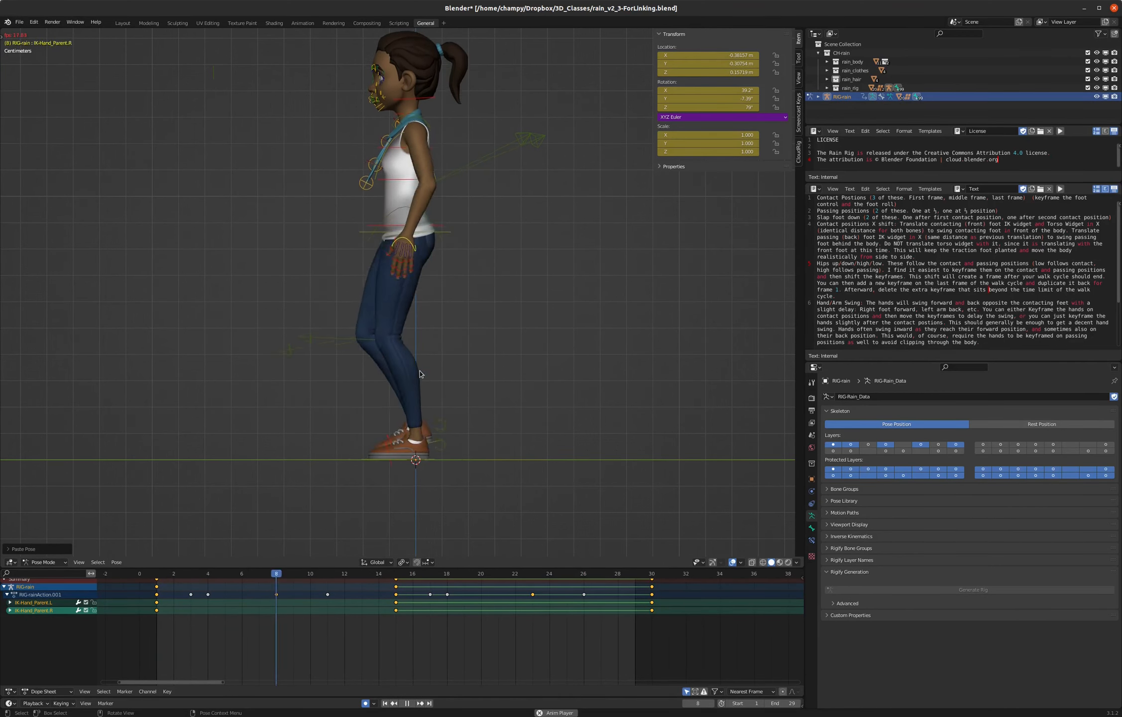
key(KP_1)
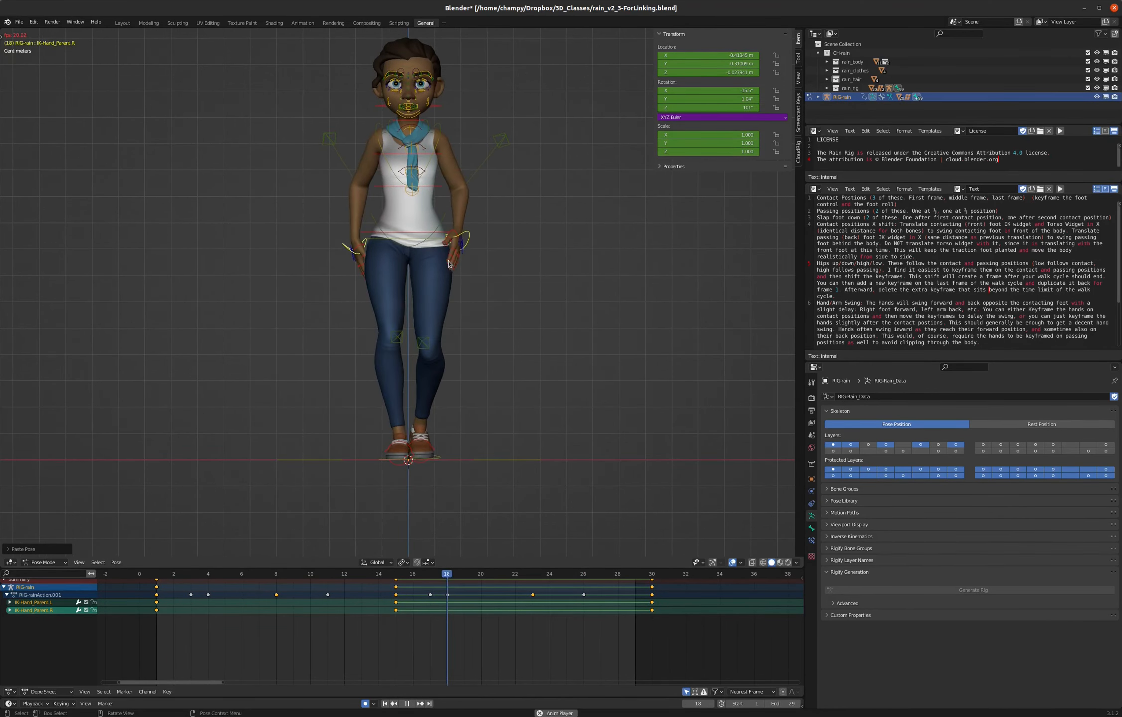
key(space)
- Go to the passing position at frame 8 and select the left hand control in the front view
drag(493, 572, 277, 573)
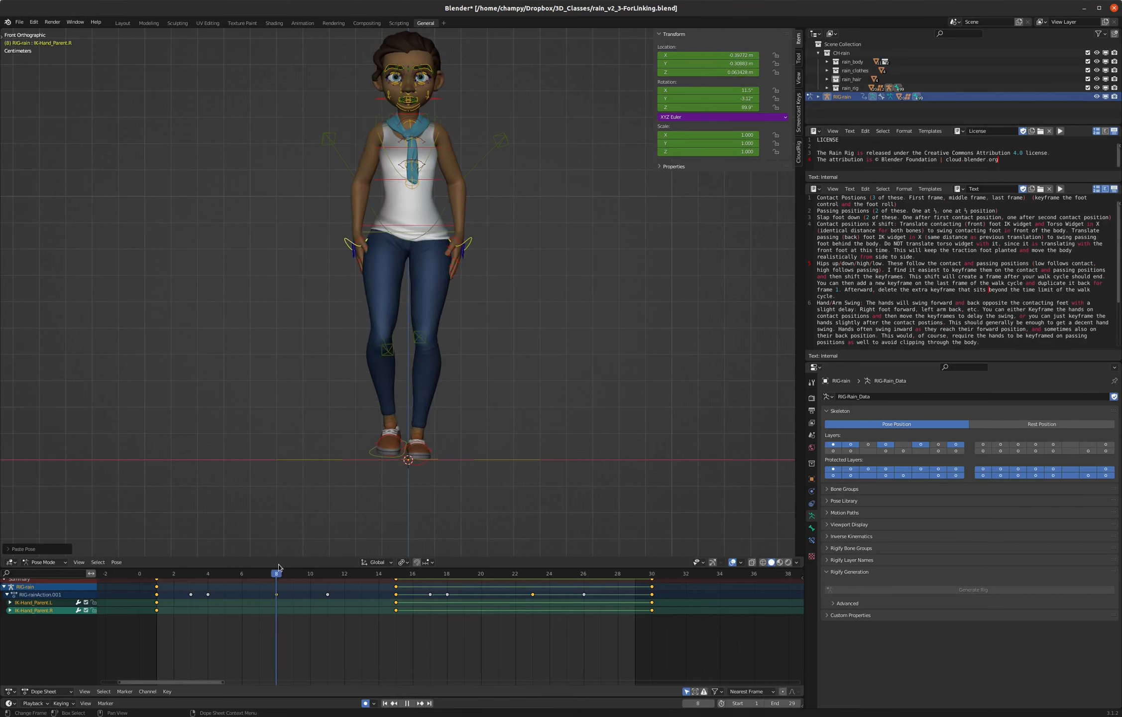
scroll(454, 247, up, 5)
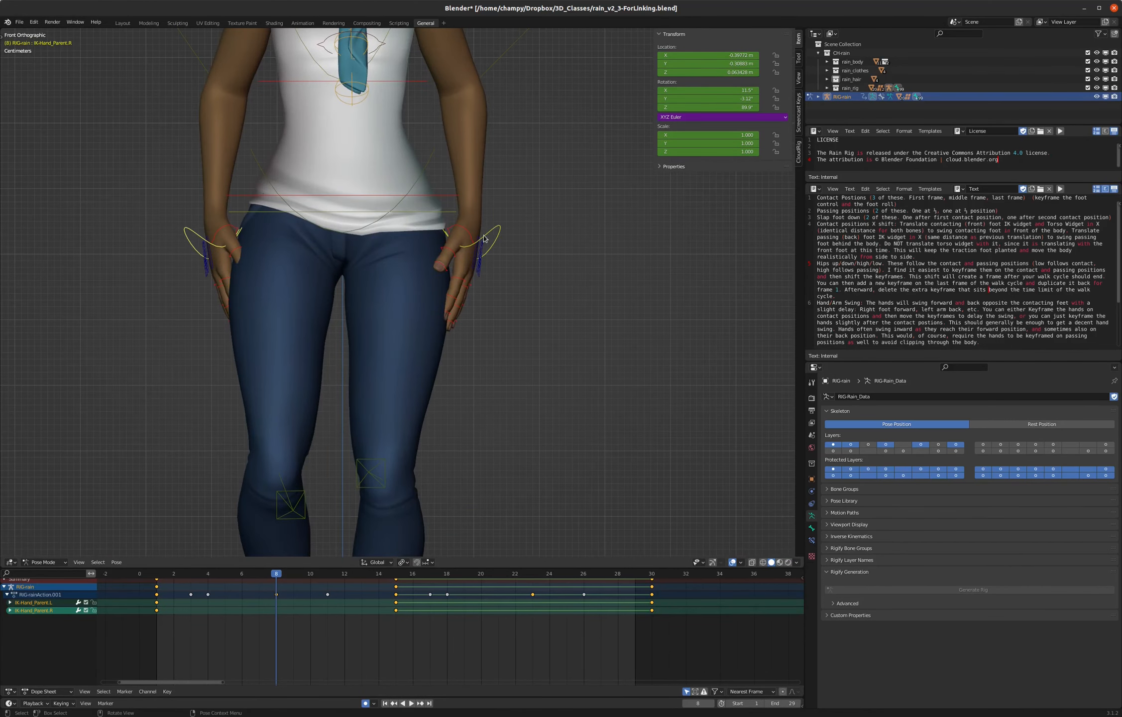
click(486, 240)
middle_drag(503, 293, 482, 320)
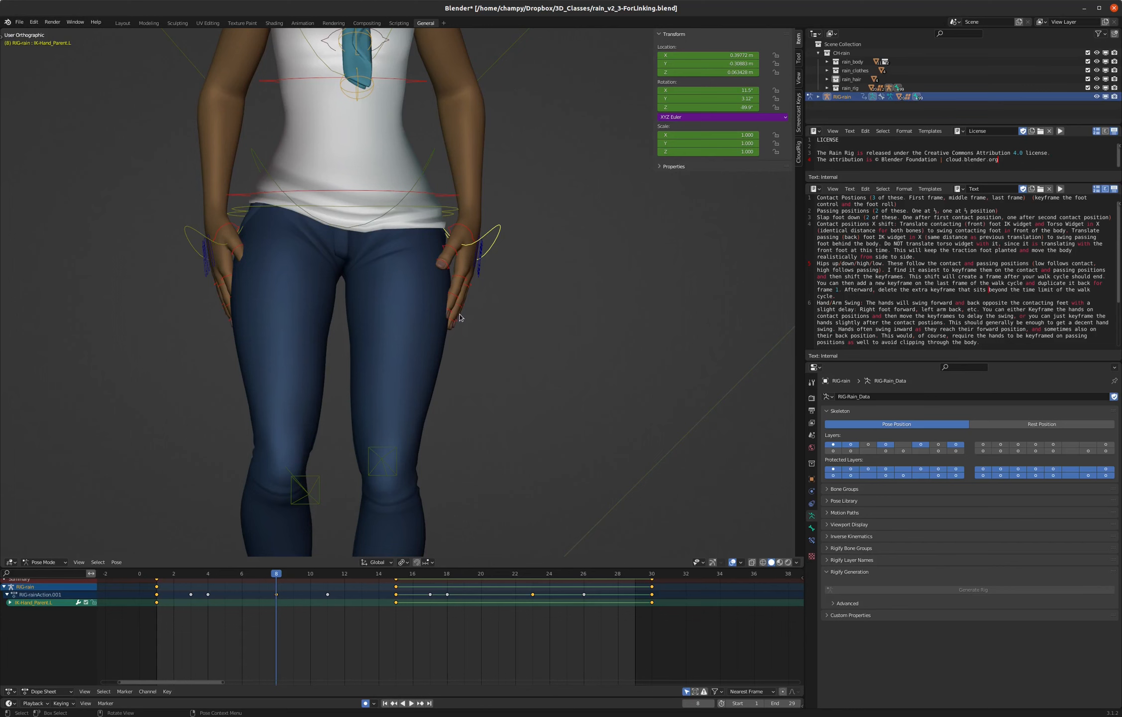
key(KP_1)
key(g)
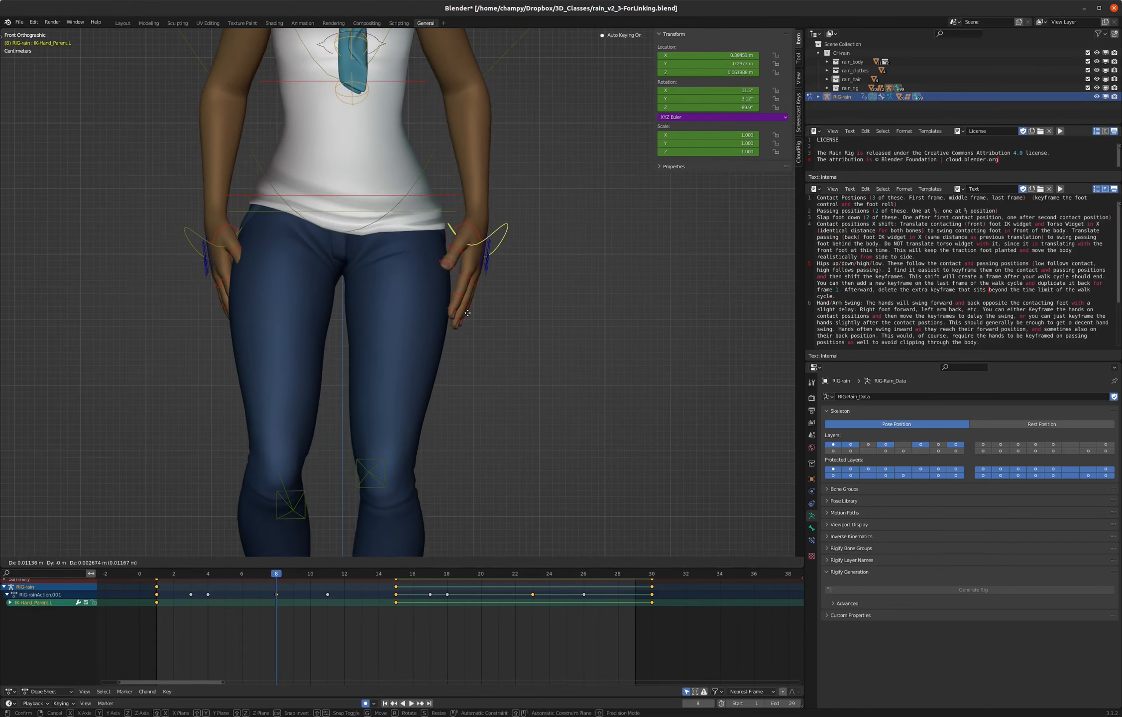
right_click(471, 286)
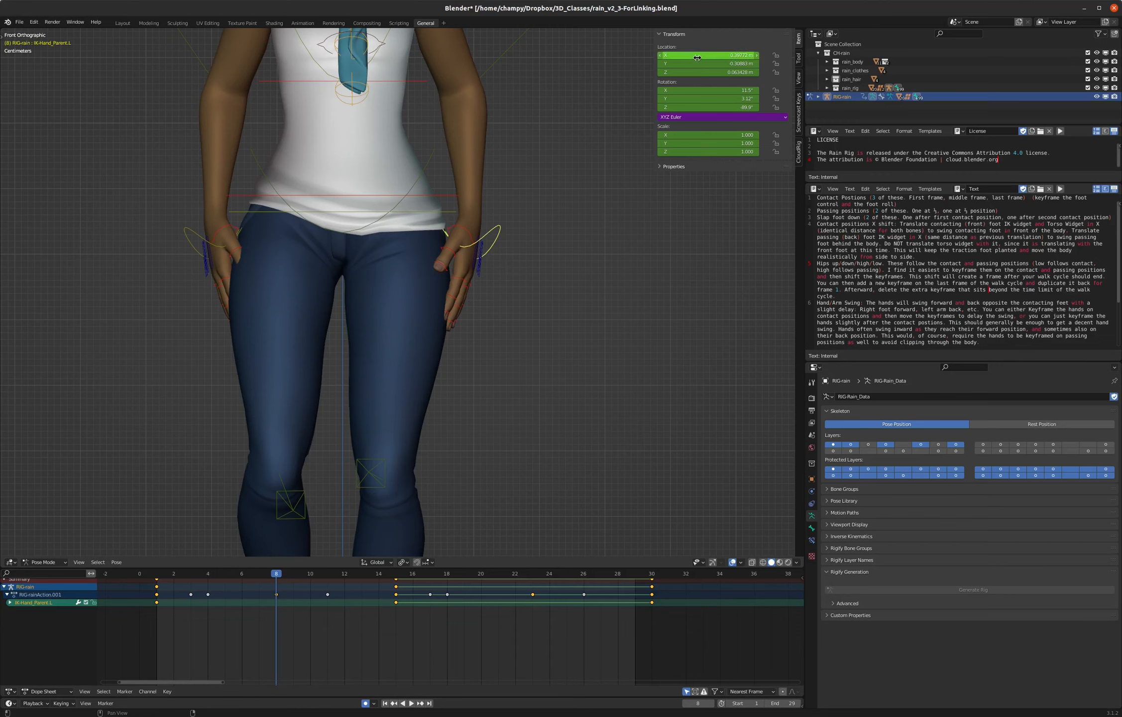
mouse_move(696, 59)
mouse_down()
mouse_move(717, 58)
mouse_move(696, 57)
mouse_up()
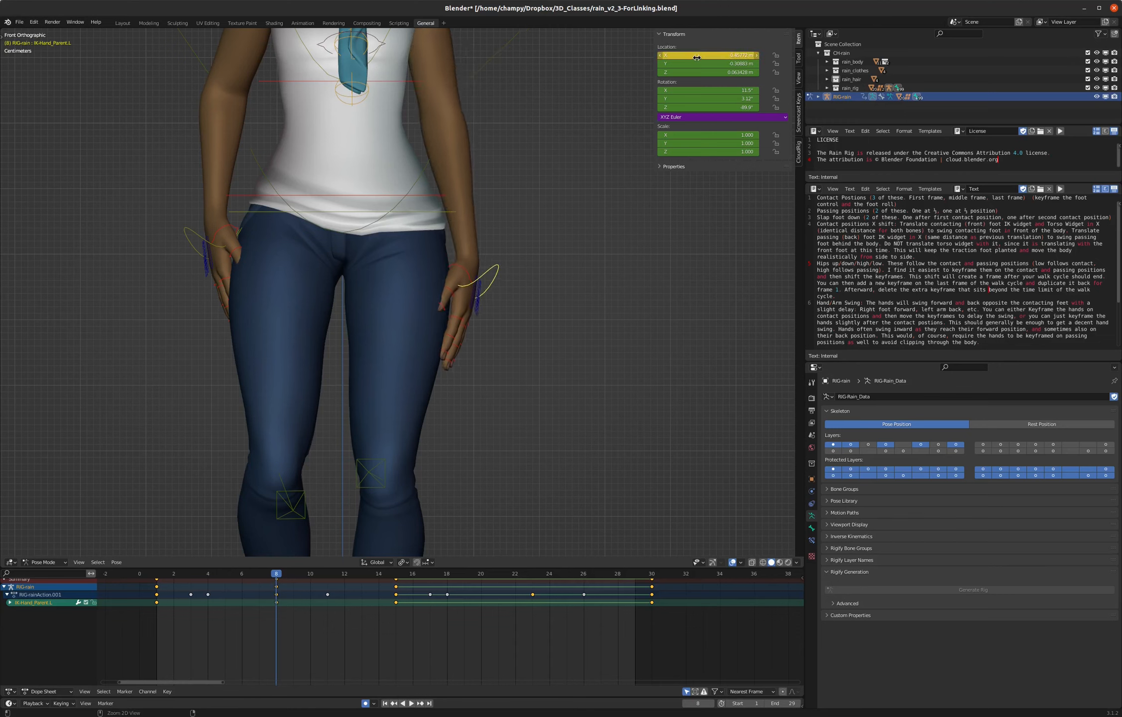
right_click(697, 57)
- Shift the left hand control slightly outward along global X and rotate it slightly to clear the hip at frame 8
key(g)
key(x)
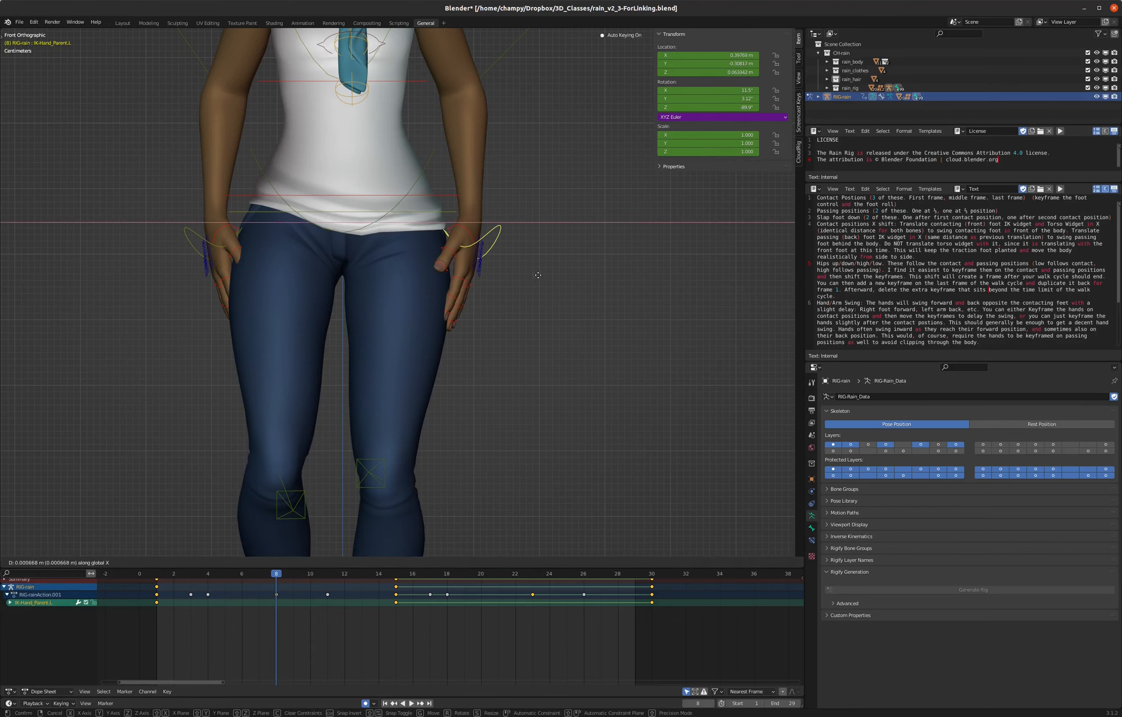
click(544, 274)
key(r)
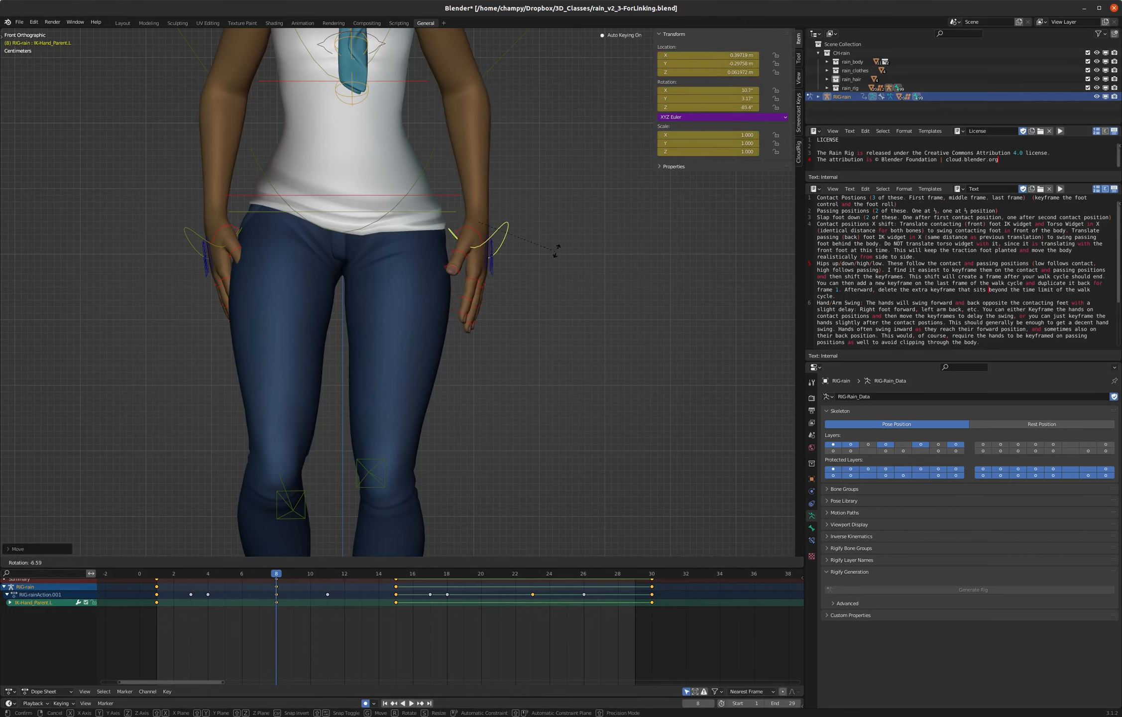
click(558, 251)
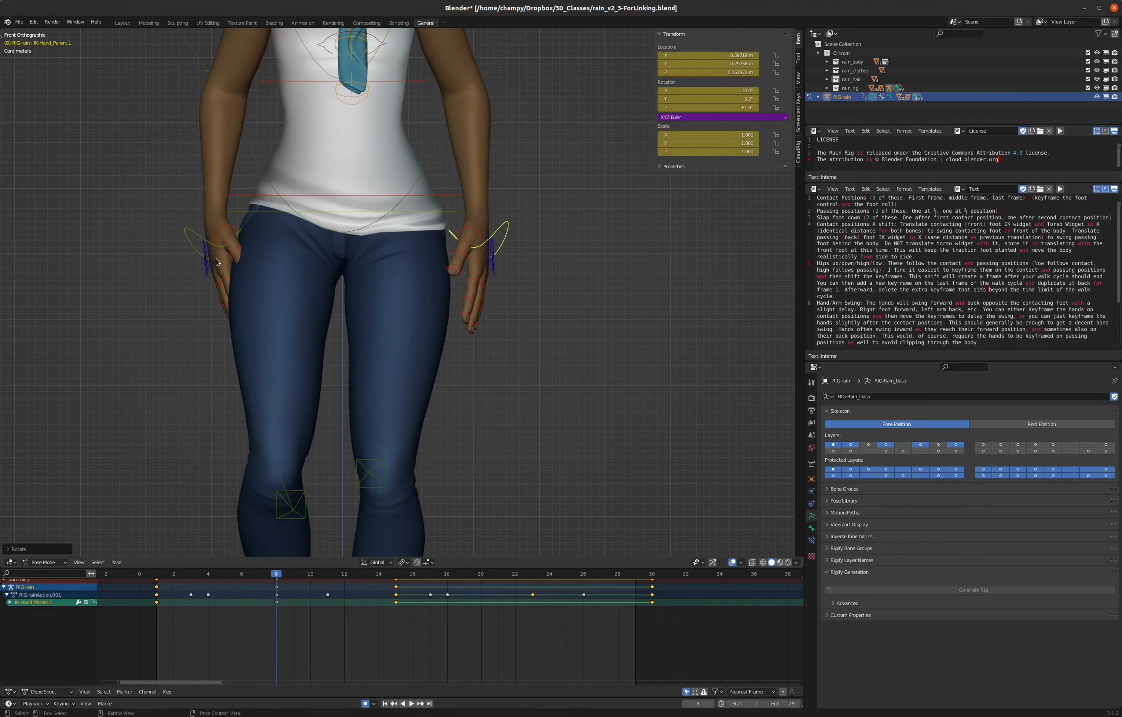
- Move the right hand control outward about 3 cm along global X and rotate it about 8° in the front view
click(198, 241)
key(g)
key(x)
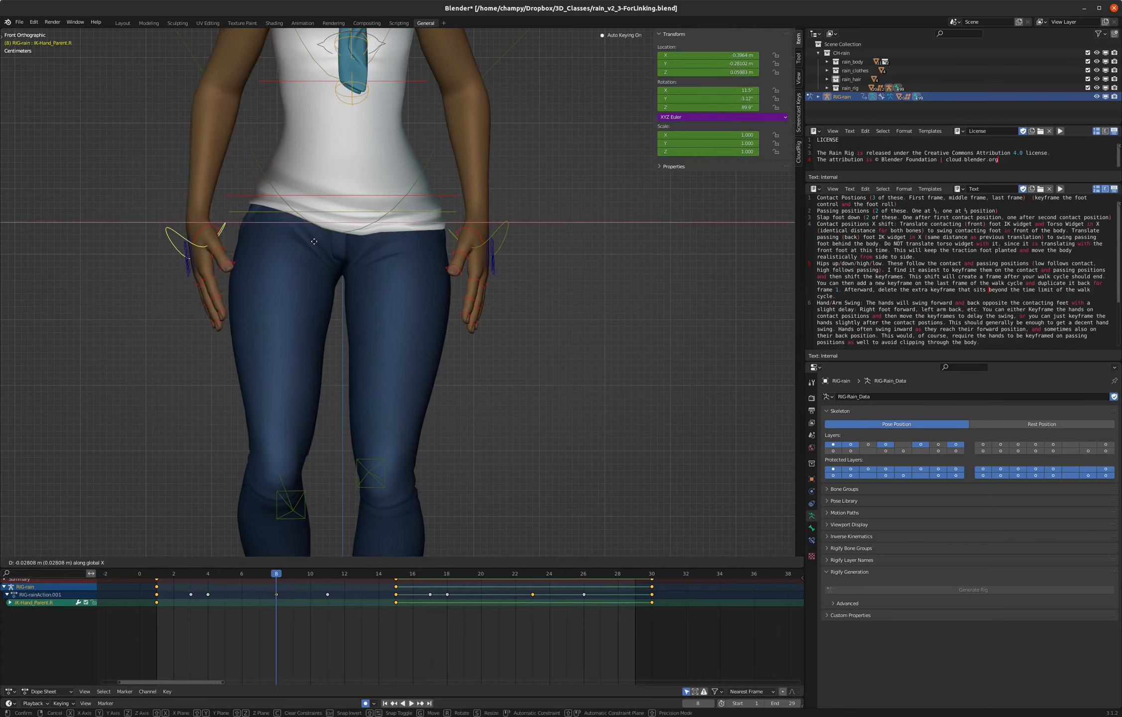
click(327, 239)
key(r)
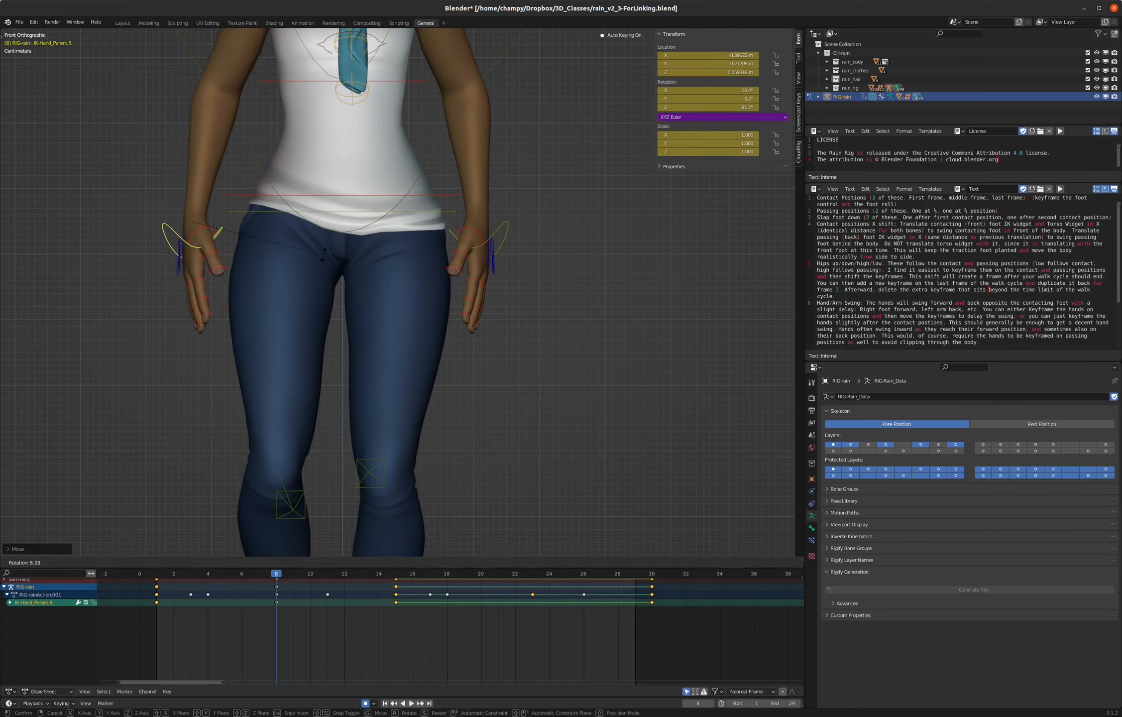
click(323, 257)
- Copy the pose of both hand controls at frame 8, paste it mirrored at frame 23, and play back the walk
shift+click(497, 231)
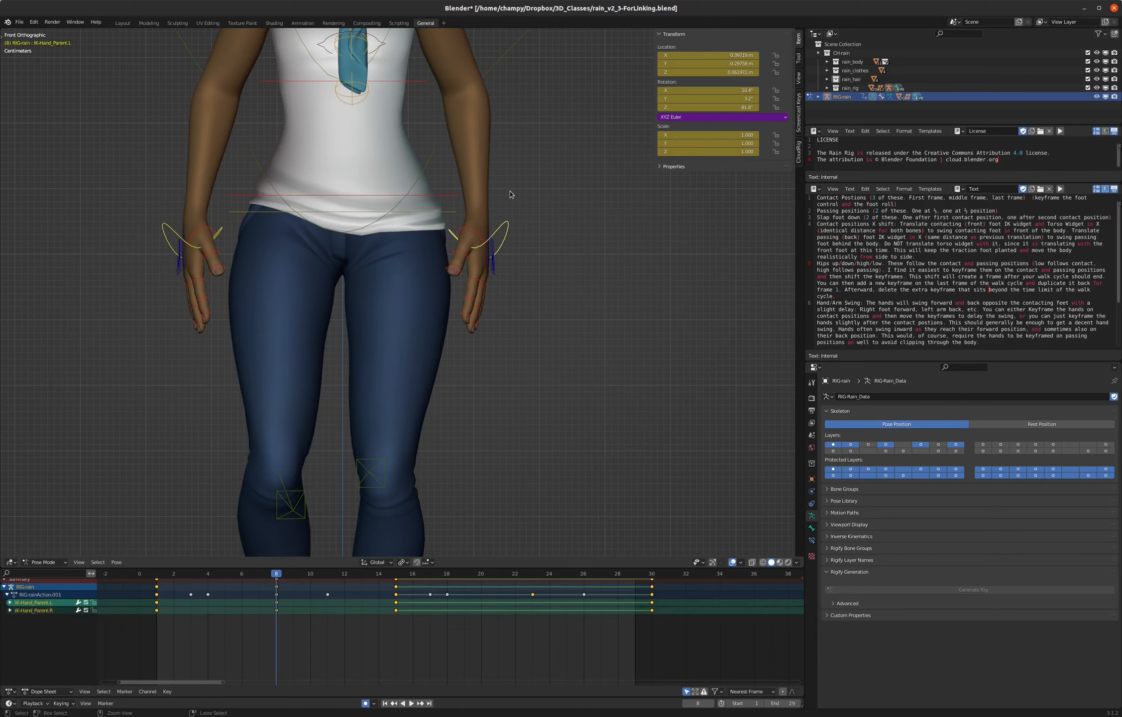
right_click(509, 194)
click(484, 194)
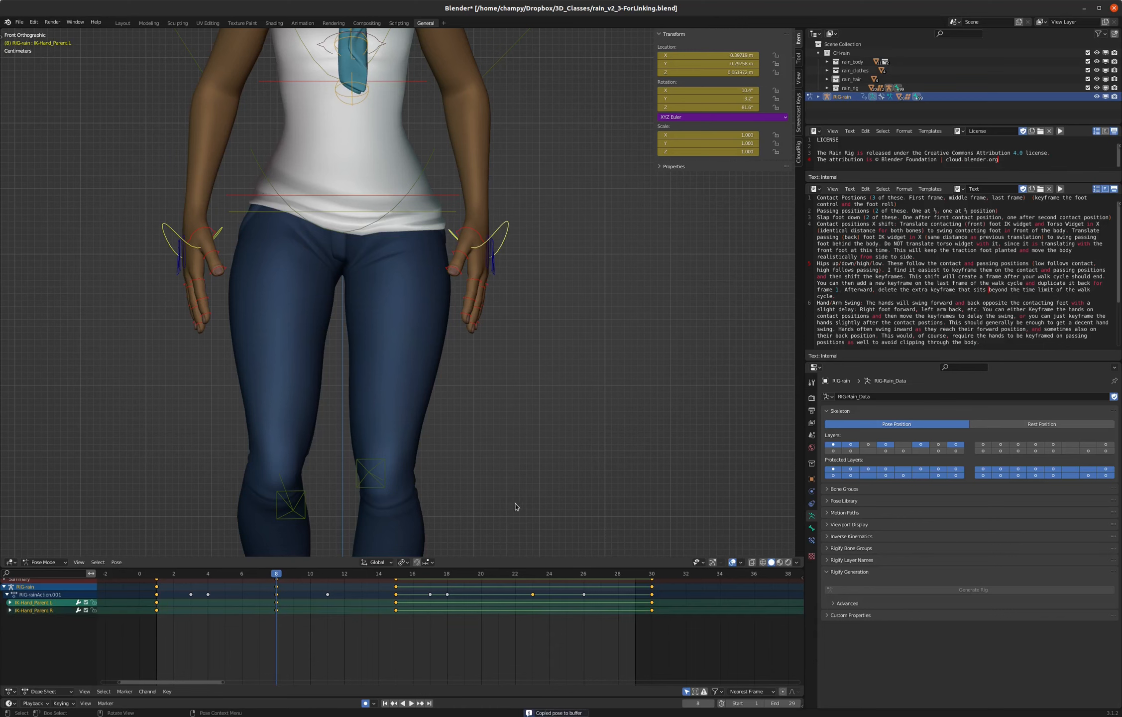
click(531, 573)
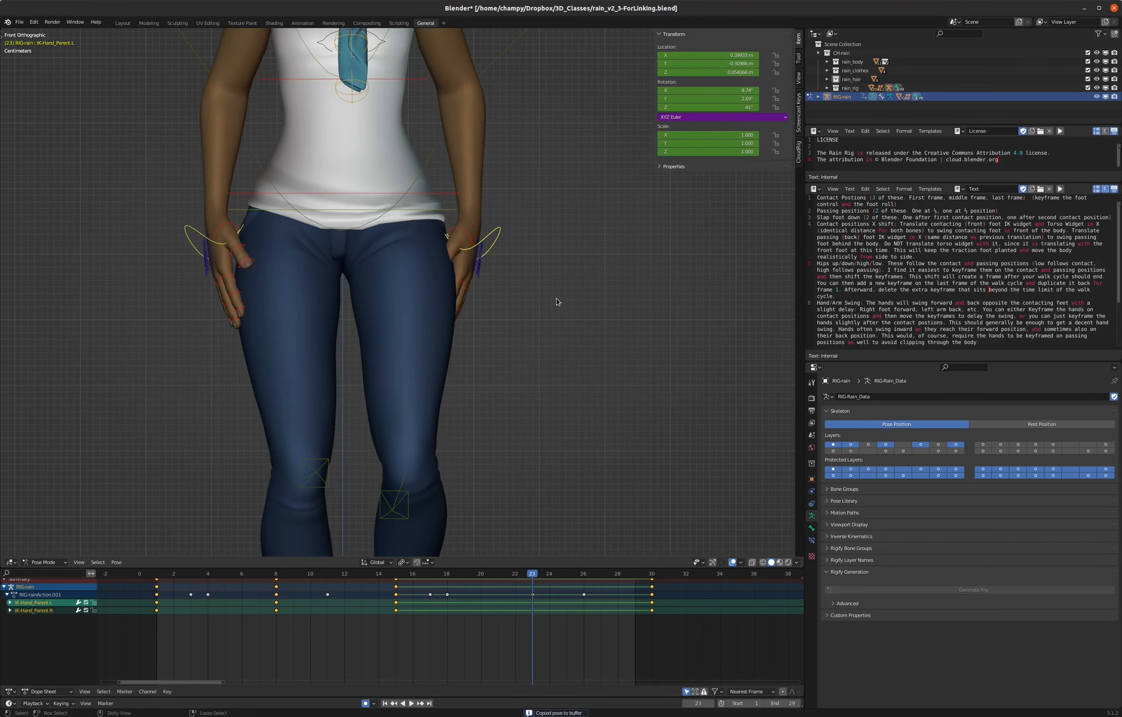
key(ctrl+shift+v)
key(i)
key(space)
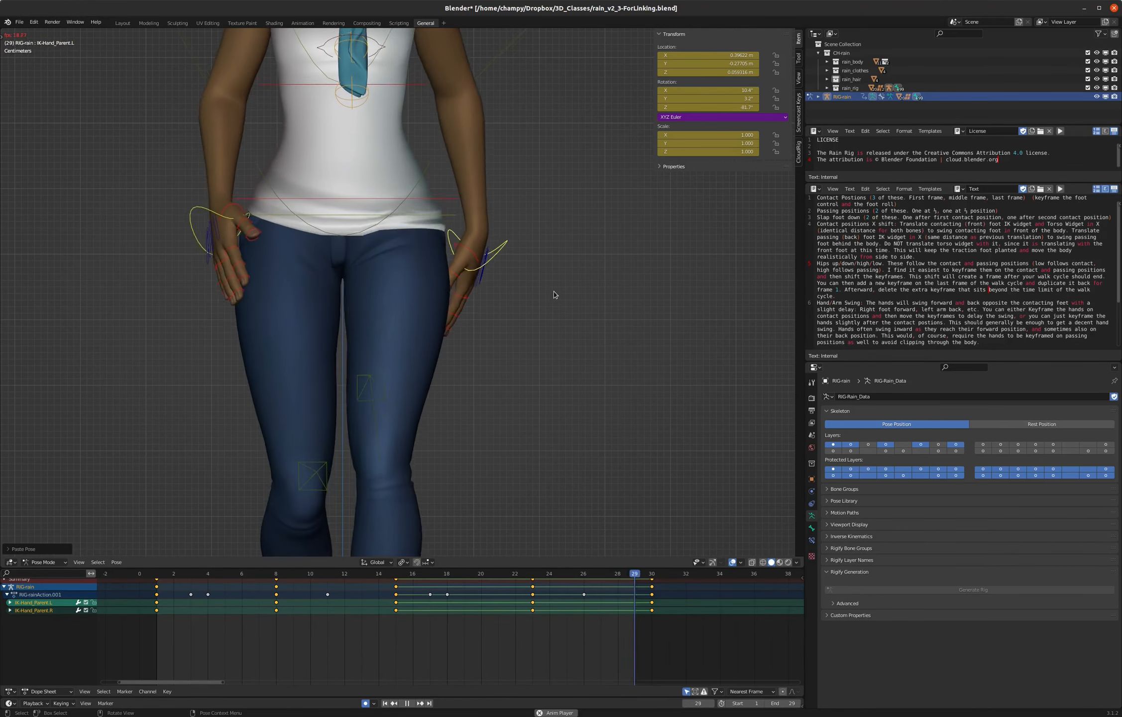
key(space)
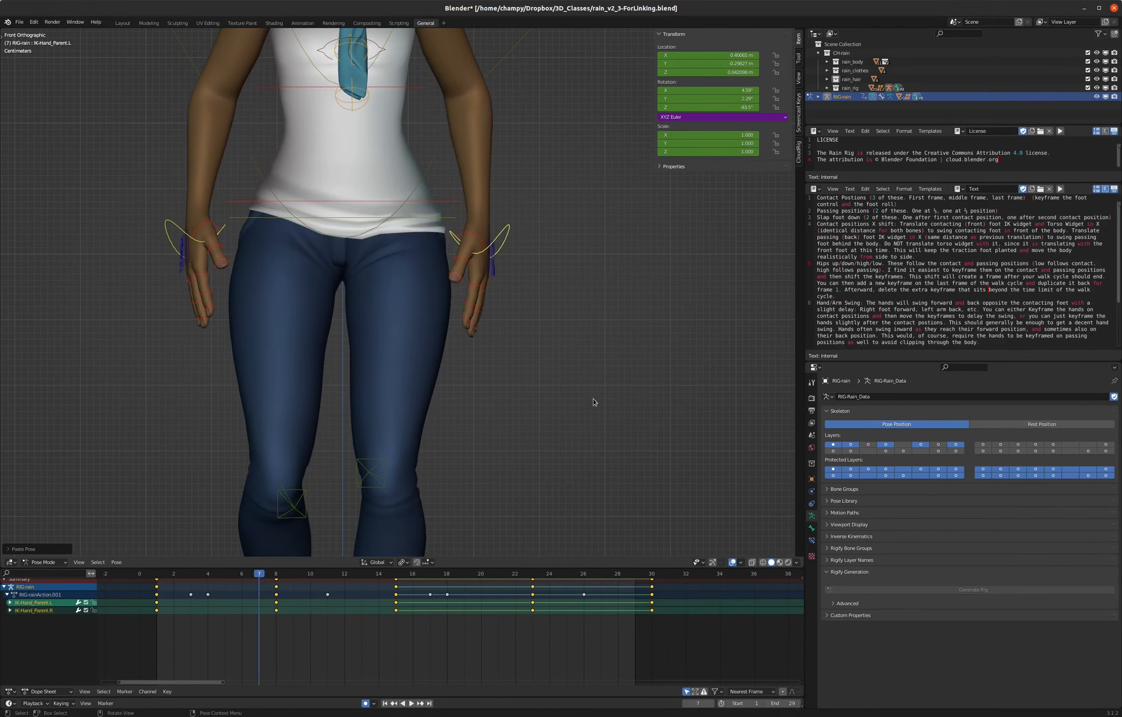
- Shift all keyframes of both hand controls 2 frames later to delay the arm swing
click(142, 602)
drag(144, 600, 683, 635)
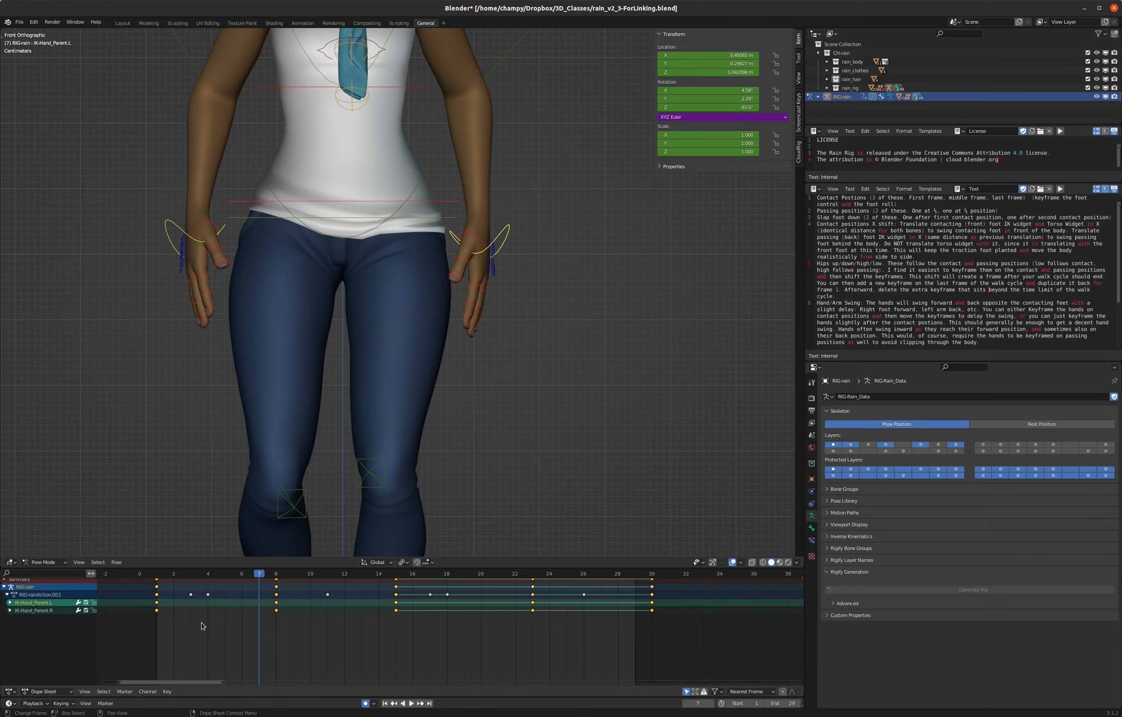
key(g)
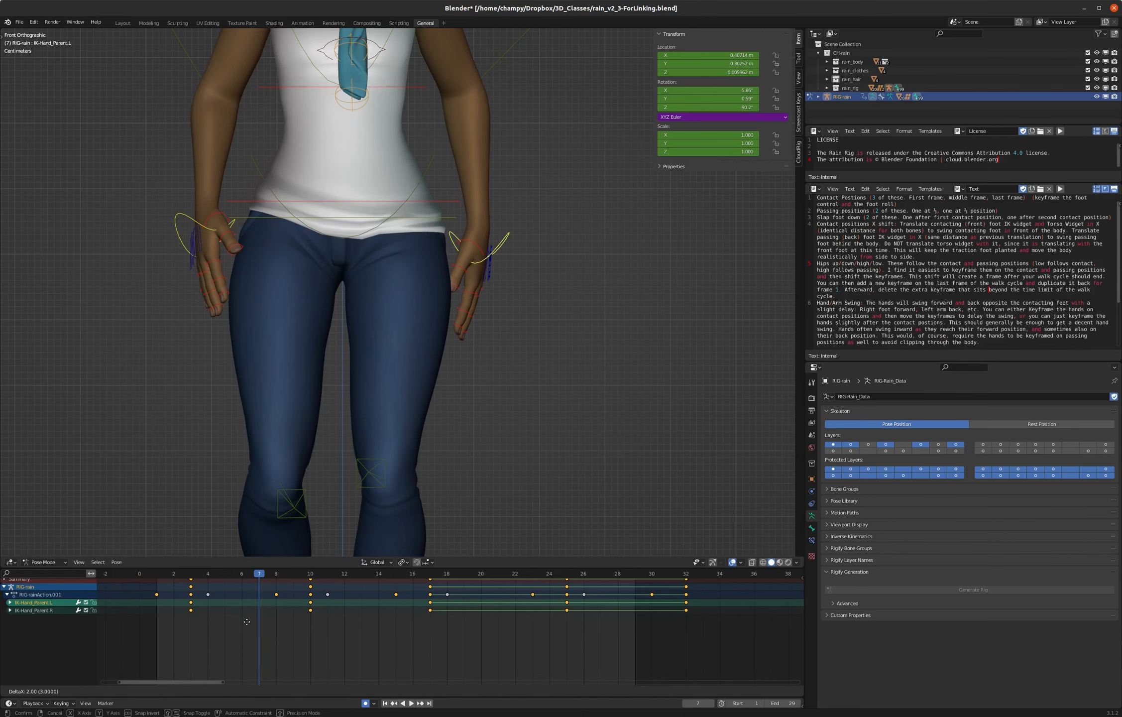
click(247, 621)
- Play back the walk from the side to check the delayed arm swing
scroll(458, 311, down, 5)
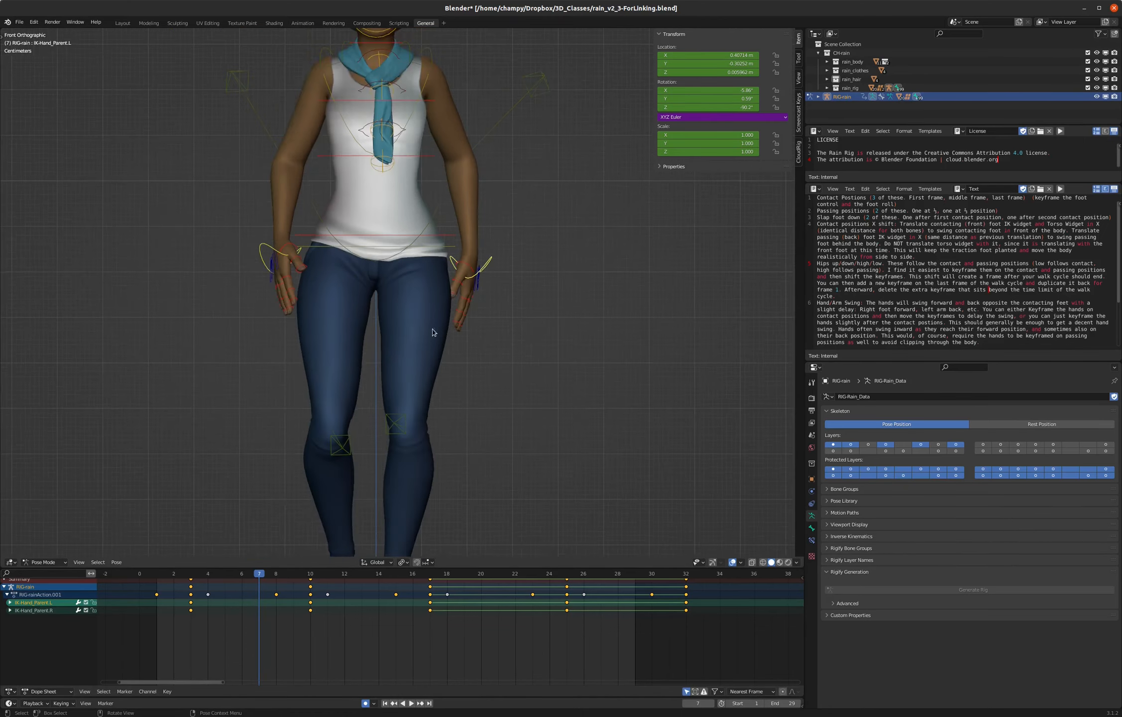
middle_drag(471, 318, 420, 334)
key(space)
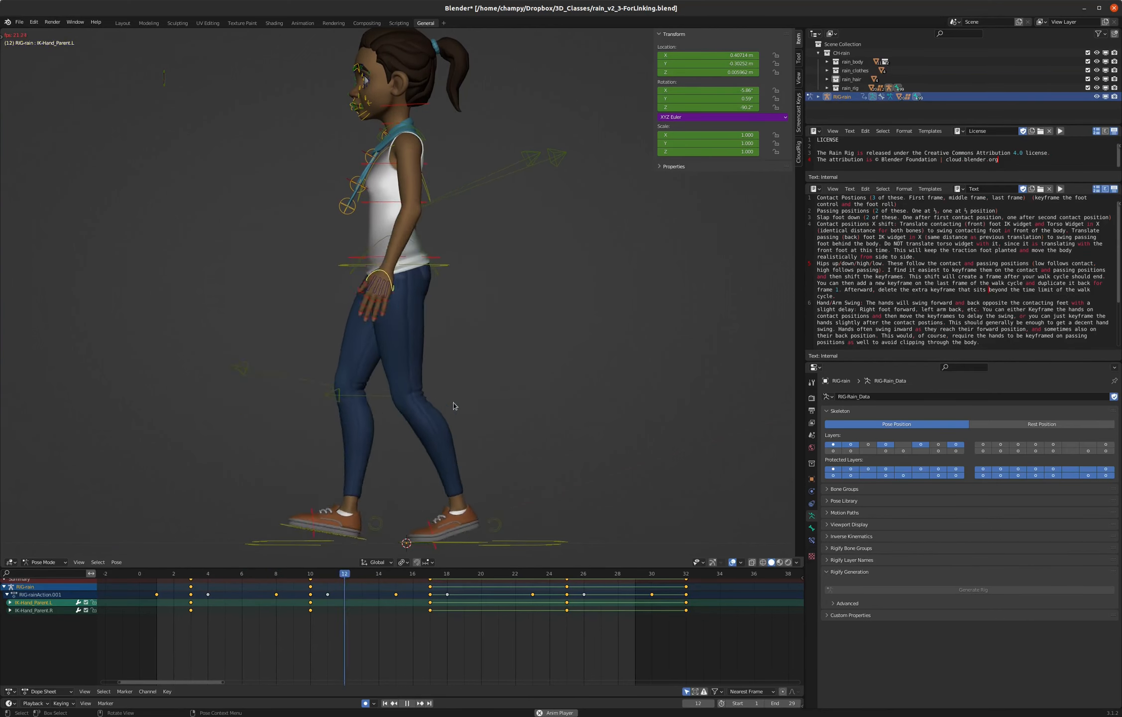
key(space)
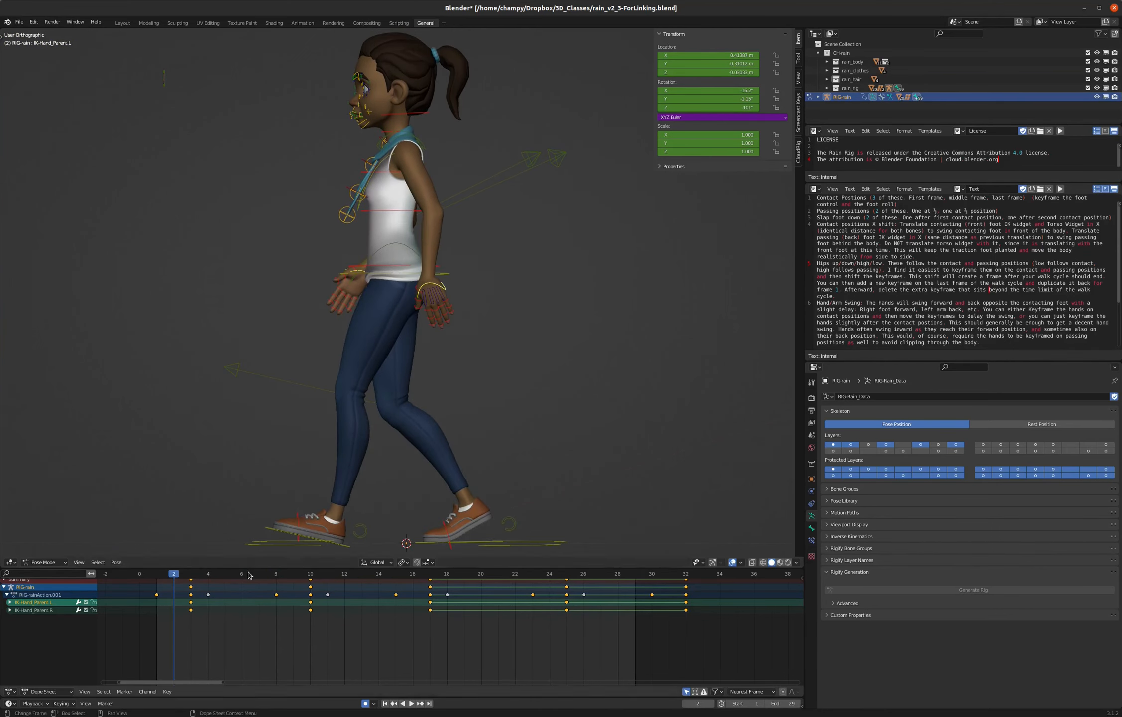
- Compare the hand poses at frame 1 and frame 30 from the side
click(157, 575)
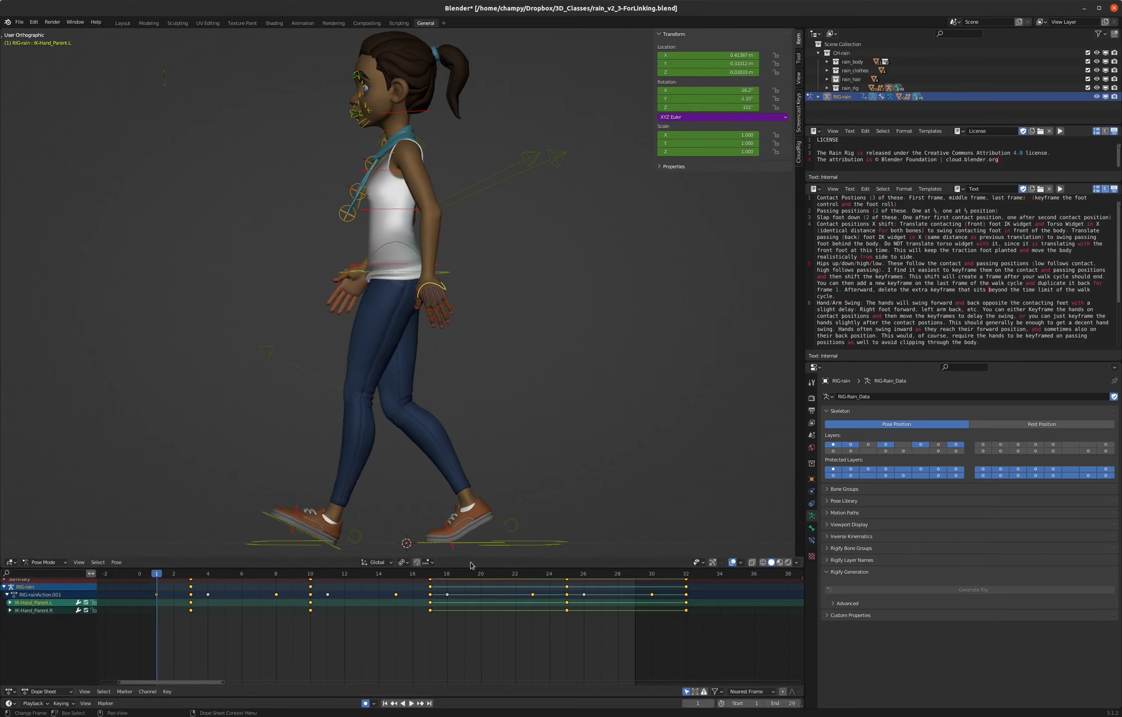
click(652, 575)
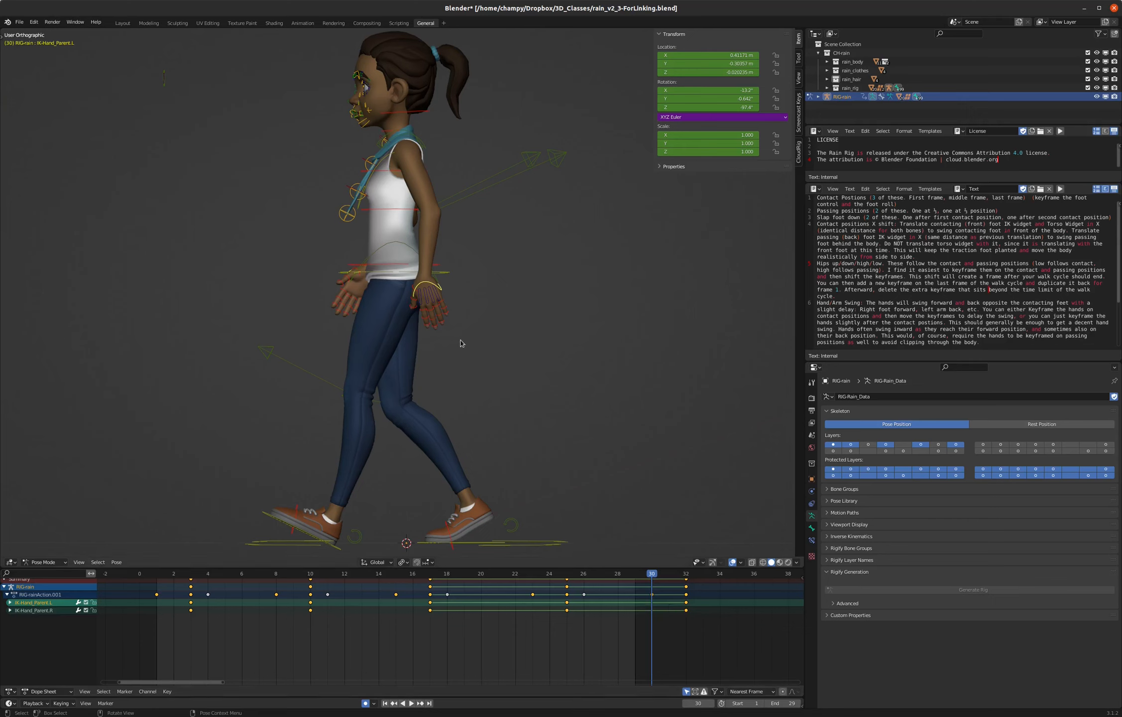
- Keyframe location and rotation of both hand controls at frame 30 and duplicate those keys to frame 1
mouse_move(409, 292)
middle_down()
mouse_move(428, 298)
mouse_move(417, 300)
middle_up()
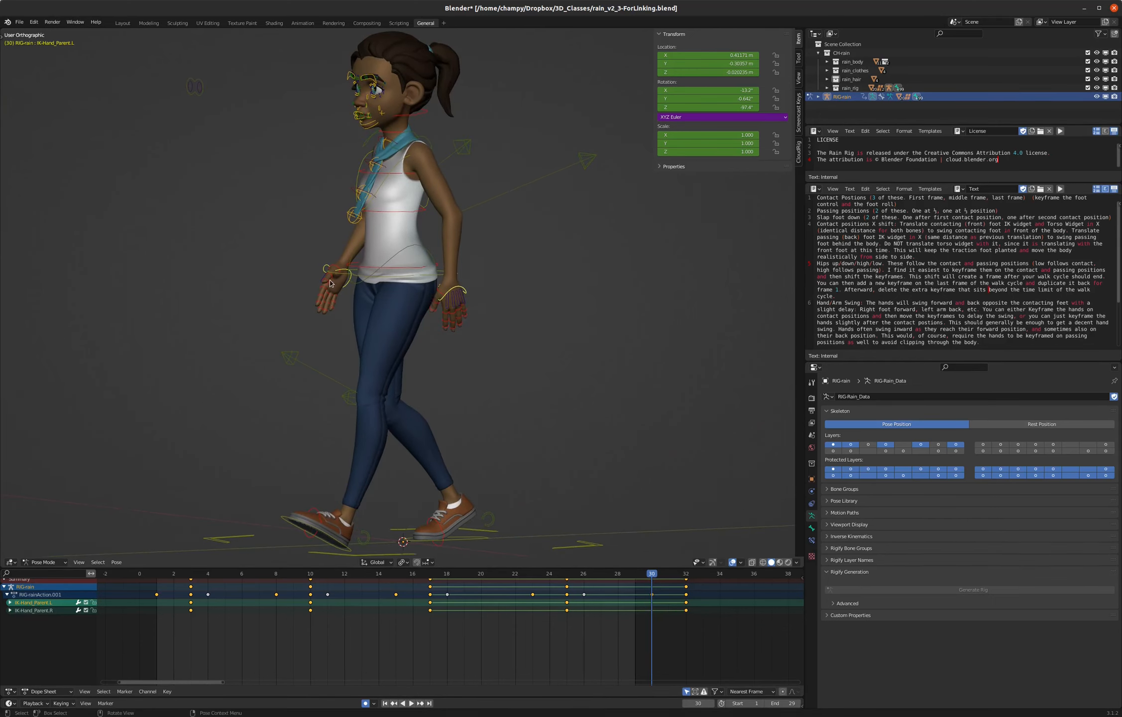
key(i)
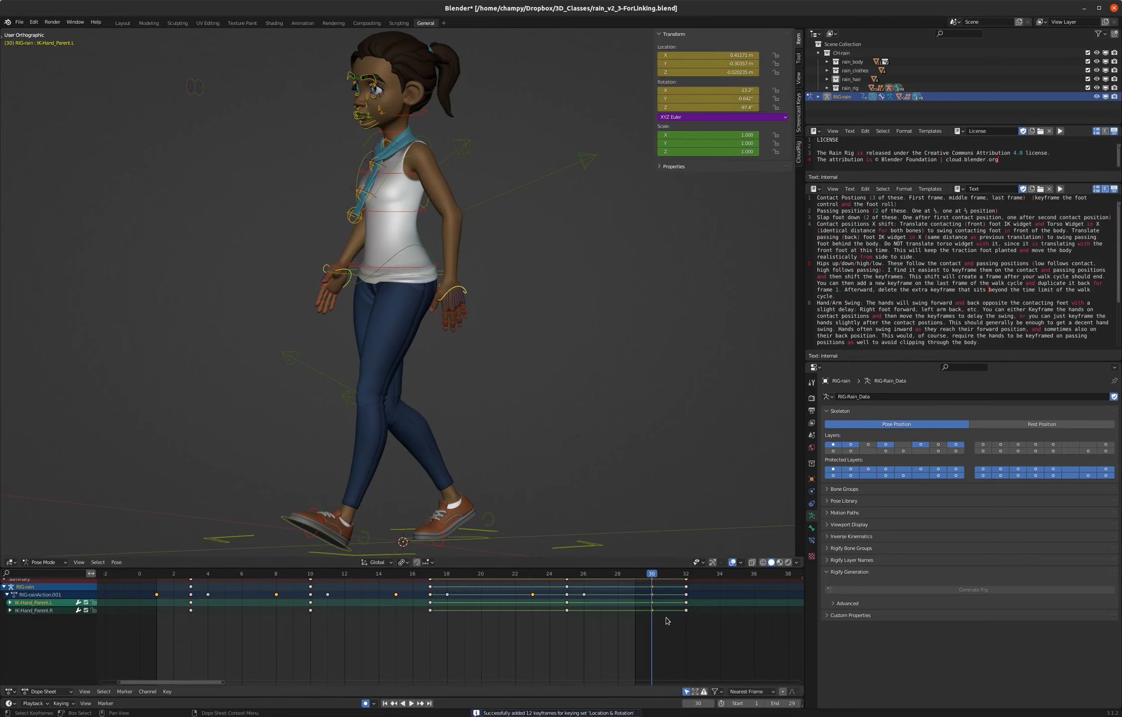
key(g)
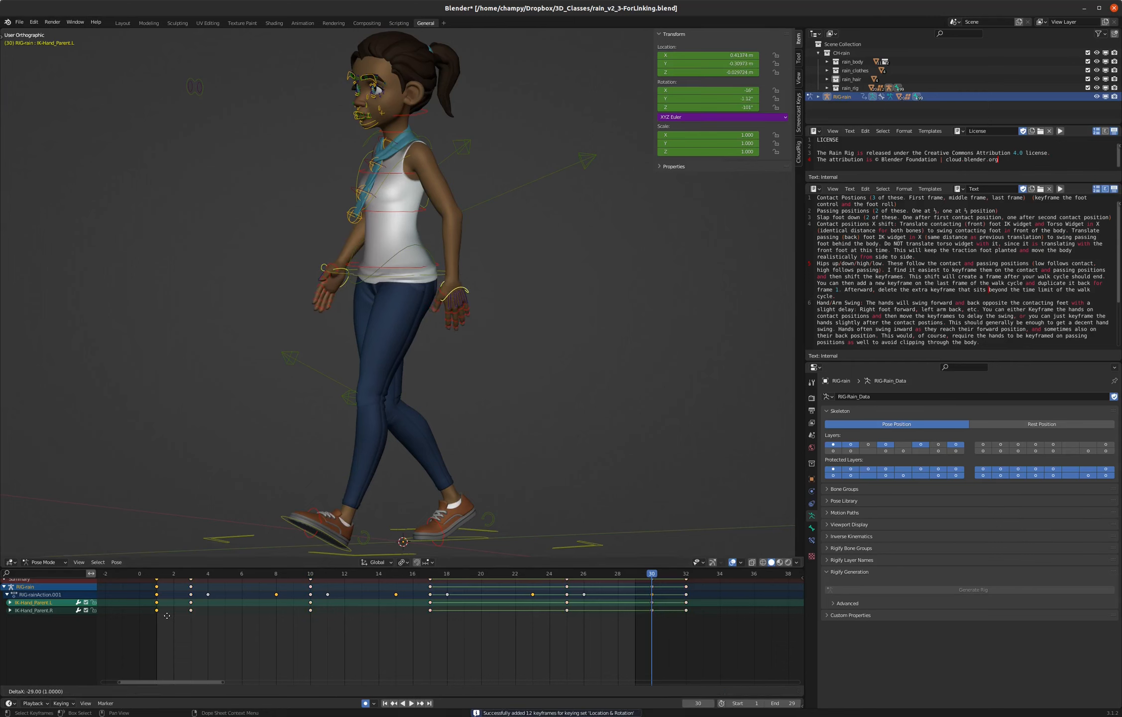
click(167, 615)
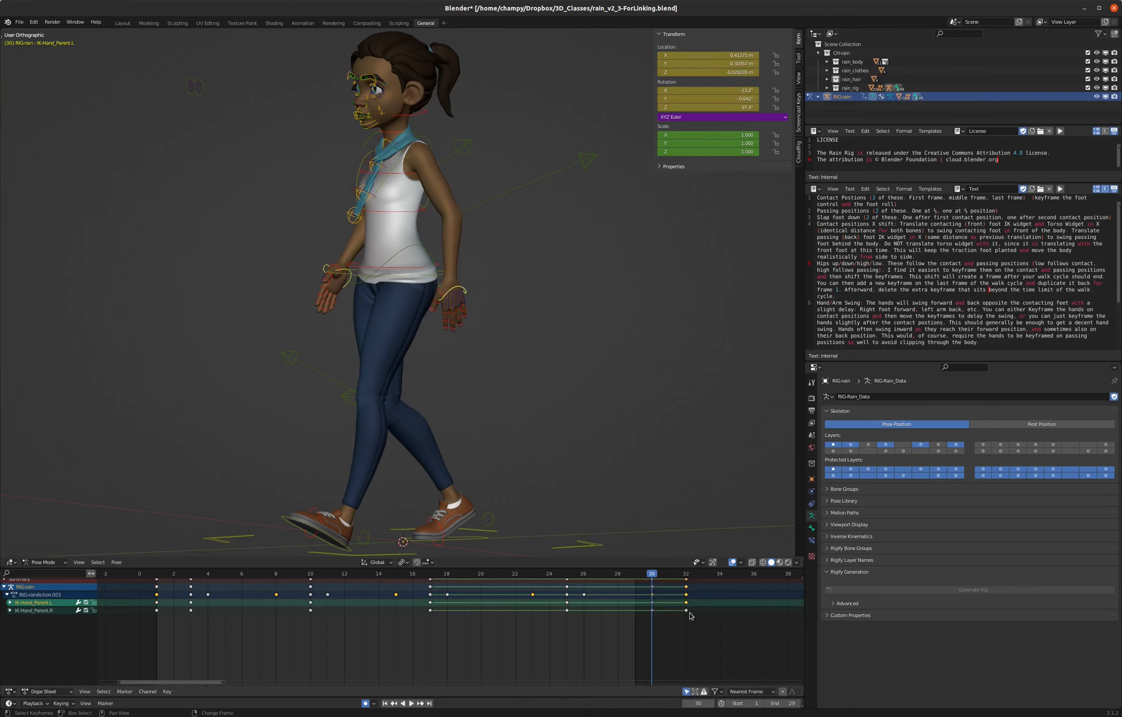
- Delete both hand controls' extra keyframes at frame 32 and play back the walk from the side
key(Delete)
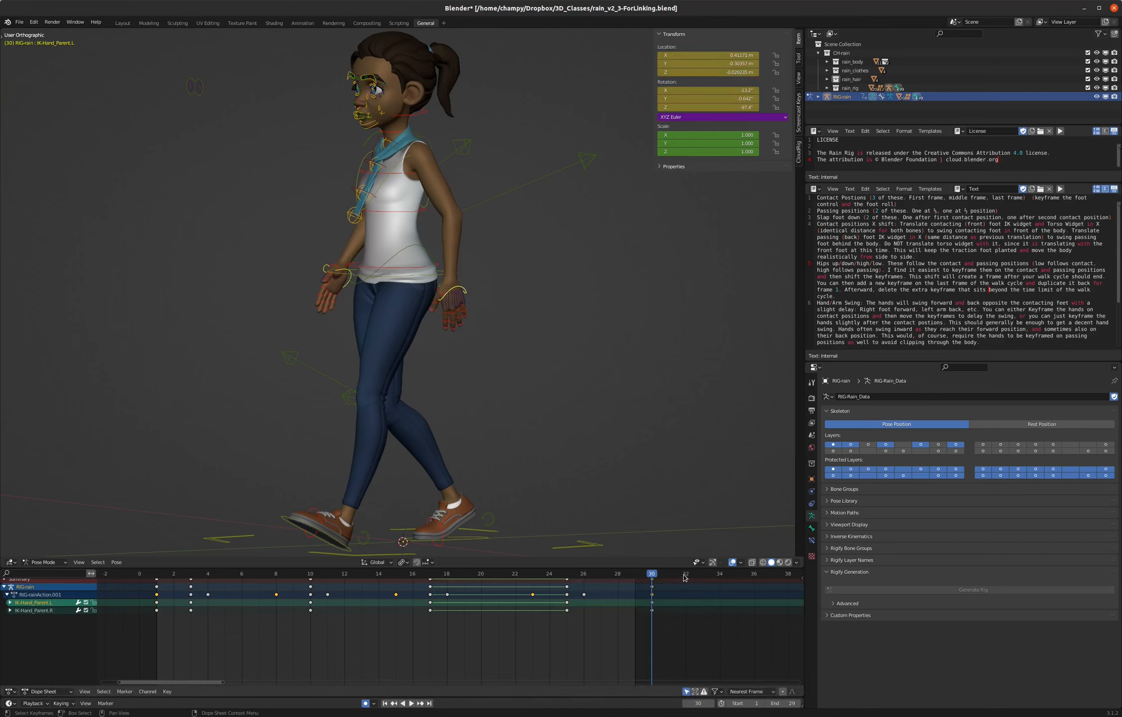
key(space)
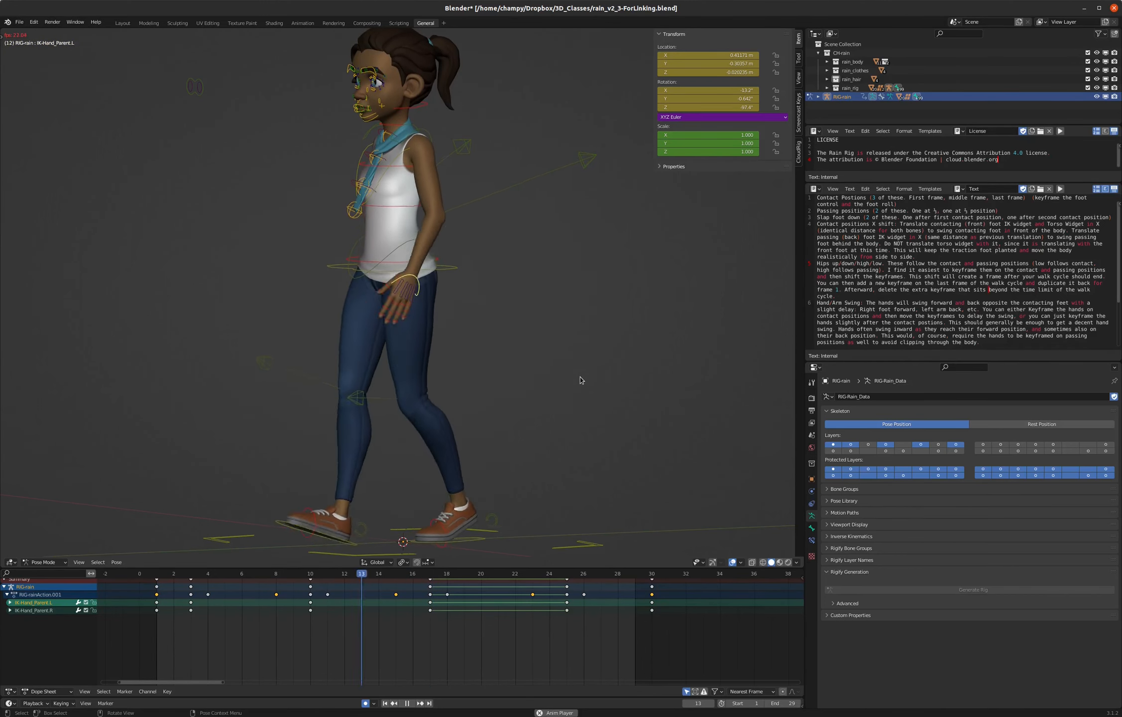
key(KP_3)
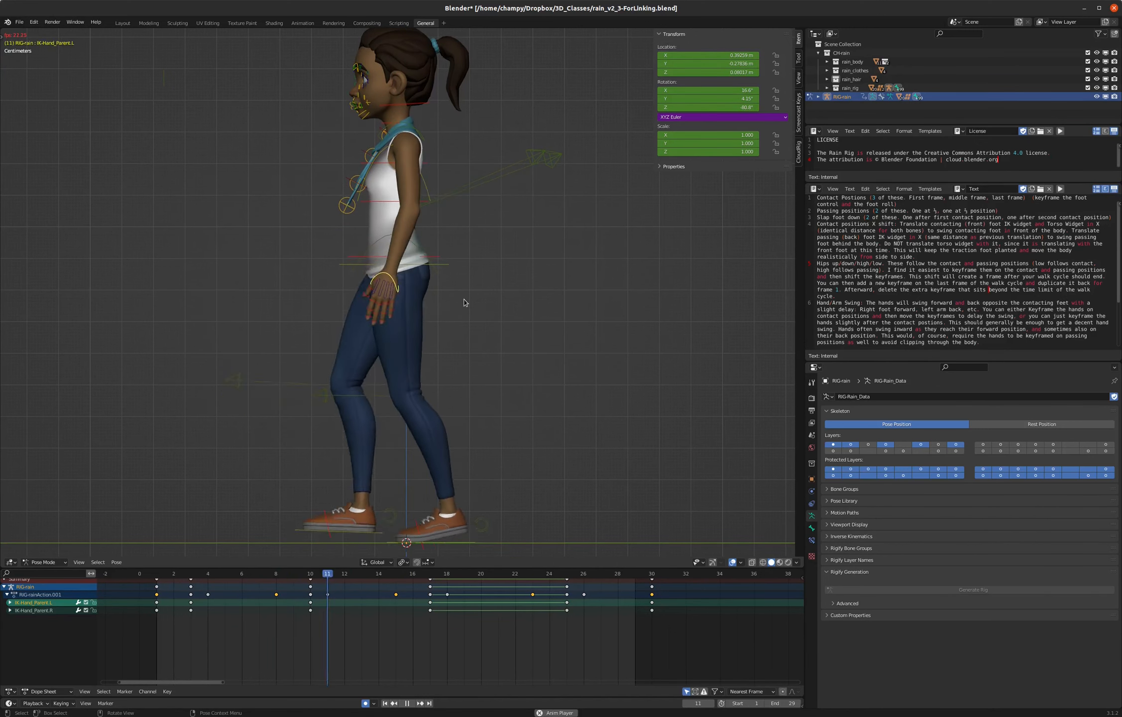
key(space)
- View the character from the front and go to frame 4, where the pelvis control is keyed
key(KP_1)
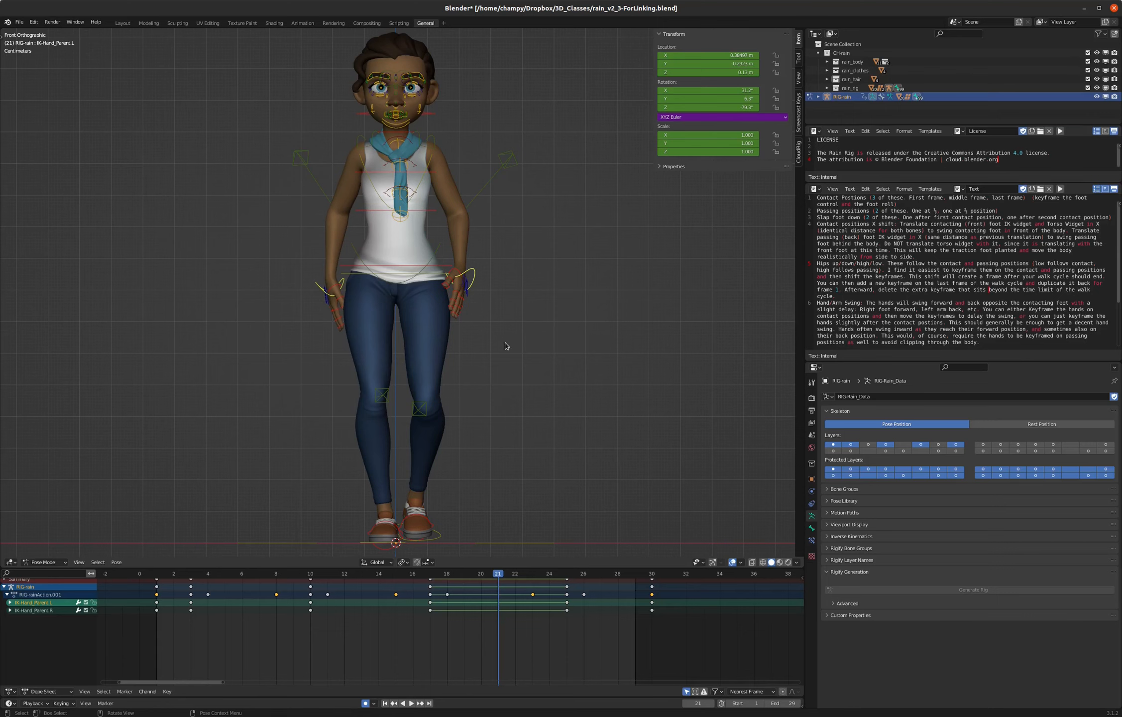
click(159, 574)
key(space)
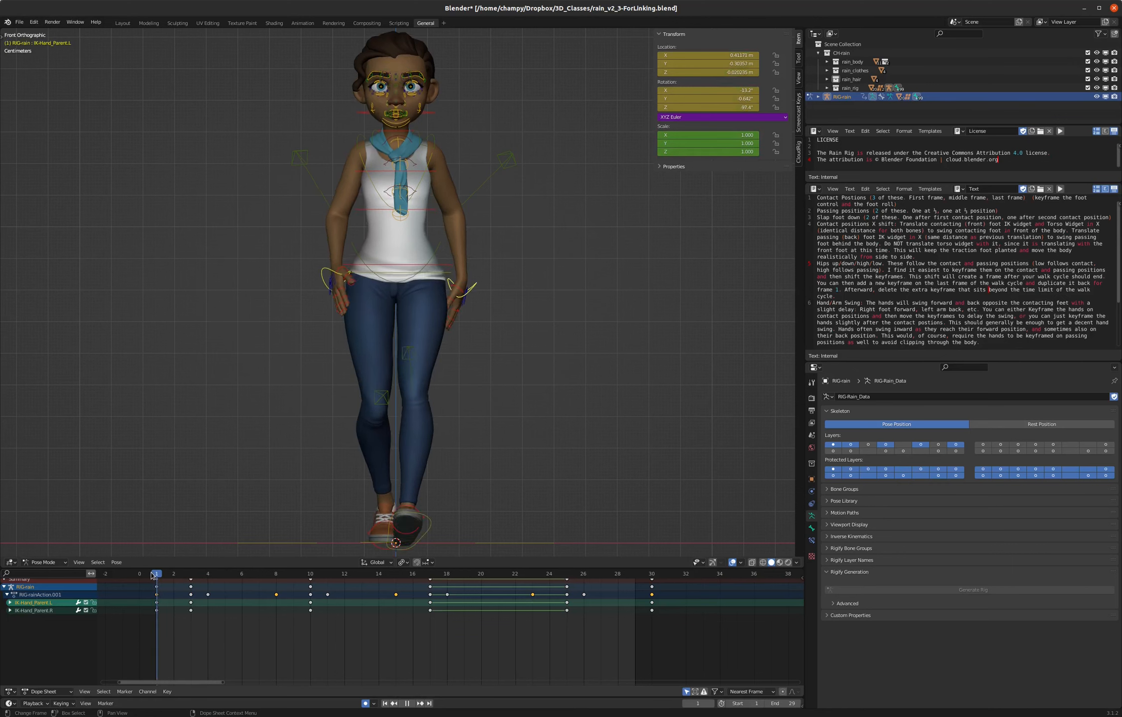
key(space)
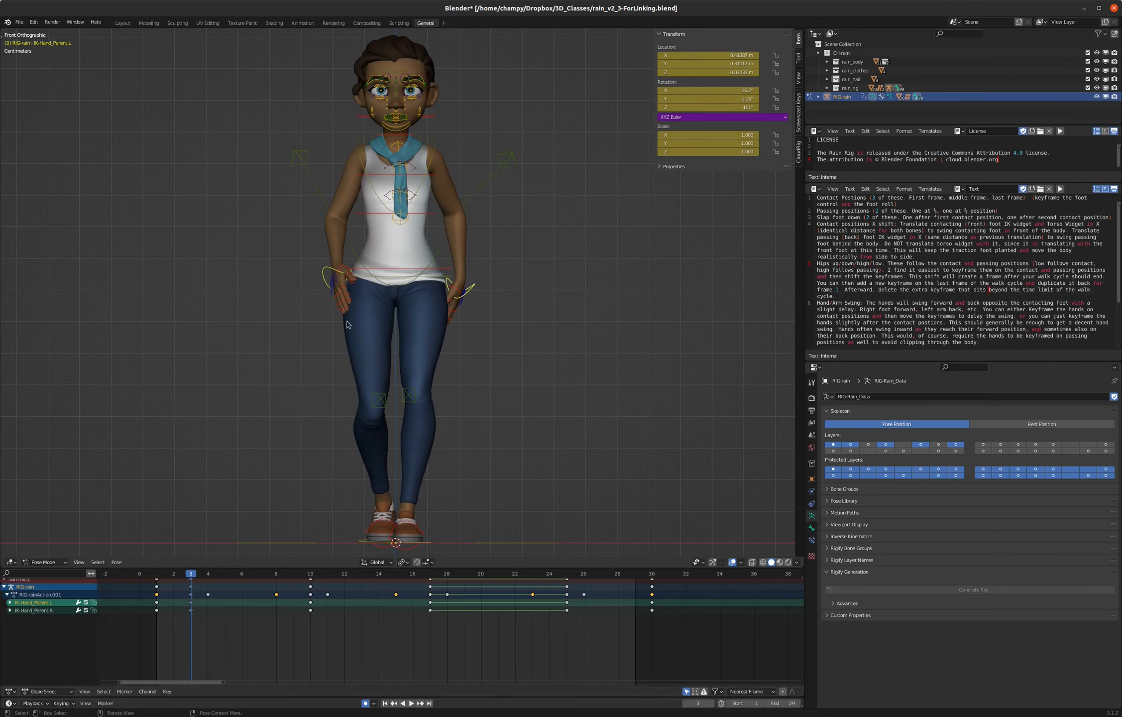
click(434, 279)
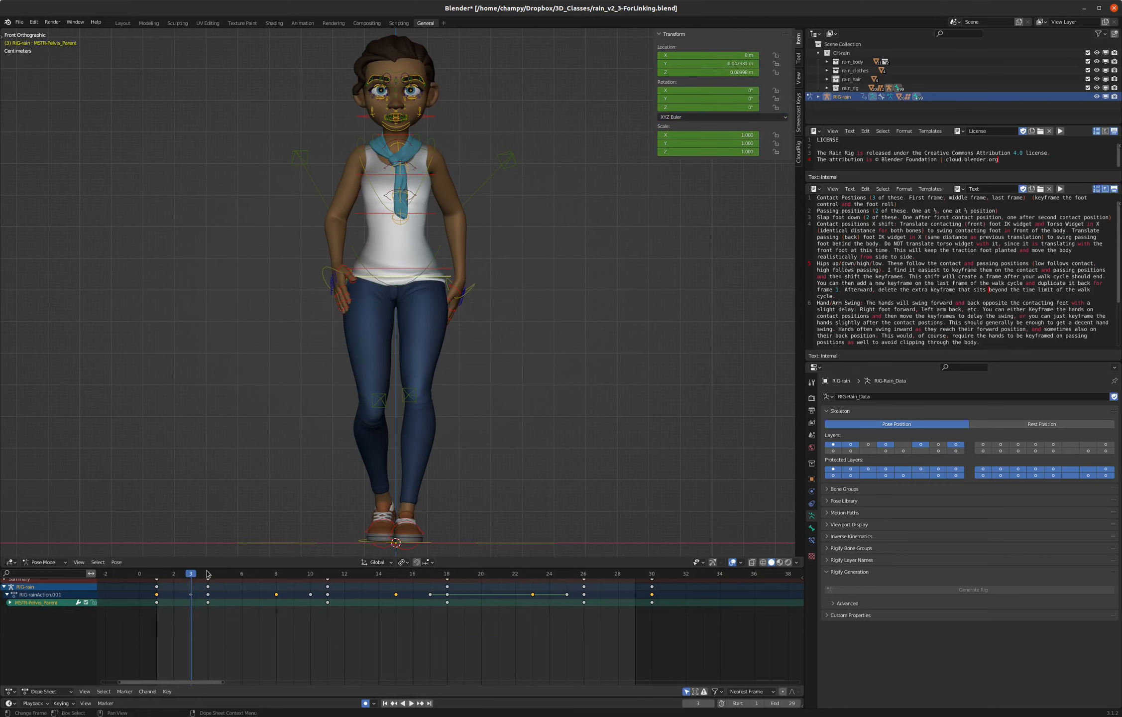
click(201, 575)
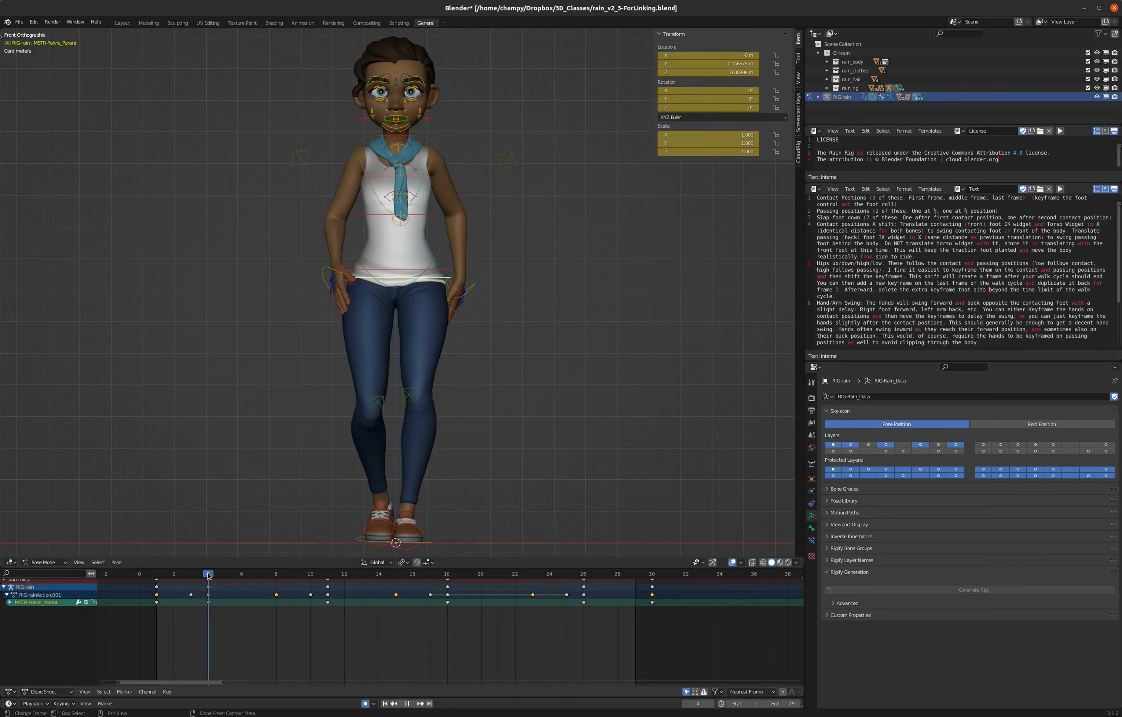
click(457, 266)
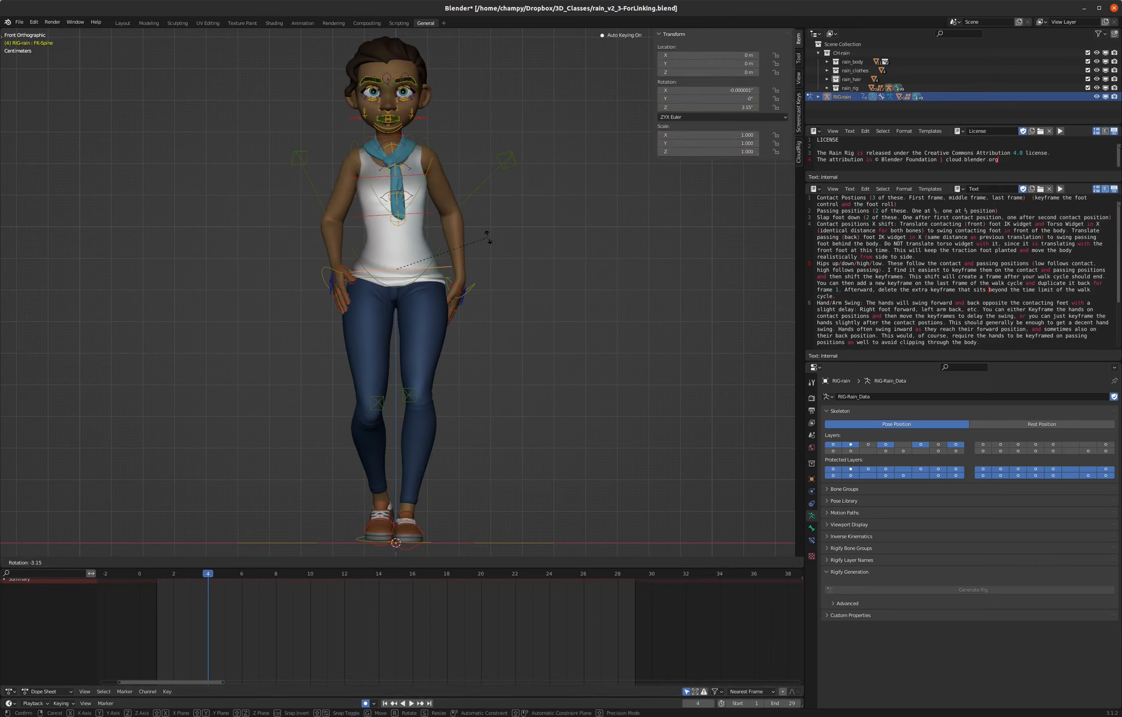
click(463, 252)
key(r)
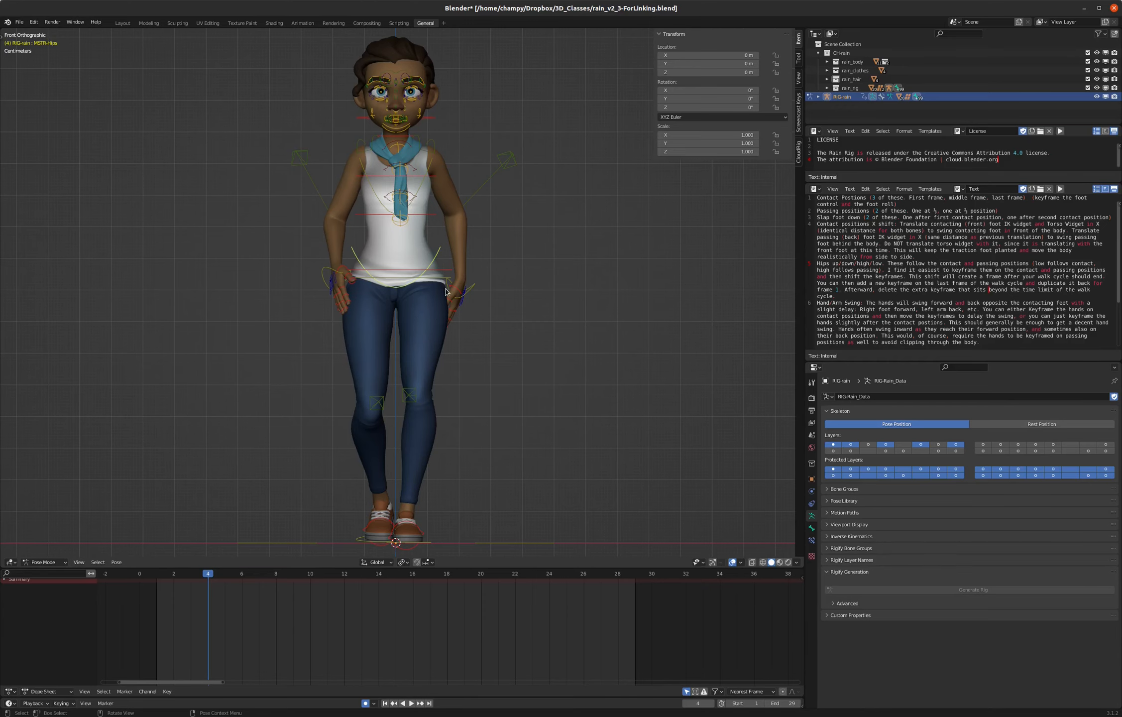
- Rotate the MSTR-Hips control by about -6.24° in the front view to key a hip tilt at frame 4
middle_drag(487, 317, 417, 303)
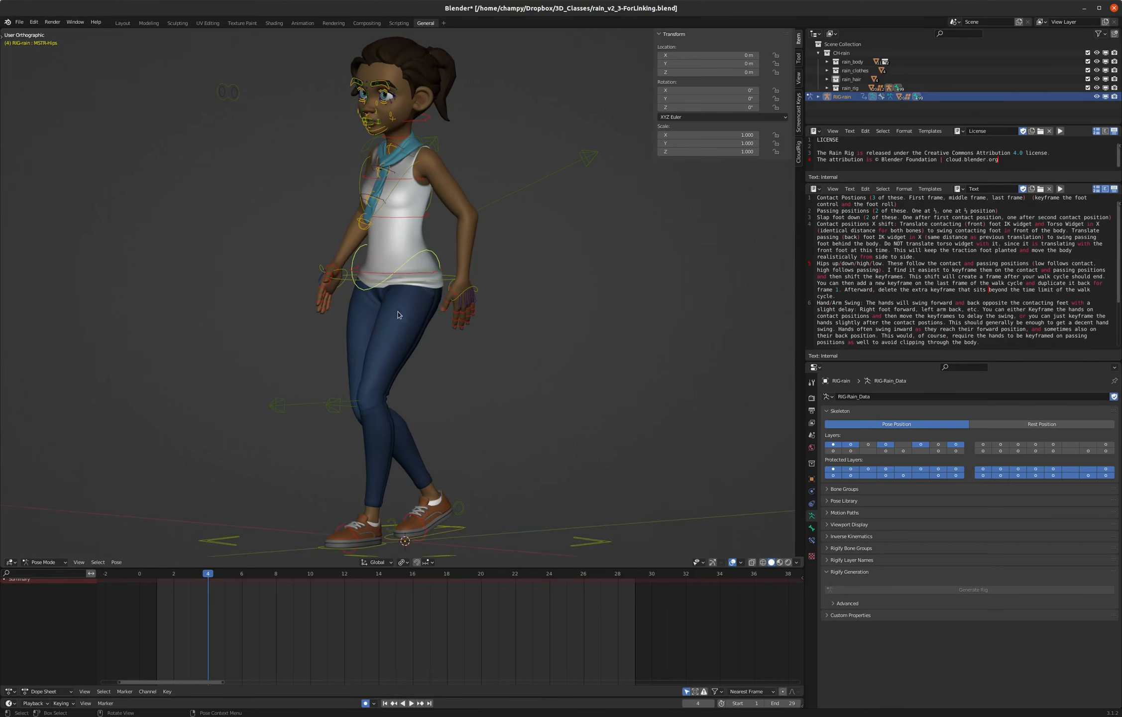
middle_drag(413, 233, 445, 262)
key(KP_1)
key(r)
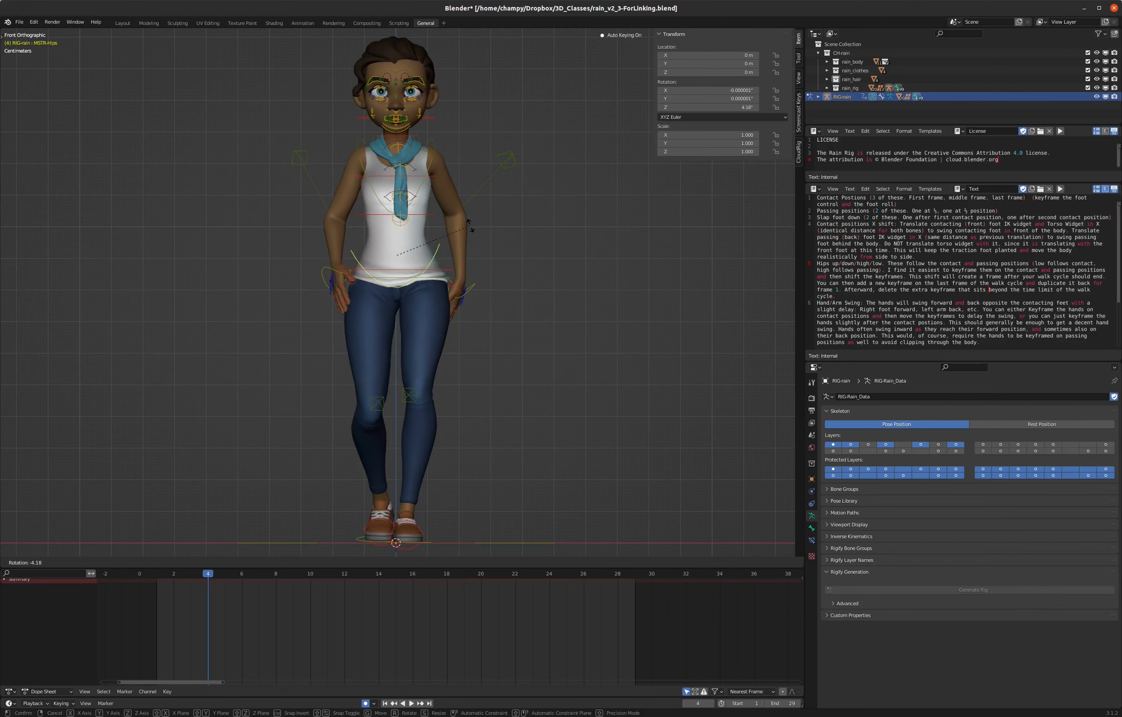
key(Escape)
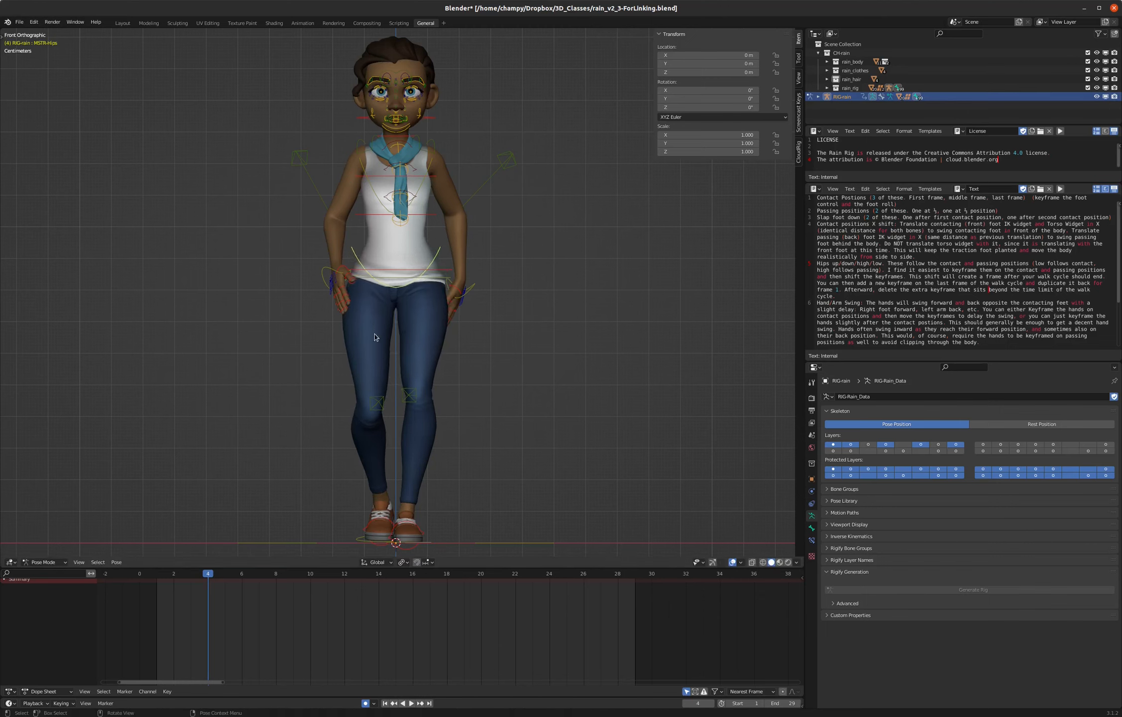
key(r)
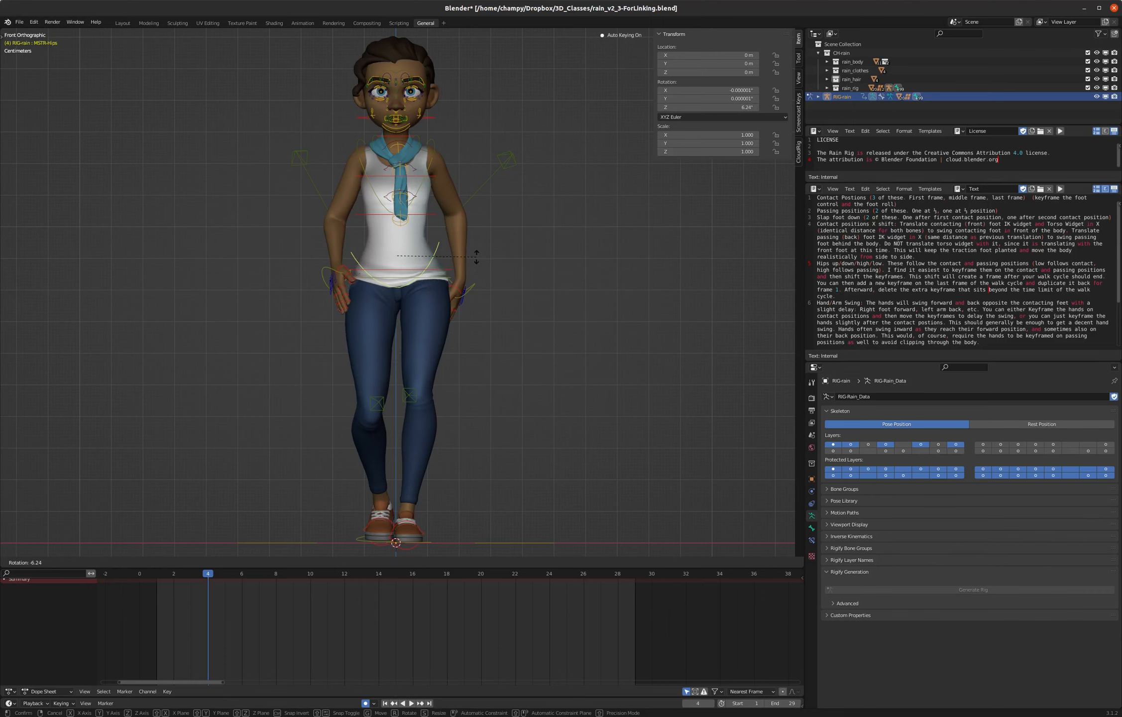
click(476, 257)
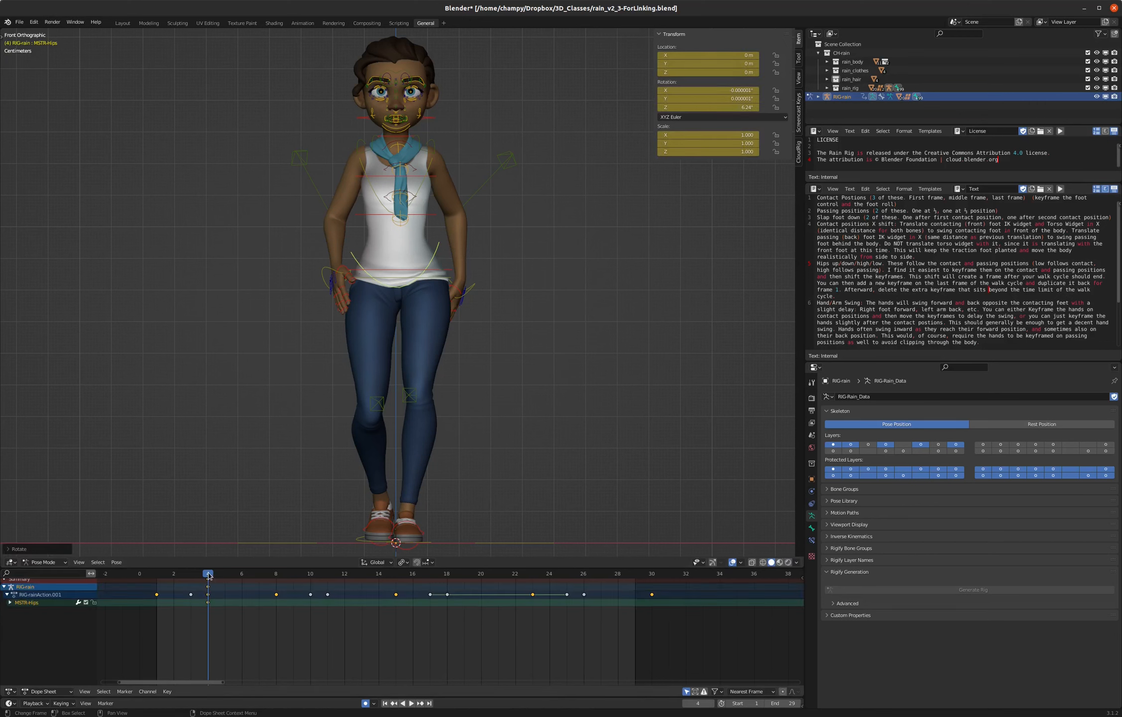
- Copy the hips control's pose from frame 4 and paste it mirrored at frame 18
right_click(383, 349)
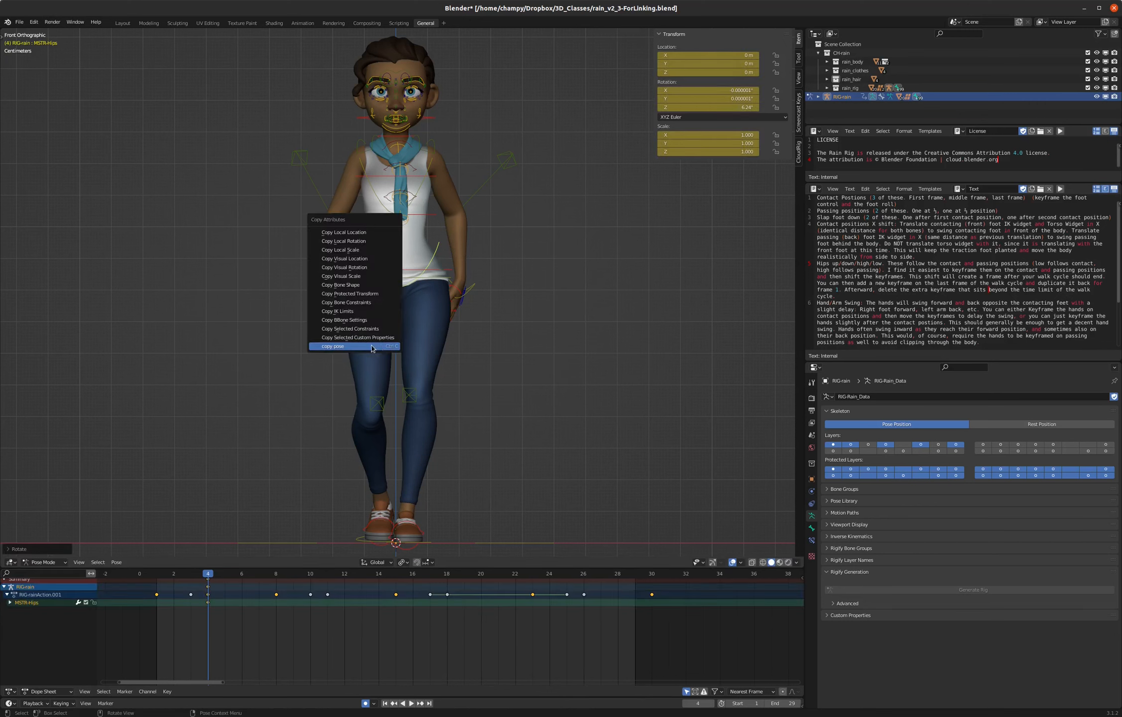
click(363, 349)
key(space)
drag(212, 573, 395, 572)
key(space)
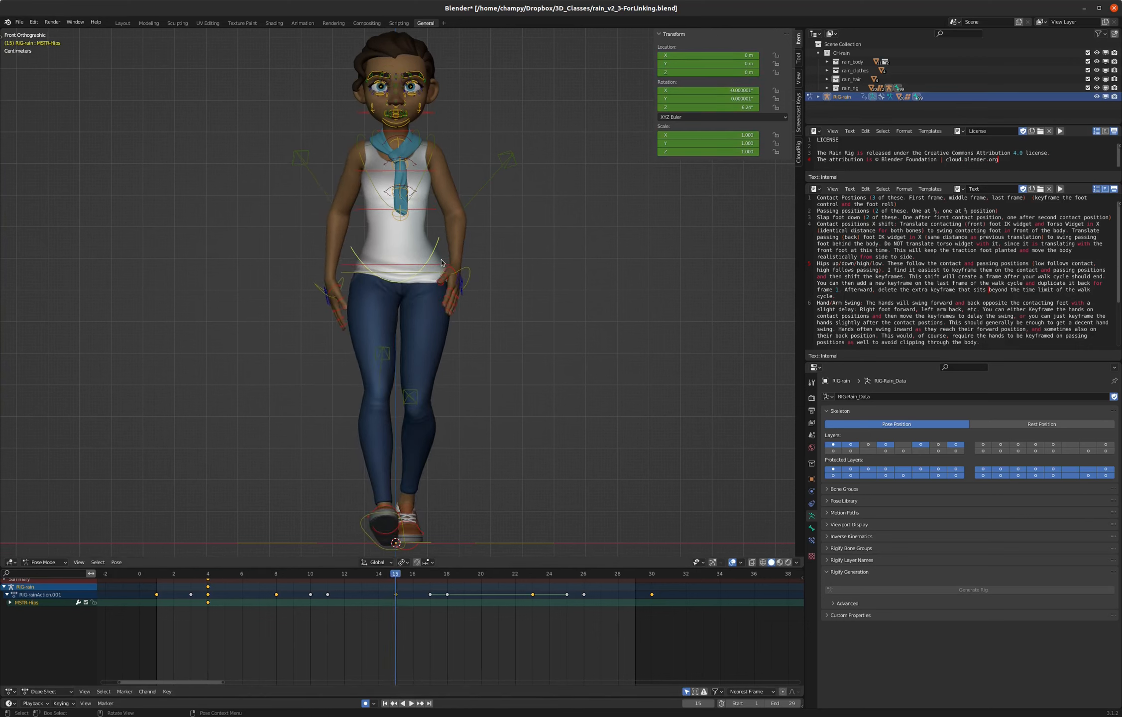
drag(176, 577, 208, 574)
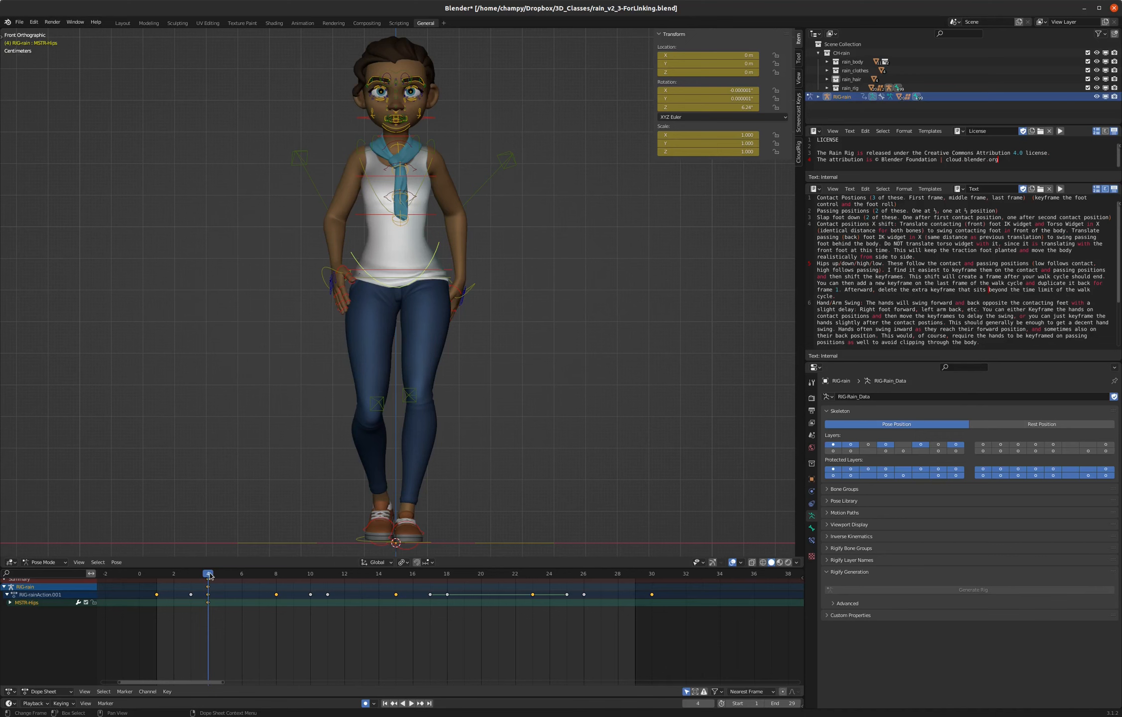
key(space)
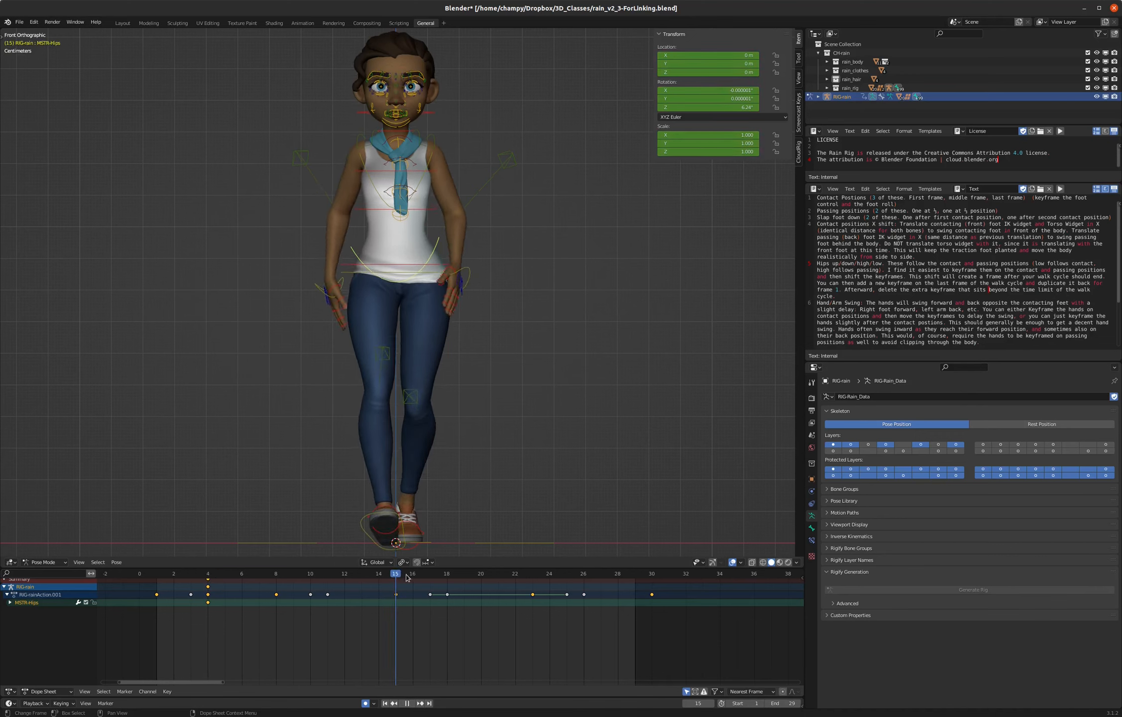
key(space)
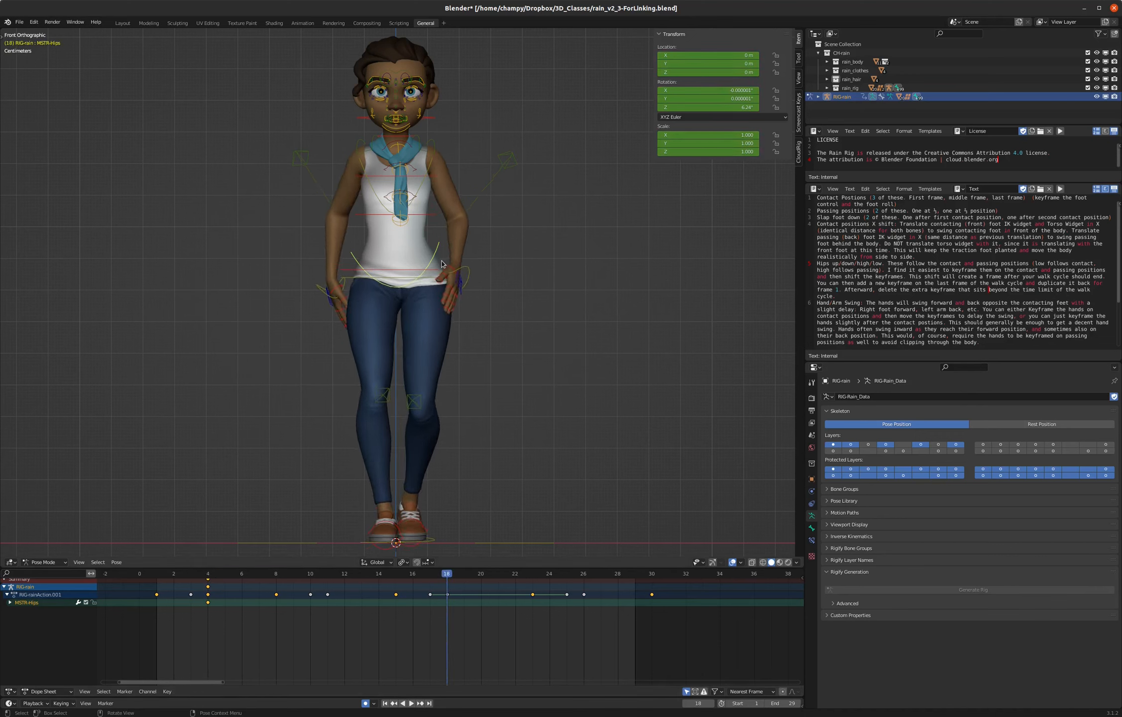
key(ctrl+shift+v)
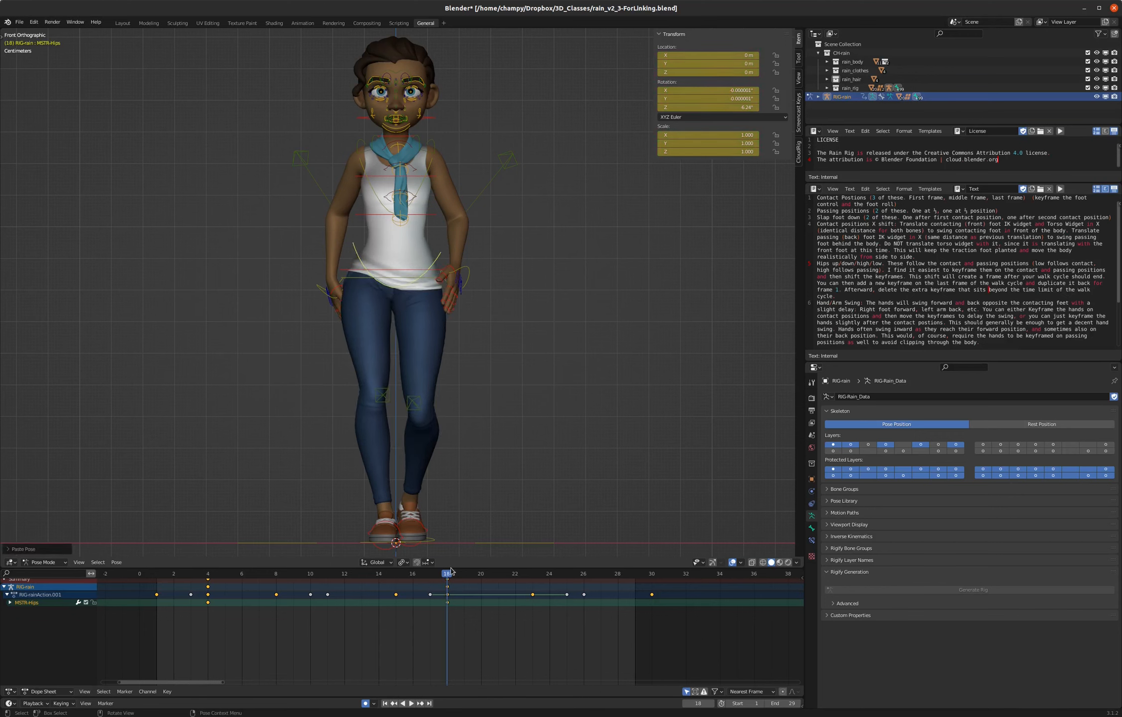
- Paste the copied hip pose unmirrored at frame 33, and keyframe the hips' location and rotation at frame 30
drag(451, 573, 704, 581)
key(ctrl+shift+v)
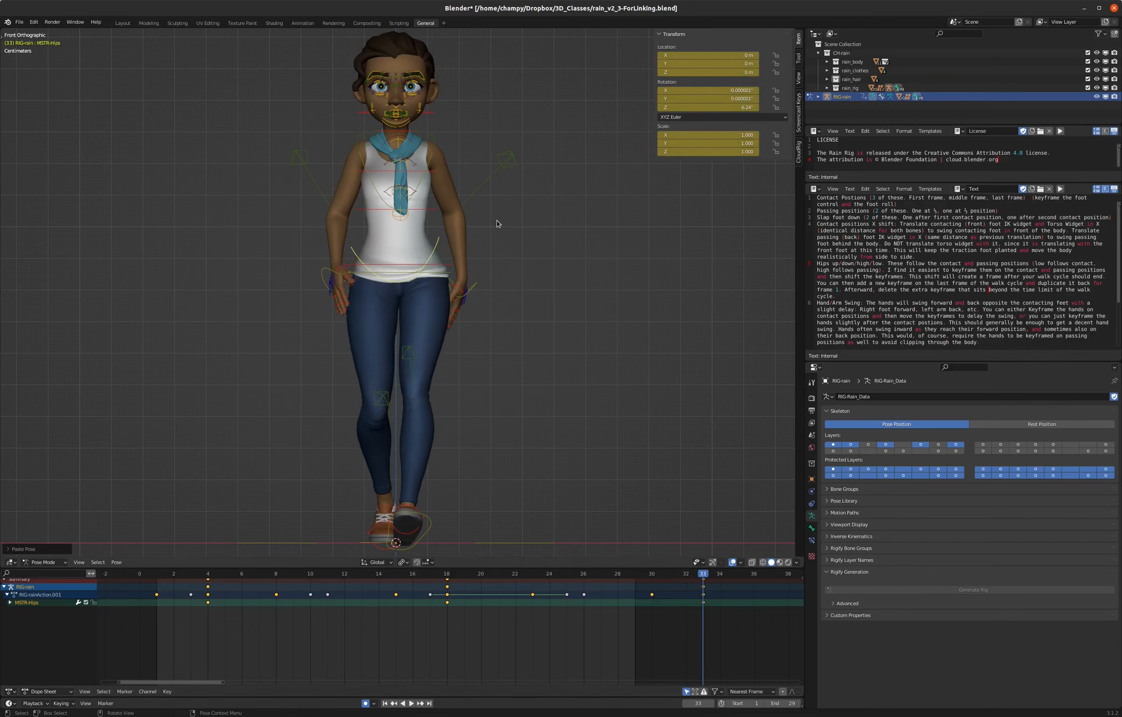
click(652, 574)
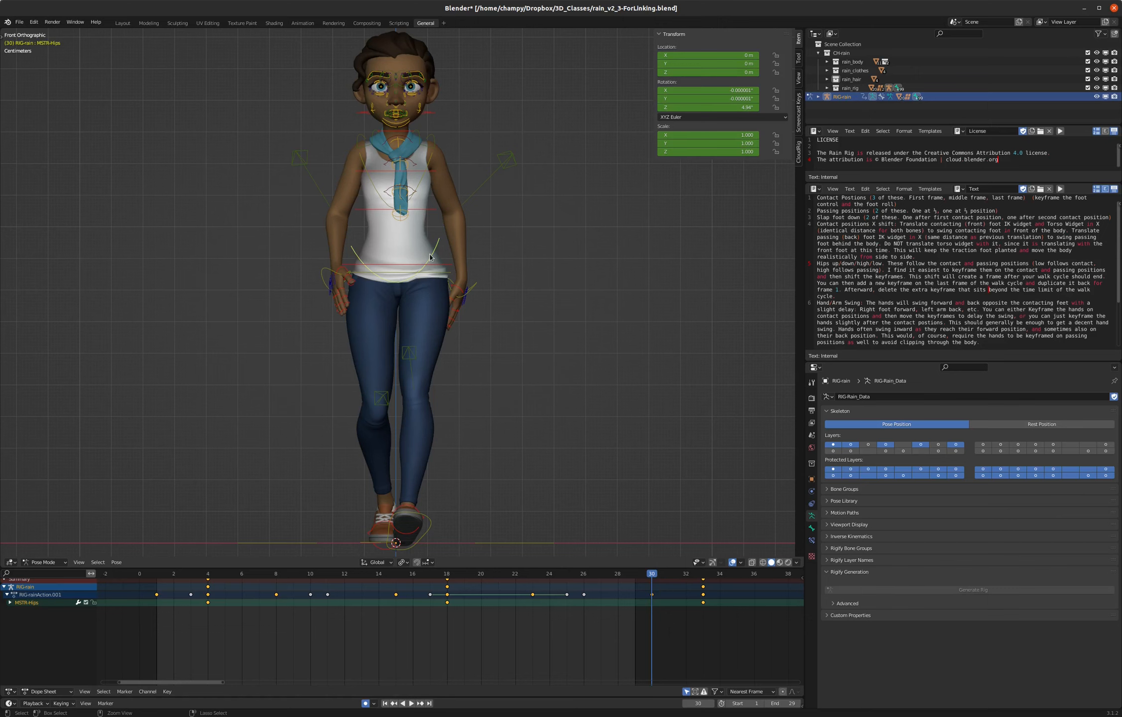
key(i)
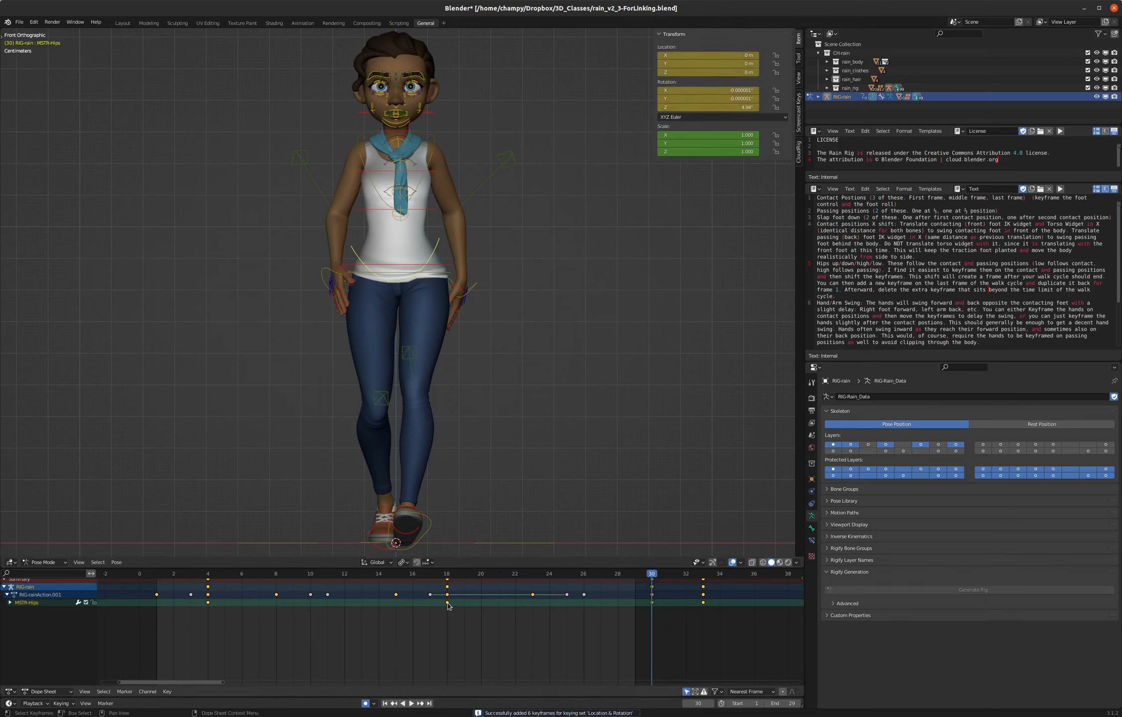
- Duplicate the hips keyframe from frame 30 to frame 1 and delete the extra hips keyframe at frame 33
click(653, 606)
key(shift+d)
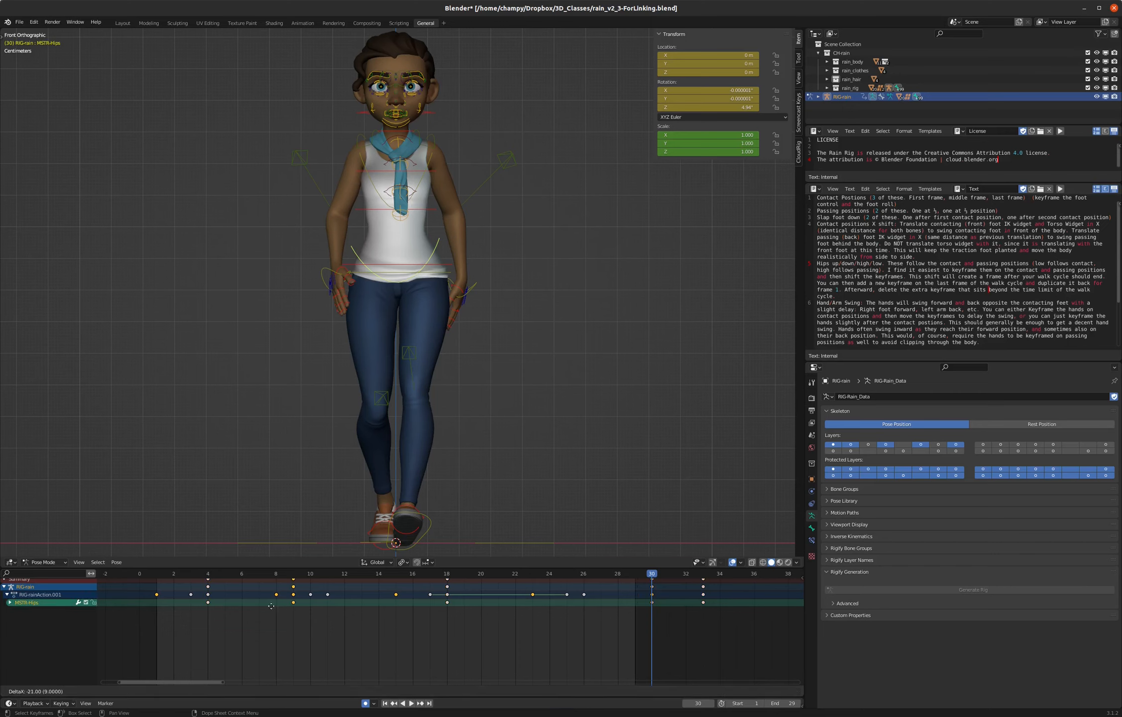
click(162, 611)
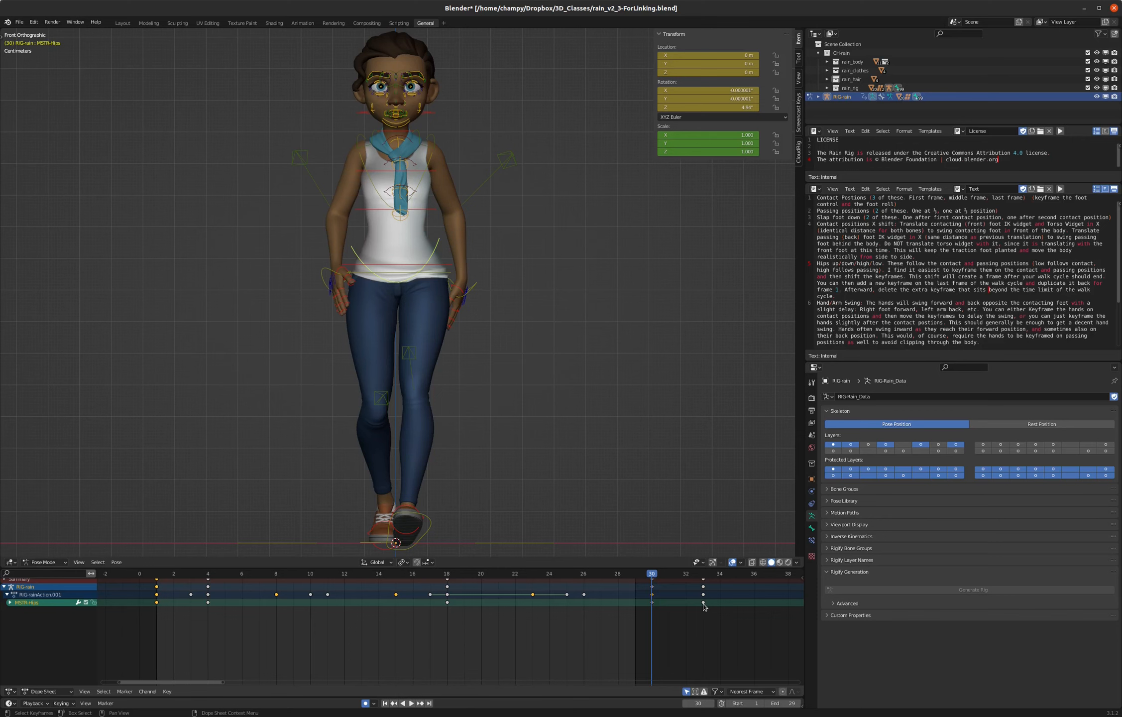
- Play back the walk from the front and then at an angle to check the hip tilt
key(space)
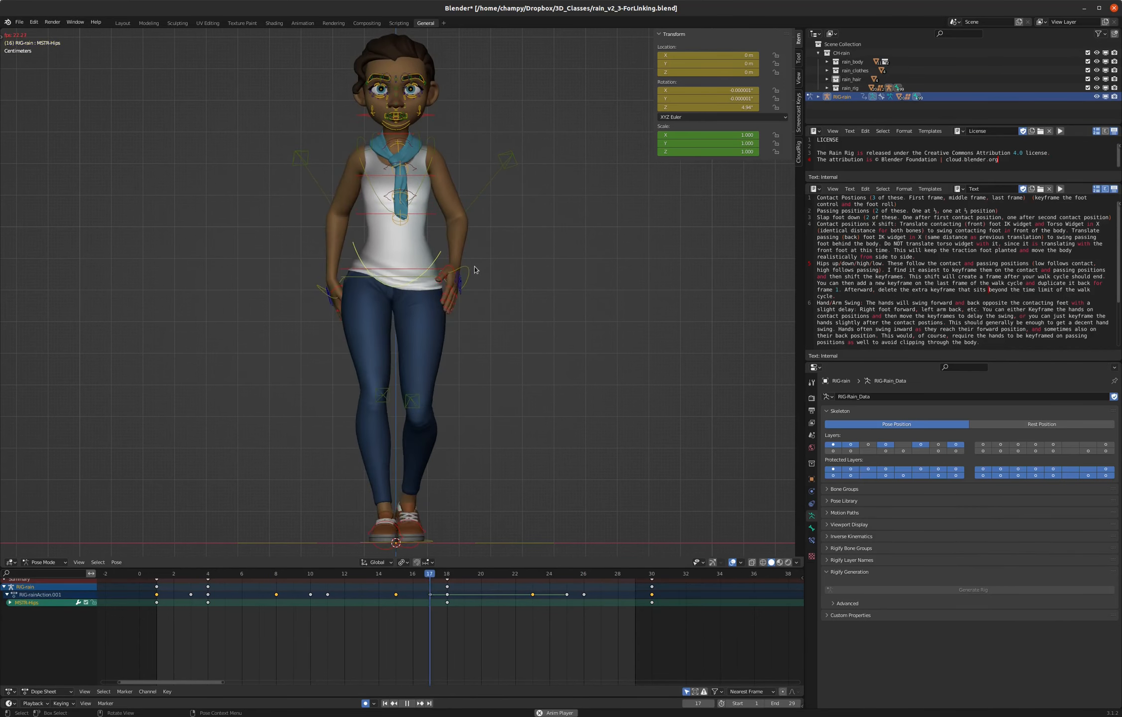
middle_drag(509, 257, 461, 264)
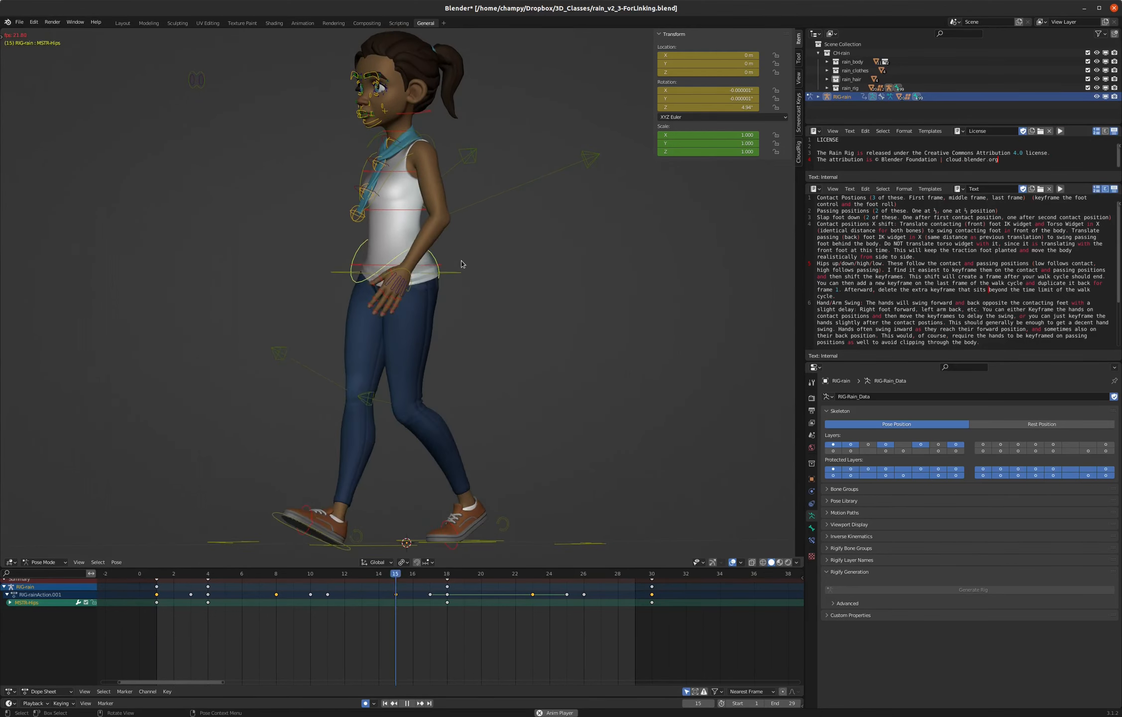